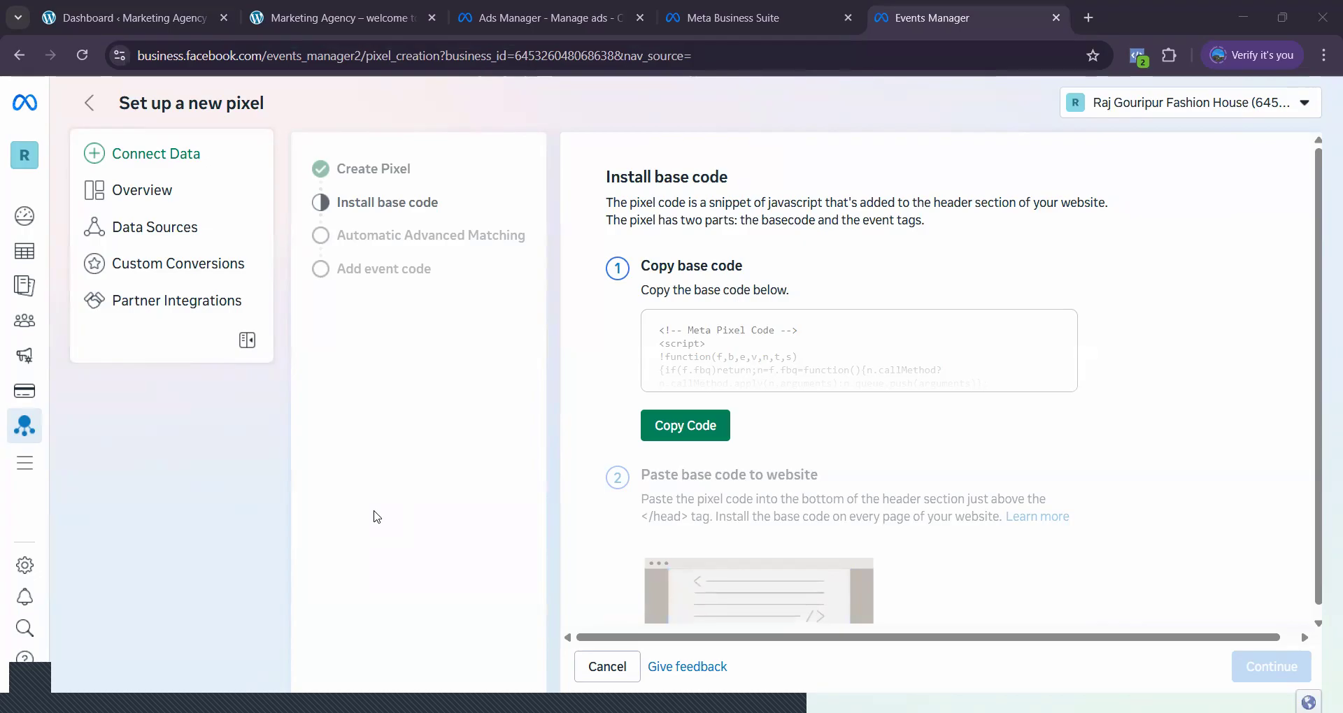
- Copy the Meta Pixel base code from the pixel setup page
click(685, 430)
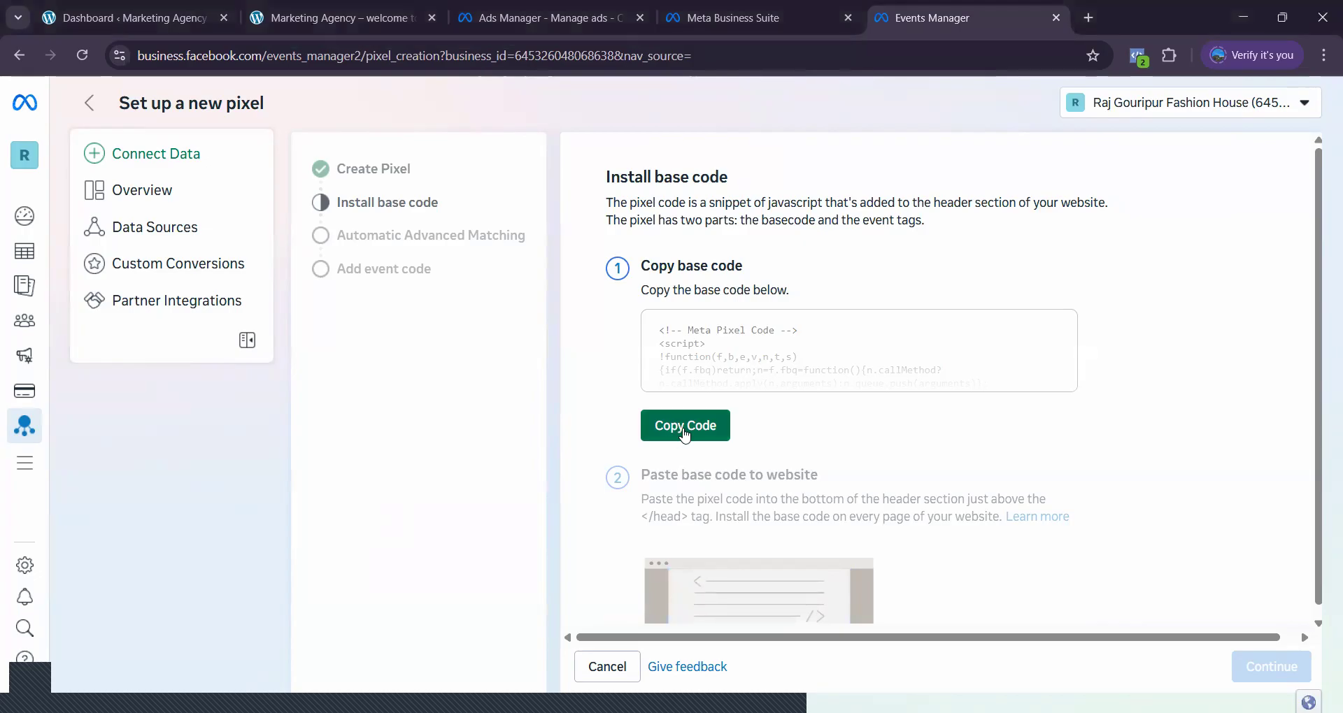
click(685, 430)
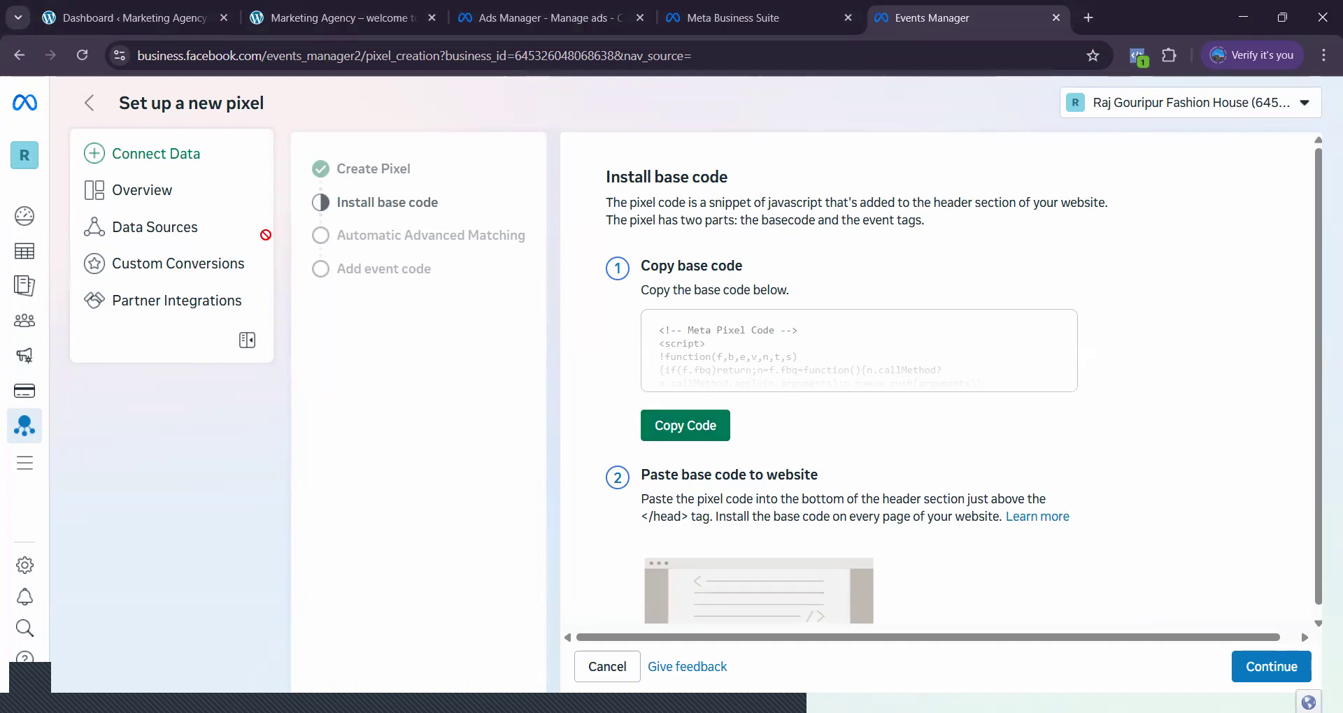
- Switch to the WordPress dashboard, open the Theme File Editor and accept the direct-editing warning
click(325, 16)
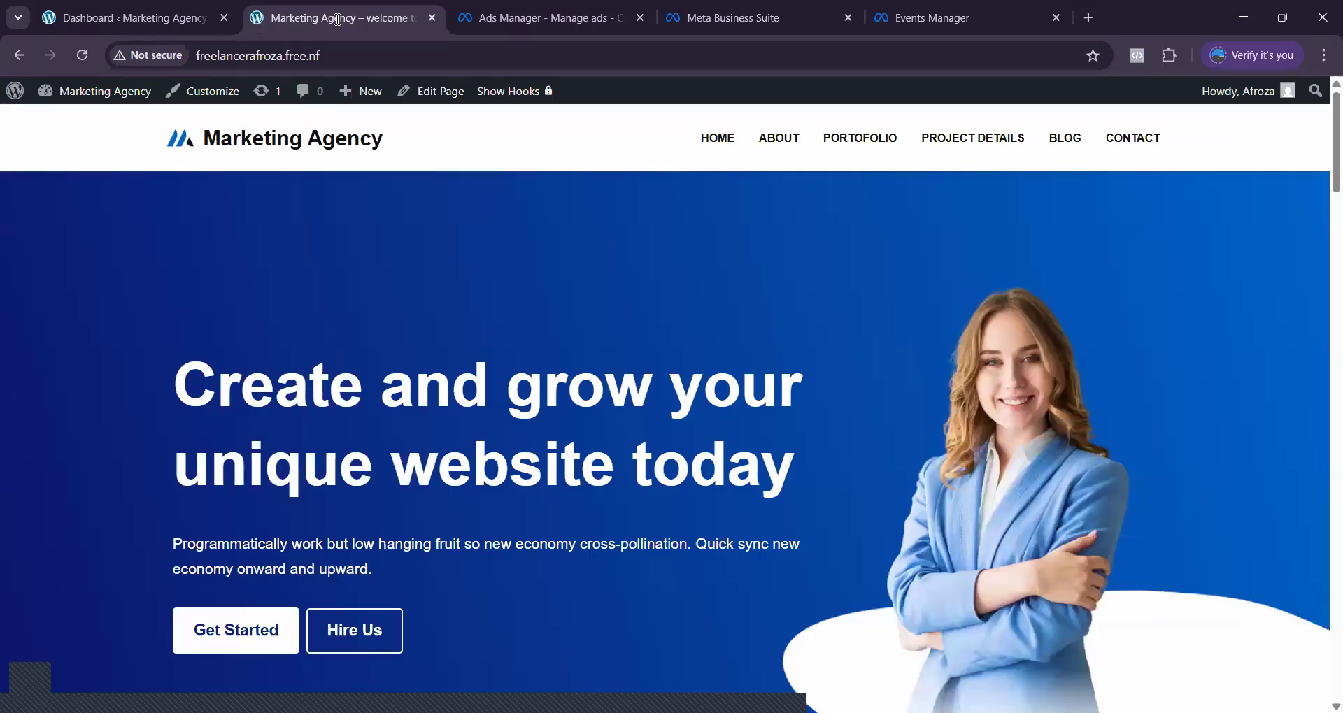
click(162, 13)
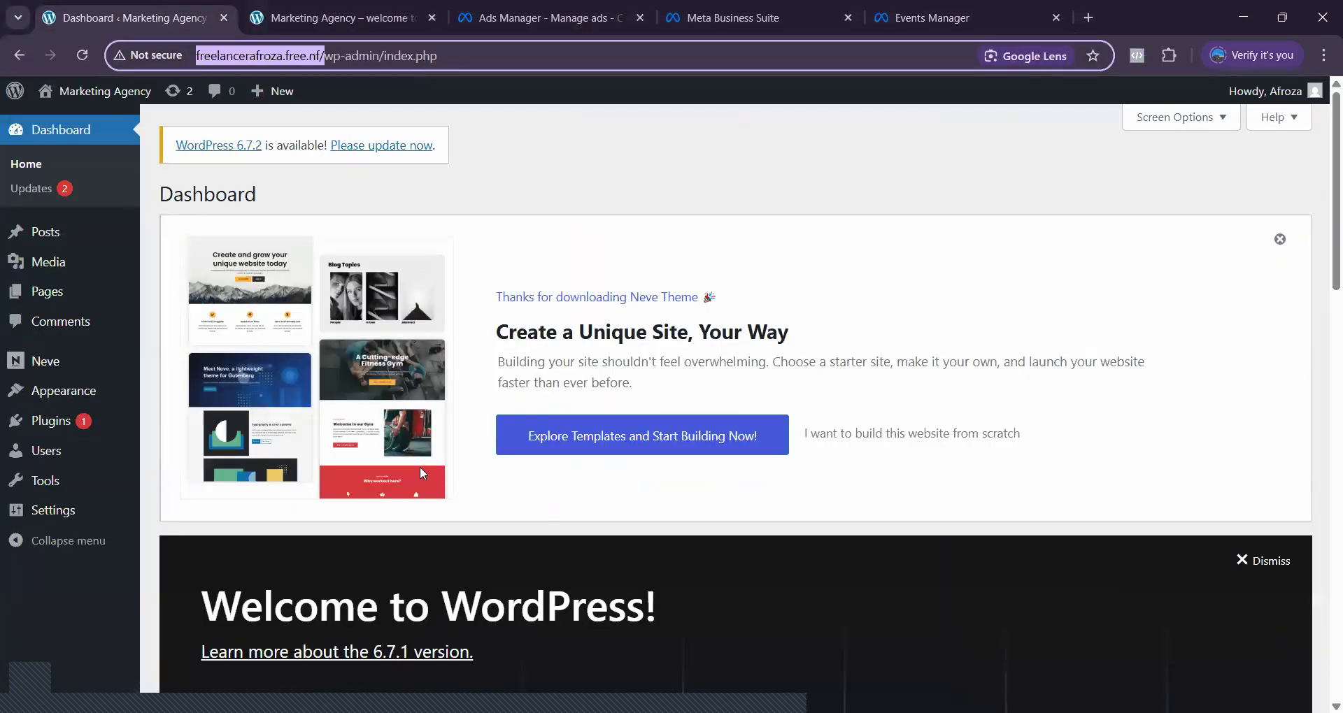
mouse_move(61, 397)
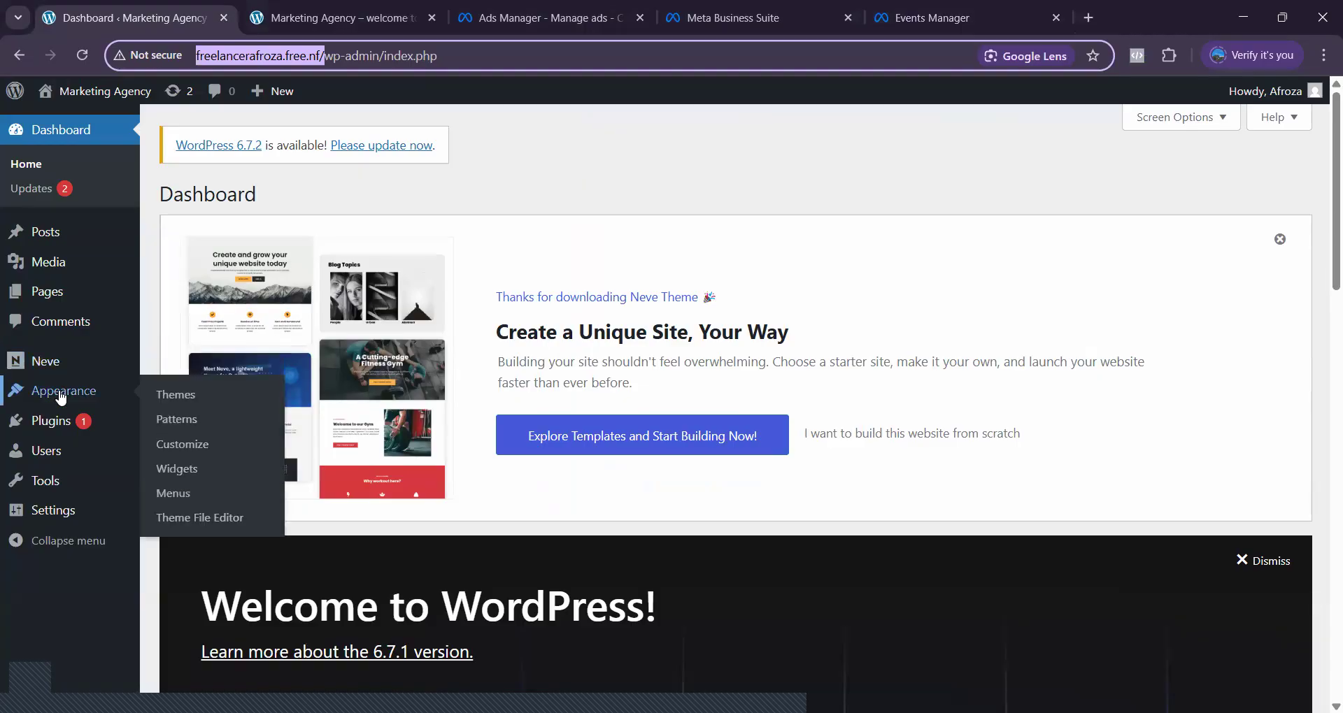
mouse_move(65, 424)
click(190, 520)
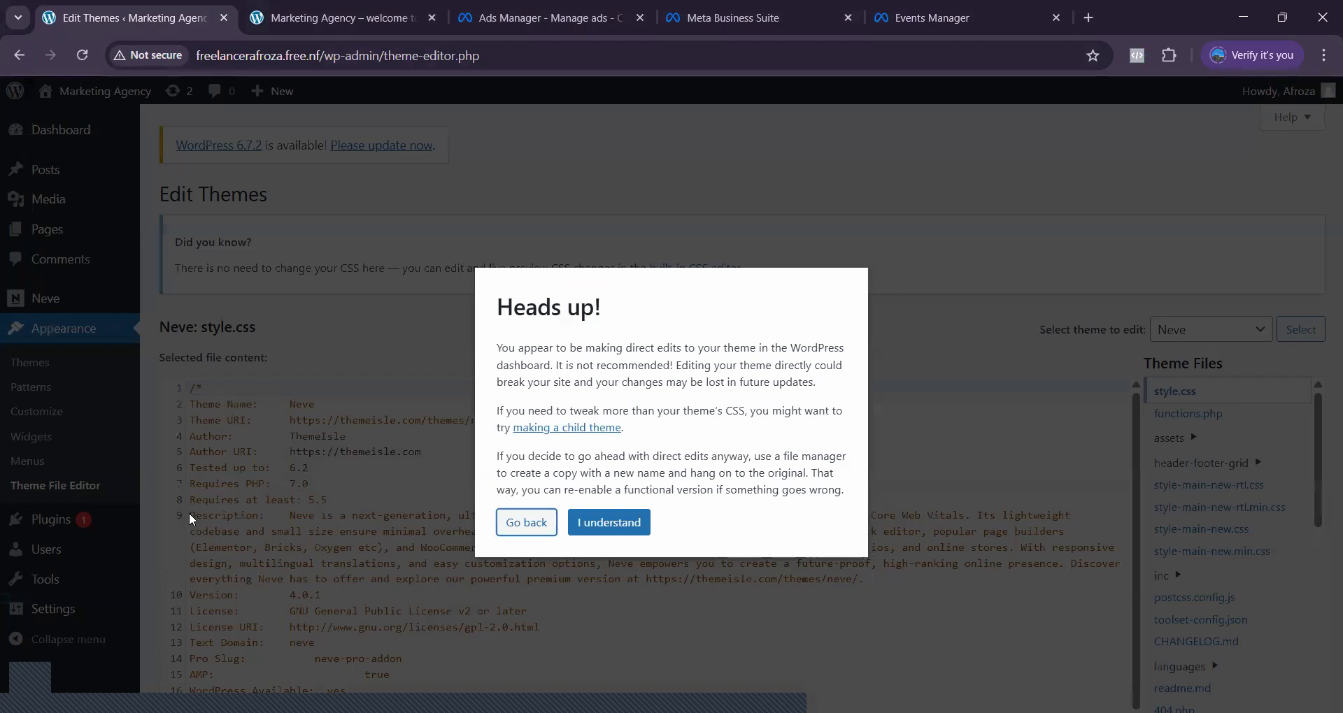
click(598, 530)
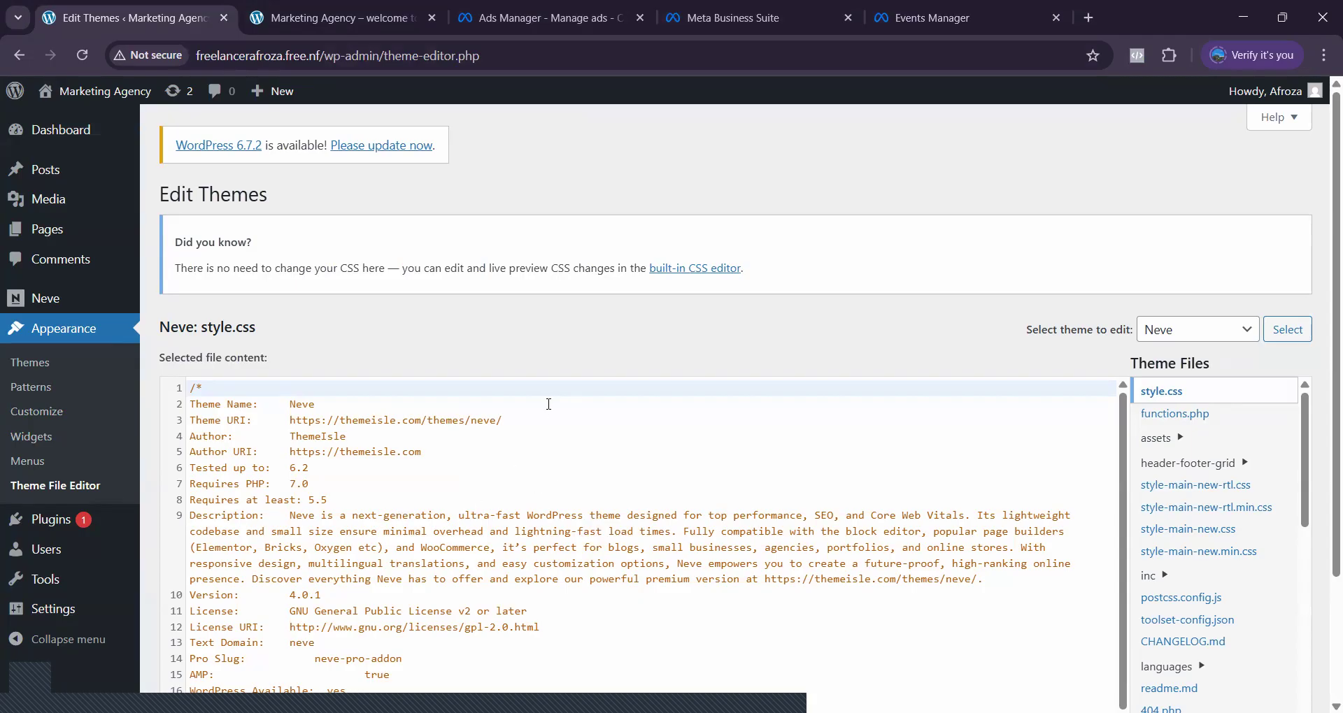
click(946, 17)
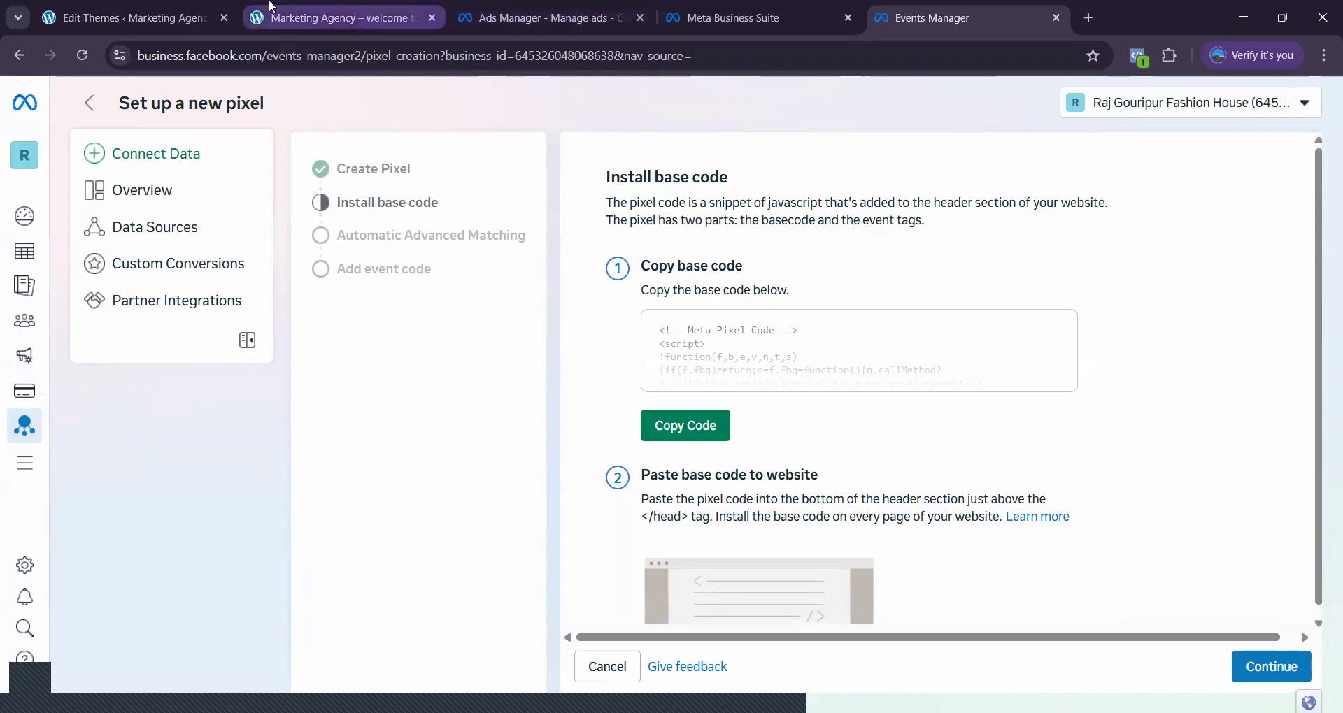
click(322, 33)
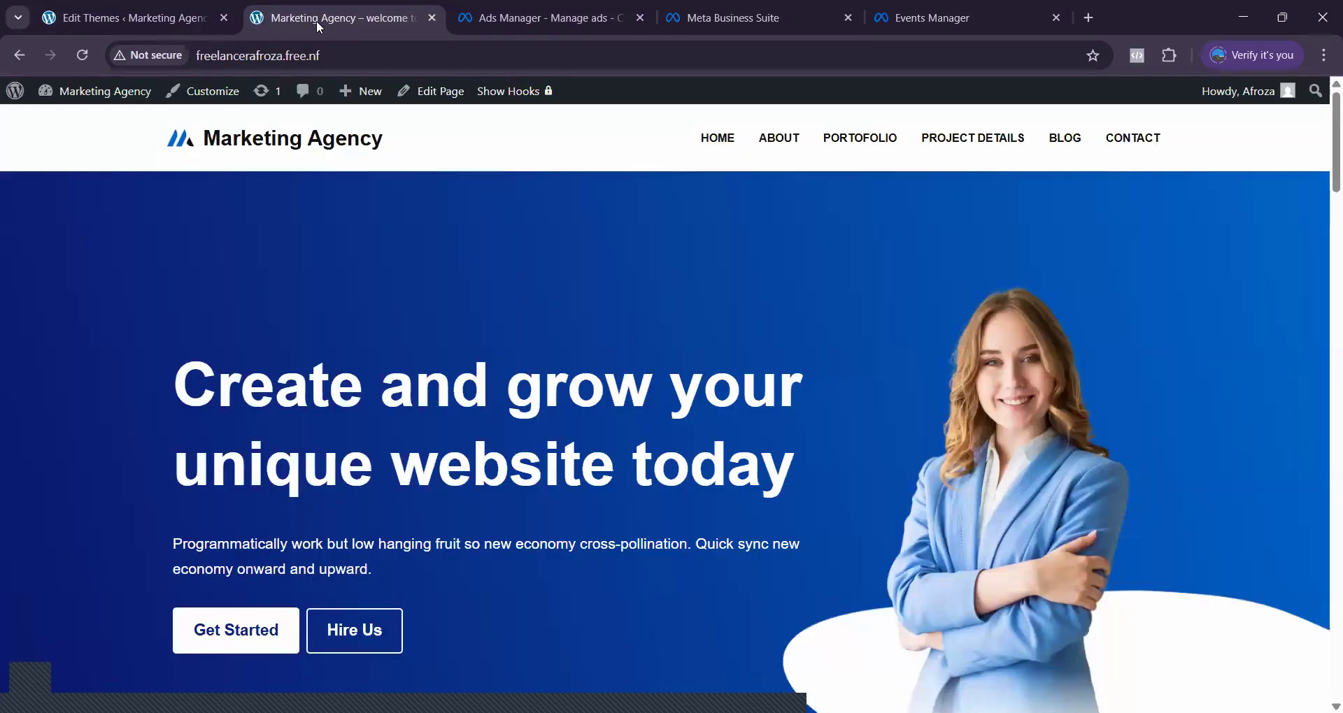
click(152, 26)
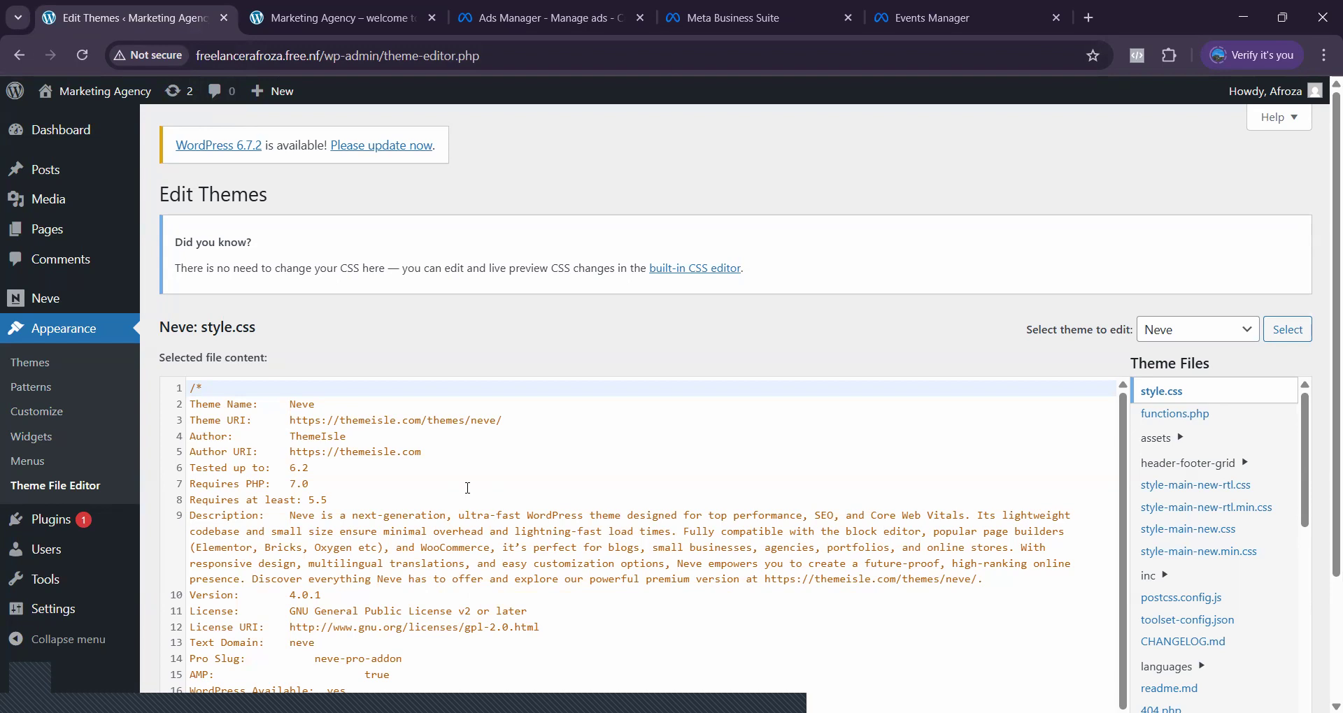
- Search the theme editor page for "head" and open the theme file header-pwa.php
key(ctrl+f)
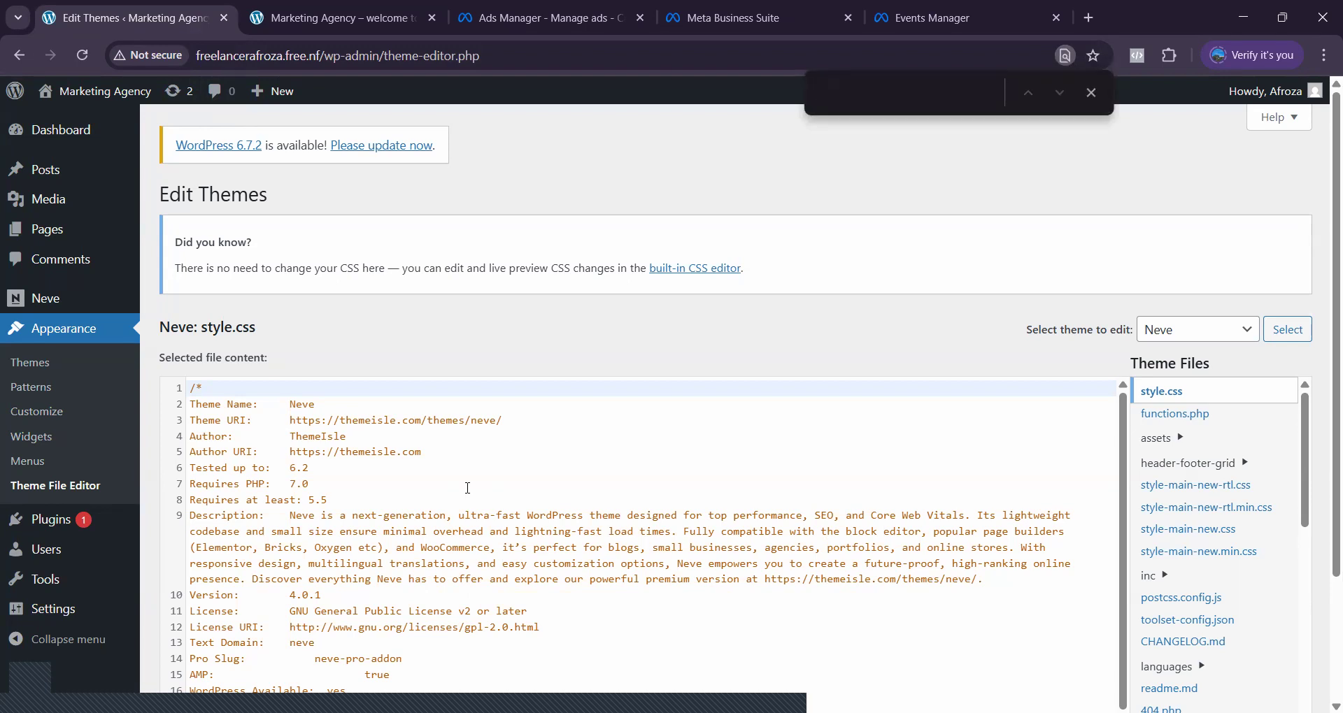
text(H)
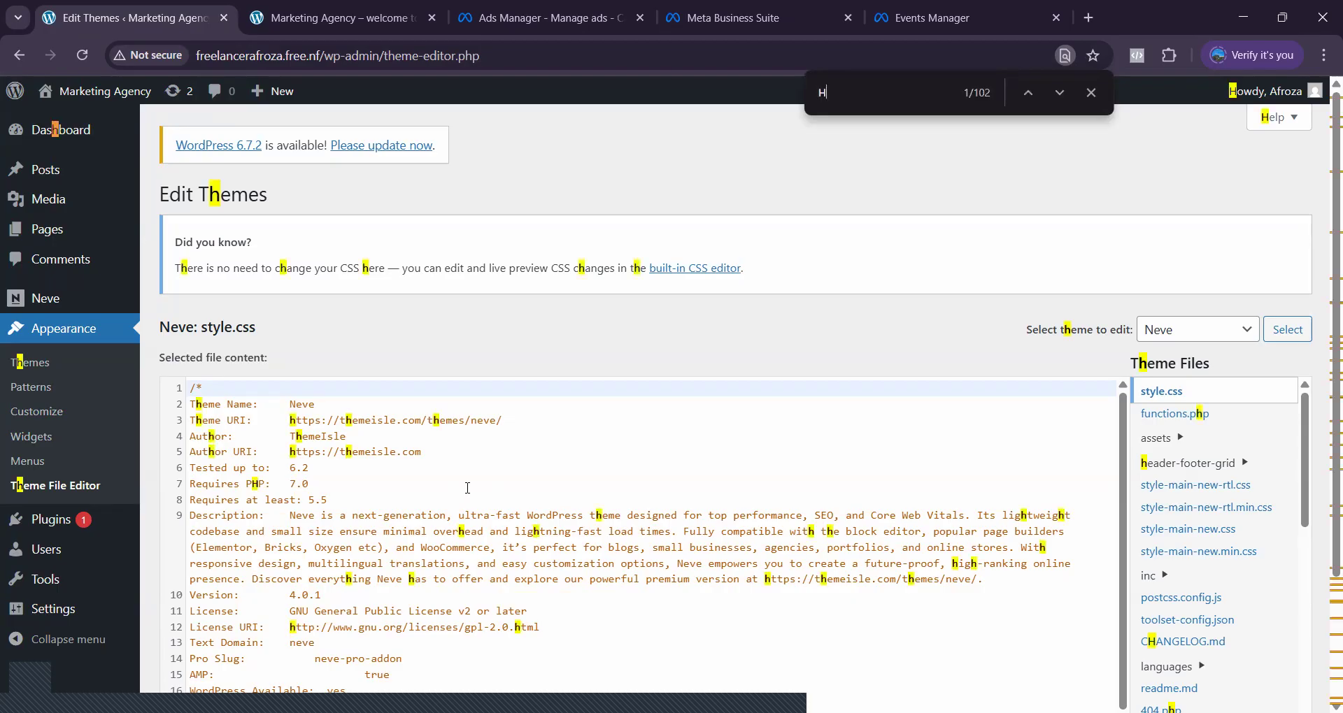
key(BackSpace)
text(ha)
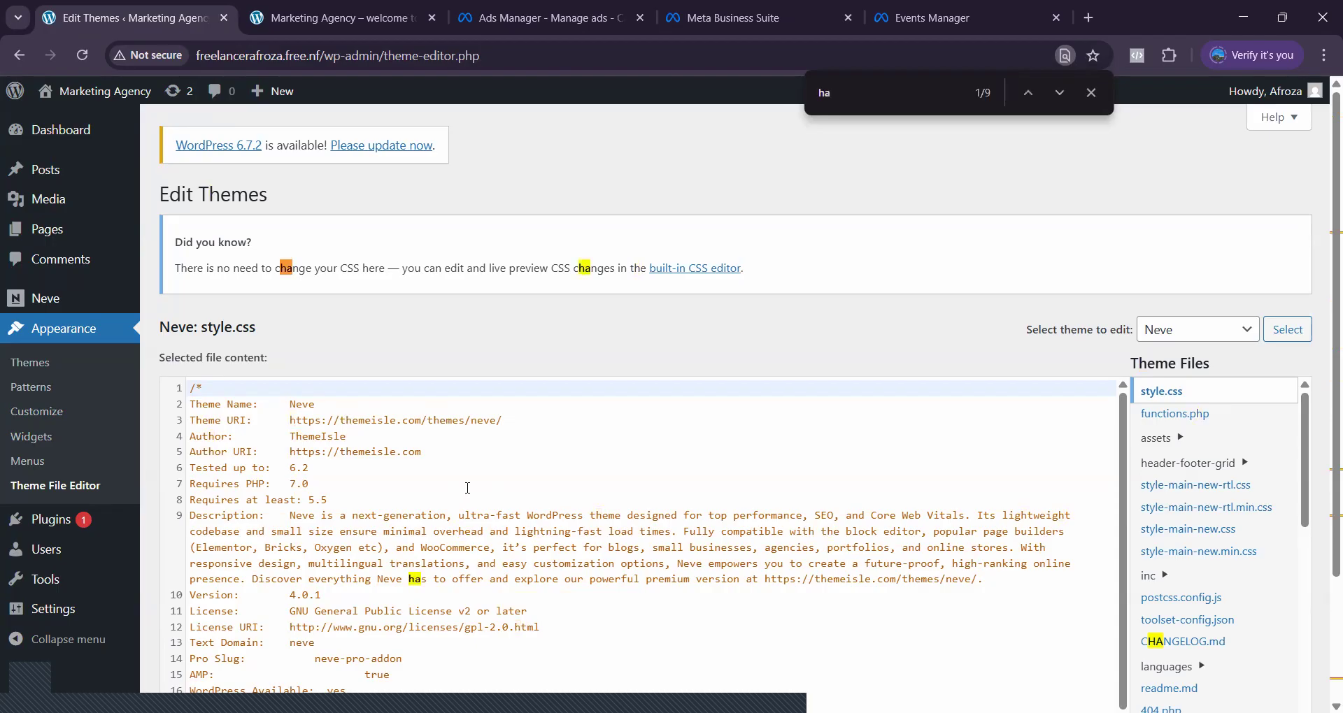
text(ad)
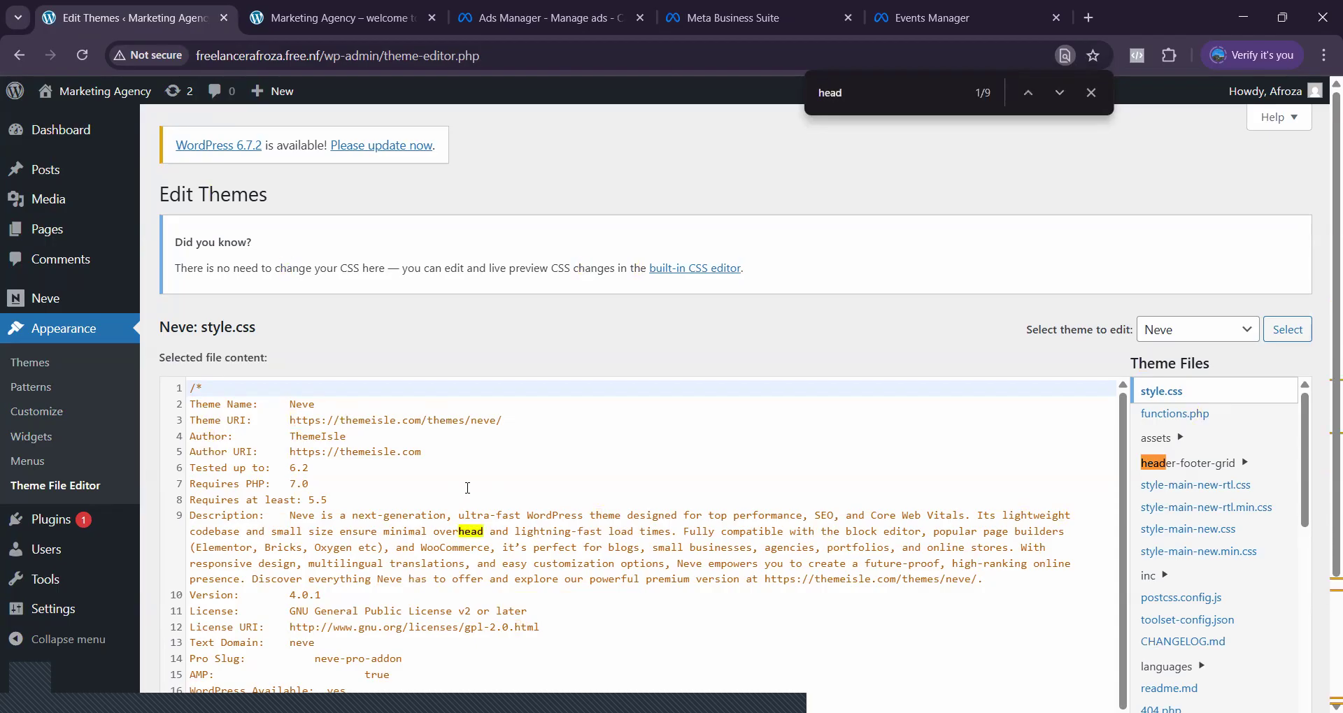
scroll(510, 494, down, 1)
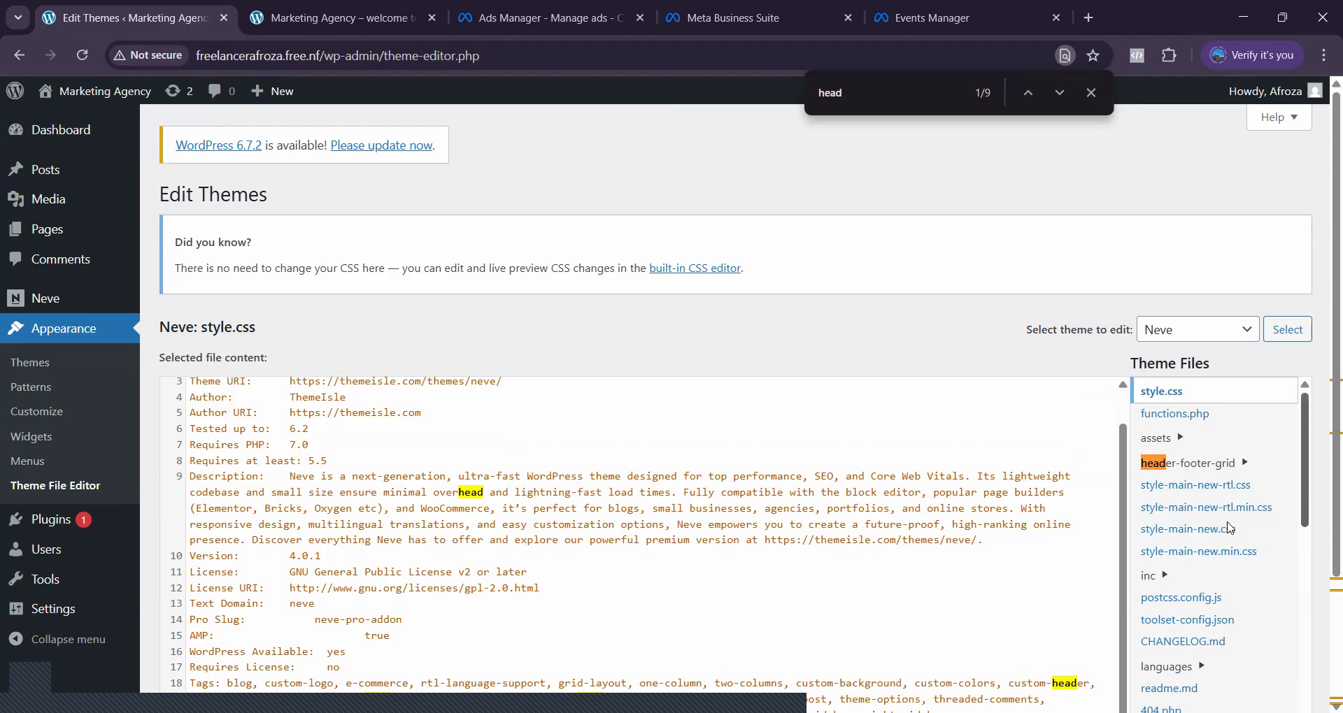
drag(1308, 488, 1306, 569)
scroll(1306, 509, down, 2)
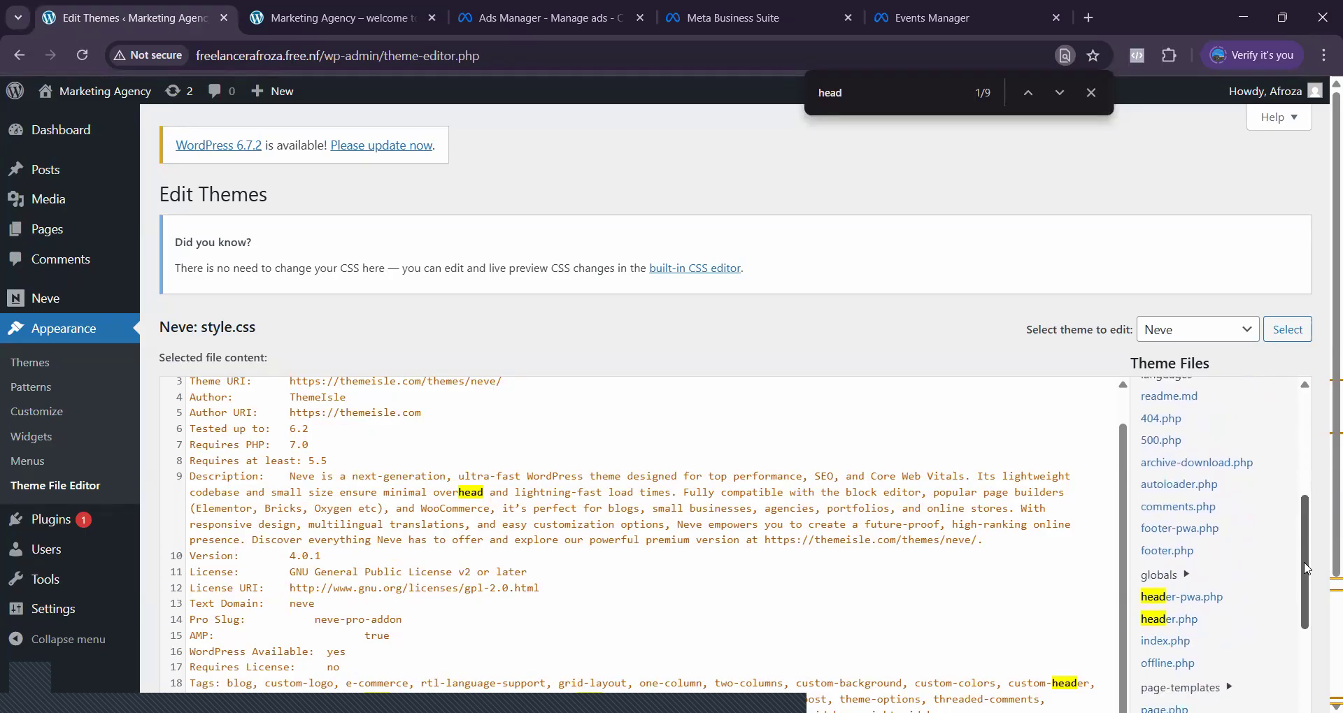
click(1198, 595)
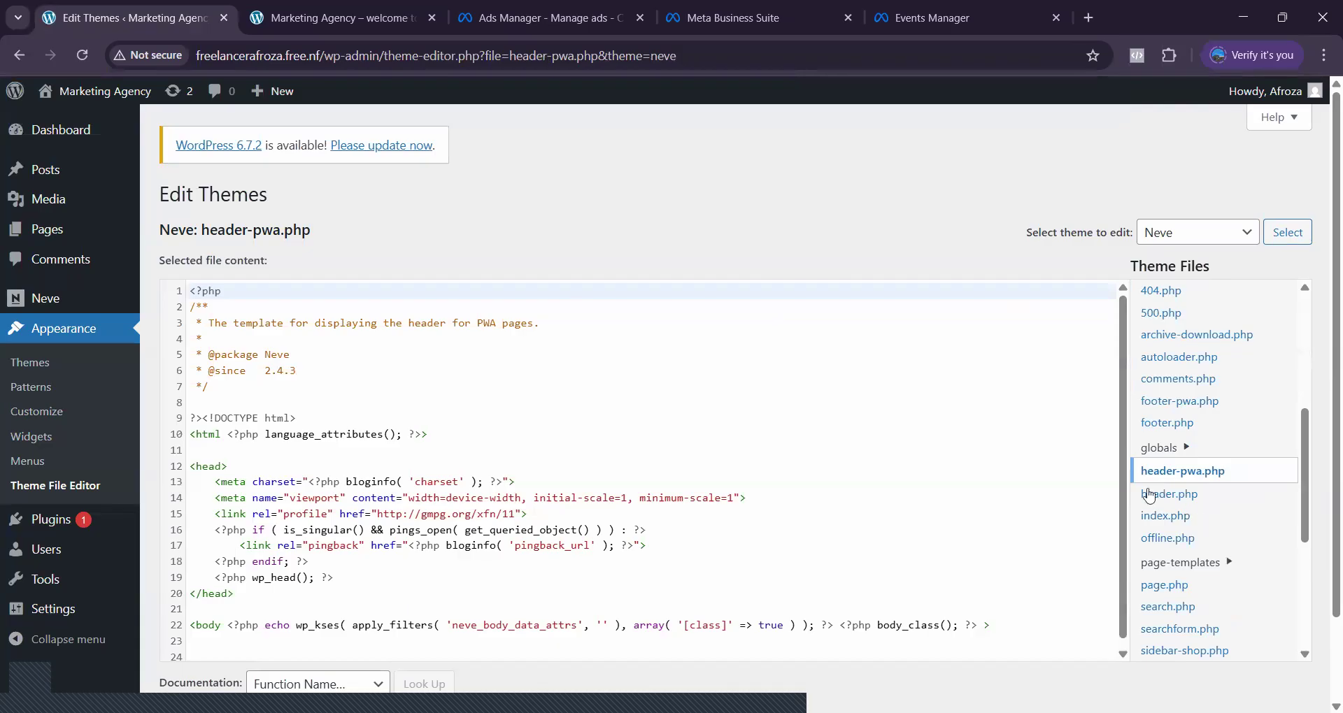
- Examine the head section of header.php and return to header-pwa.php
click(1176, 494)
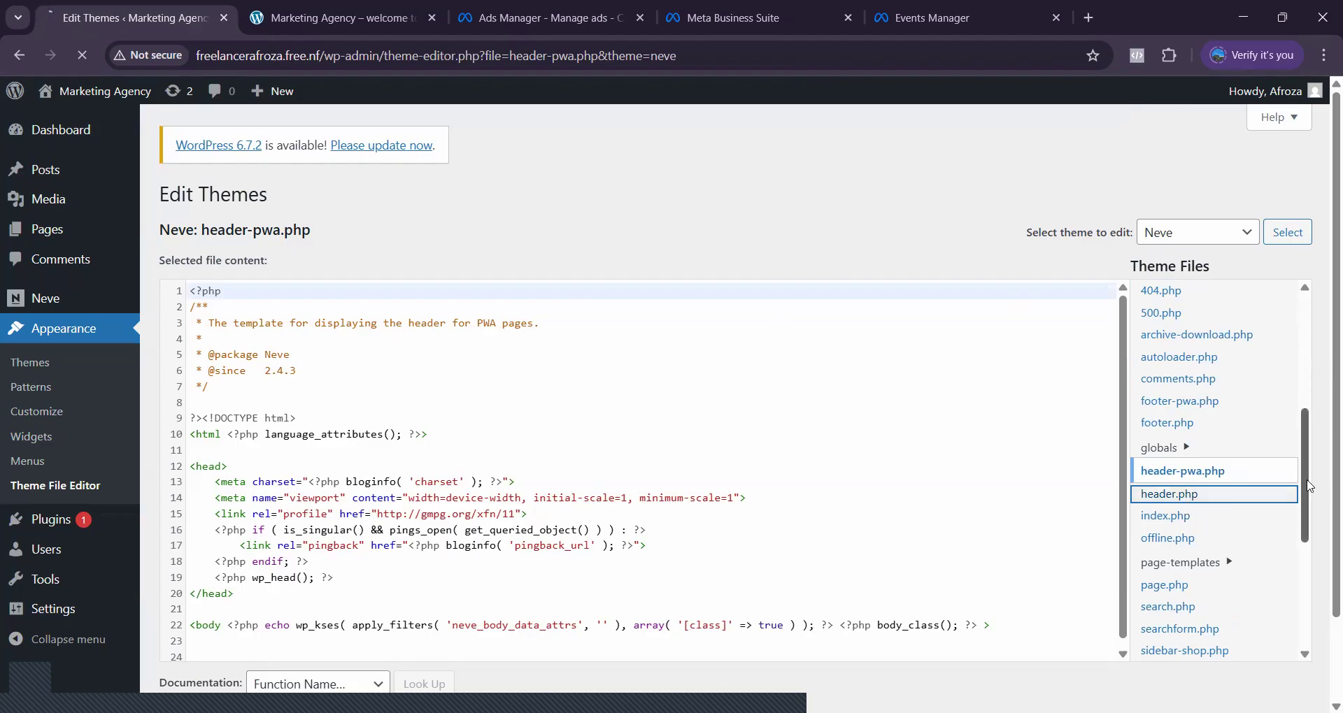
drag(1312, 485, 1306, 546)
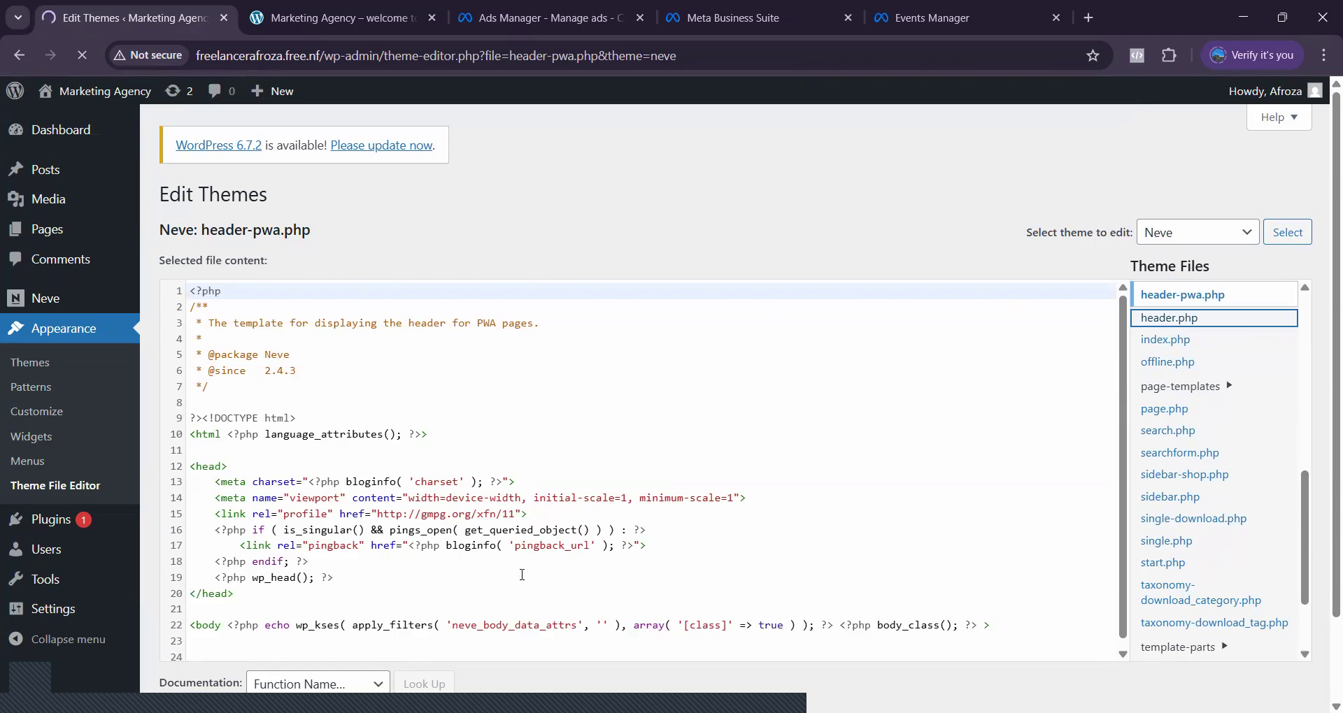
key(ctrl+f)
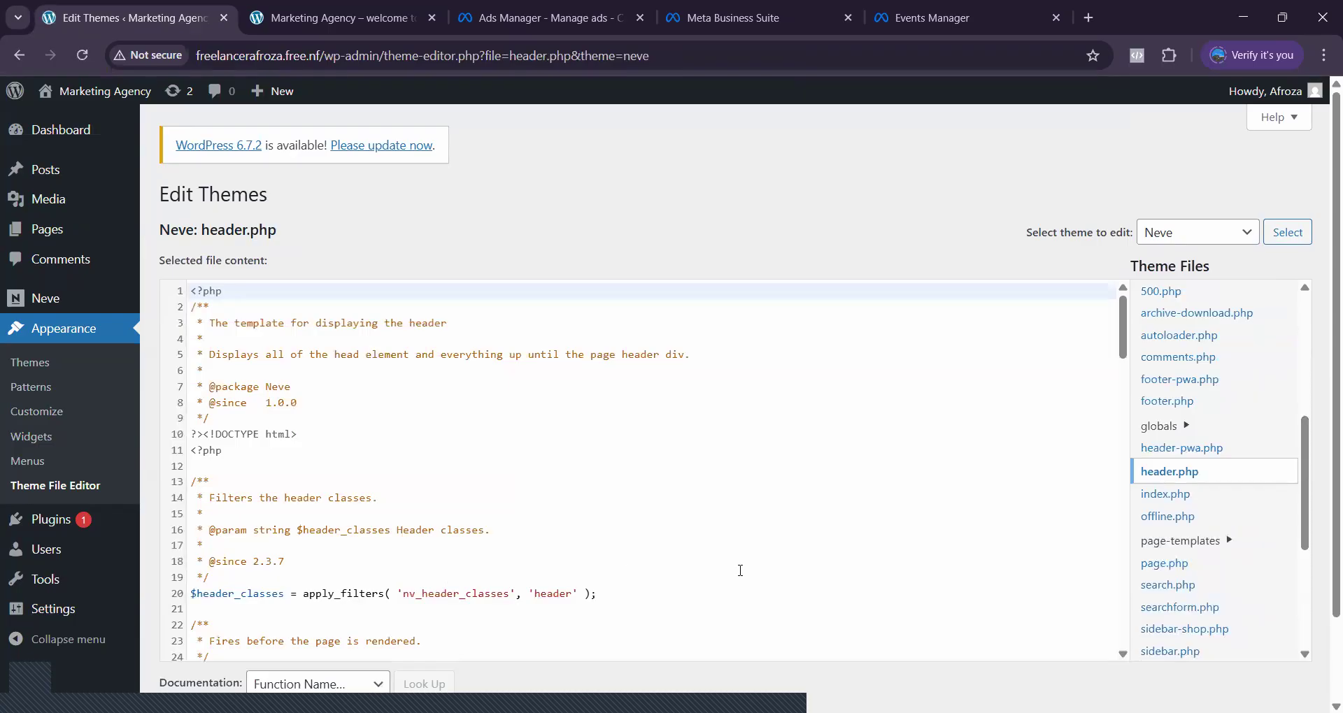
scroll(657, 541, down, 5)
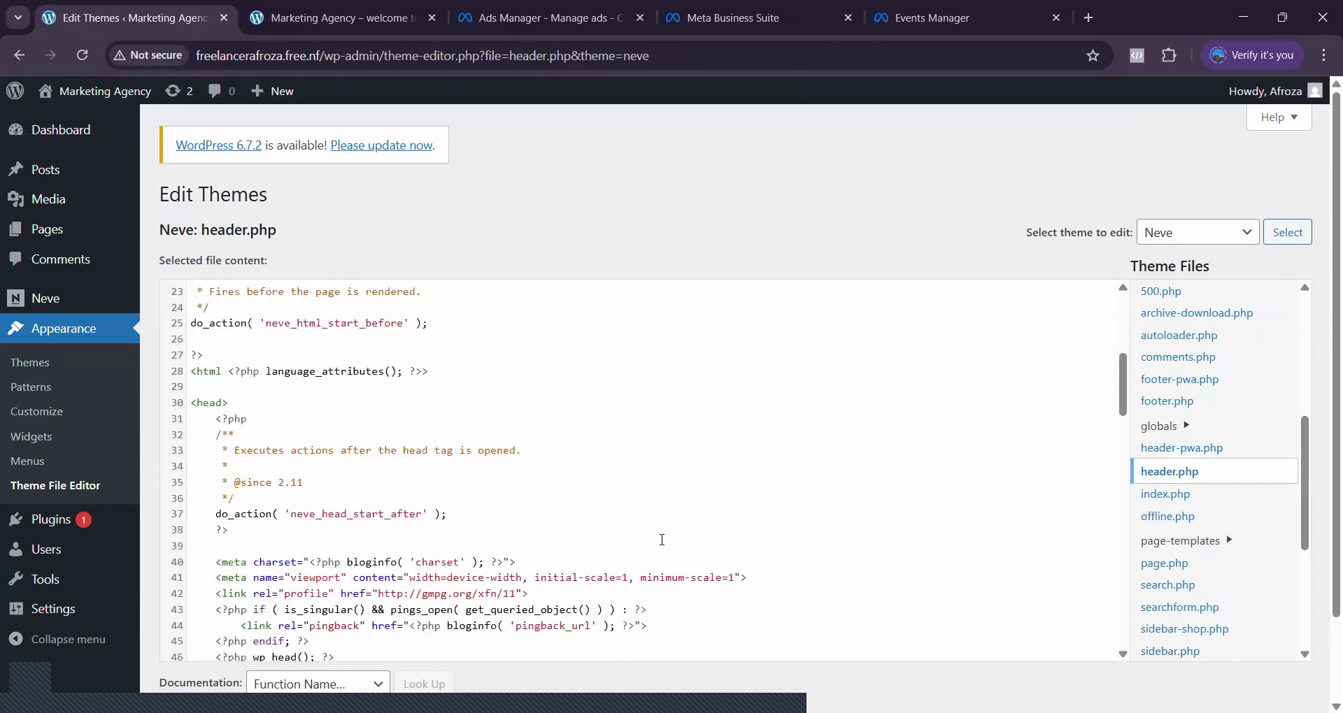
click(1176, 456)
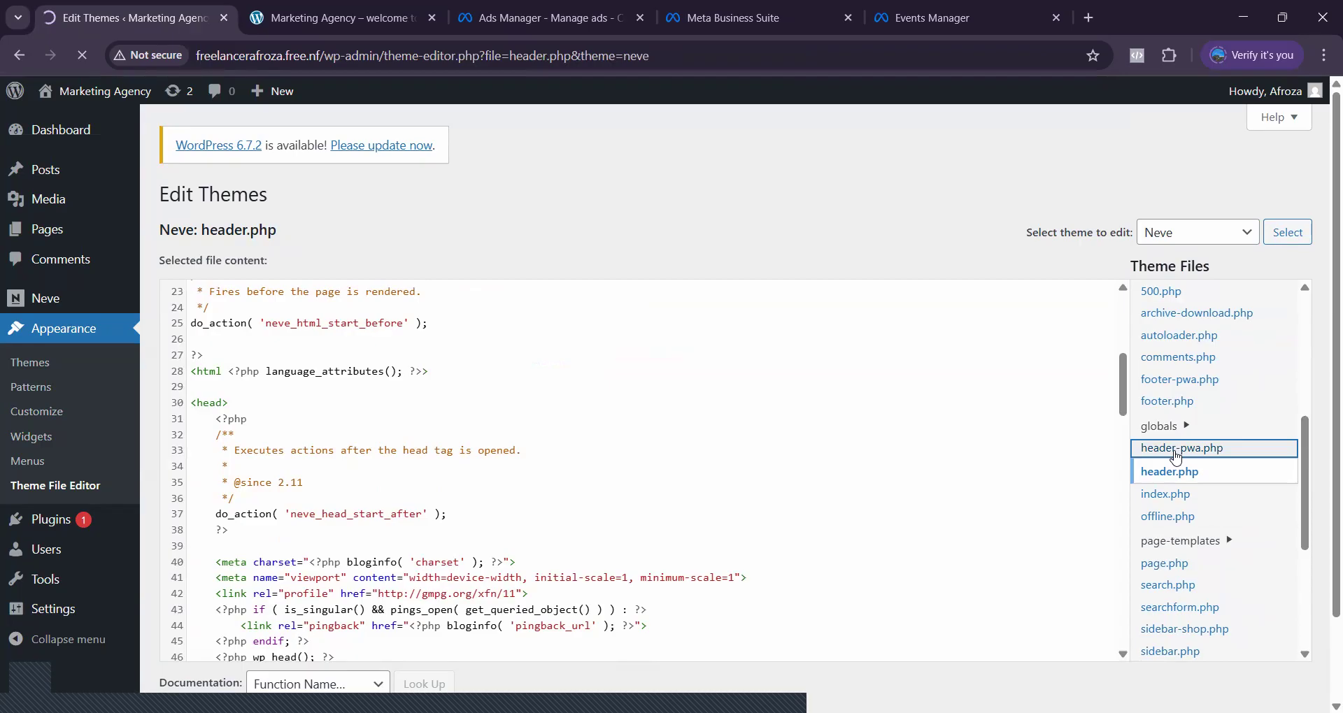
key(ctrl+f)
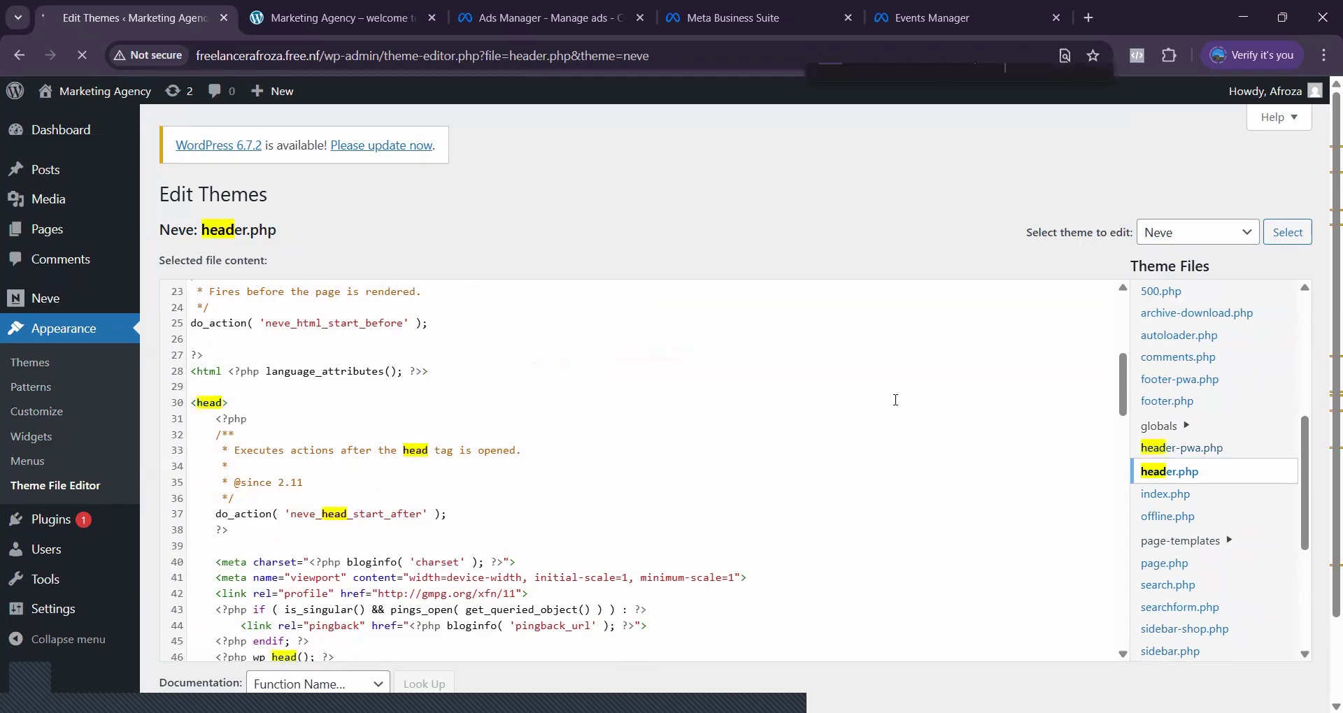
key(Escape)
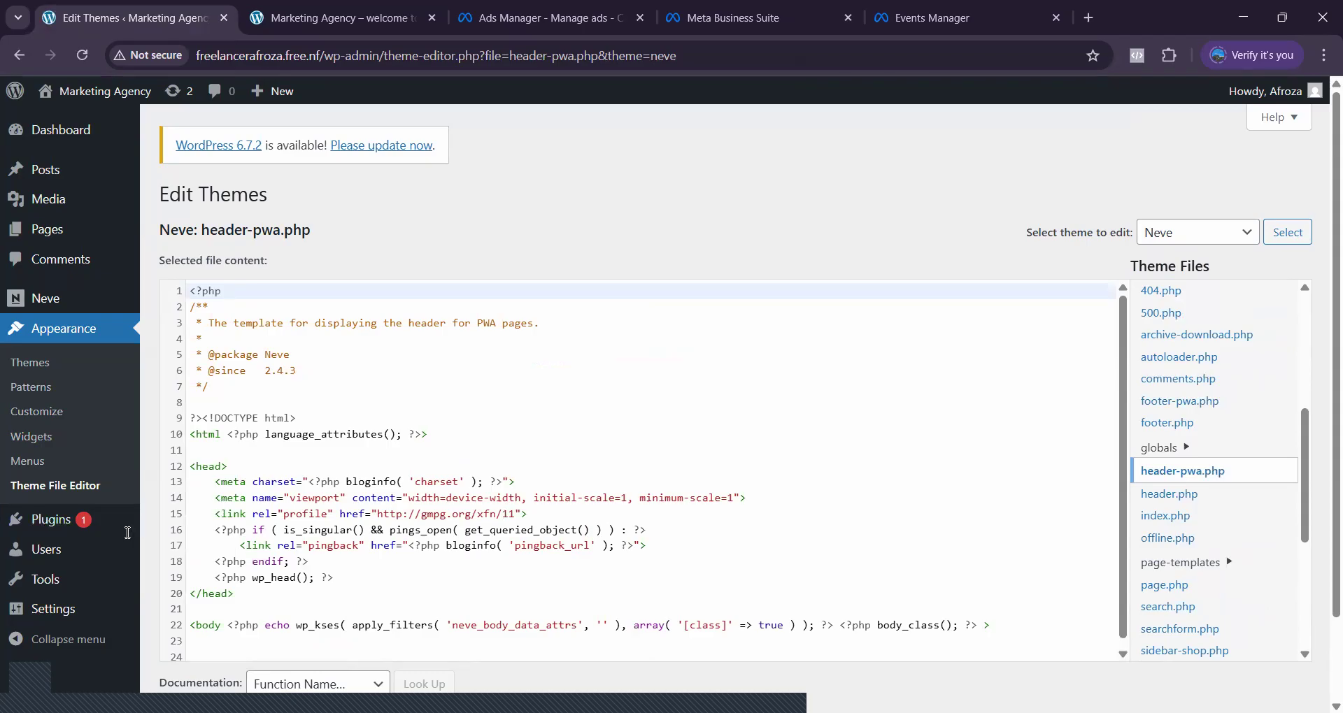
- Paste the copied Meta Pixel base code on a new line directly above the closing </head> tag in header-pwa.php
click(186, 582)
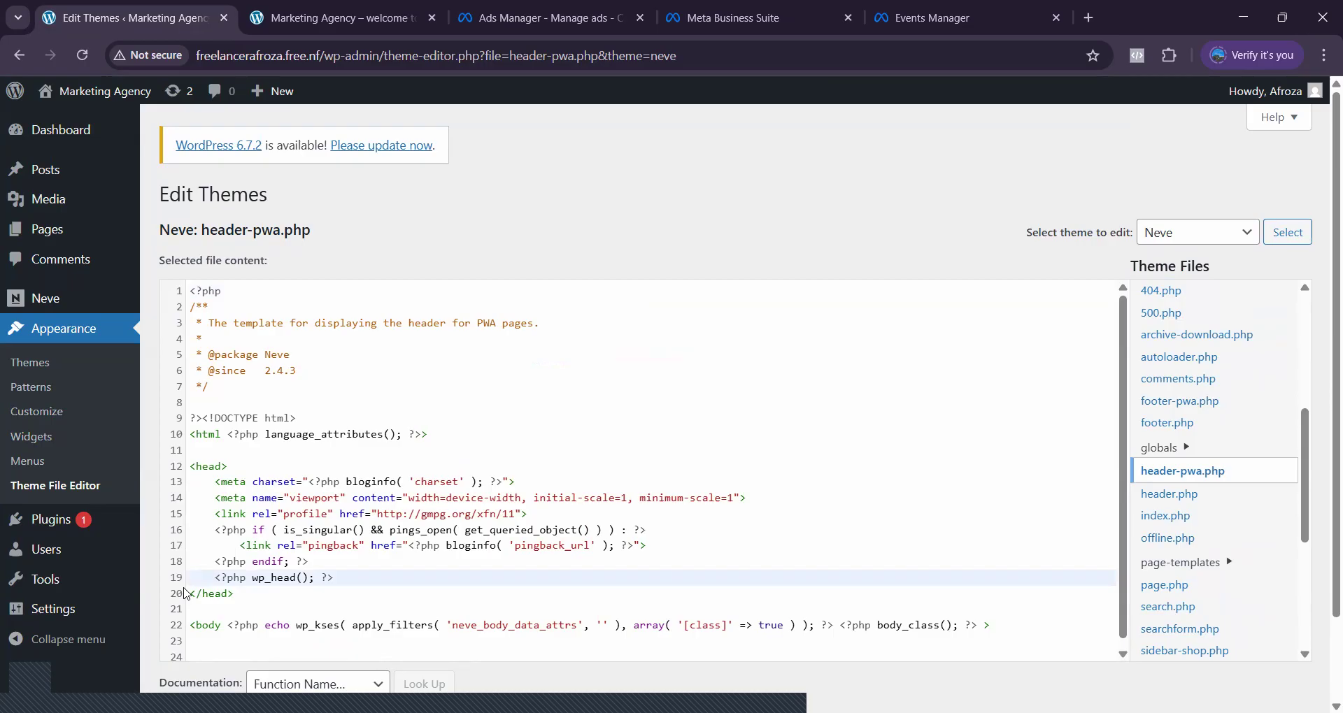
click(191, 589)
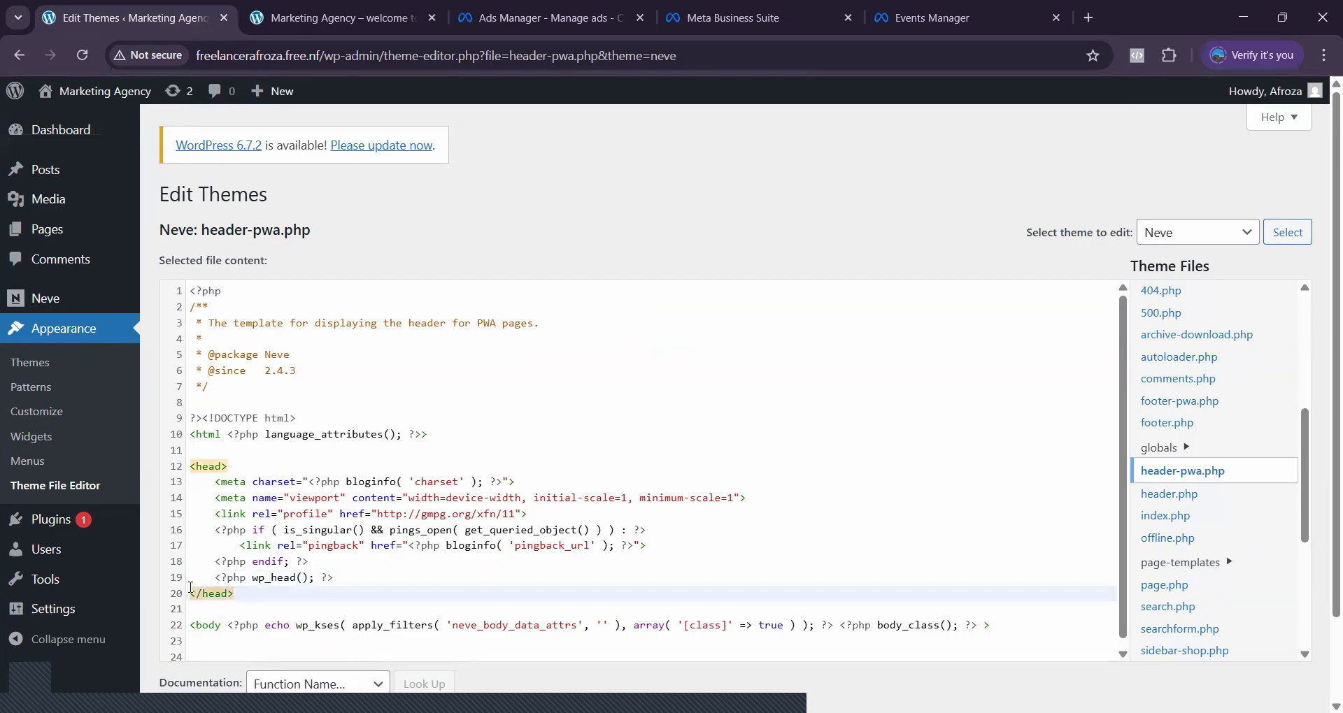
key(Return)
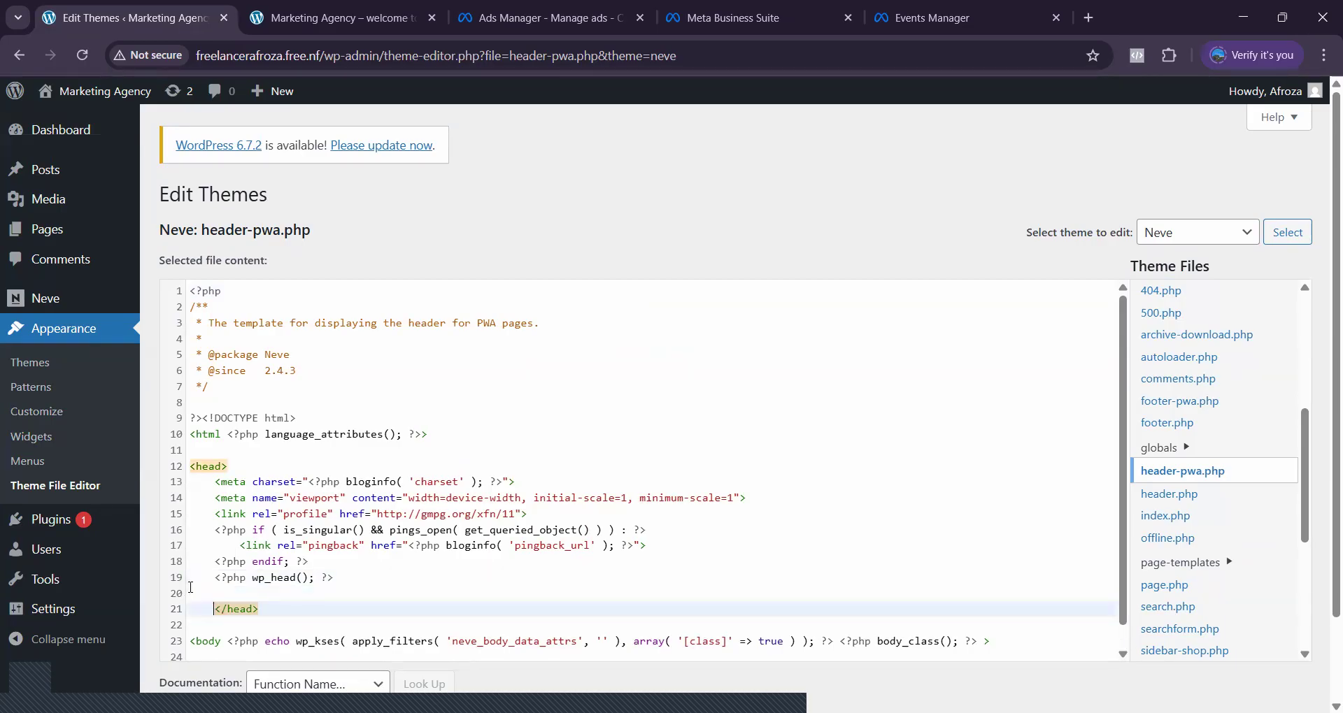
click(191, 590)
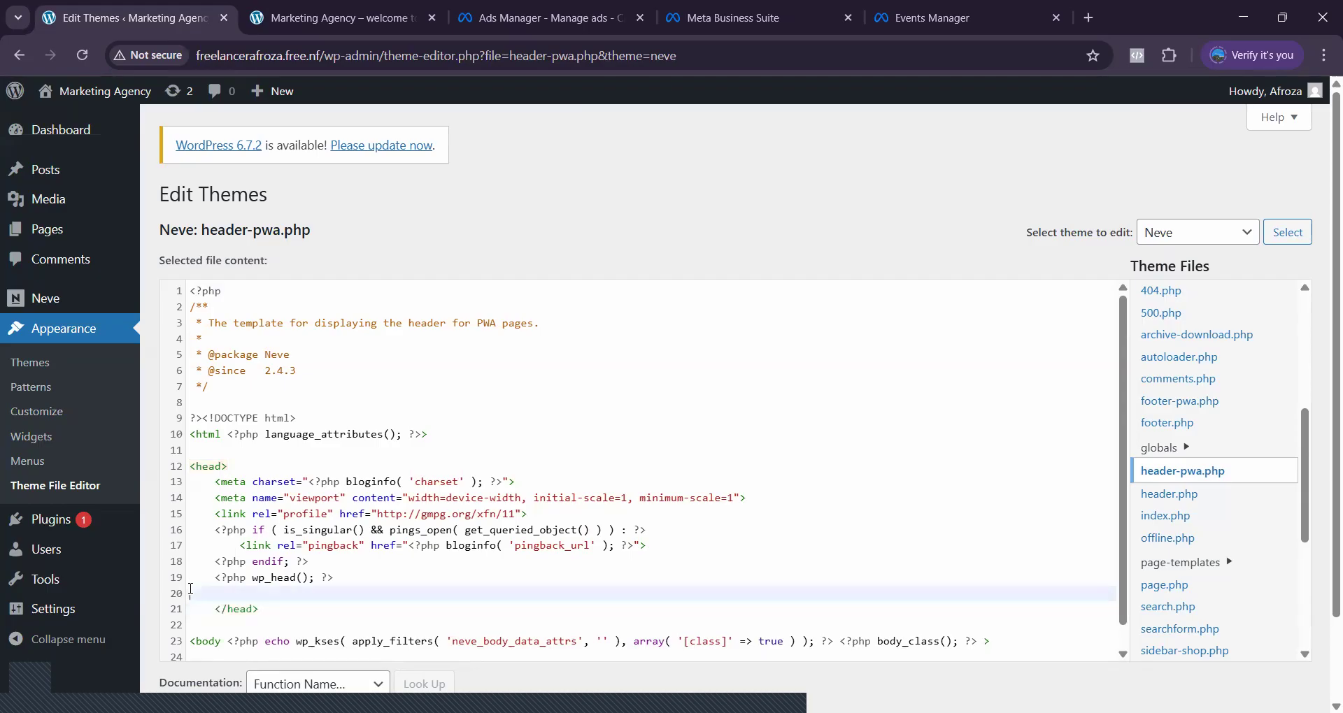
key(ctrl+v)
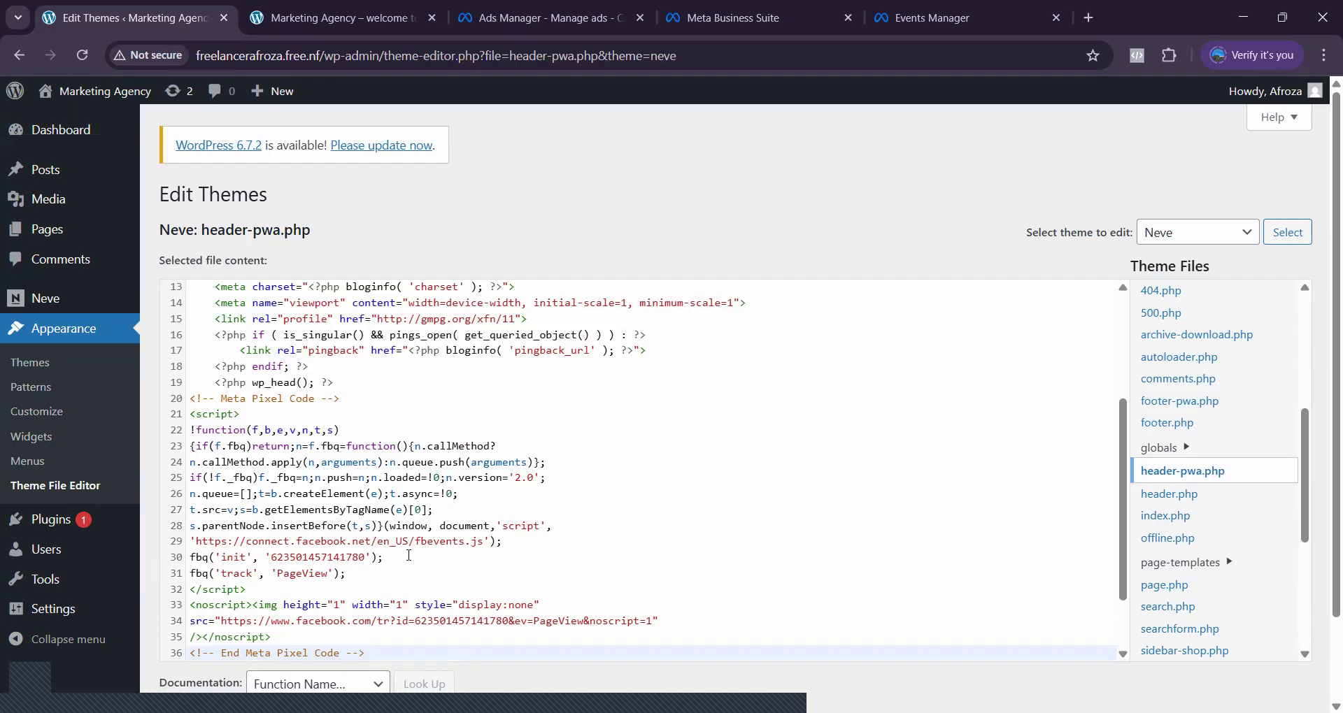
scroll(410, 556, up, 3)
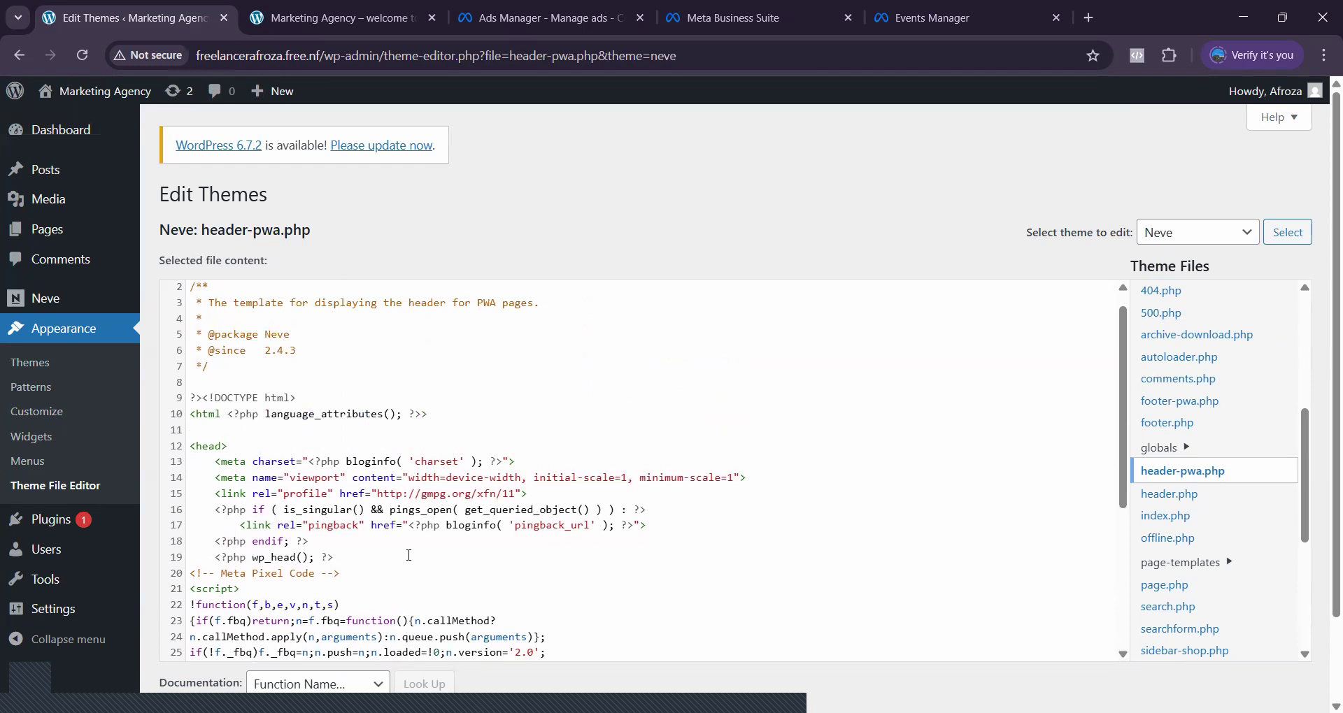
scroll(409, 556, down, 5)
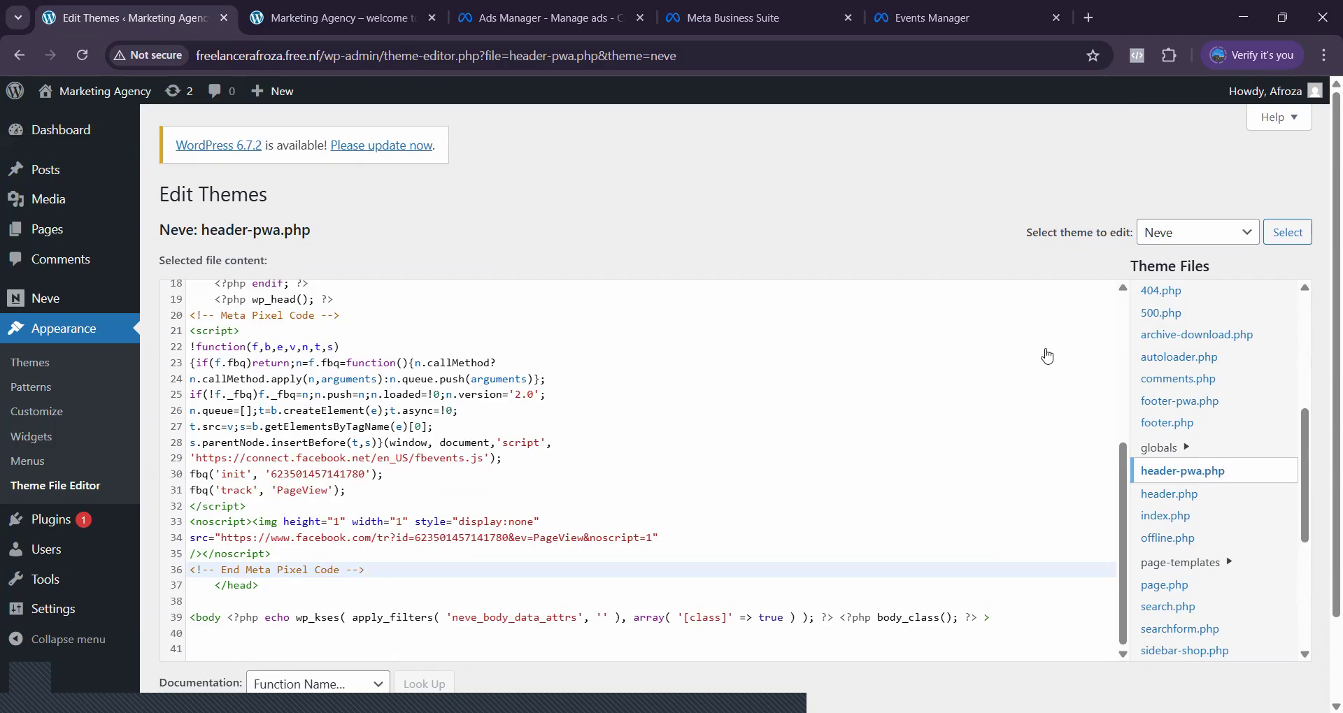
drag(1305, 435, 1297, 523)
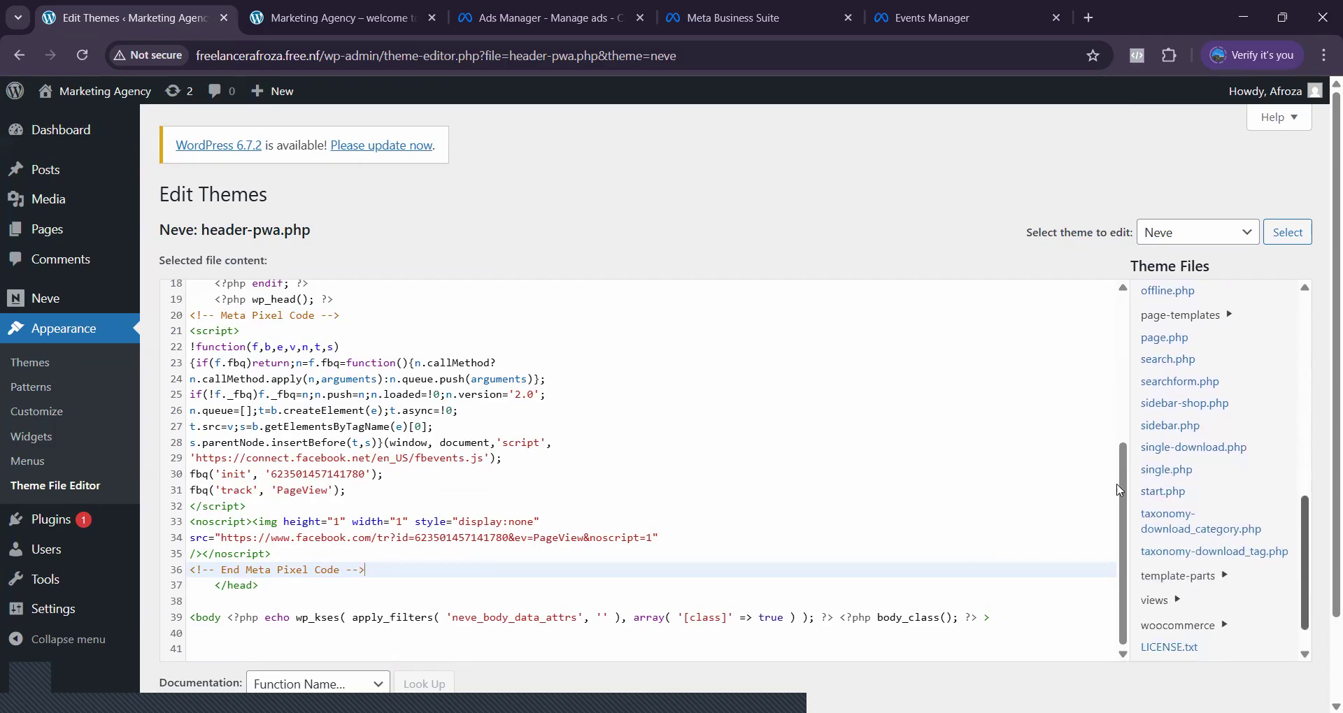
scroll(956, 445, down, 2)
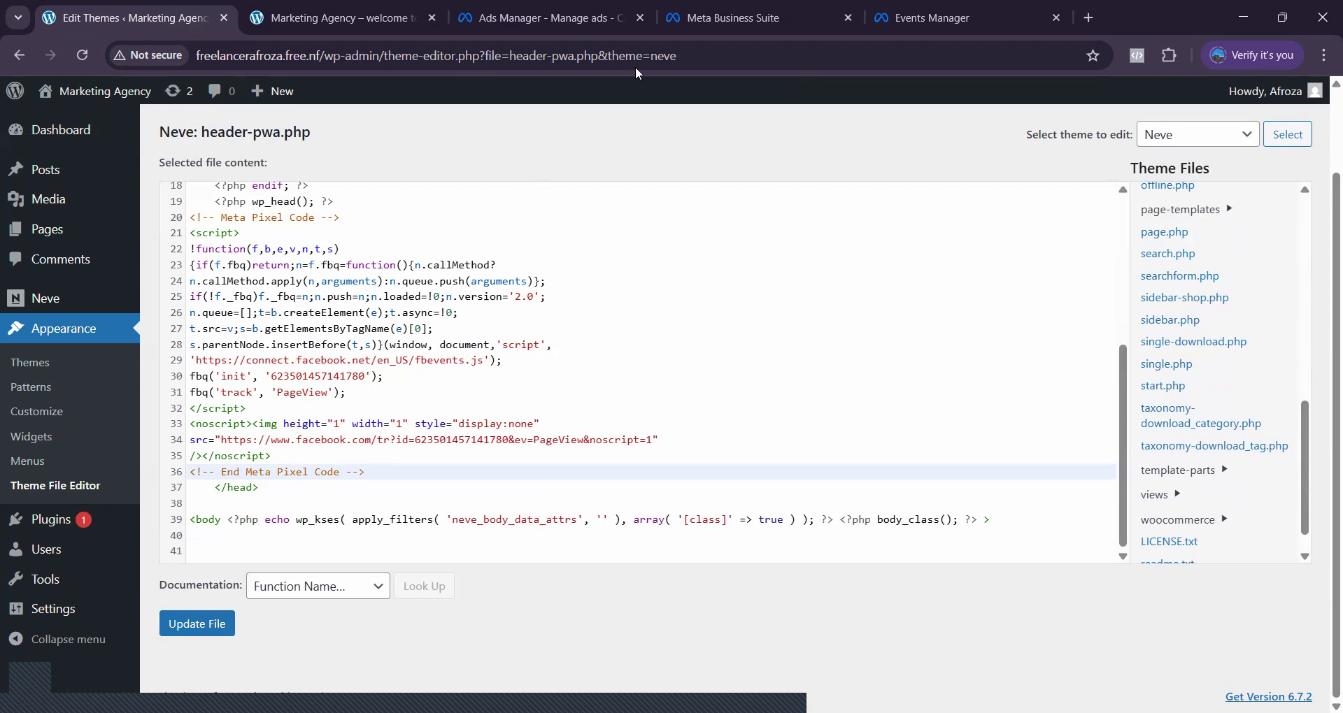
click(932, 18)
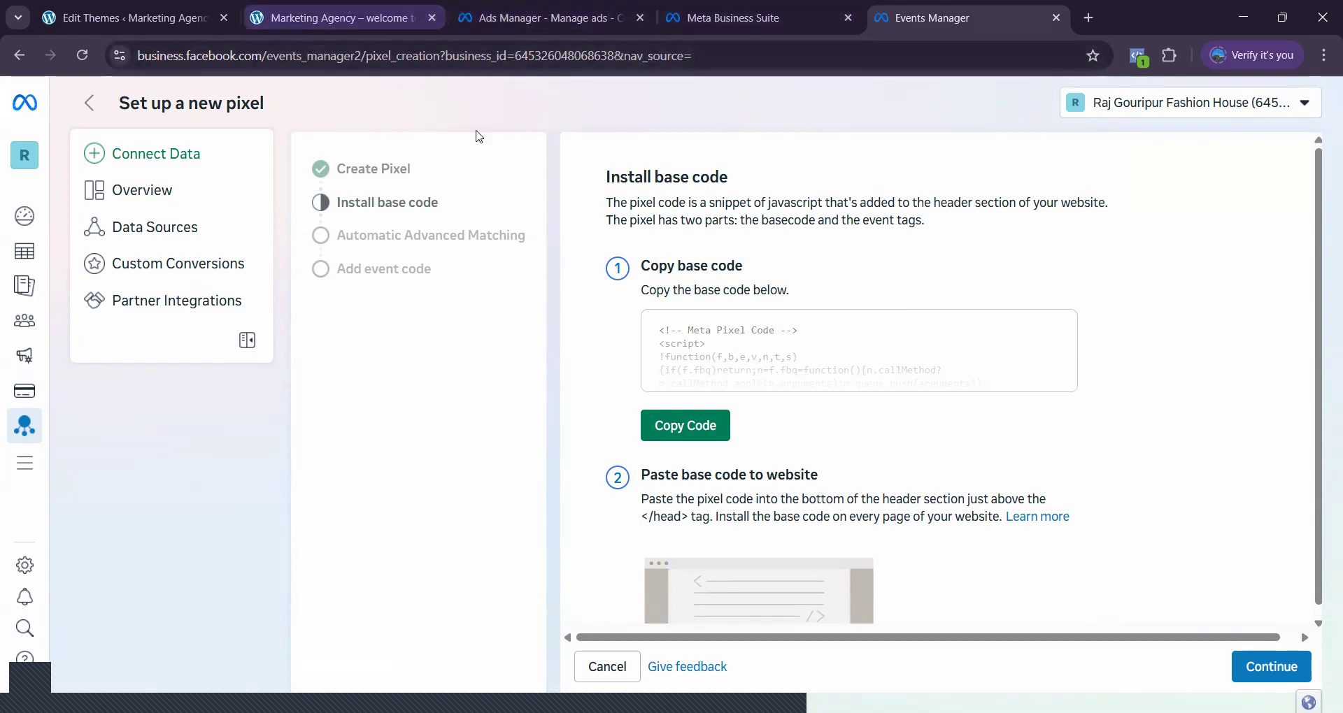
click(162, 18)
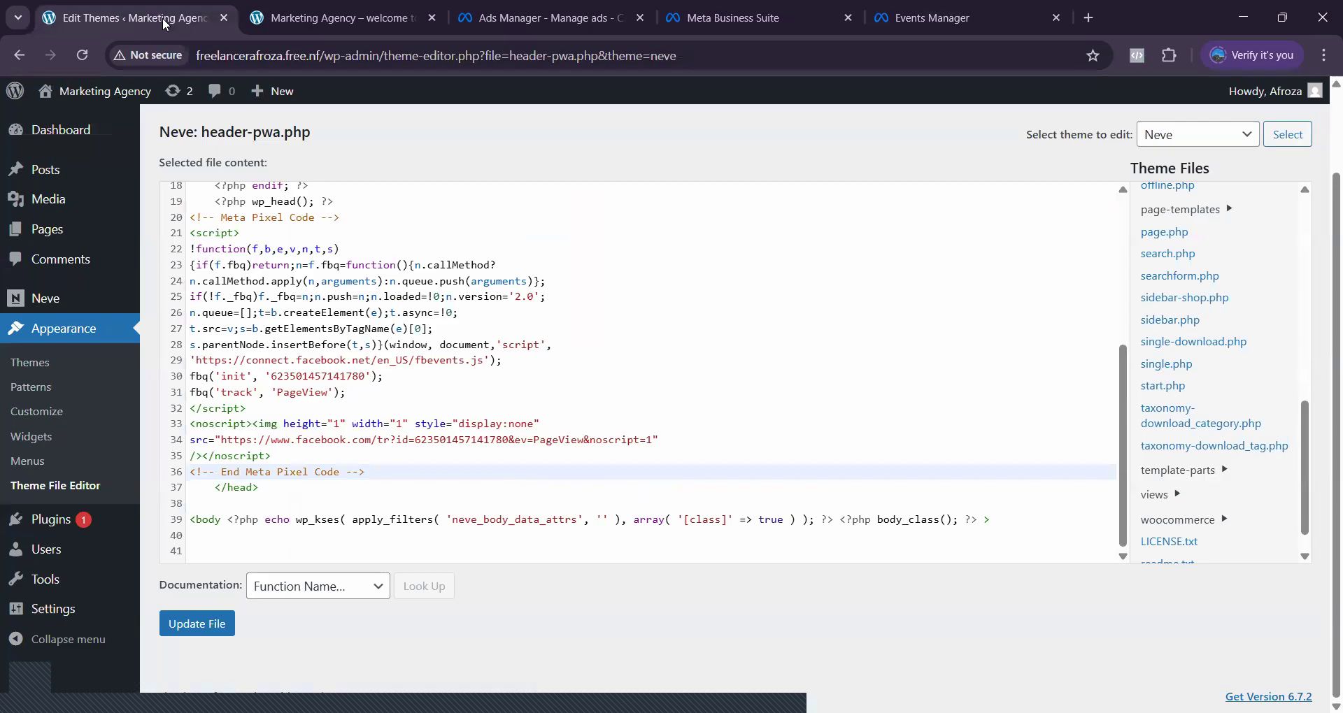
- Try to save the edited header-pwa.php, discard the unsaved changes by leaving the editor, and look over the installed themes
click(197, 624)
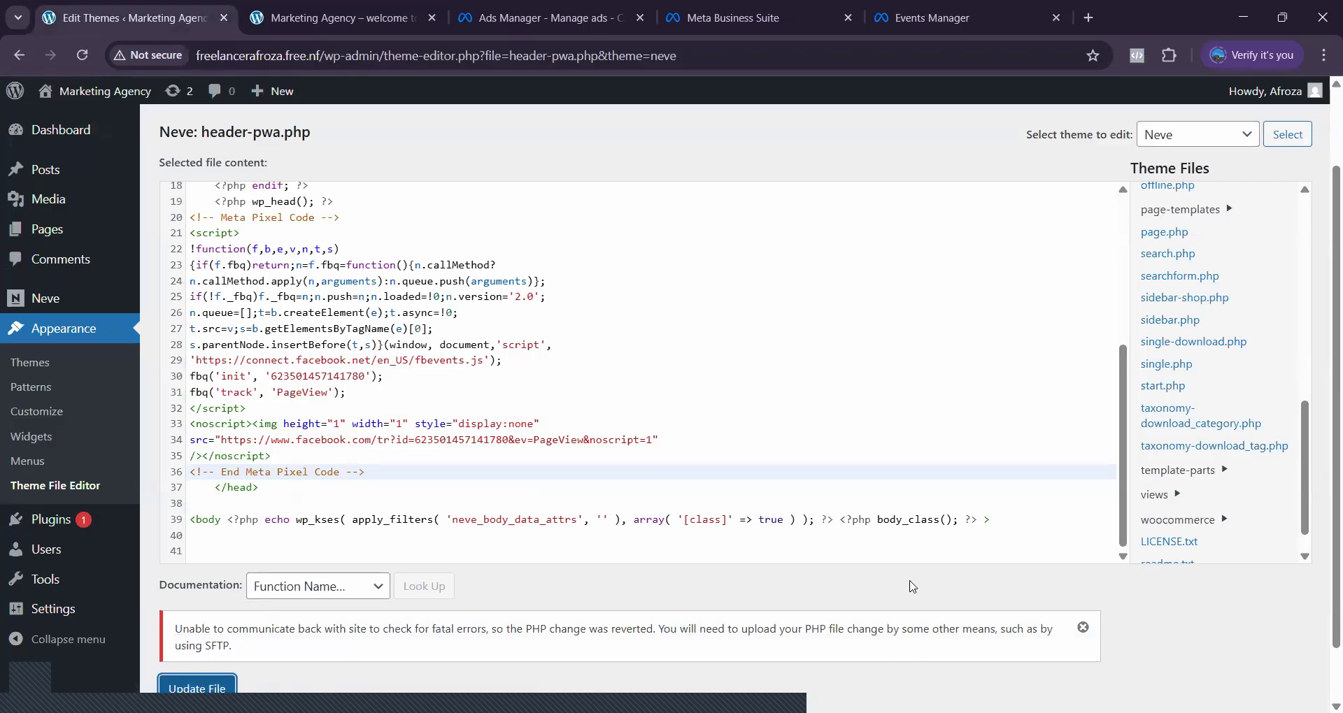
scroll(914, 590, down, 1)
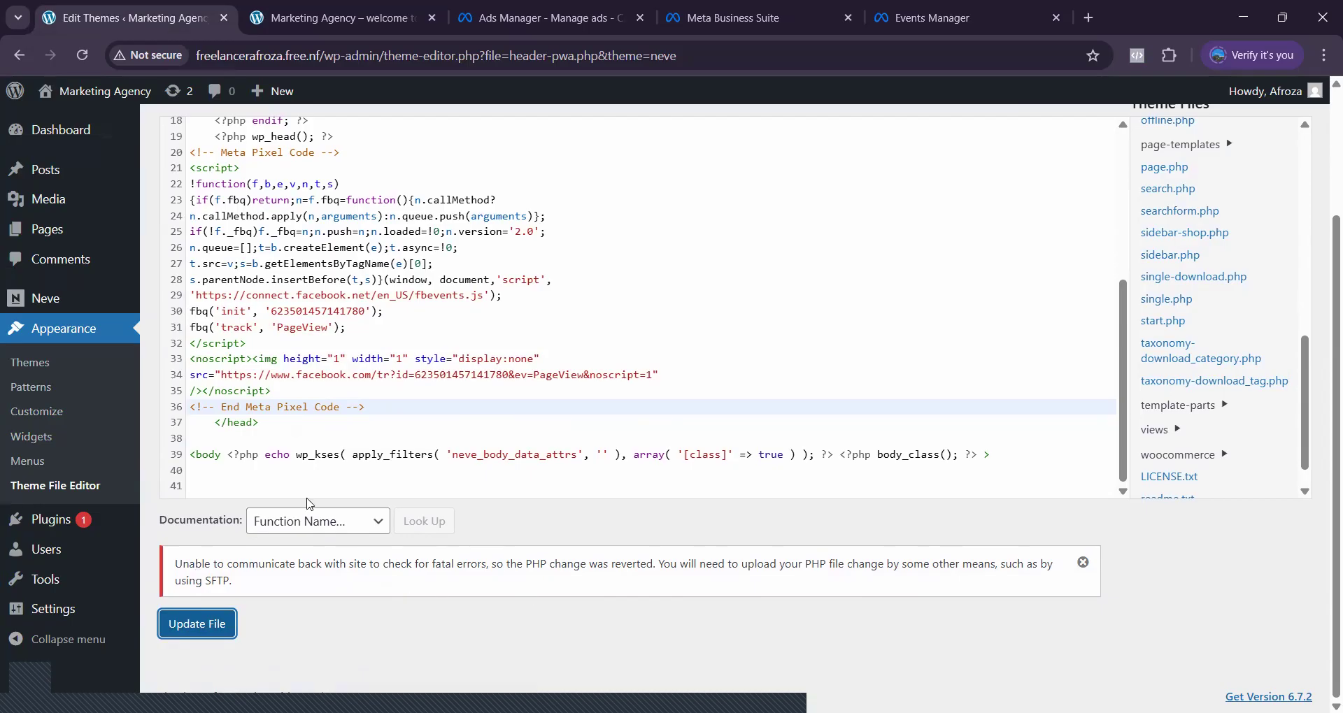
click(59, 339)
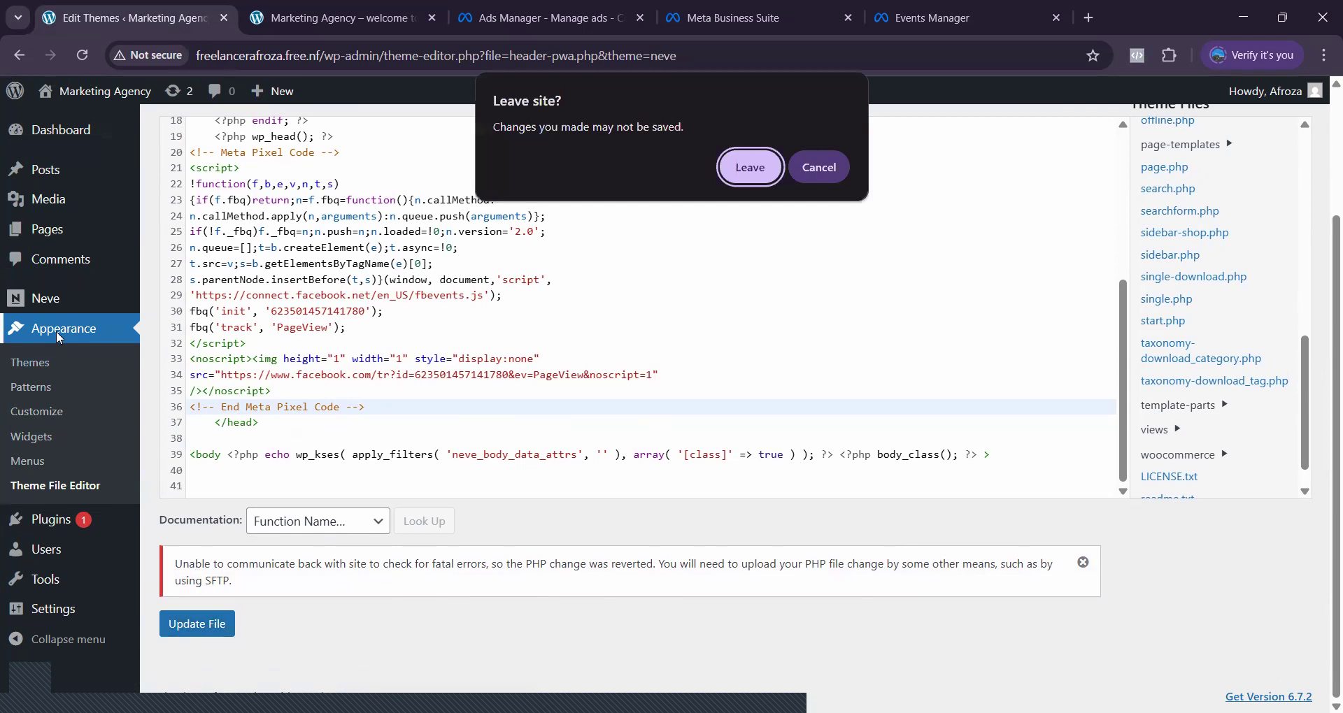
click(765, 162)
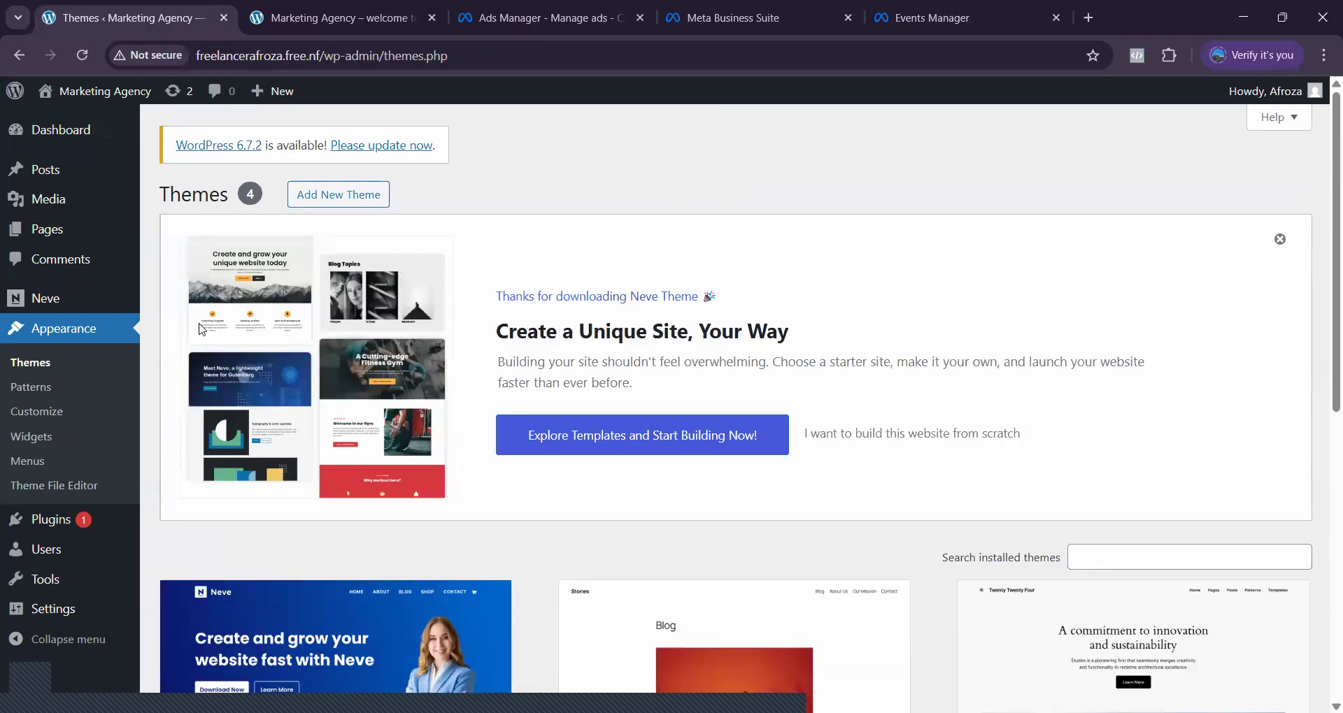
click(35, 371)
click(35, 371)
scroll(547, 467, down, 3)
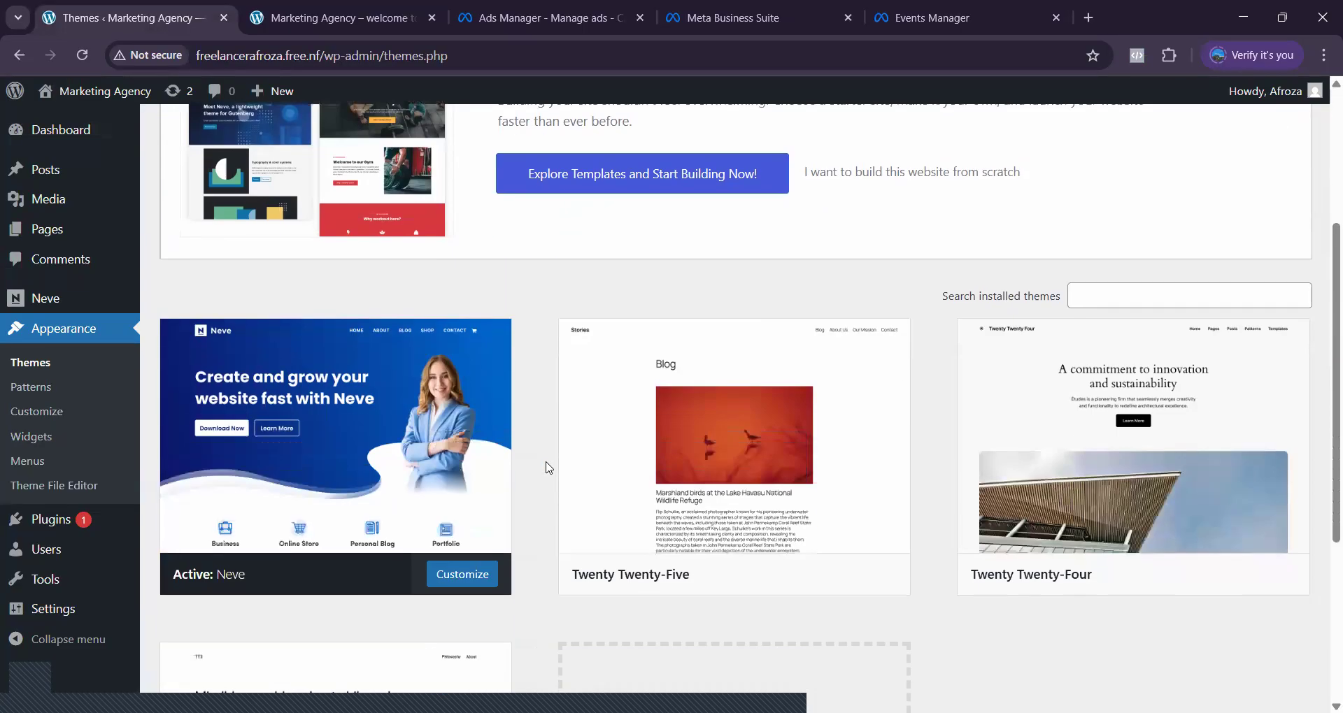
mouse_move(339, 441)
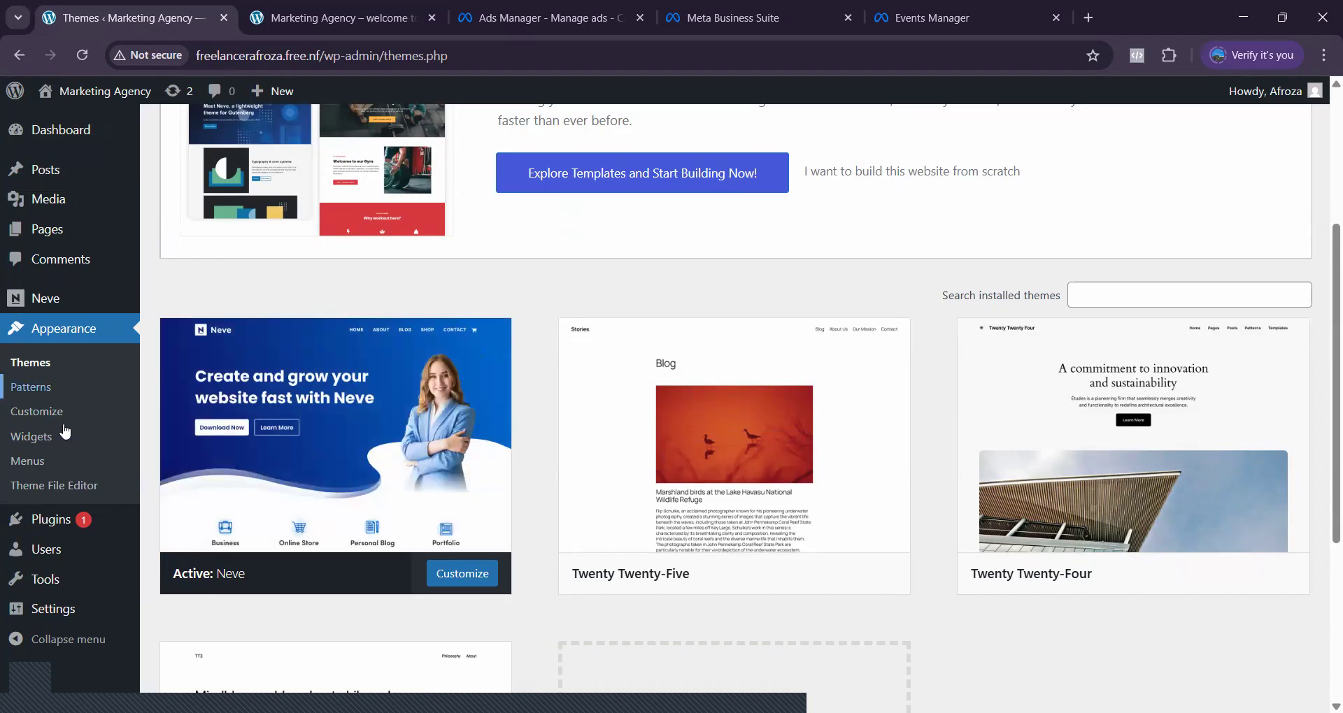
- Go to the page for adding new plugins and search the plugin directory for "pixel your site"
mouse_move(76, 540)
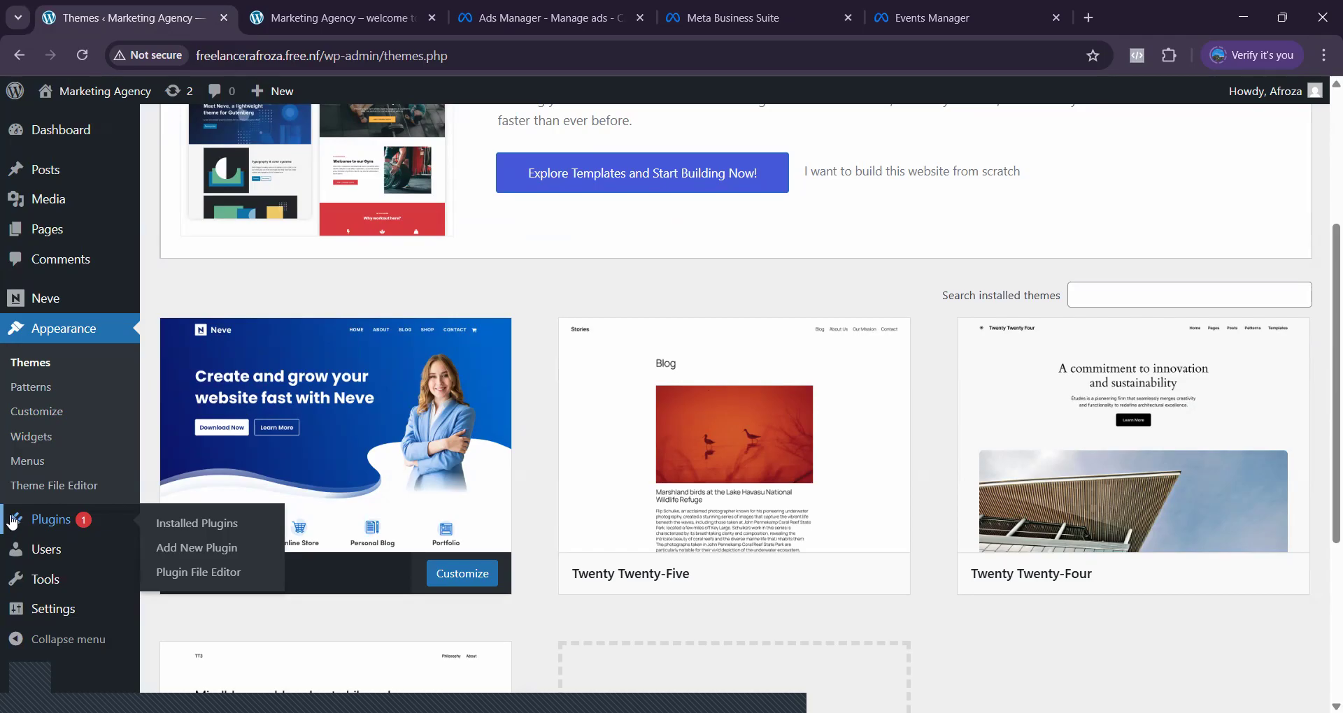
click(179, 551)
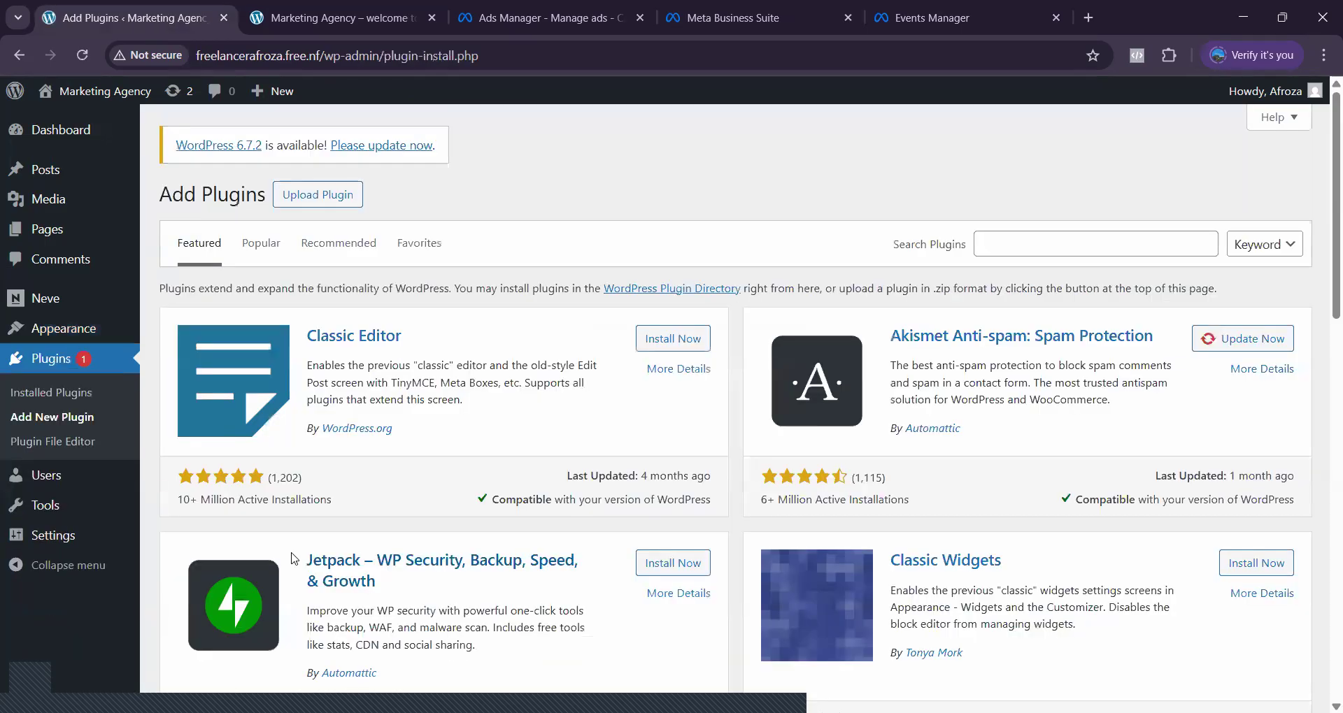
click(1024, 240)
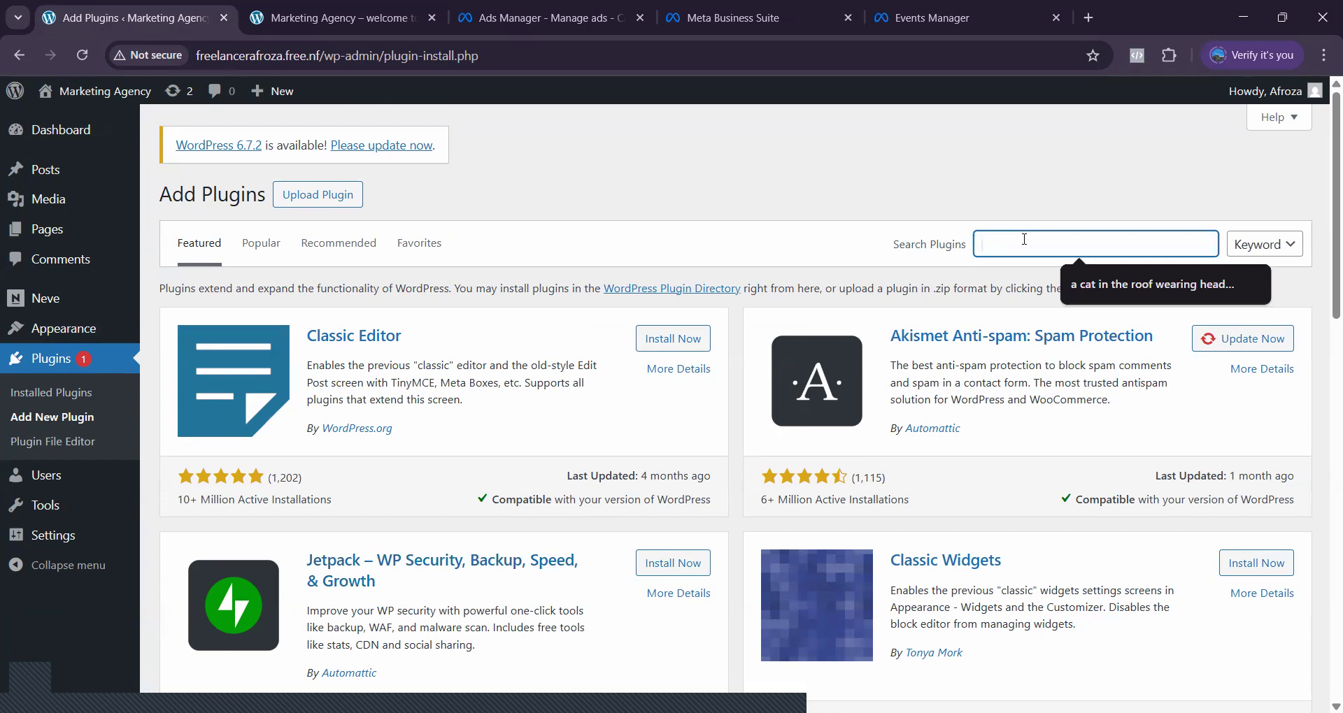
text(pixe)
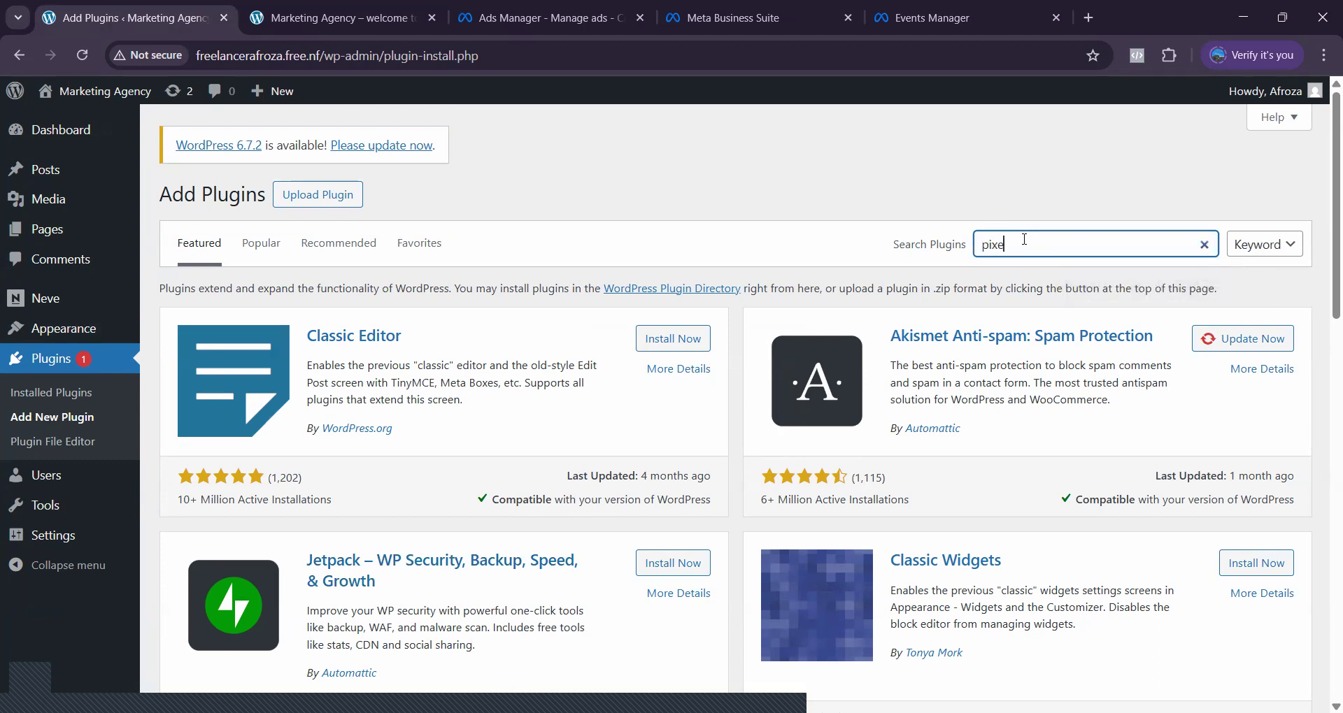
text(l your site)
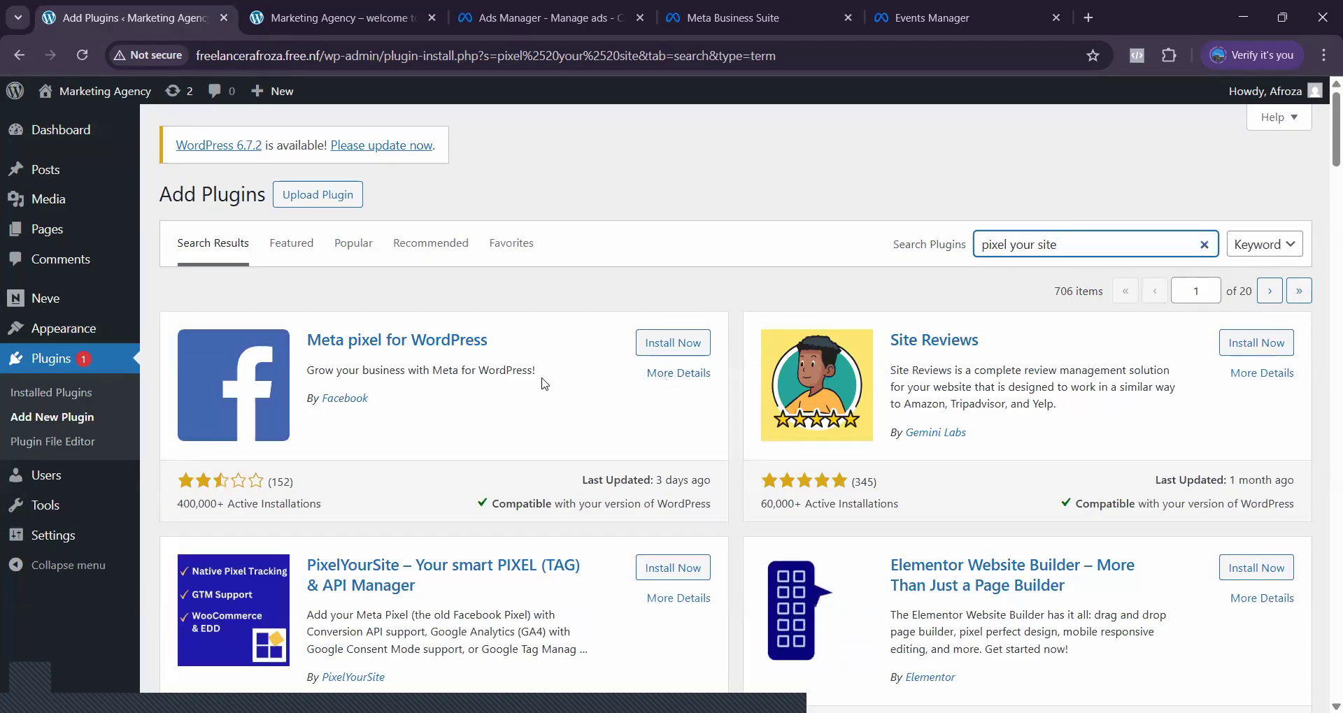
- Install and activate the PixelYourSite – Your smart PIXEL (TAG) & API Manager plugin, and reload the list of installed plugins
scroll(543, 380, down, 1)
scroll(490, 412, down, 1)
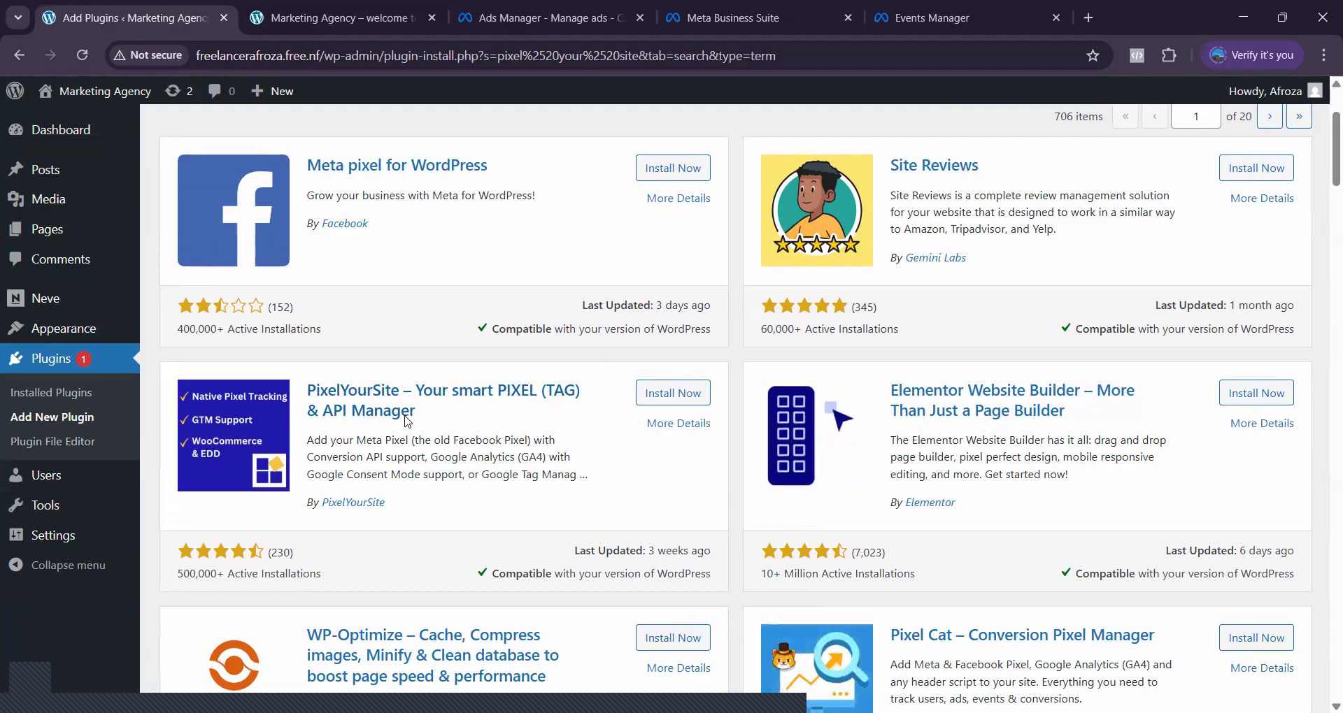
click(668, 396)
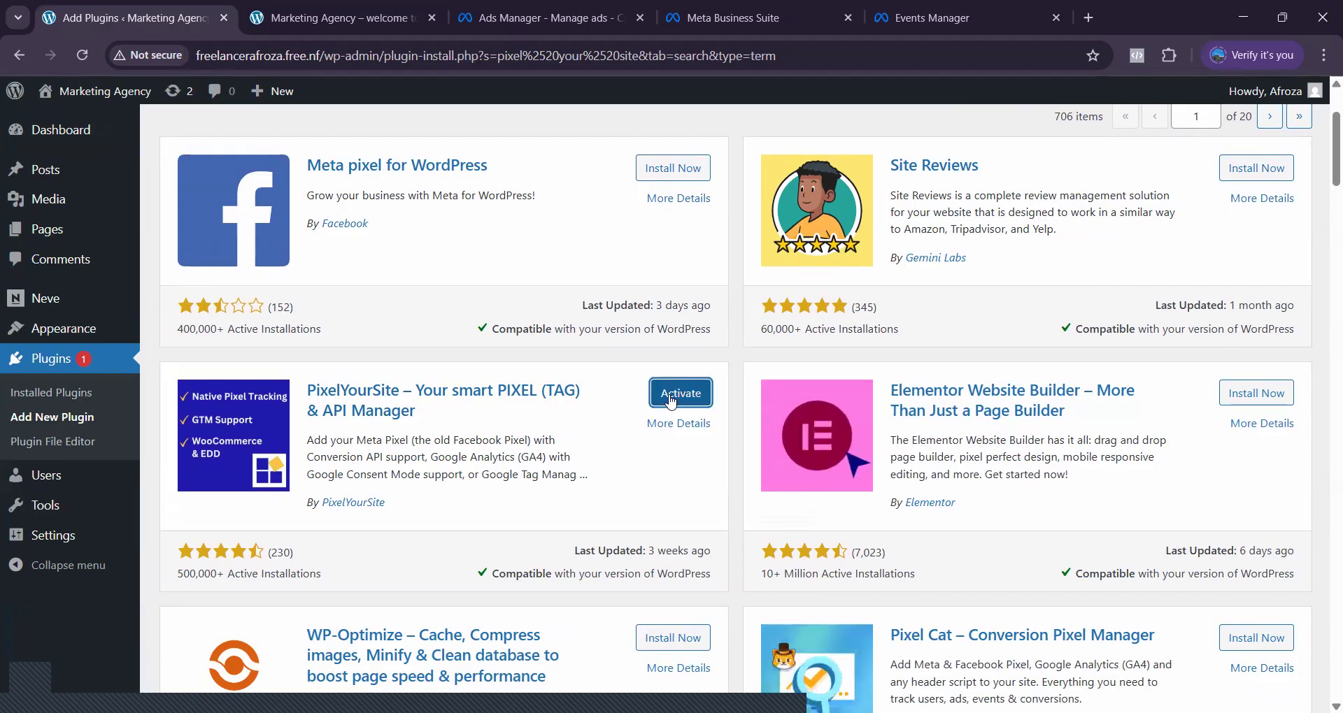
click(670, 396)
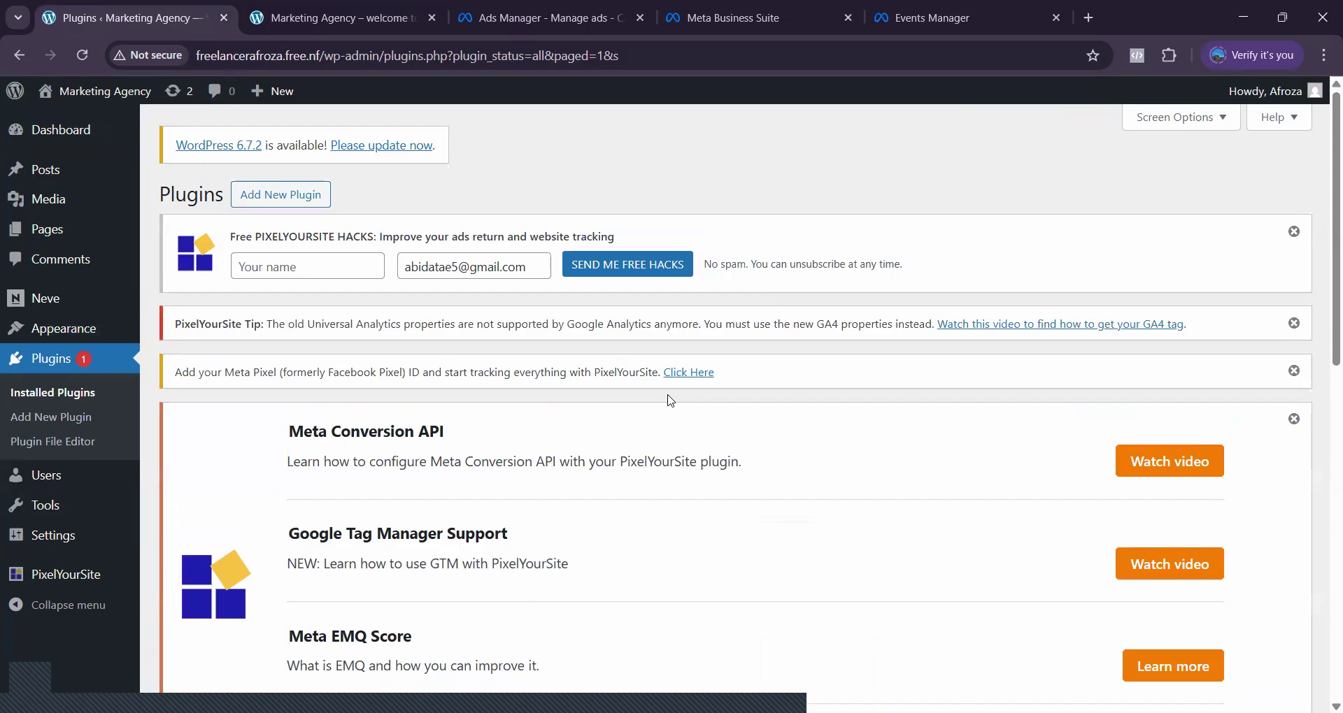
click(82, 56)
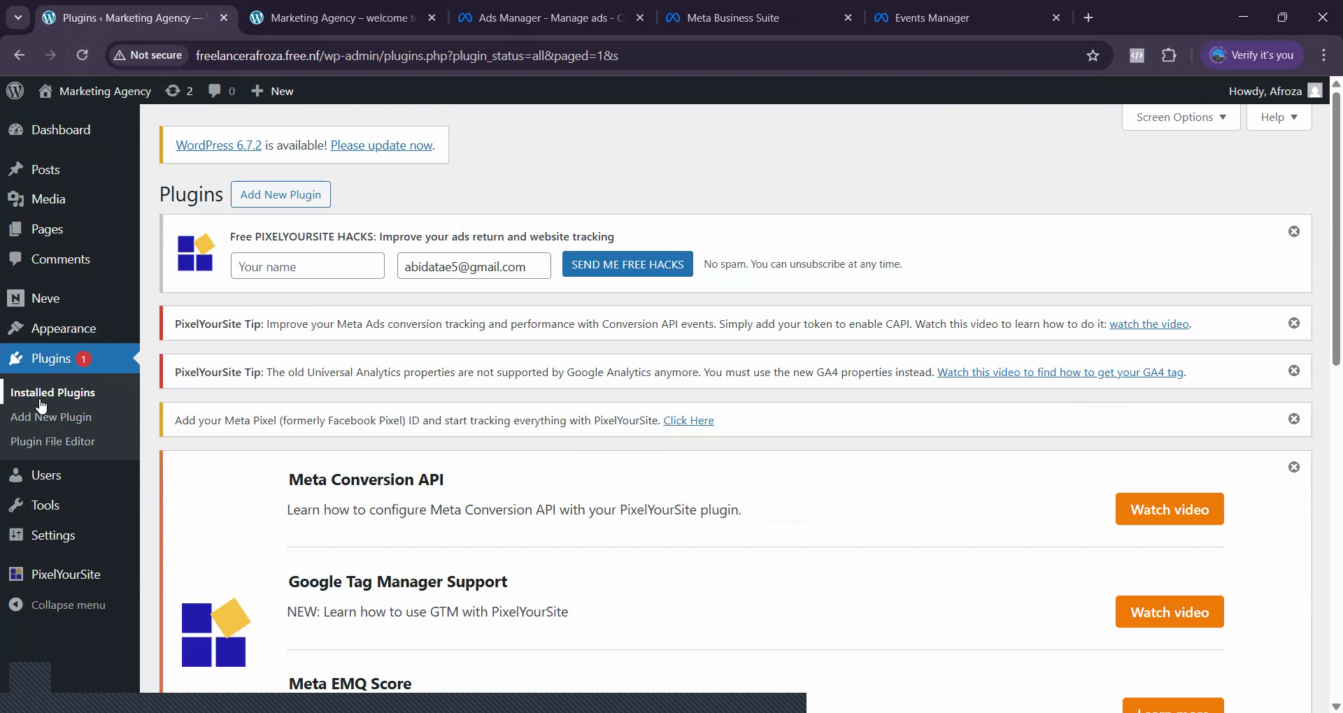
click(54, 401)
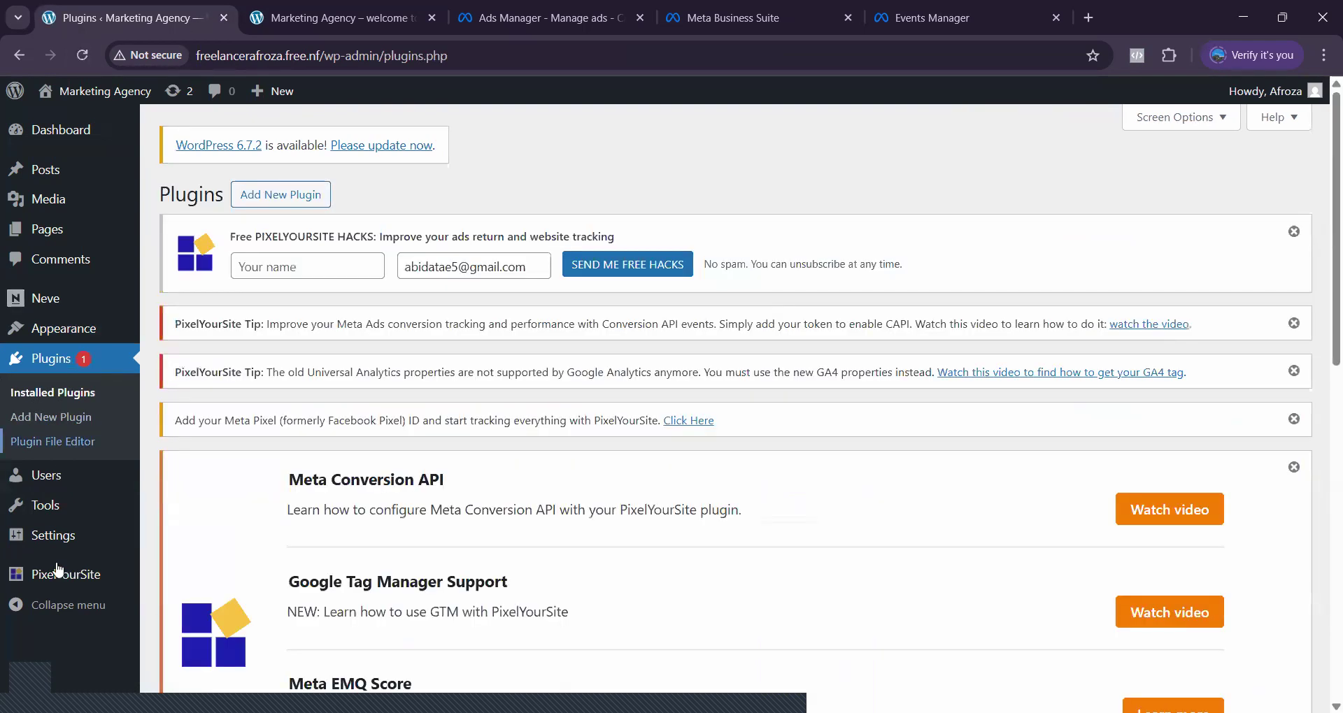
- Open the PixelYourSite dashboard, expand the Meta Pixel settings, and enable Conversion API and Advanced Matching
mouse_move(60, 586)
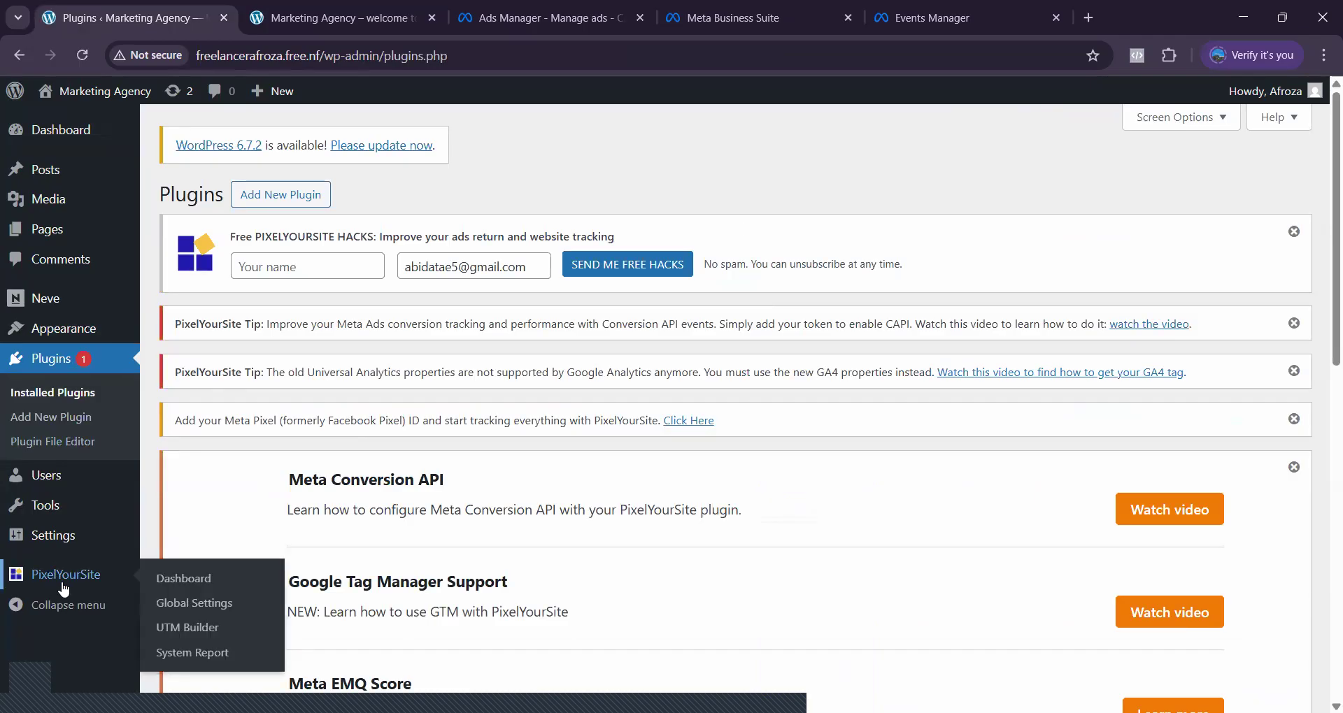
click(65, 585)
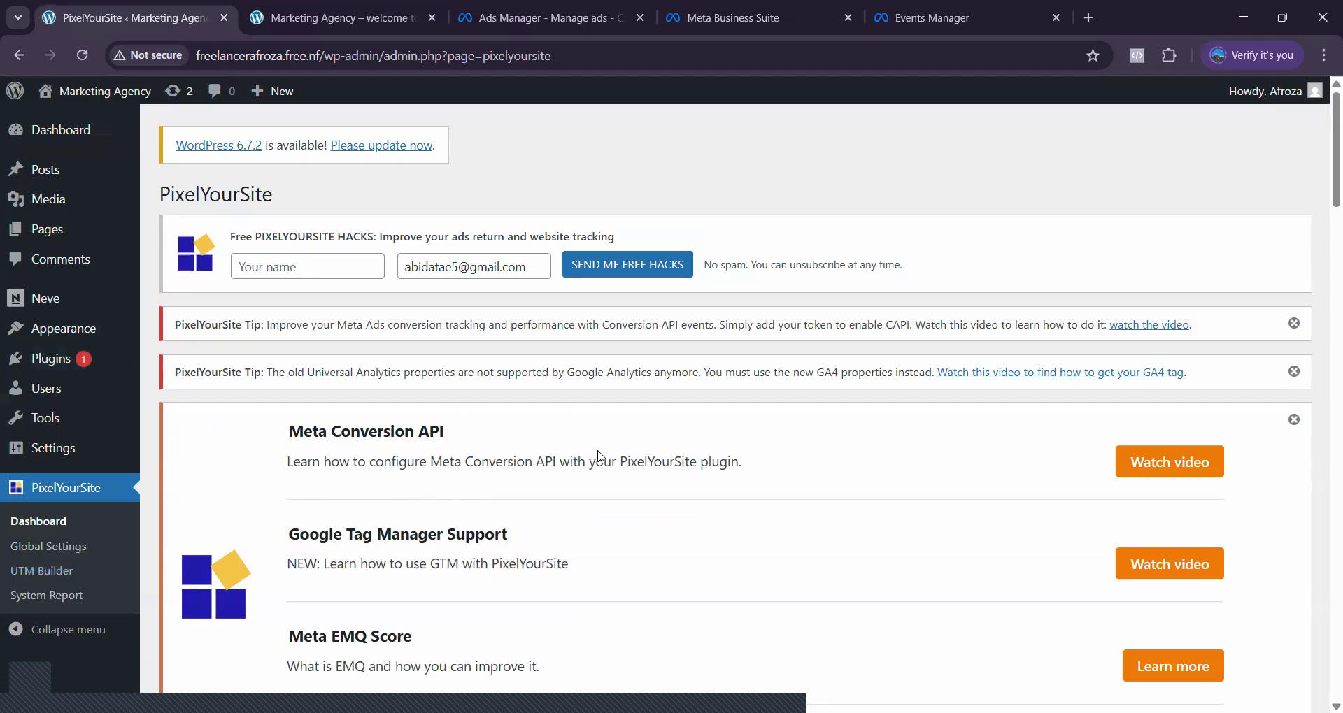
scroll(600, 457, down, 5)
scroll(561, 437, down, 4)
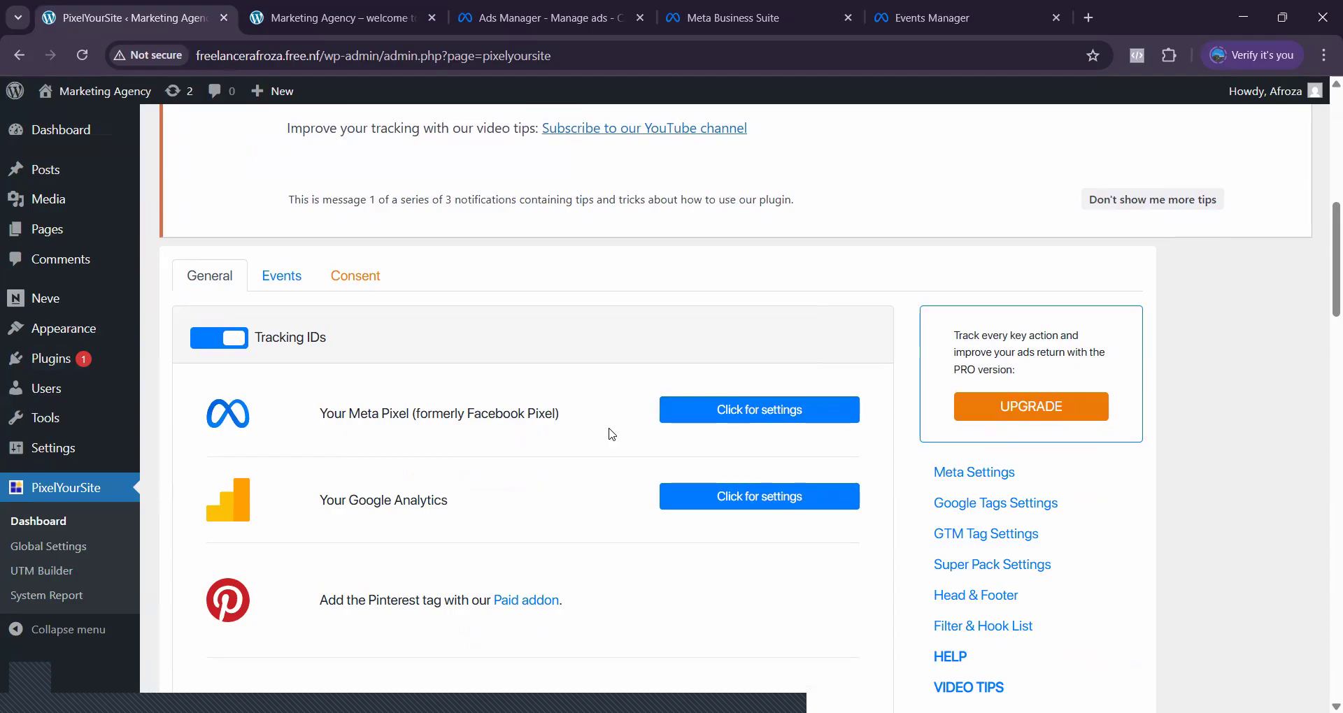
click(742, 418)
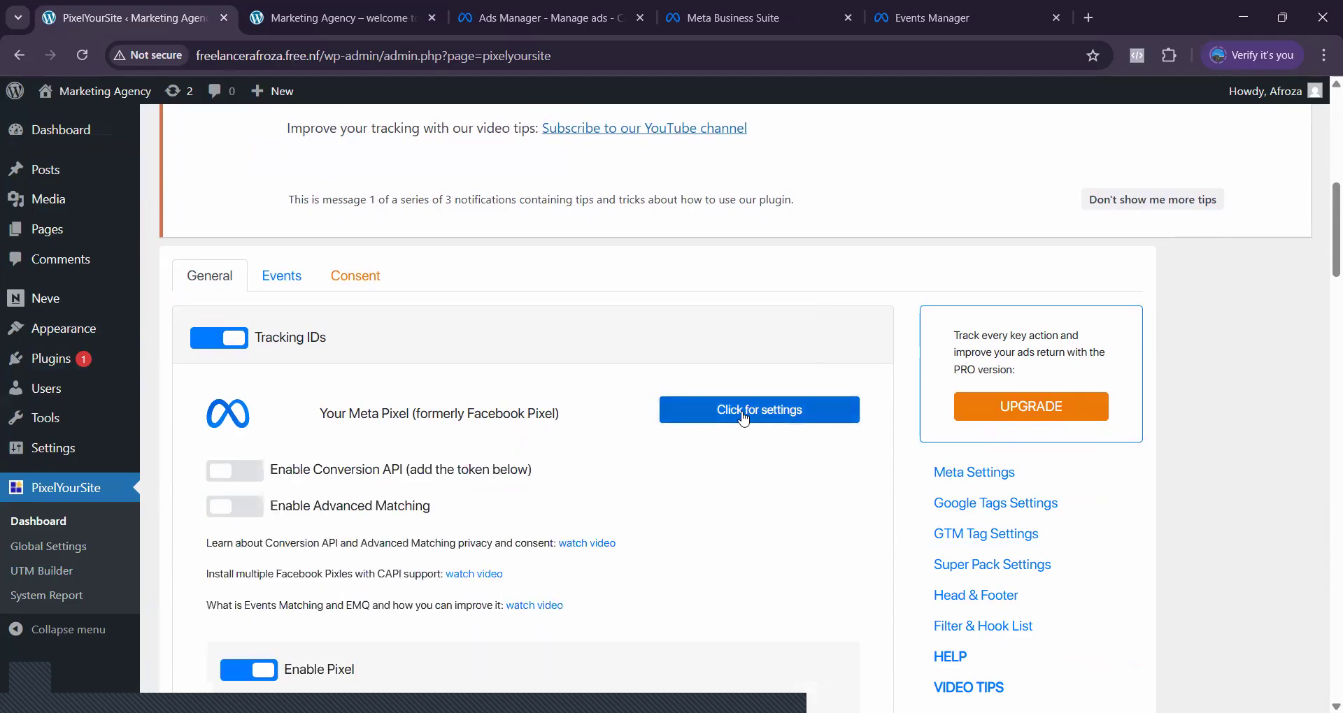
click(245, 470)
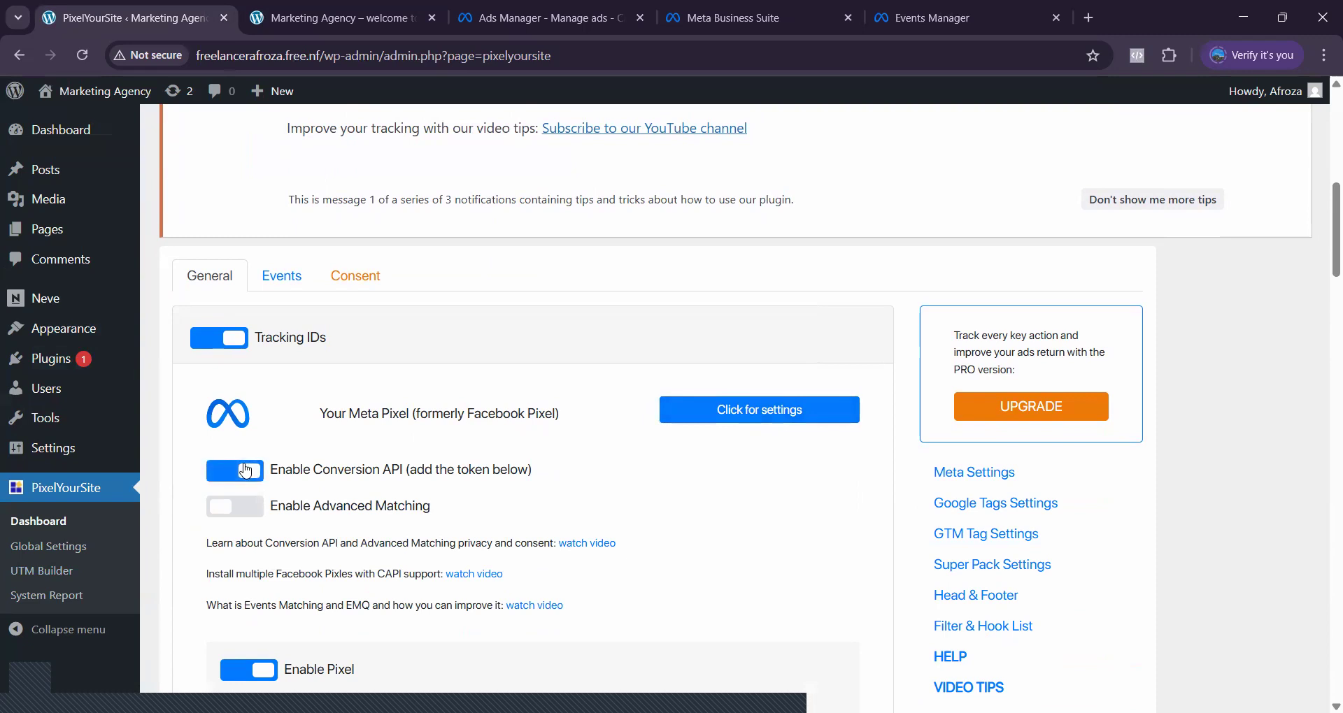
click(253, 507)
- Examine the PixelYourSite general settings, from the Meta Pixel ID and API token fields to the automatic events and parameters sections
scroll(459, 505, down, 6)
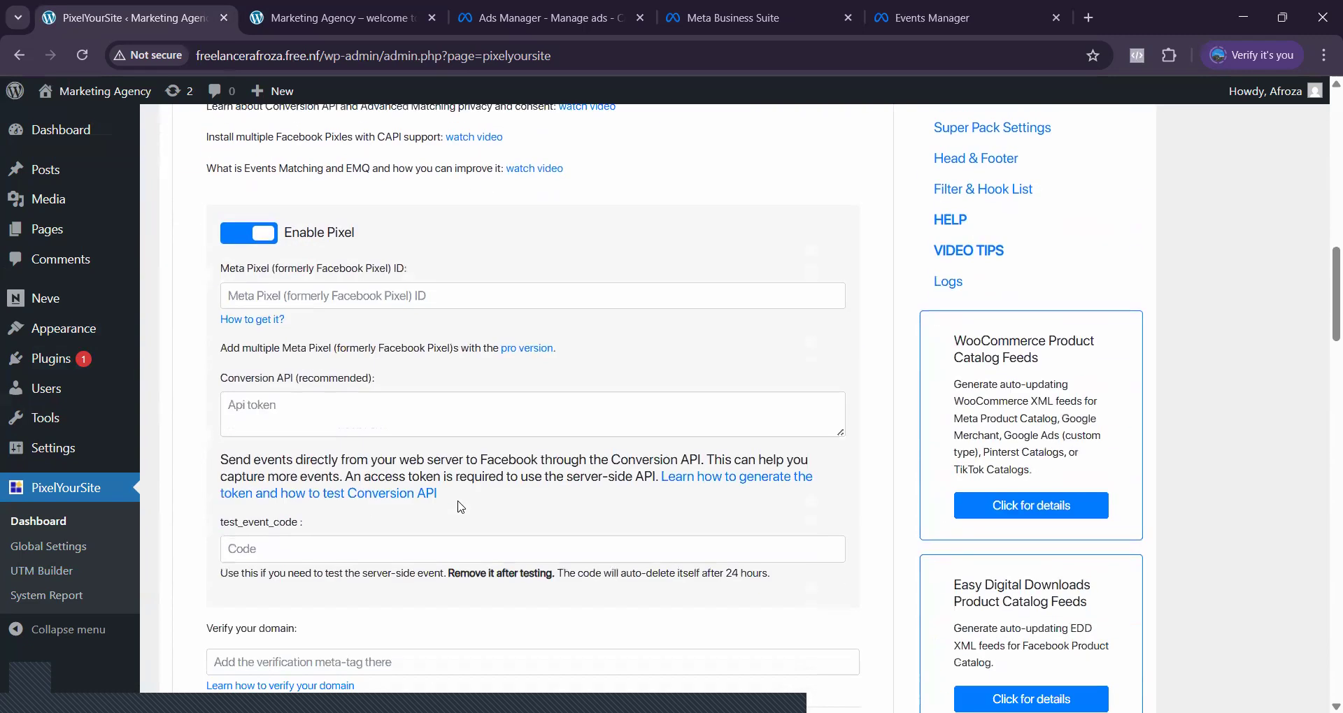
scroll(461, 507, down, 5)
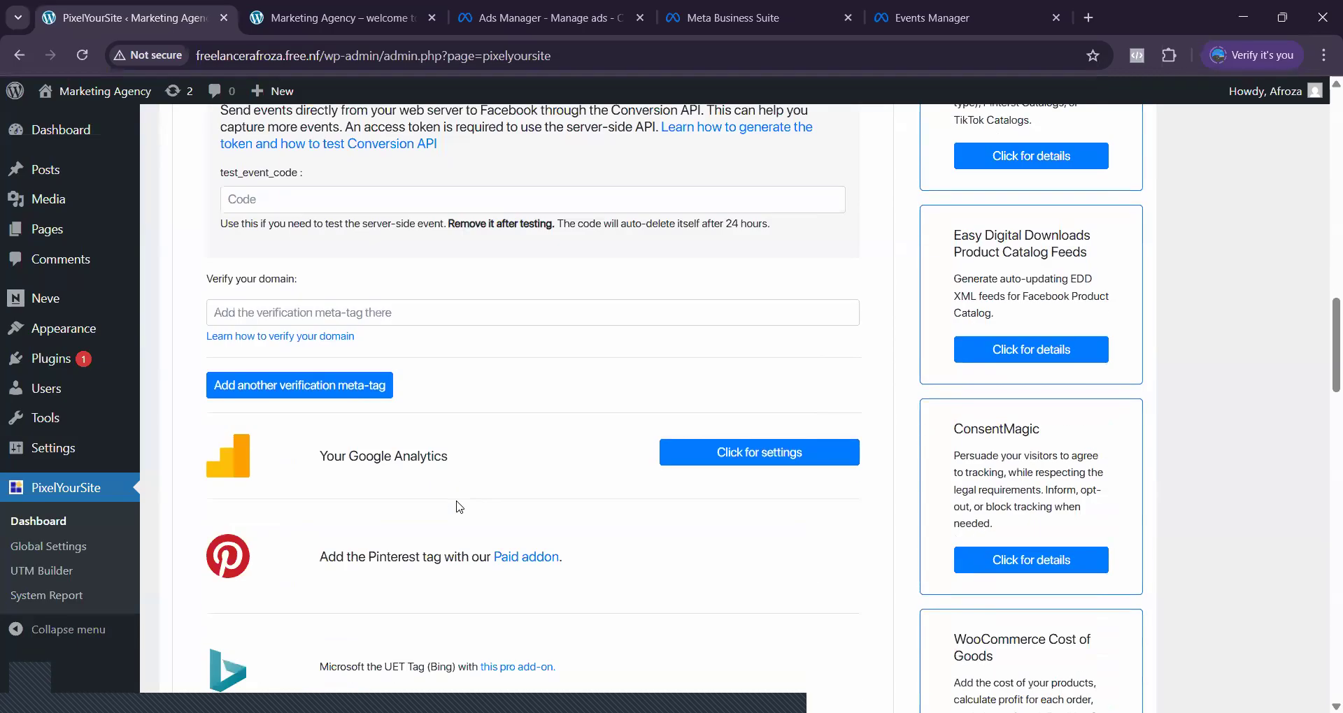
scroll(369, 493, down, 7)
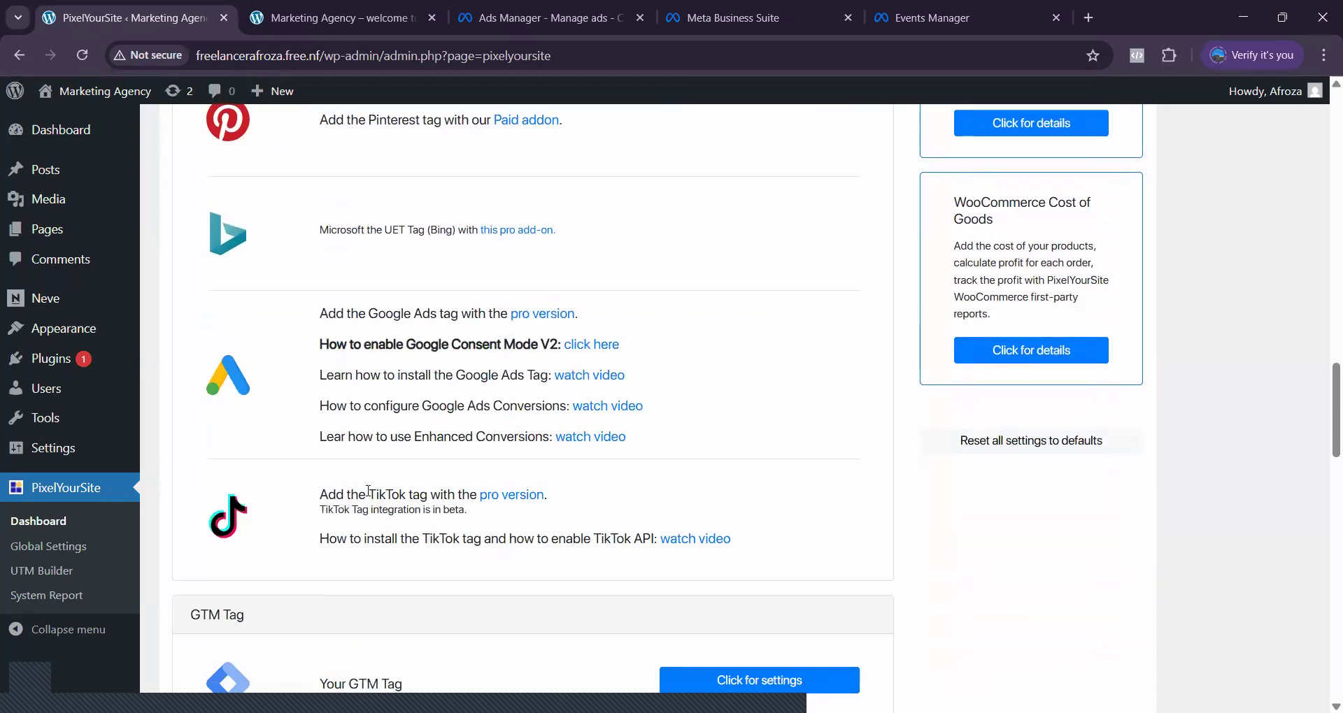
scroll(369, 491, down, 5)
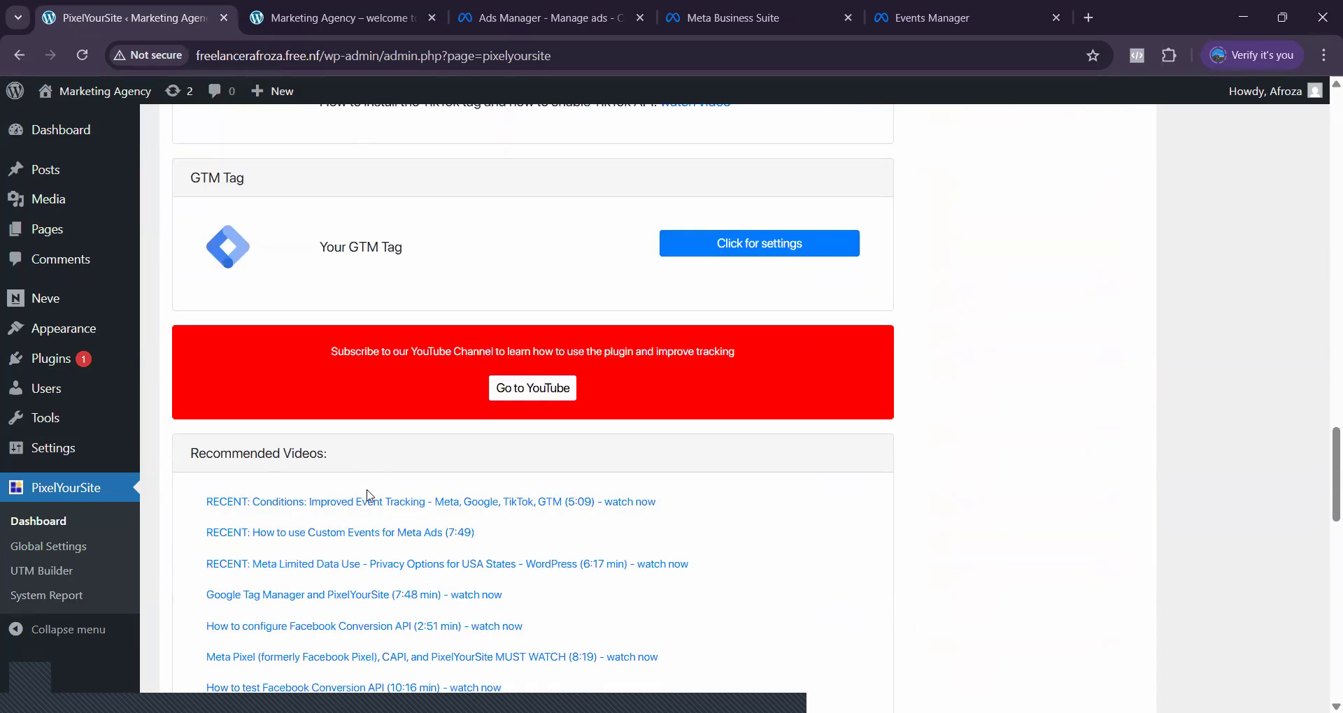
scroll(436, 484, down, 6)
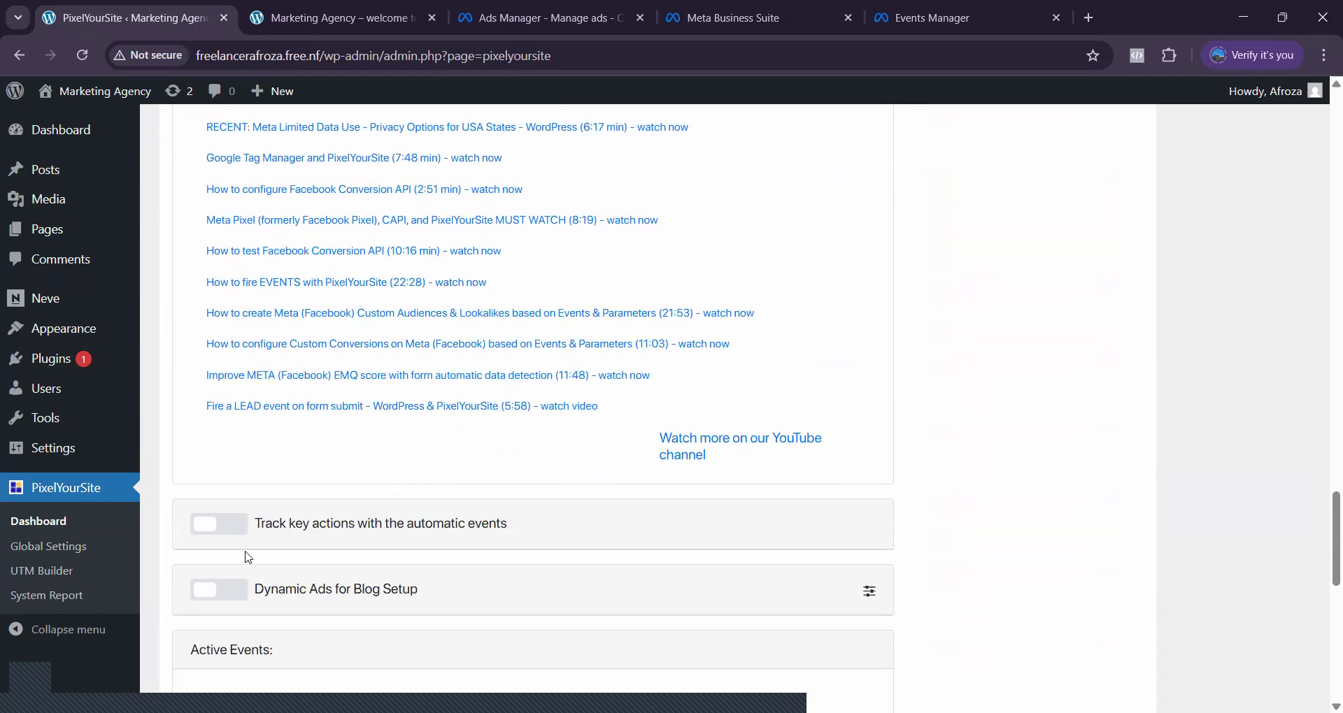
scroll(459, 542, down, 6)
scroll(458, 542, down, 3)
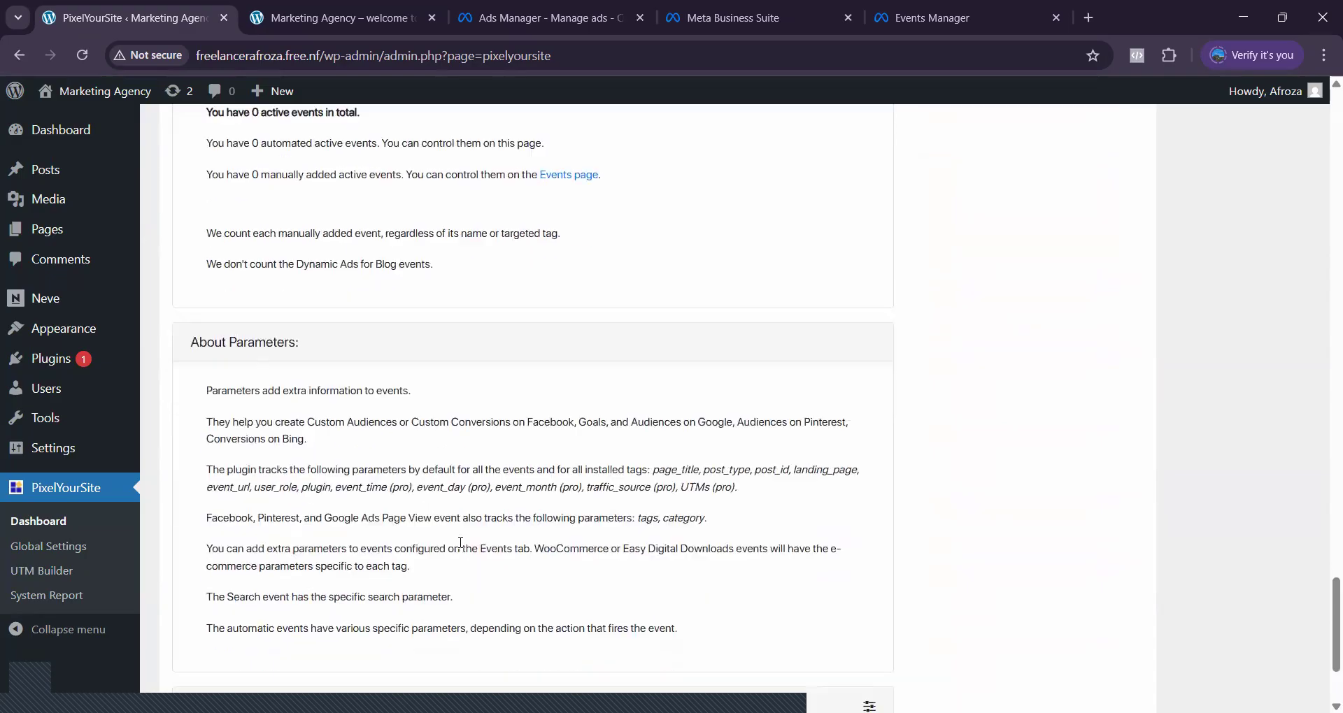
scroll(461, 548, up, 18)
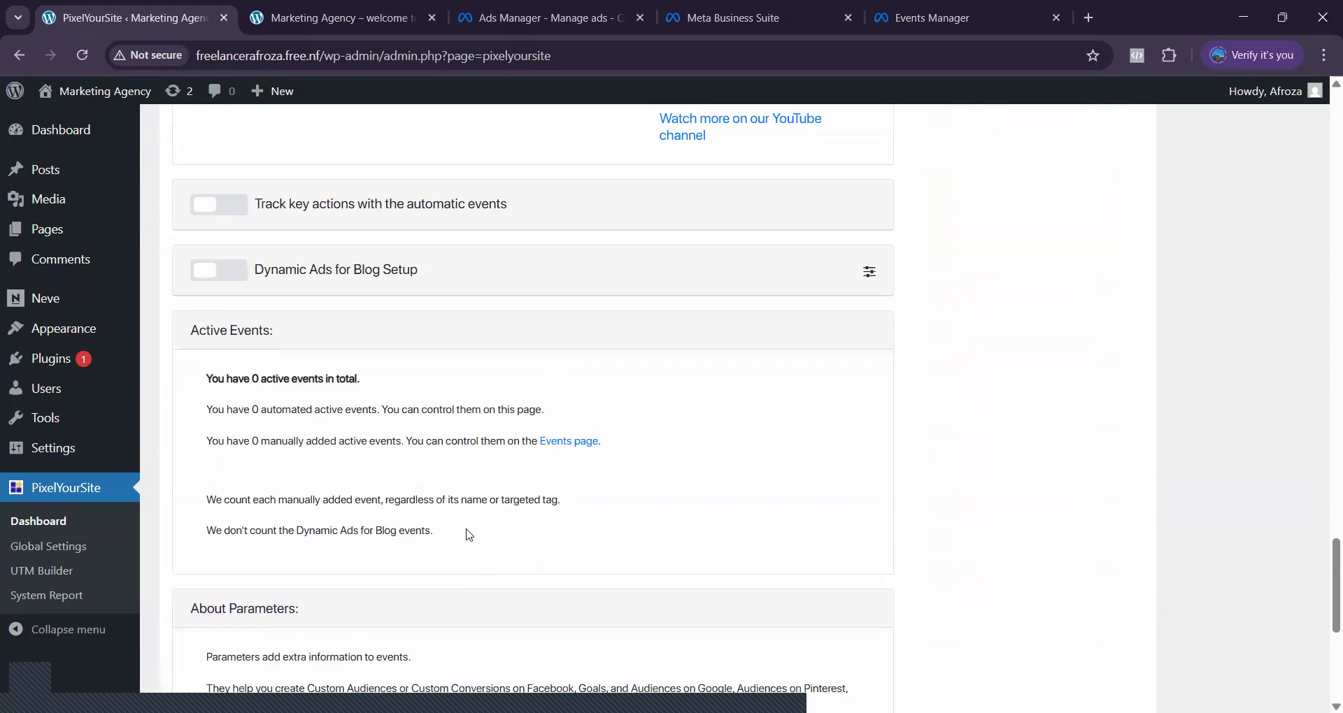
scroll(466, 534, up, 5)
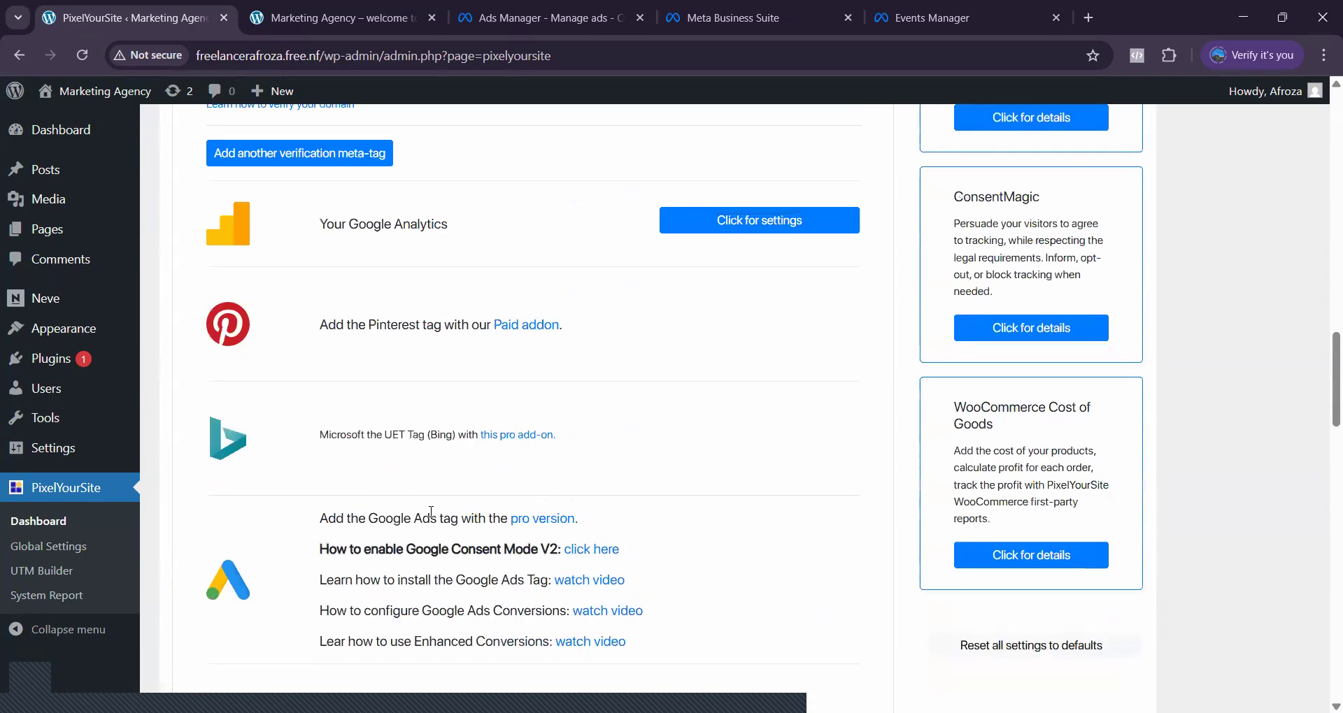
scroll(413, 420, up, 5)
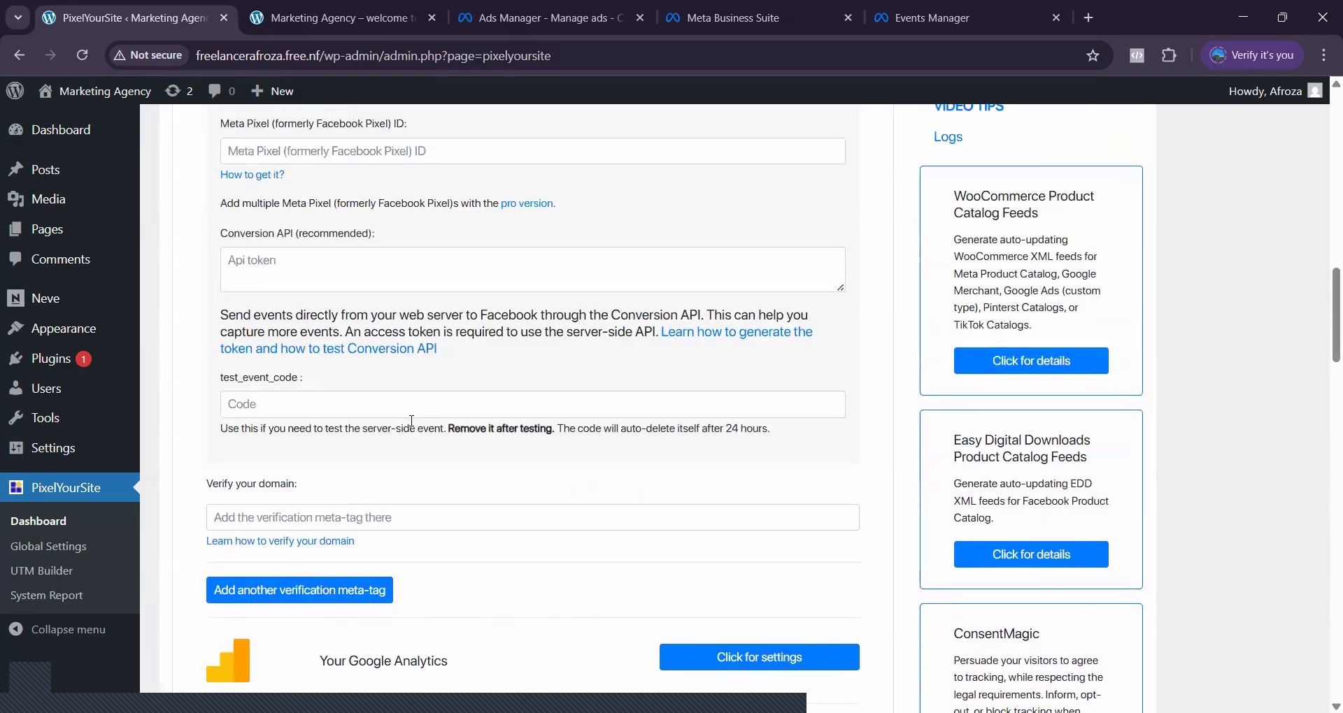
scroll(414, 412, up, 3)
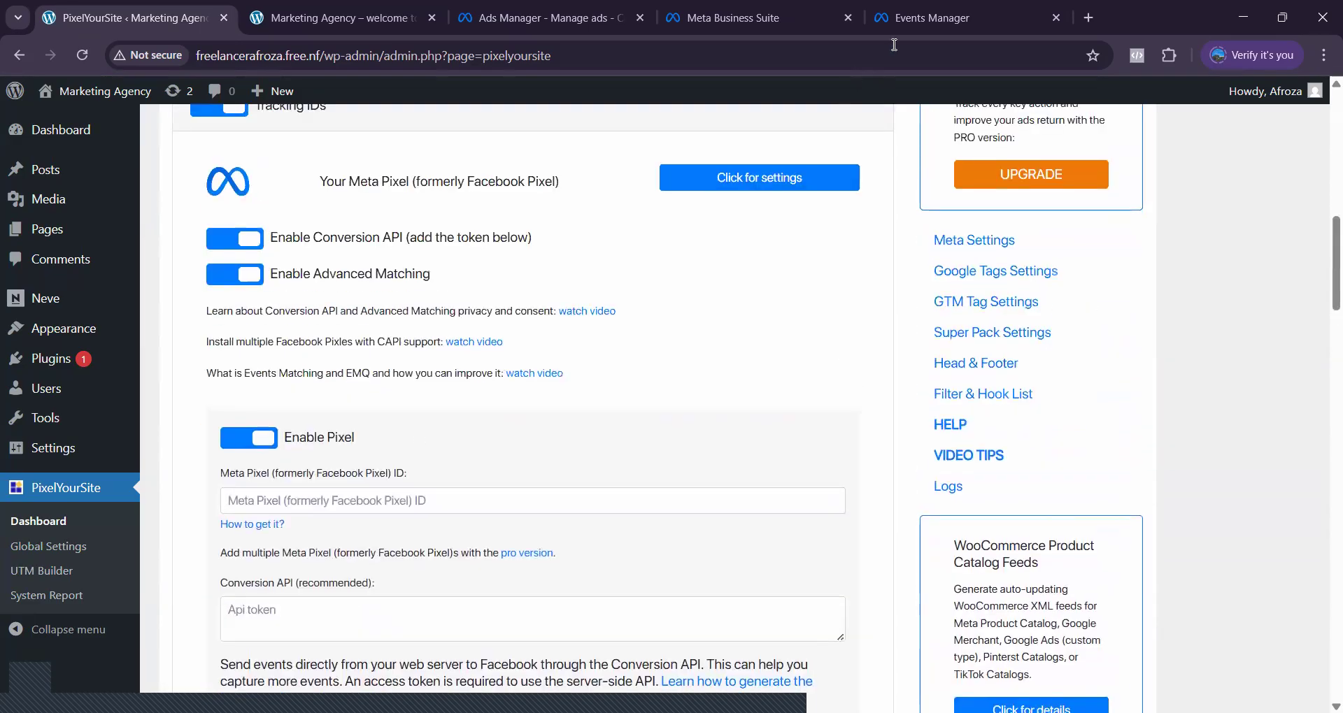
- Copy the selected dataset's ID from the Meta Business Suite settings and return to the PixelYourSite dashboard in WordPress
click(913, 22)
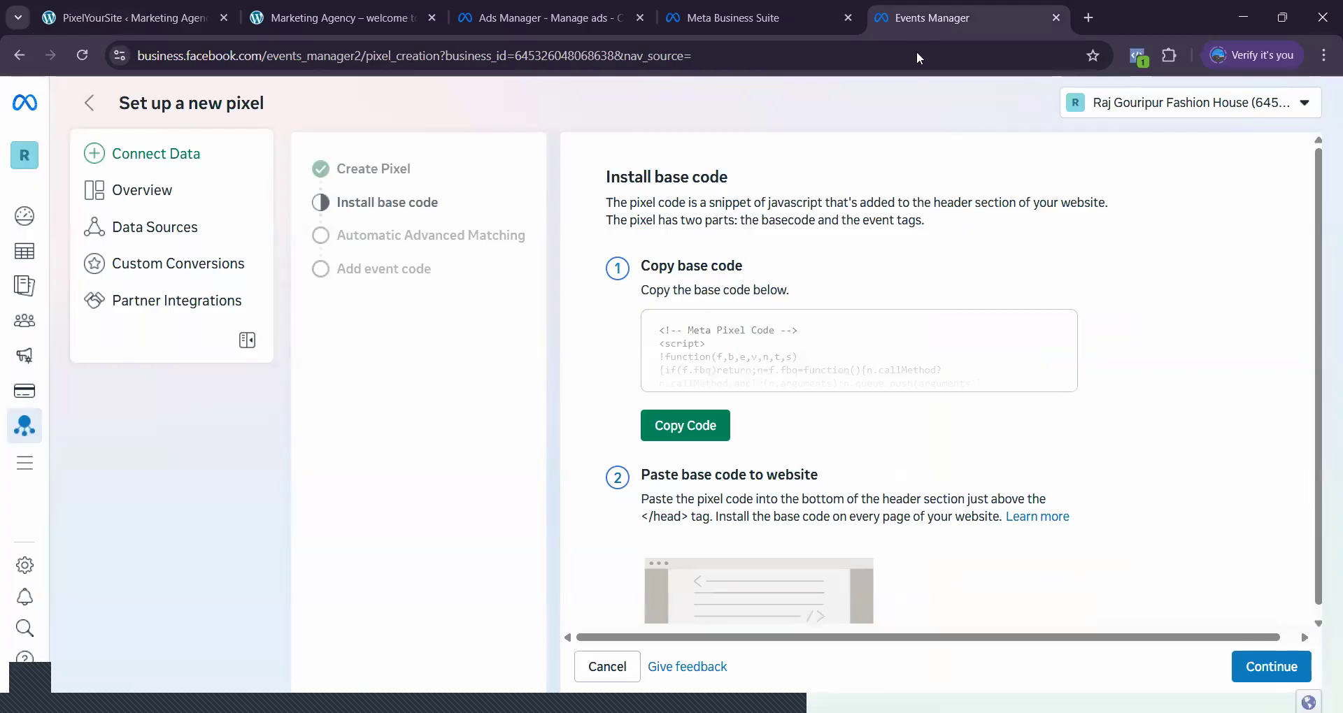
click(773, 10)
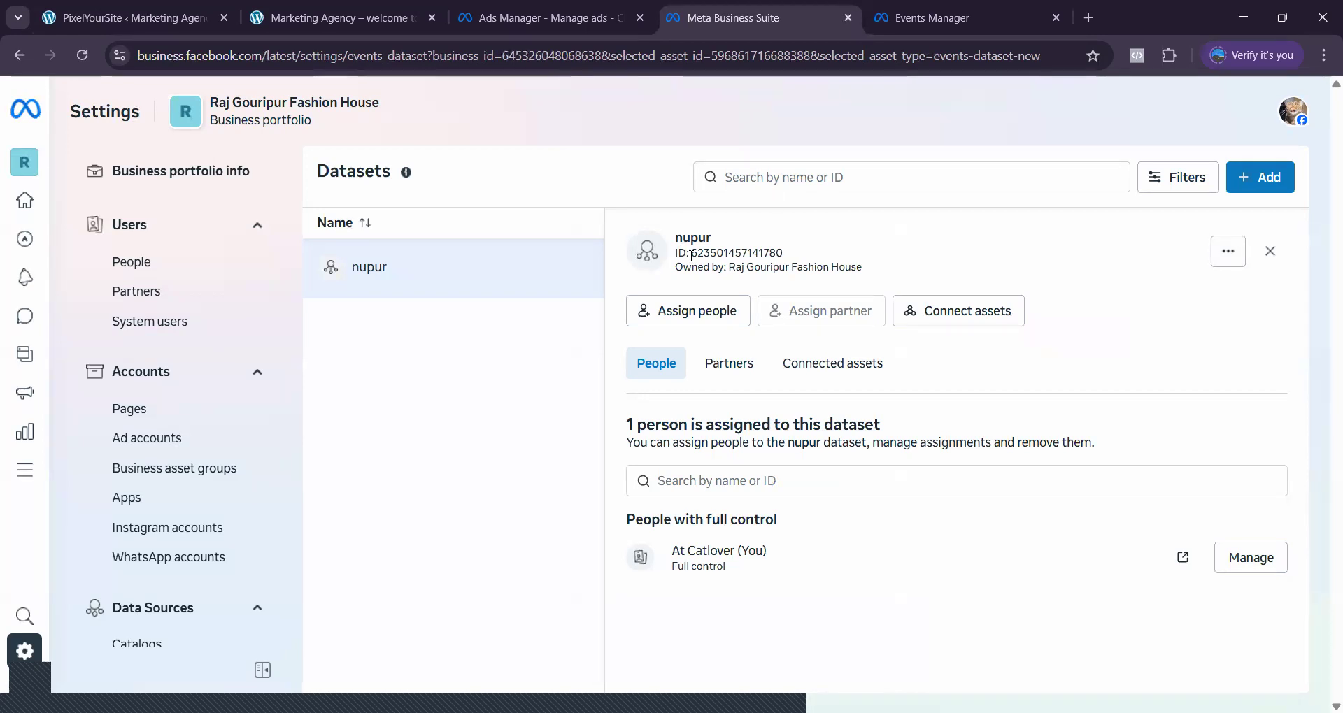
drag(691, 256, 789, 263)
key(ctrl+c)
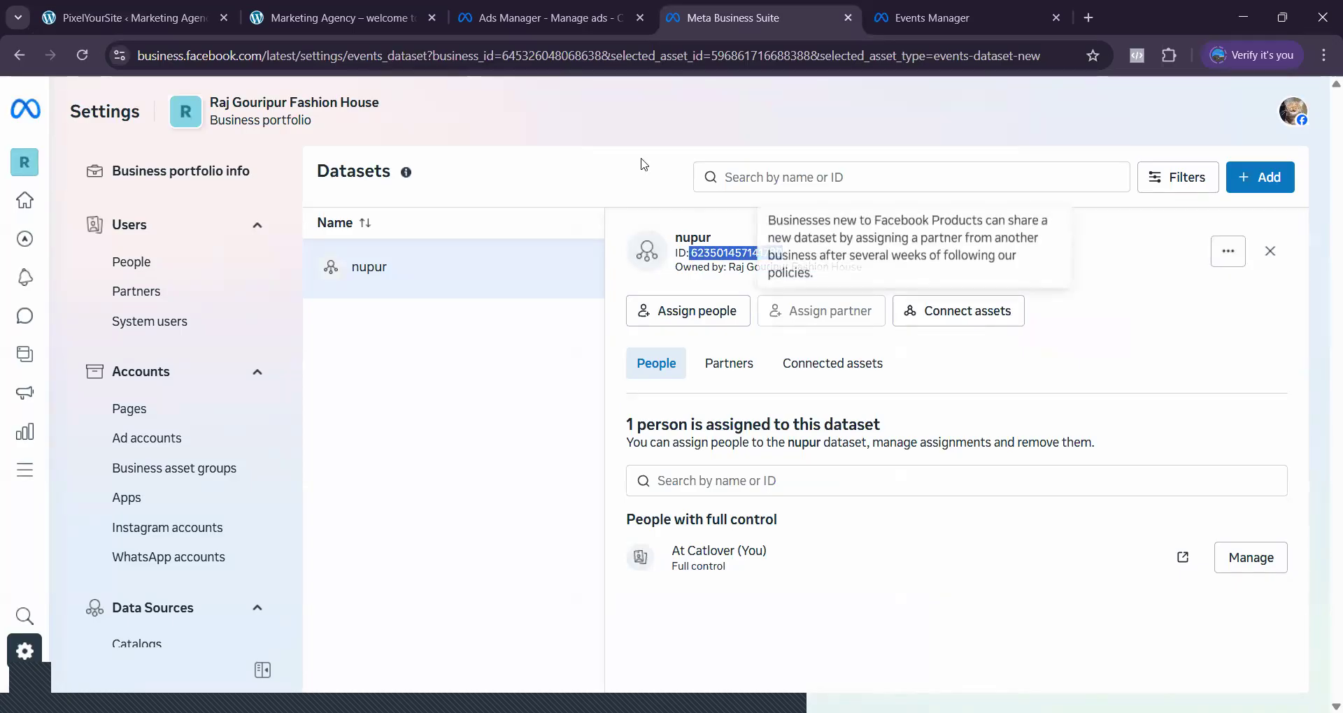
click(181, 18)
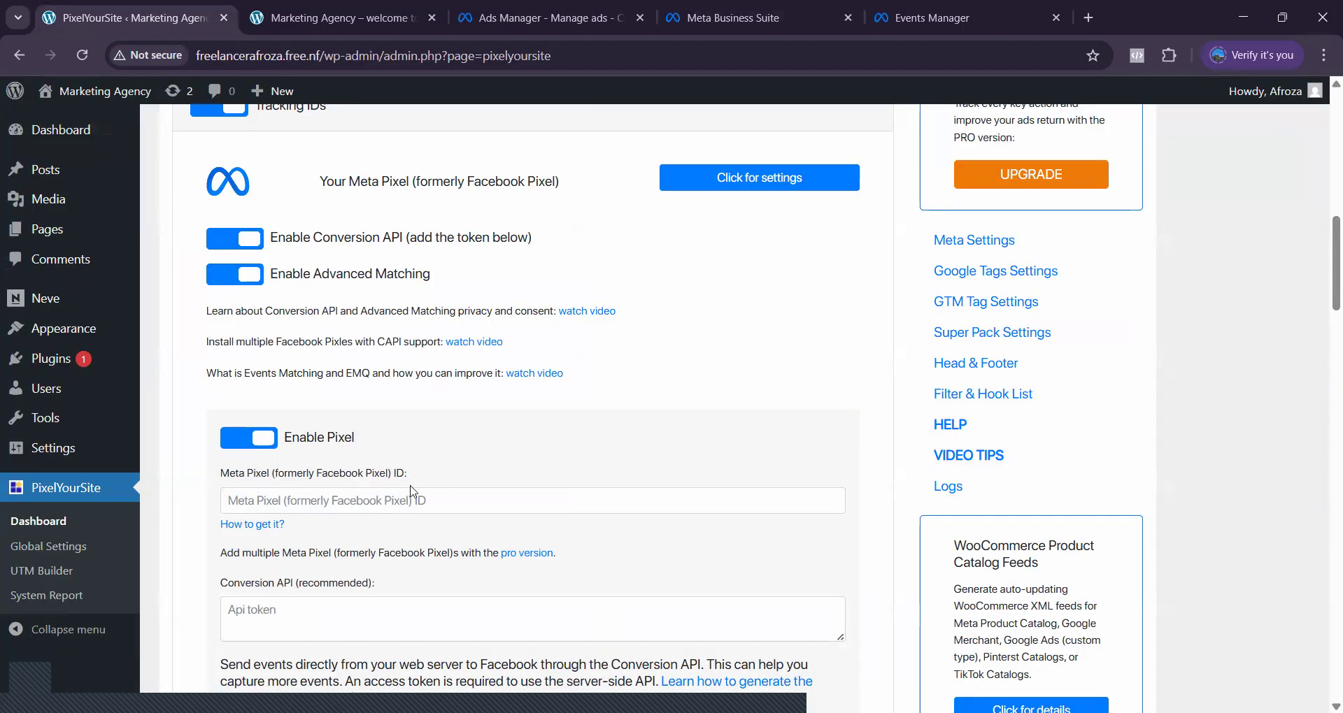
- Paste the copied dataset ID into PixelYourSite's Meta Pixel ID field and save the settings
click(312, 500)
key(ctrl+v)
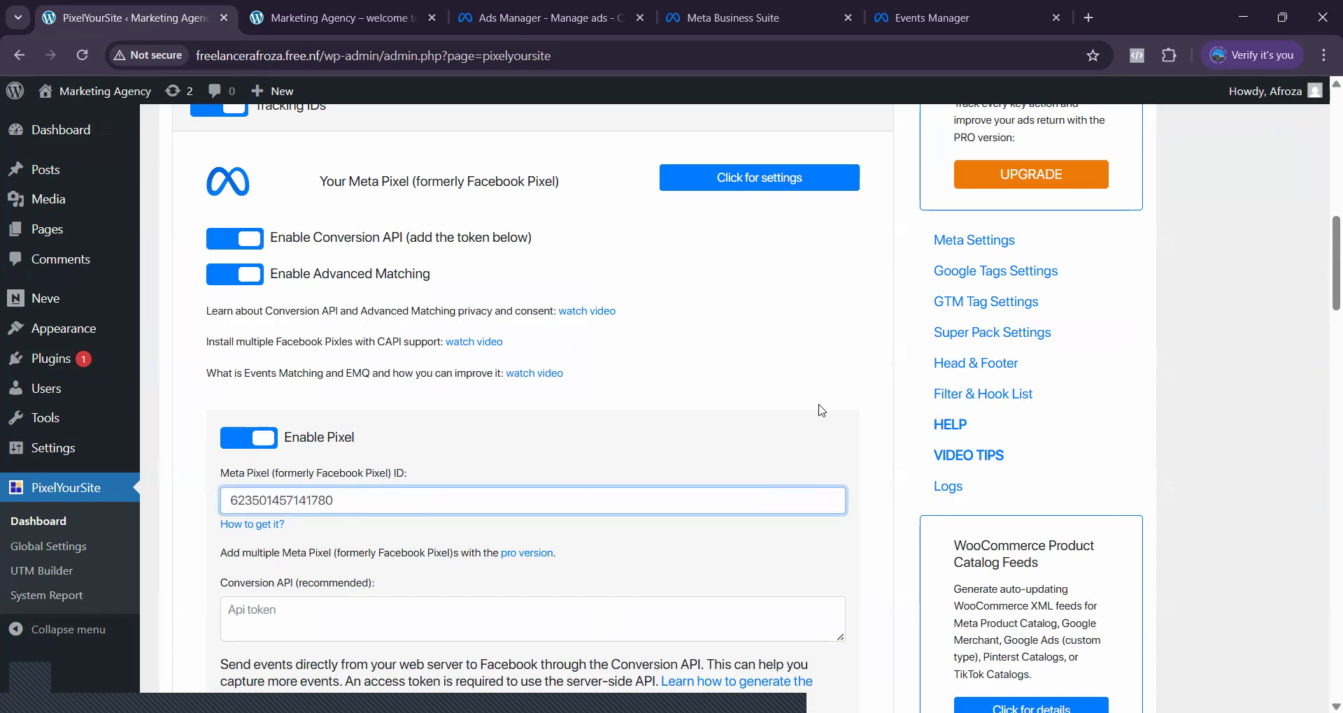
scroll(836, 419, down, 7)
scroll(831, 437, down, 15)
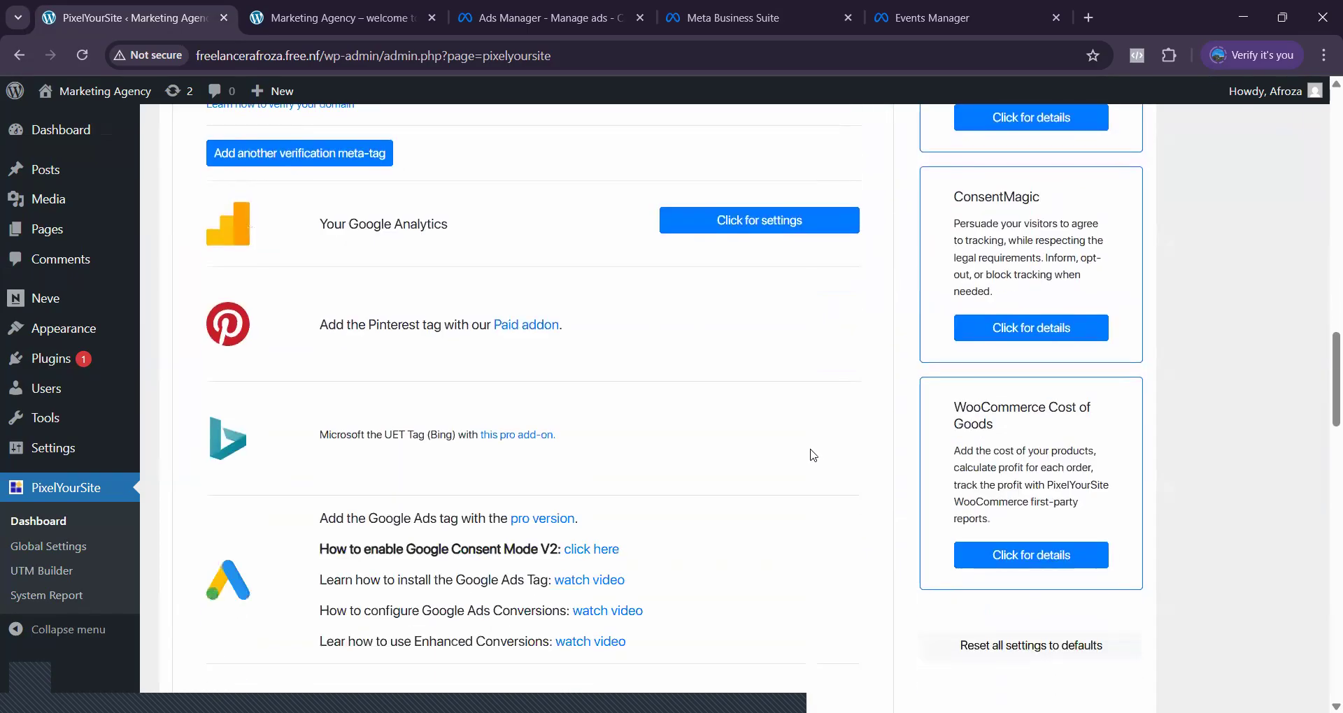
scroll(588, 466, down, 8)
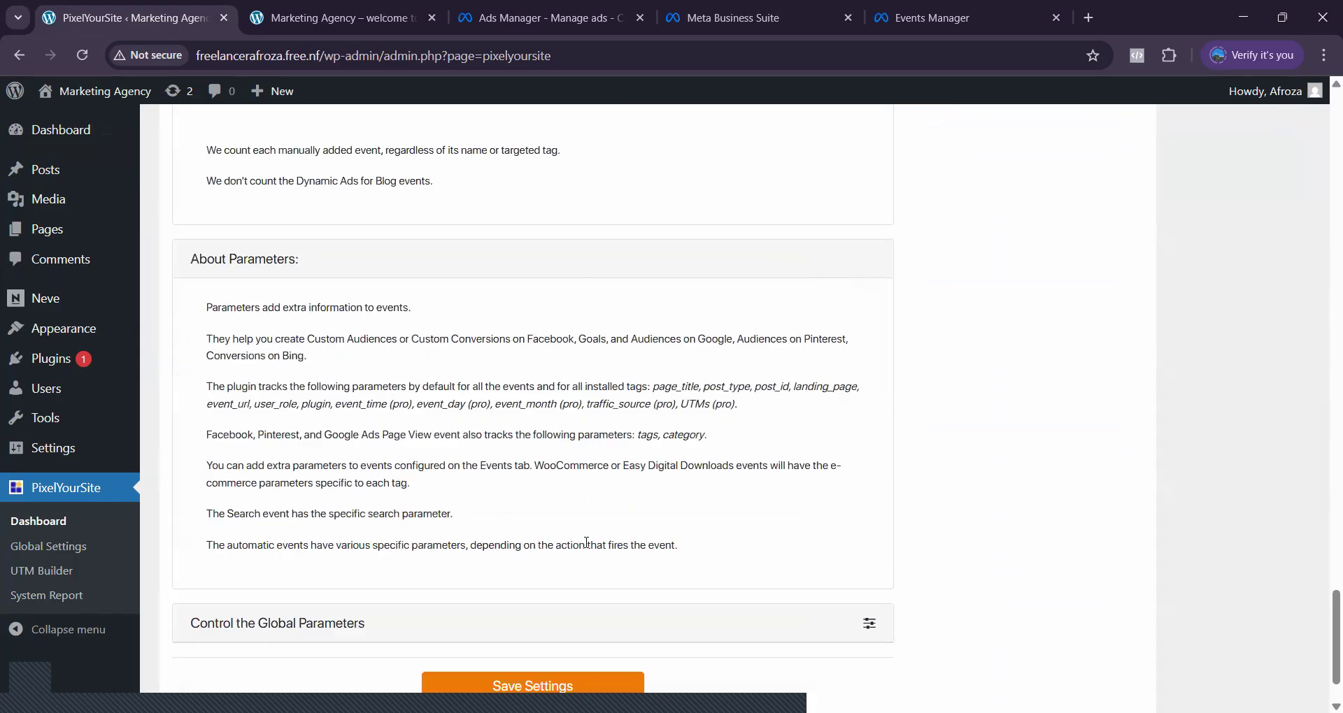
scroll(578, 560, down, 1)
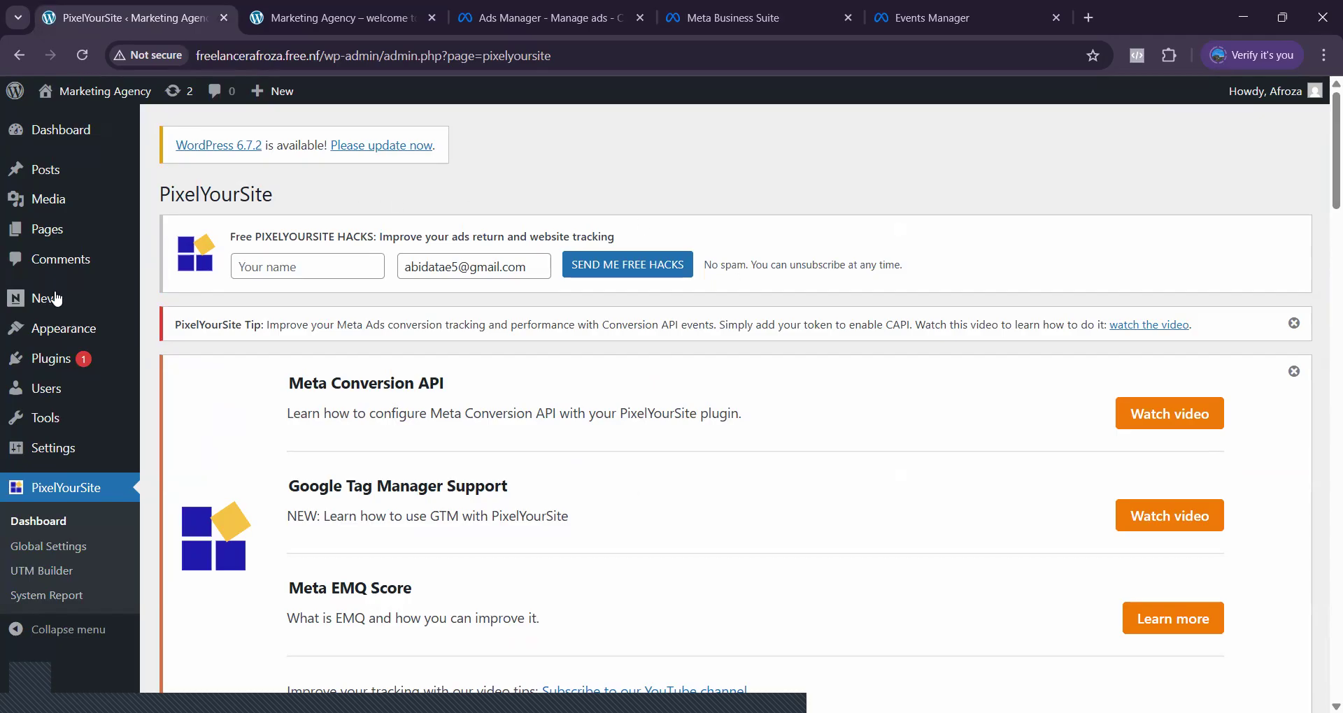
- Open the WordPress themes page, and check the base code installation stage of the pixel setup in Events Manager
click(60, 339)
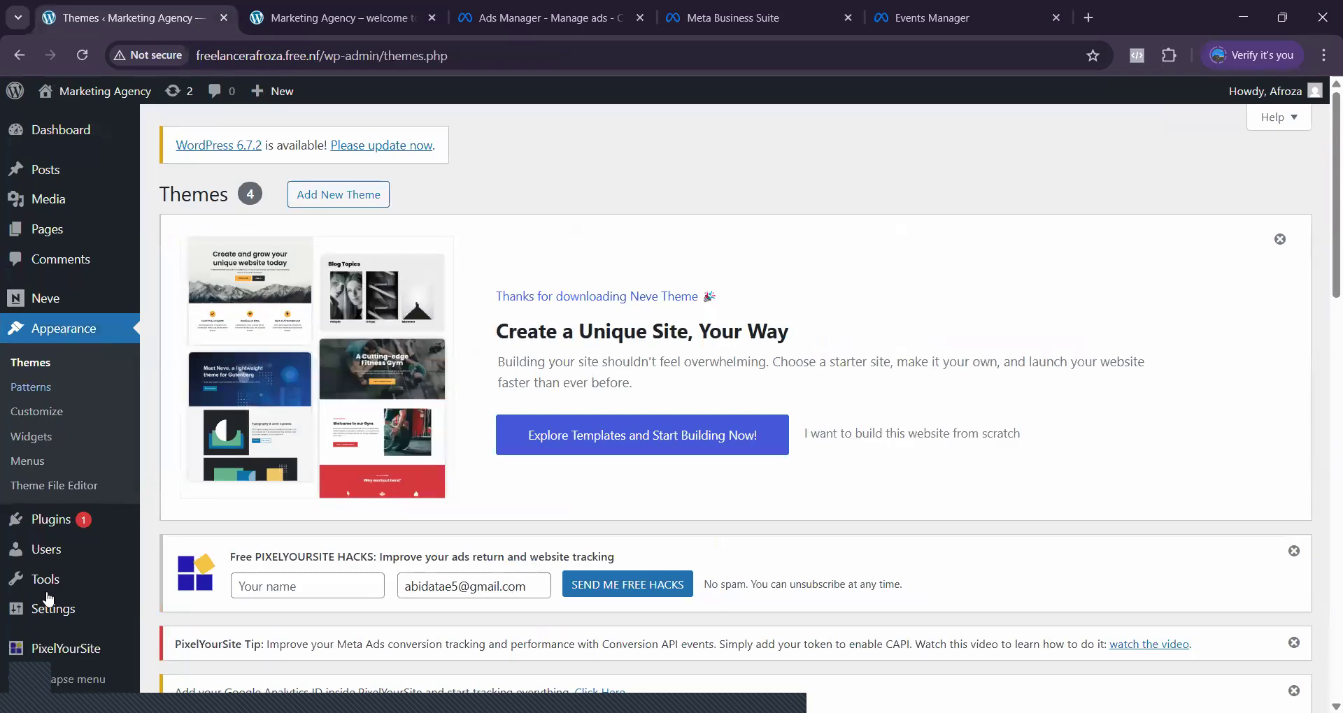
mouse_move(63, 656)
click(929, 18)
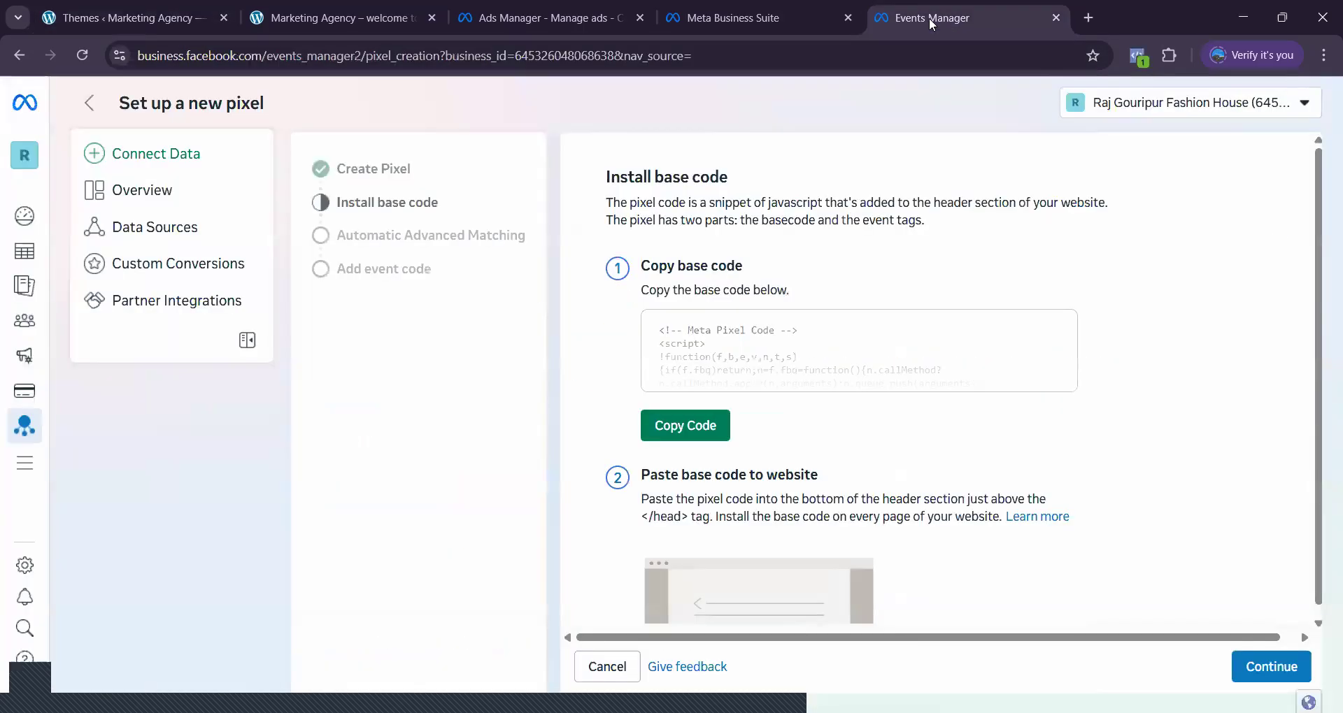
- Check the ad accounts and business asset groups available to connect to the dataset in Meta Business Suite
click(745, 17)
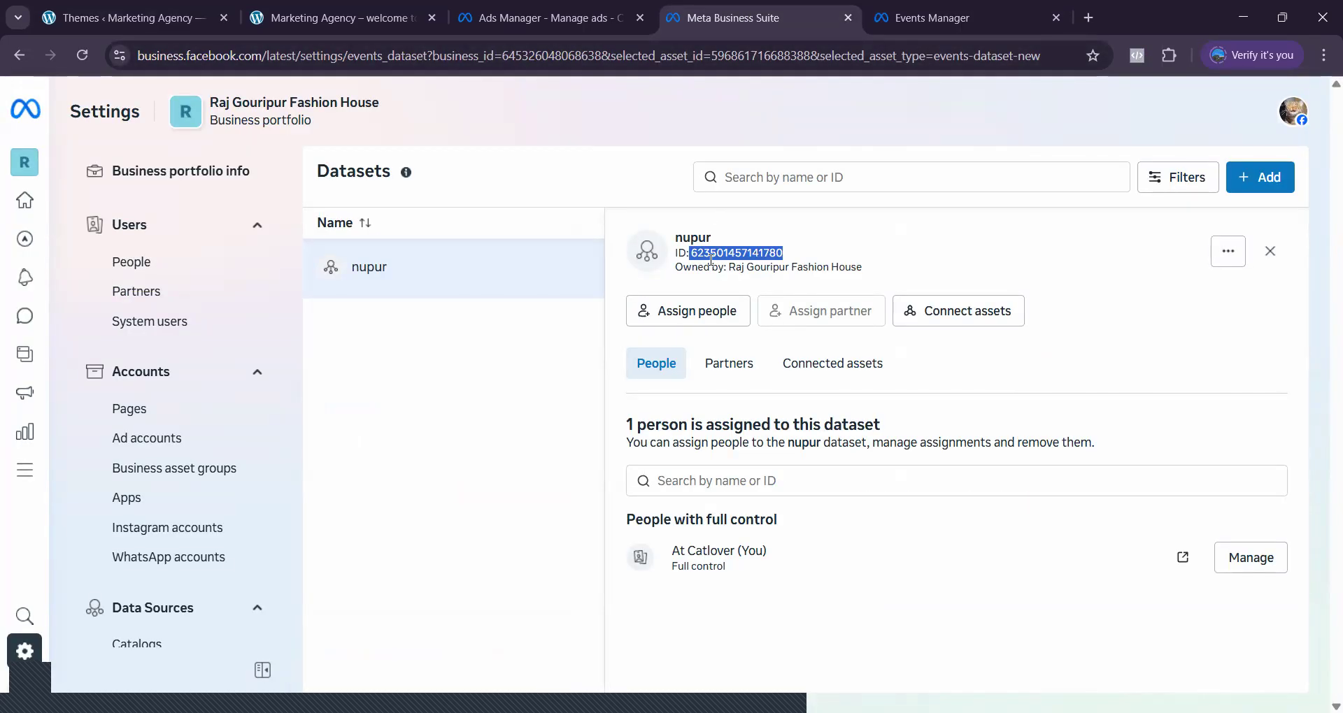
click(946, 321)
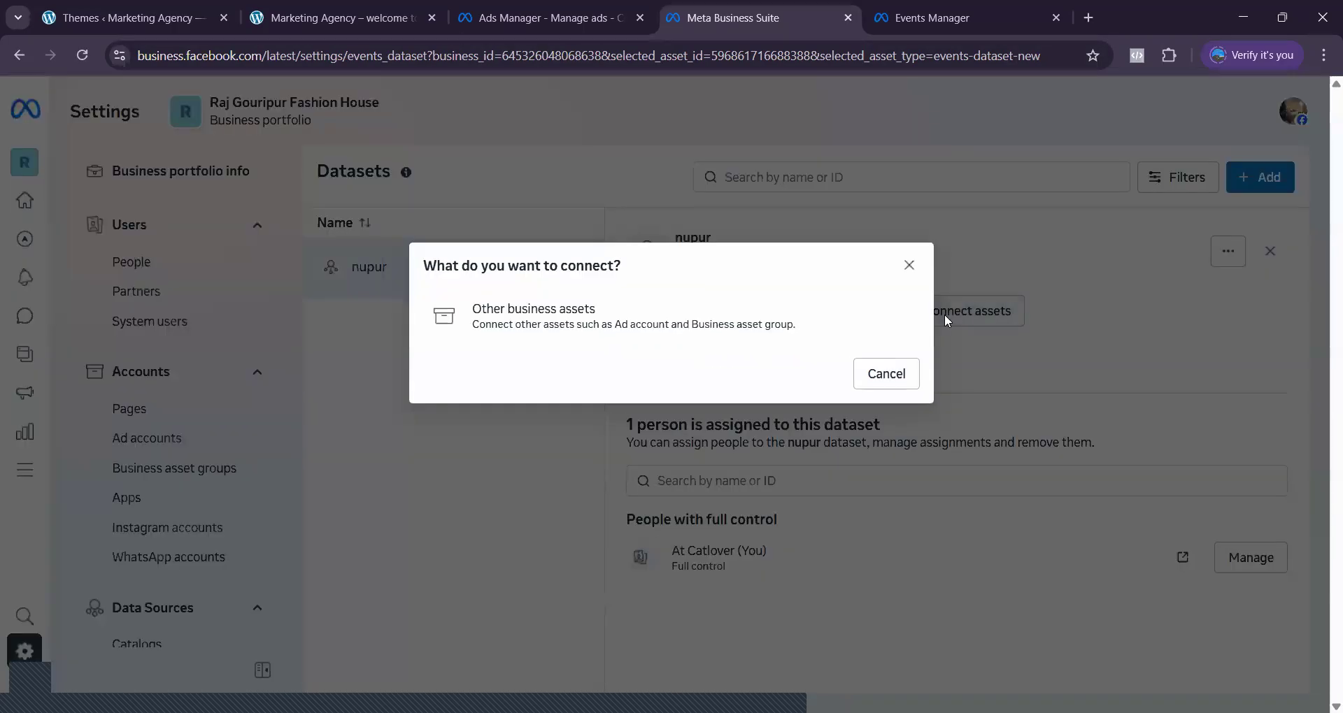
click(655, 335)
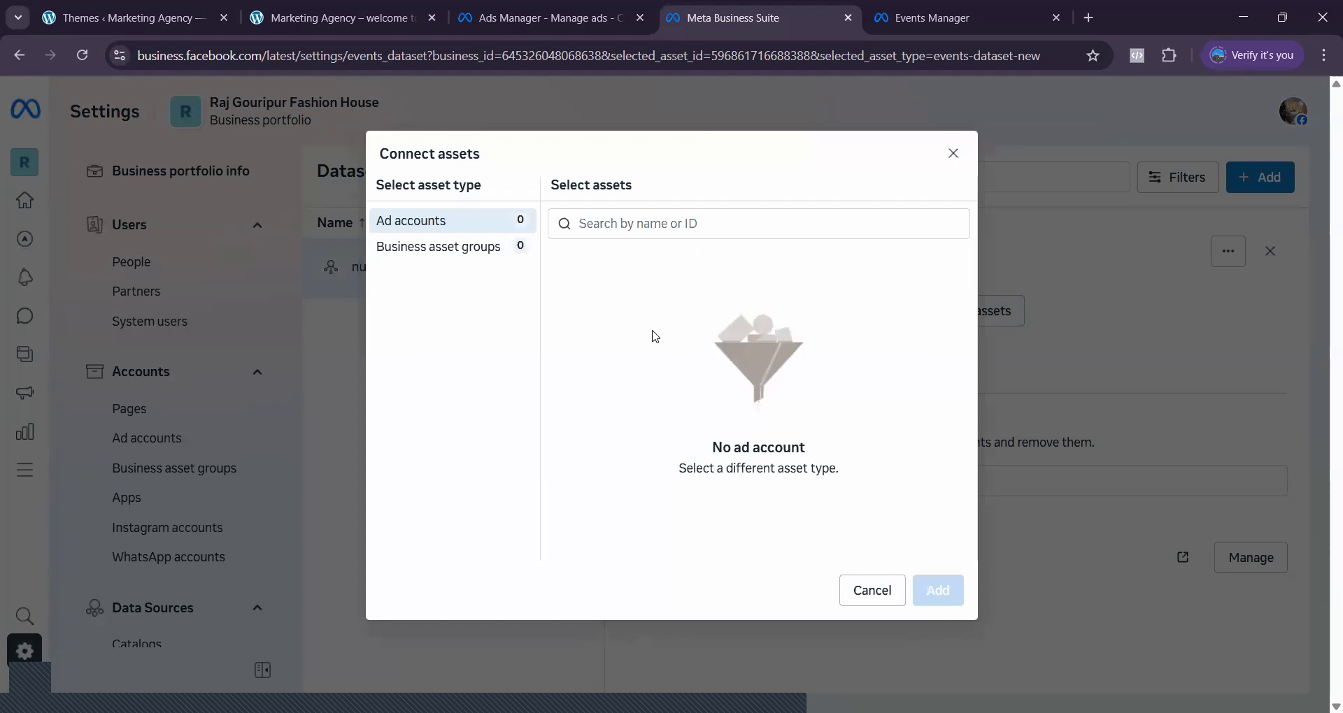
click(491, 250)
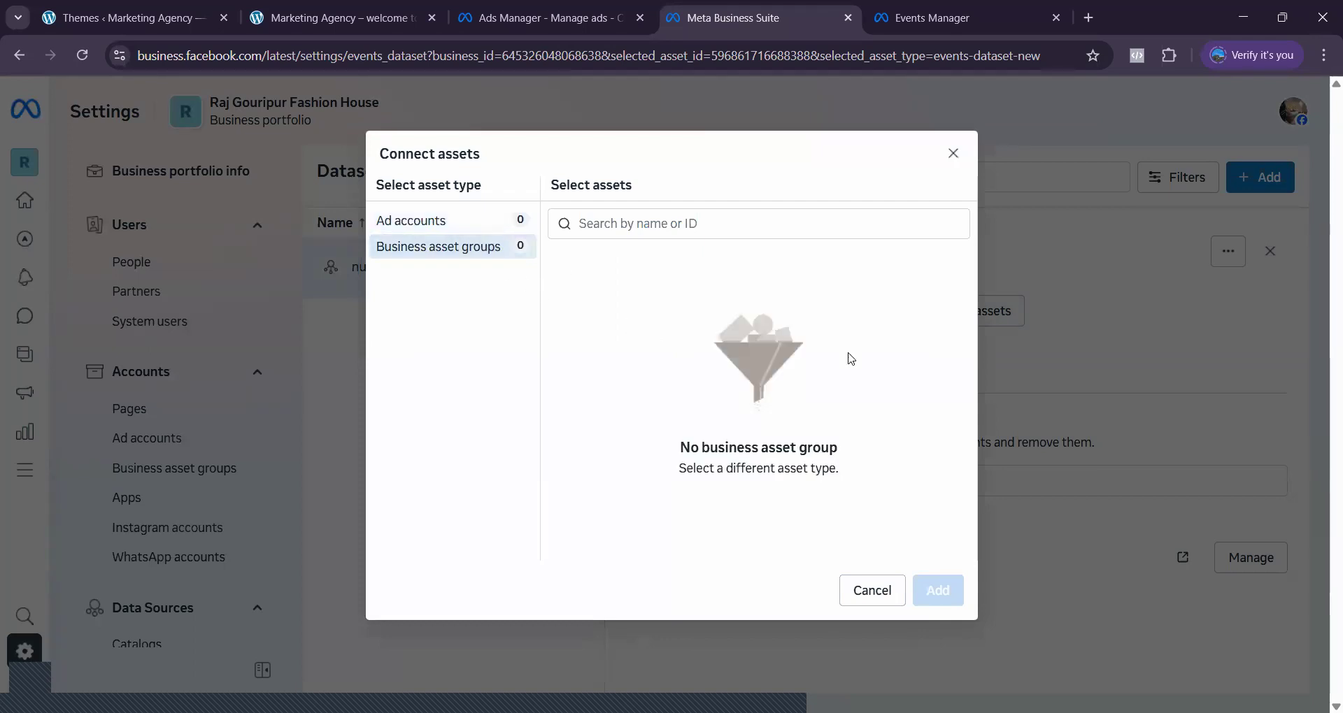
click(464, 224)
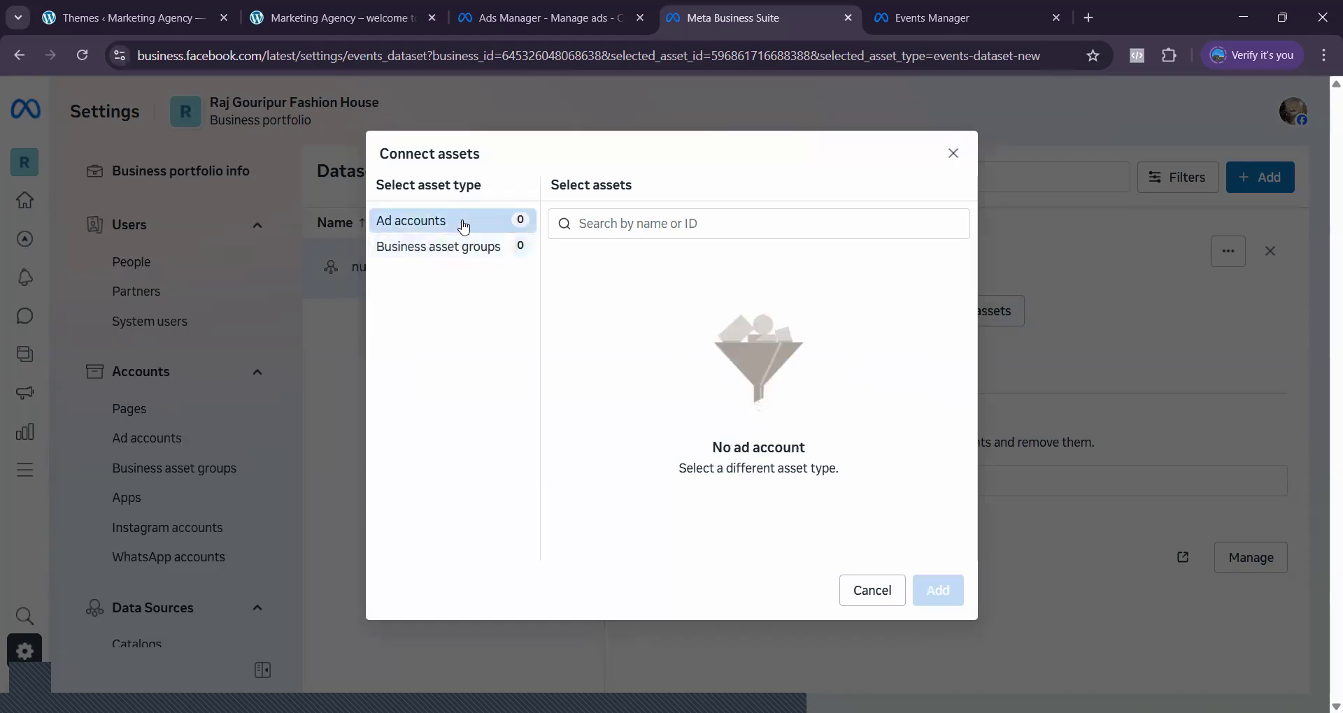
- Search the connectable ad accounts for the dataset's name, clear the search, and close the asset connection dialog
click(599, 223)
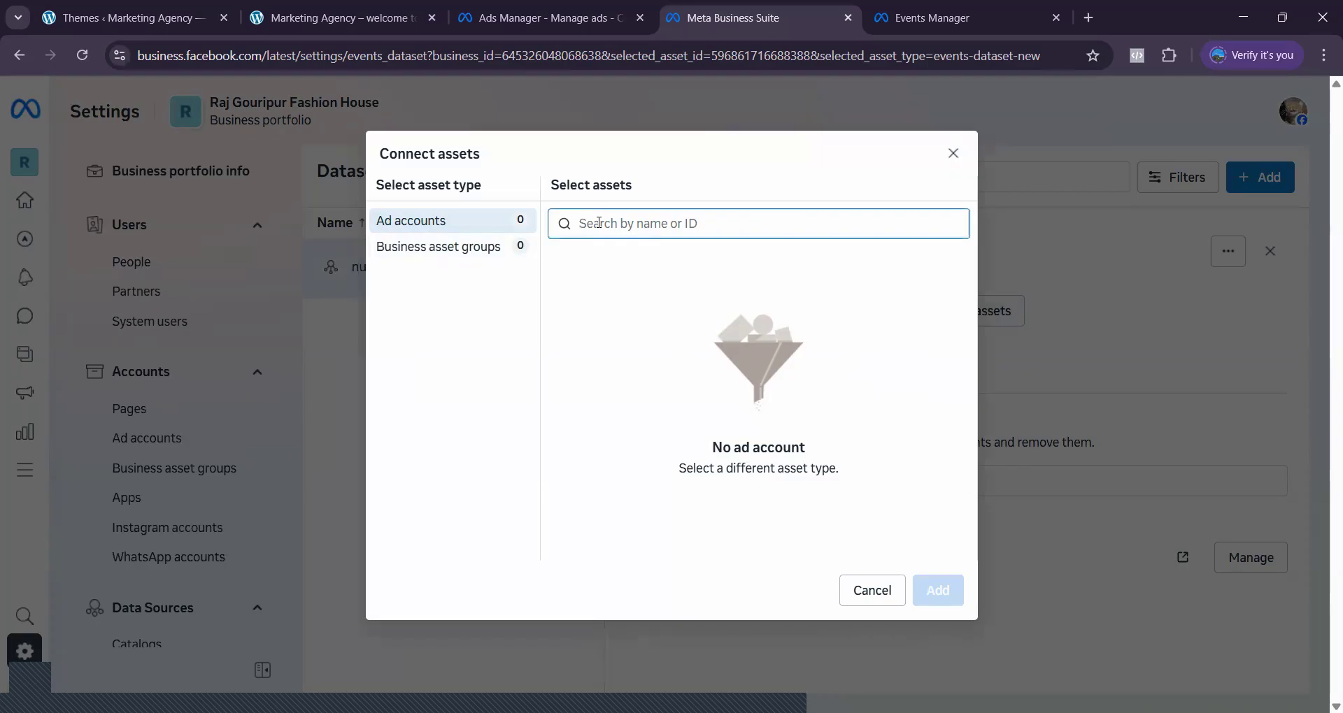
text(Nupur\)
key(BackSpace)
key(BackSpace)
key(BackSpace)
key(BackSpace)
key(BackSpace)
click(954, 155)
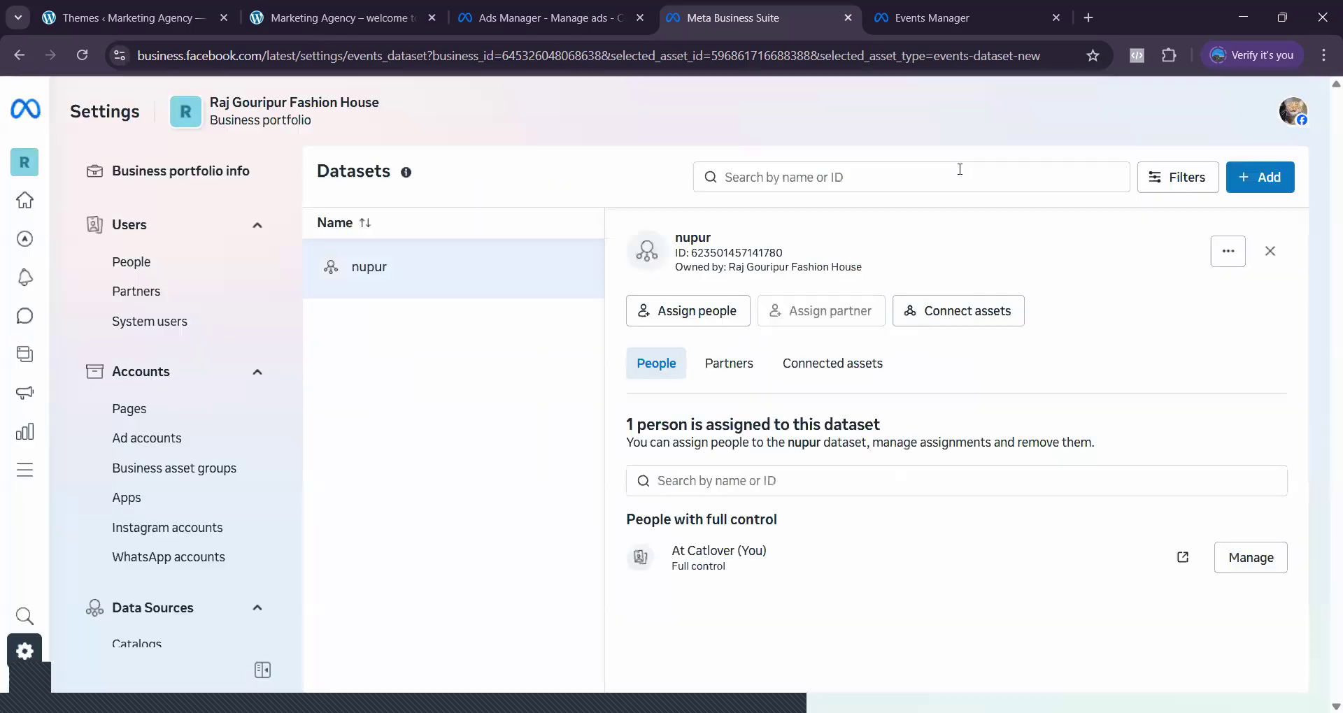
- Switch to Ads Manager and check the list of available ad accounts
click(563, 19)
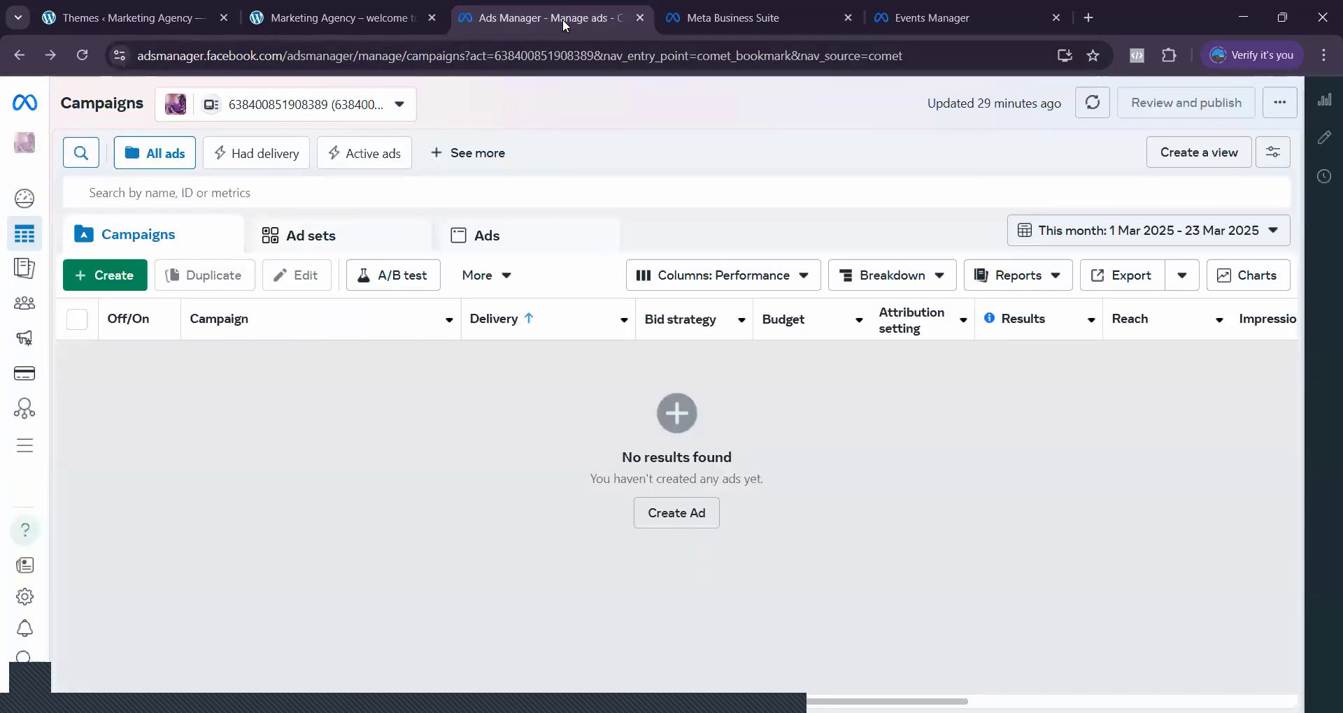
click(399, 105)
click(399, 106)
click(399, 106)
click(401, 111)
- Return to Meta Business Suite and check the list of available business portfolios
click(711, 18)
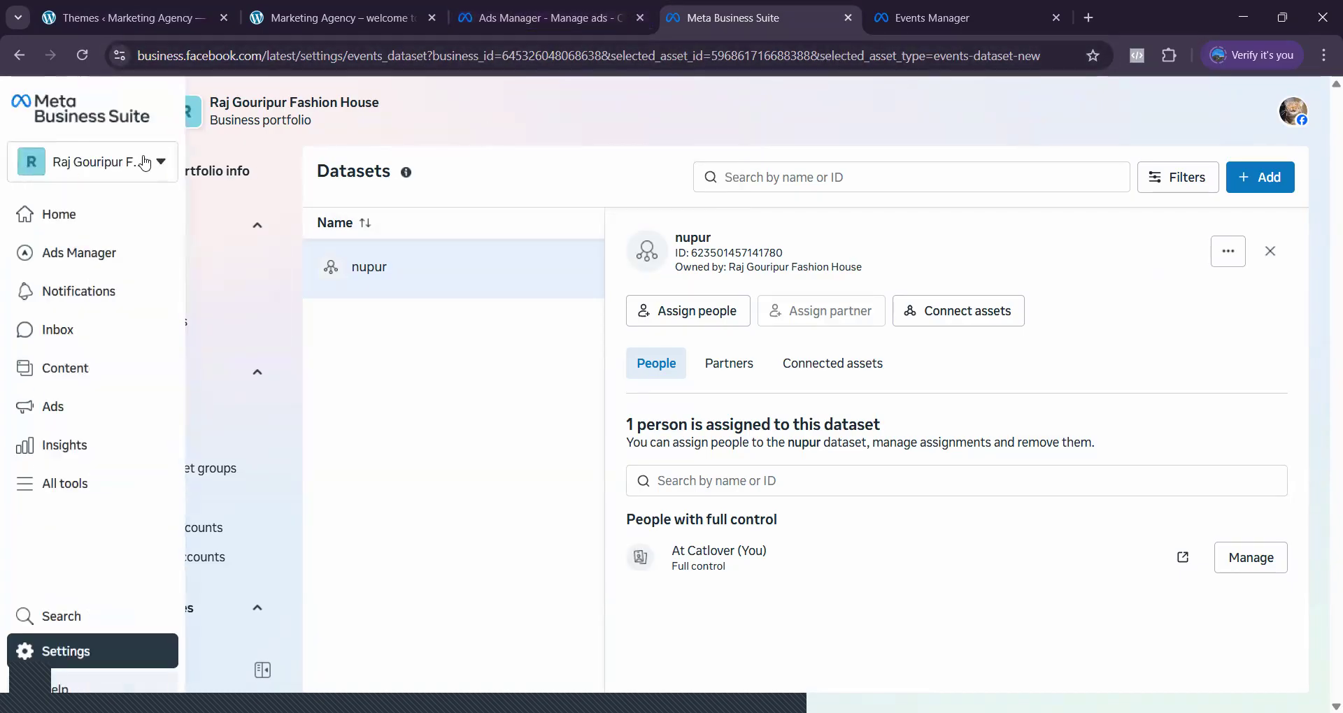
click(165, 167)
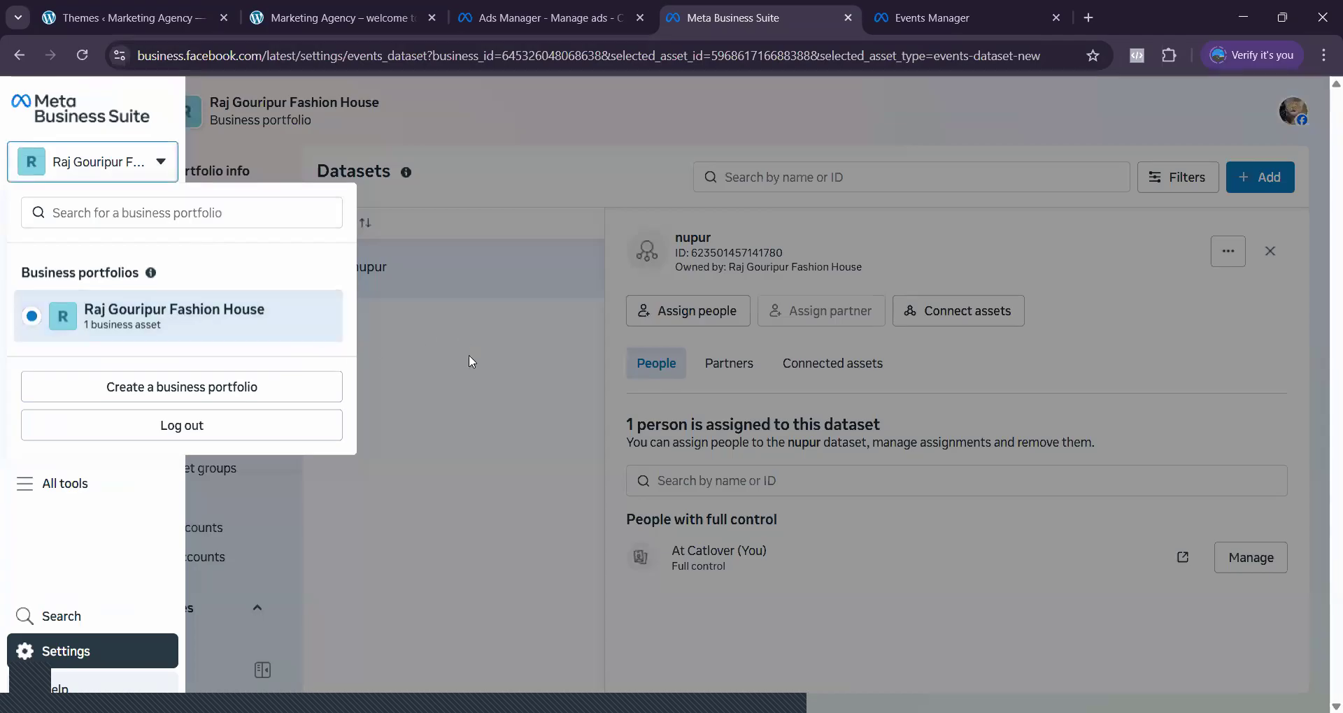
click(494, 405)
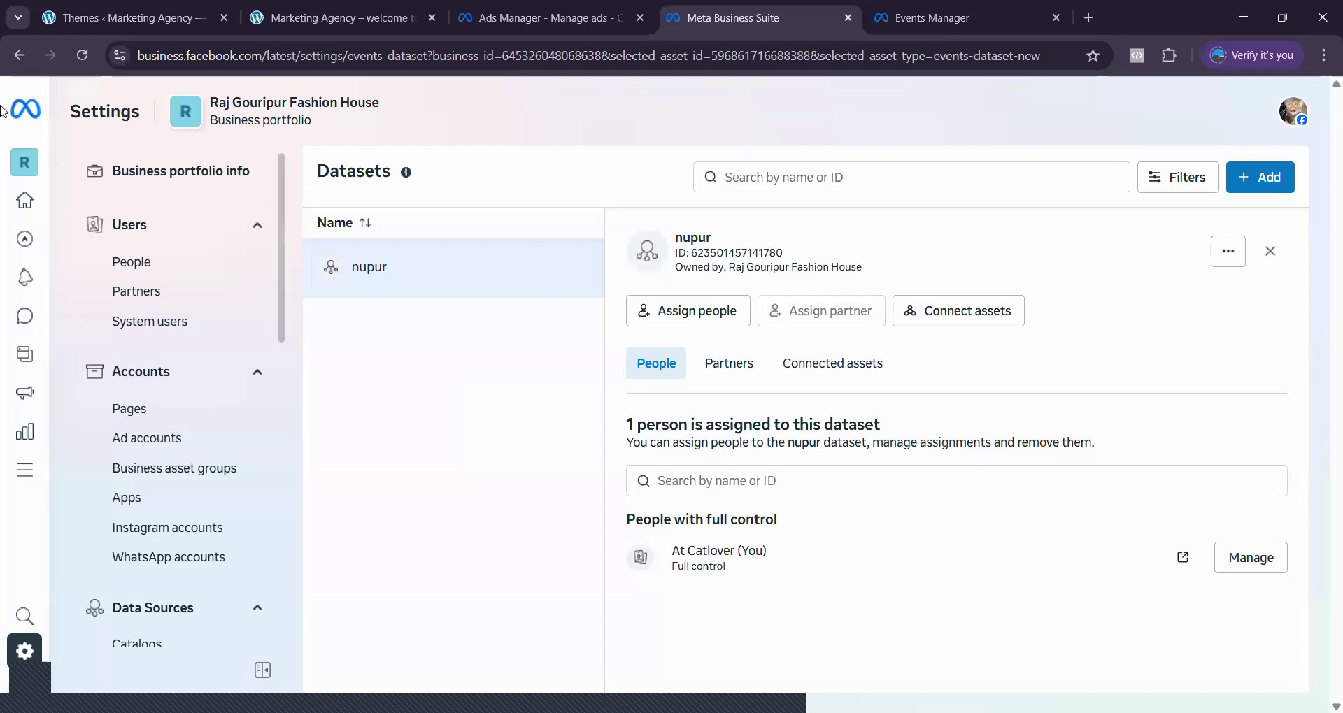
- Go back to the Ads Manager campaigns page, clear the campaign selection, and view the available ad accounts
click(20, 56)
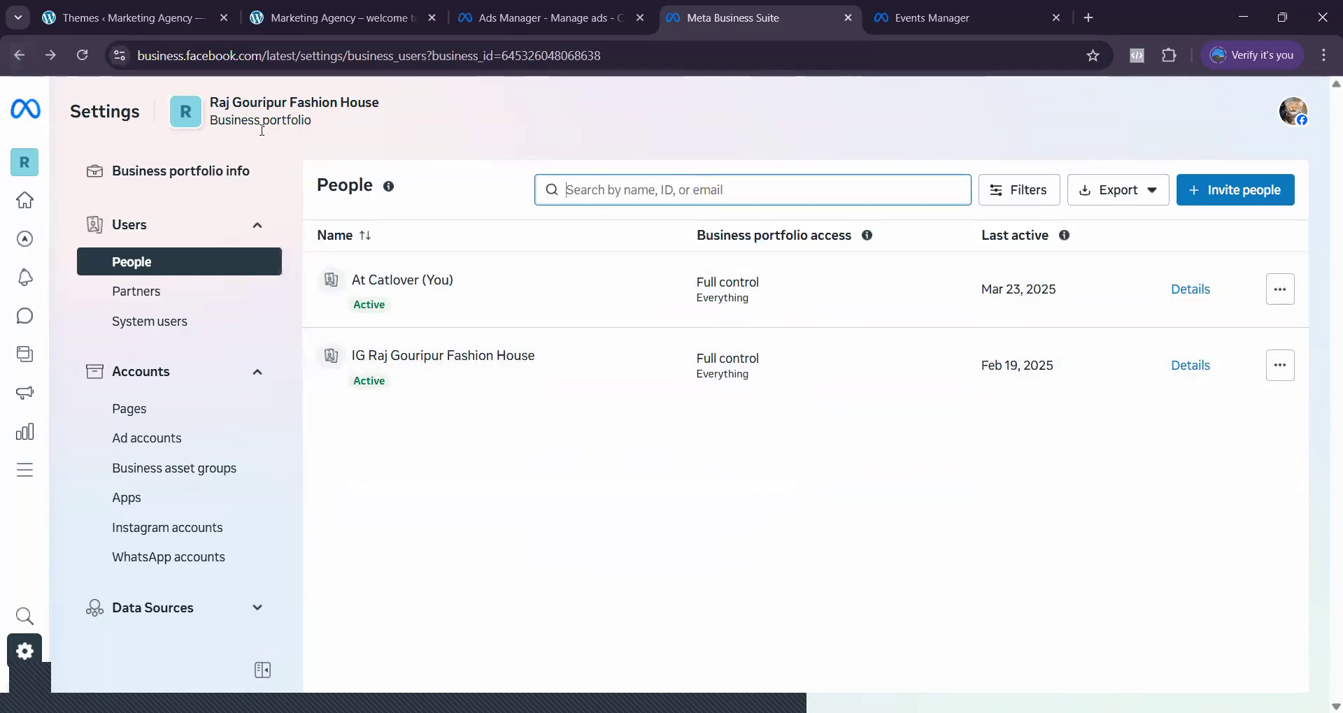
click(26, 62)
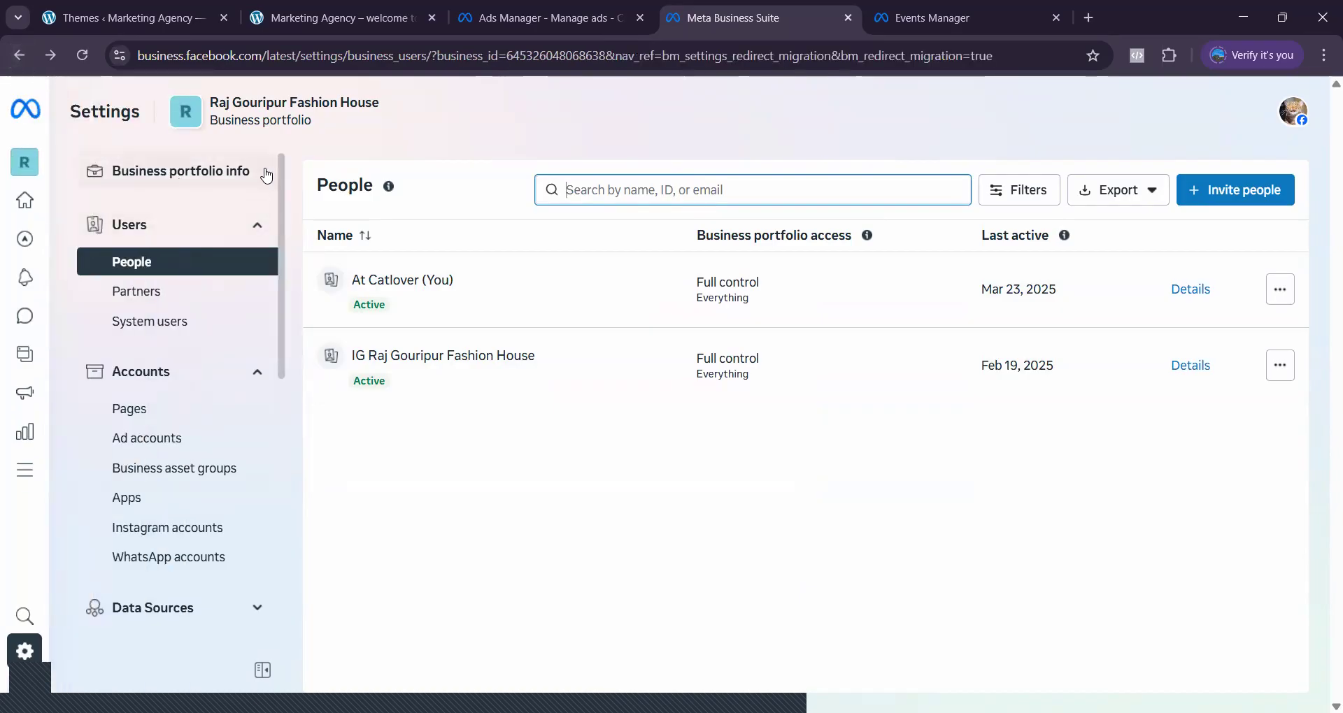
click(21, 61)
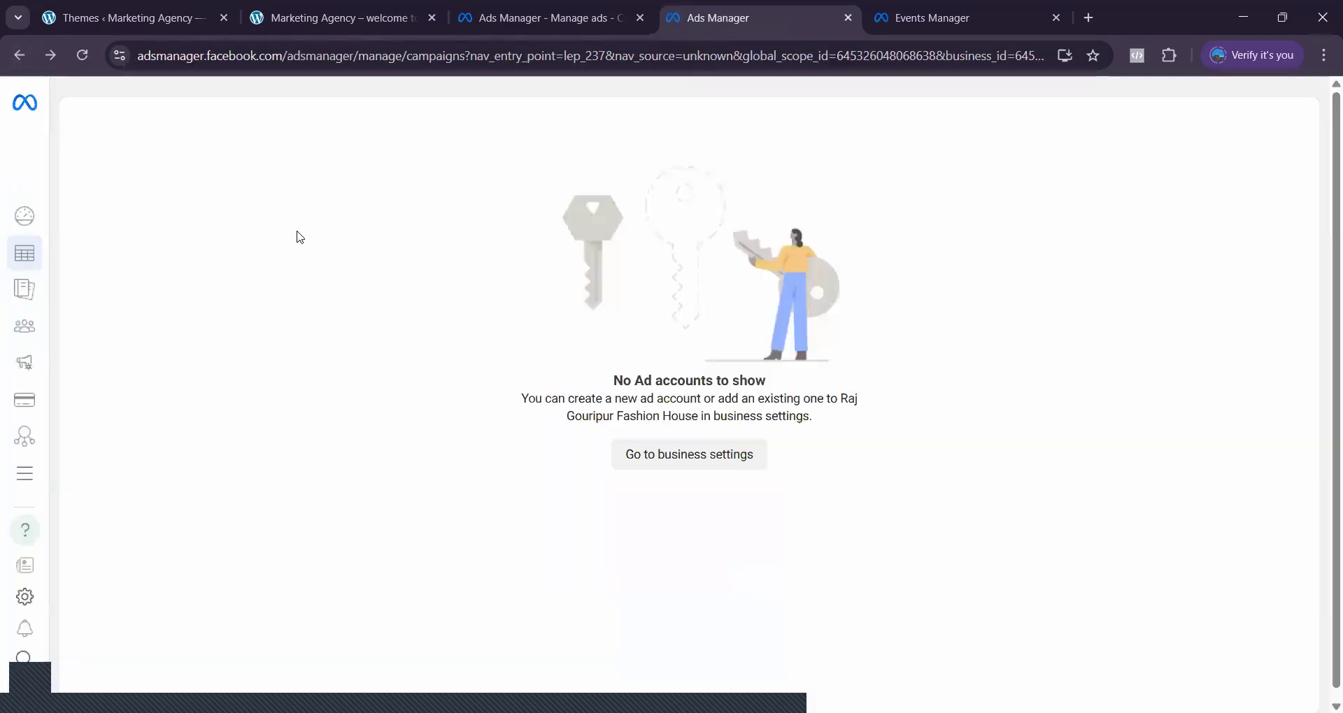
click(23, 57)
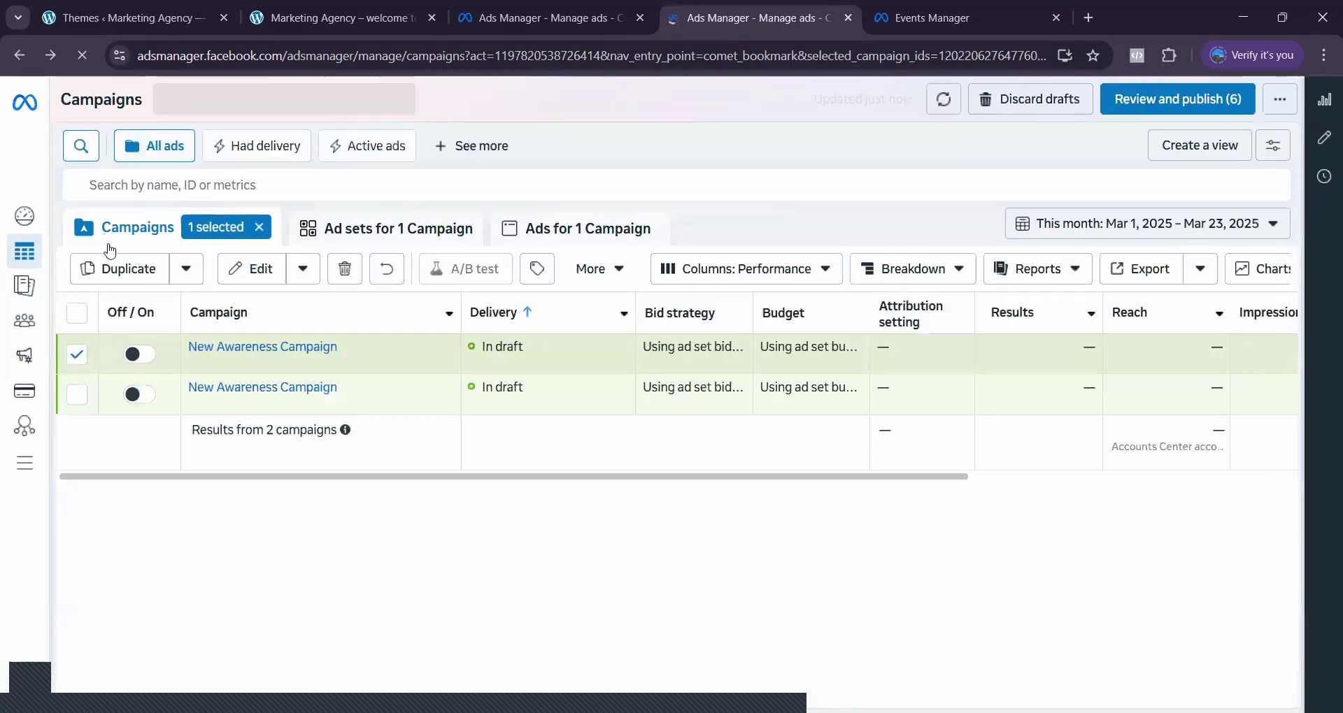
click(259, 227)
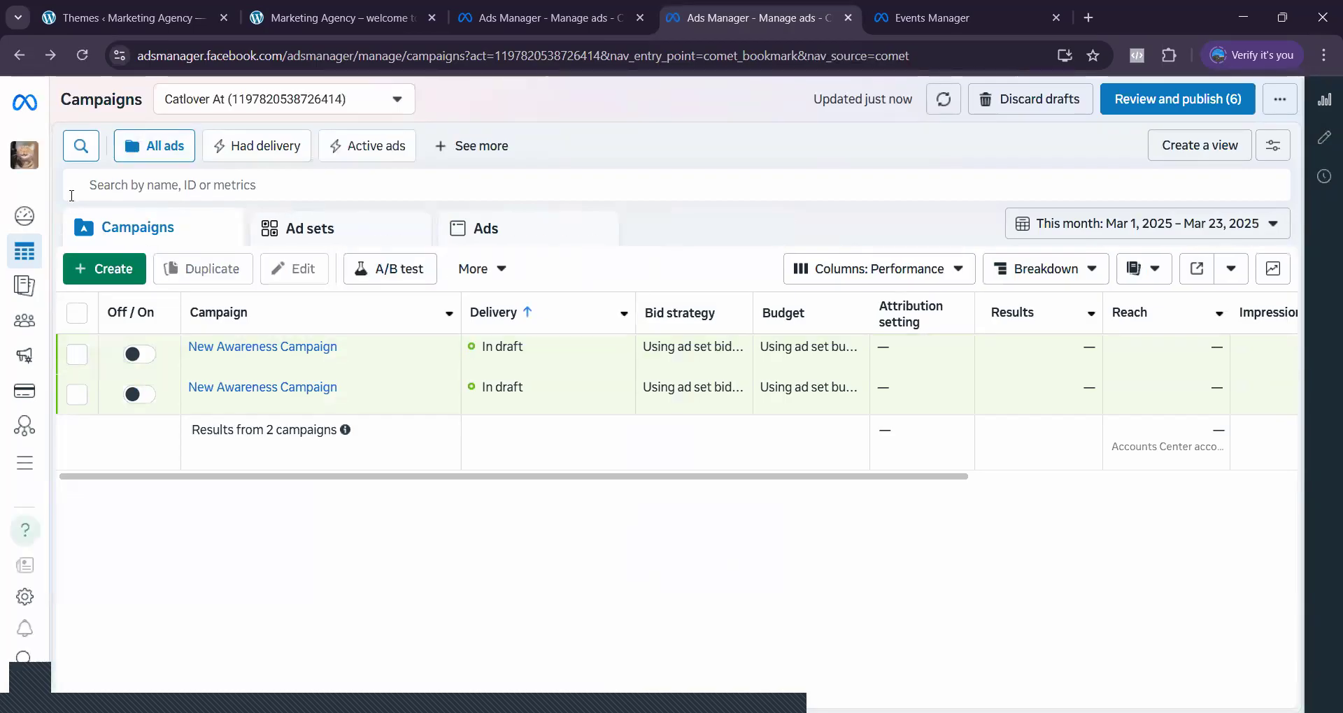
click(397, 99)
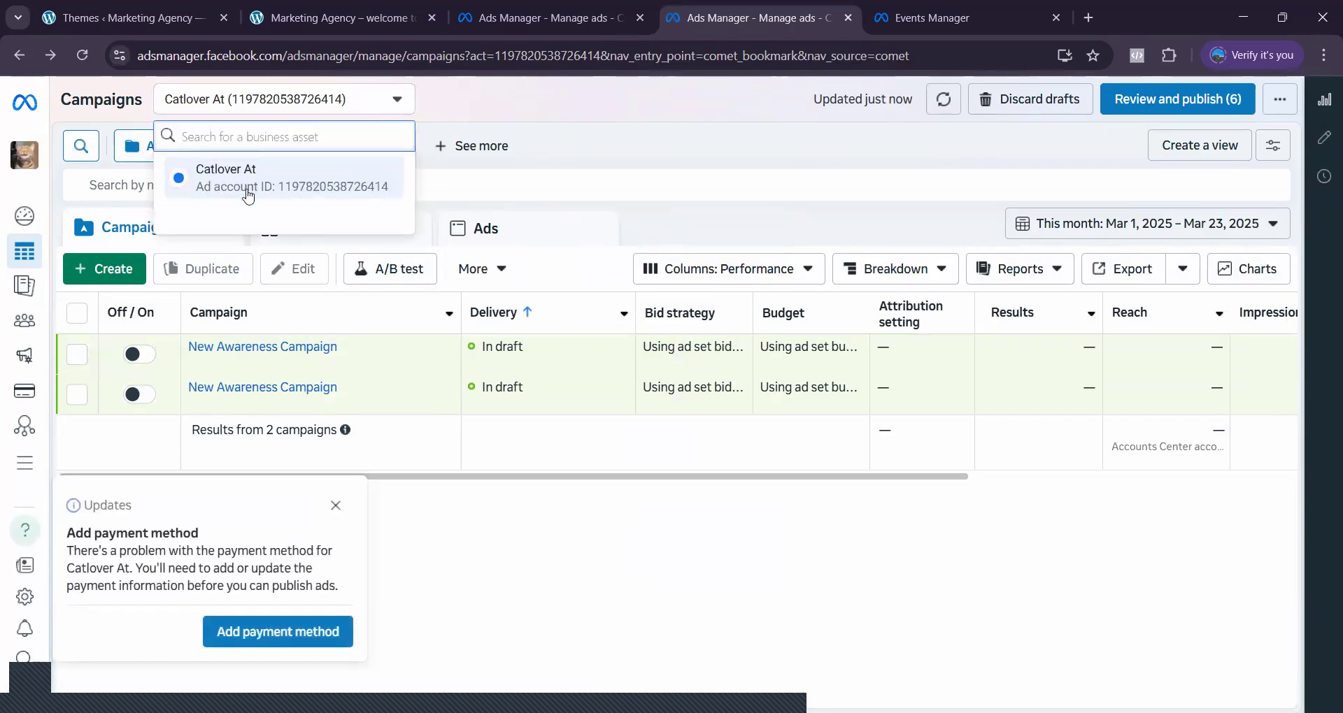
- Switch to the Raj Gouripur Fashion House business portfolio and open its business settings
click(24, 155)
click(24, 156)
click(91, 307)
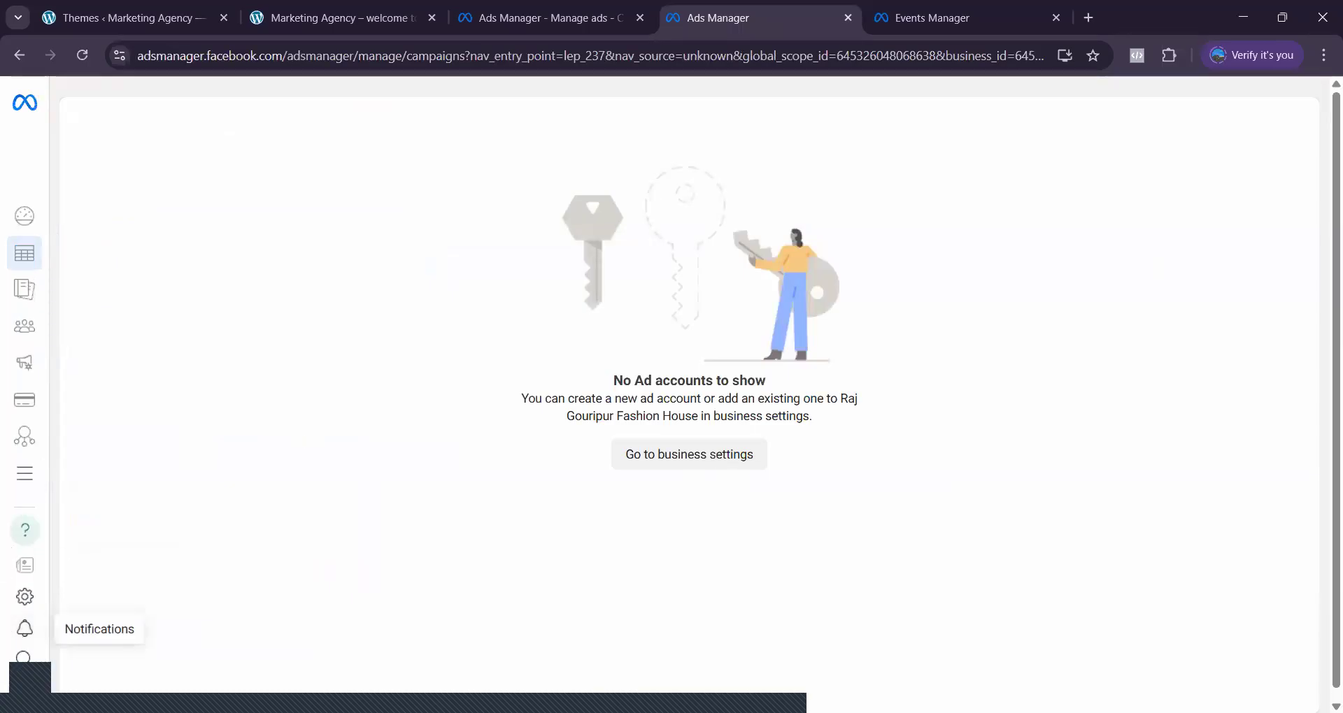
mouse_move(42, 639)
click(64, 689)
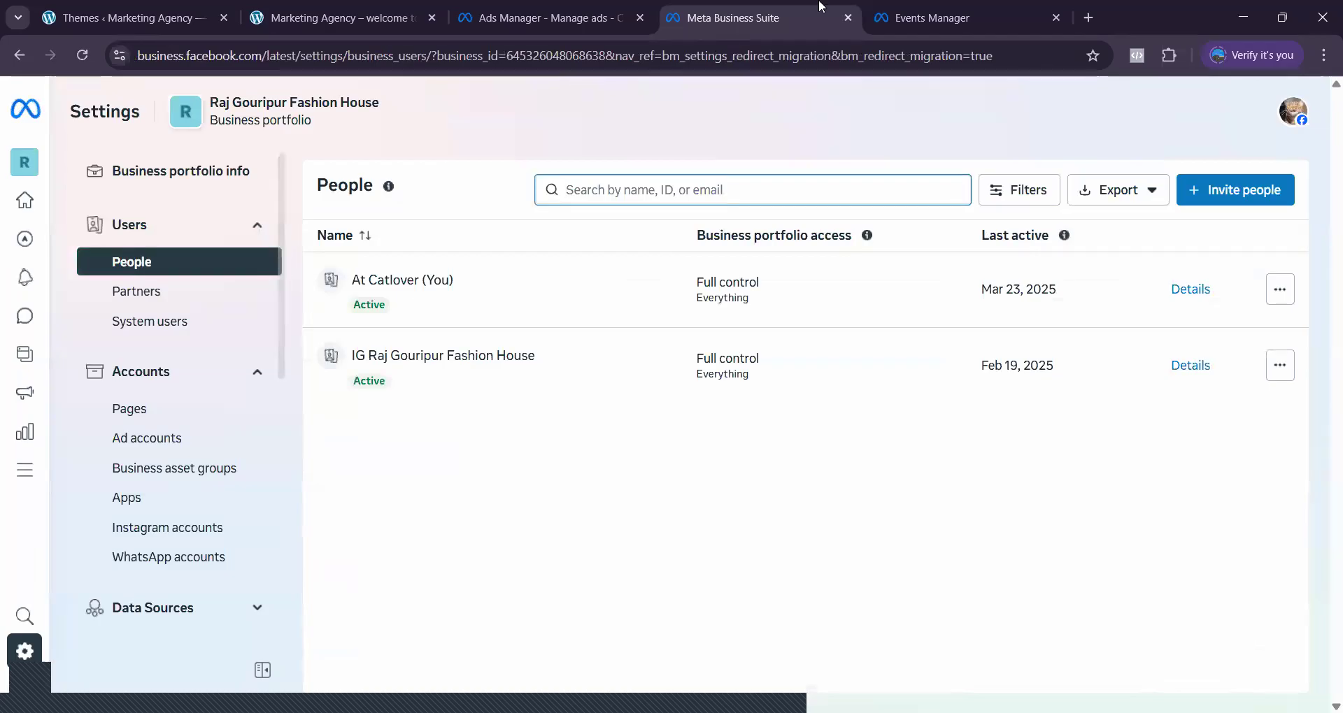
- Open Facebook in a new tab and go to the Raj Gouripur Fashion House page
click(1089, 17)
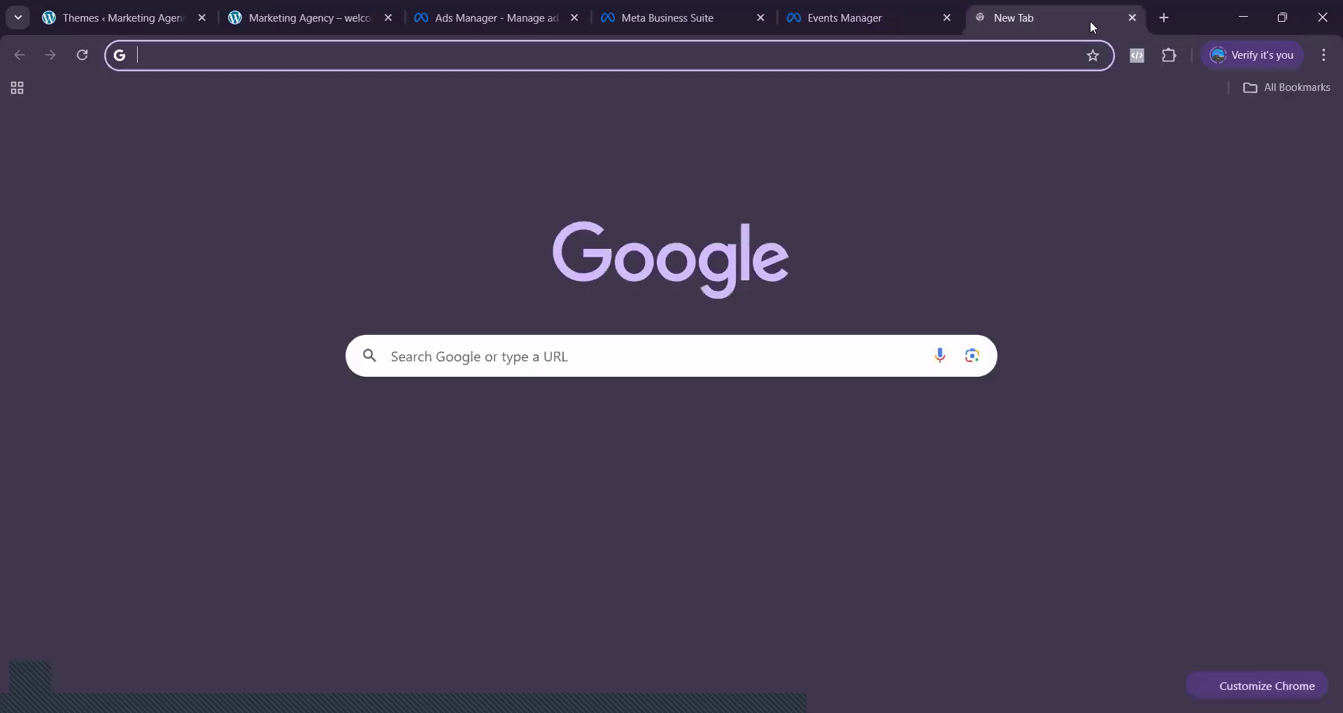
click(801, 418)
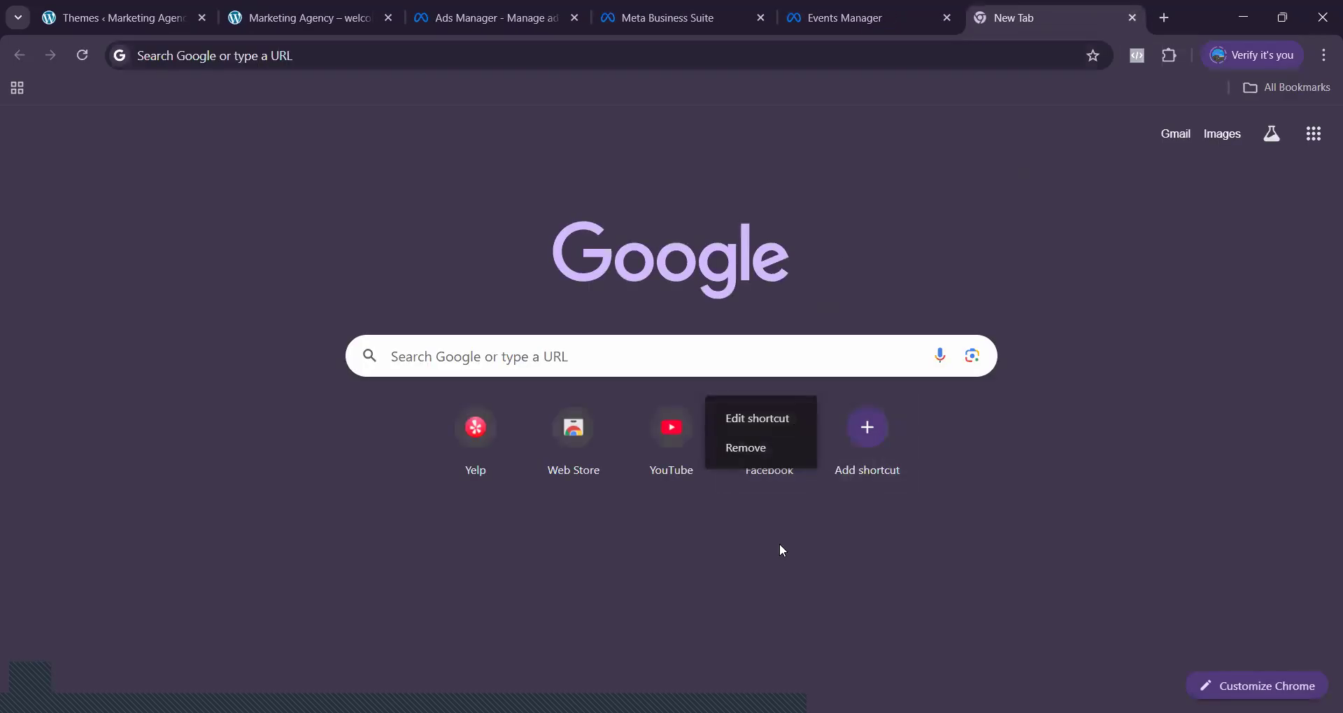
click(780, 543)
click(769, 425)
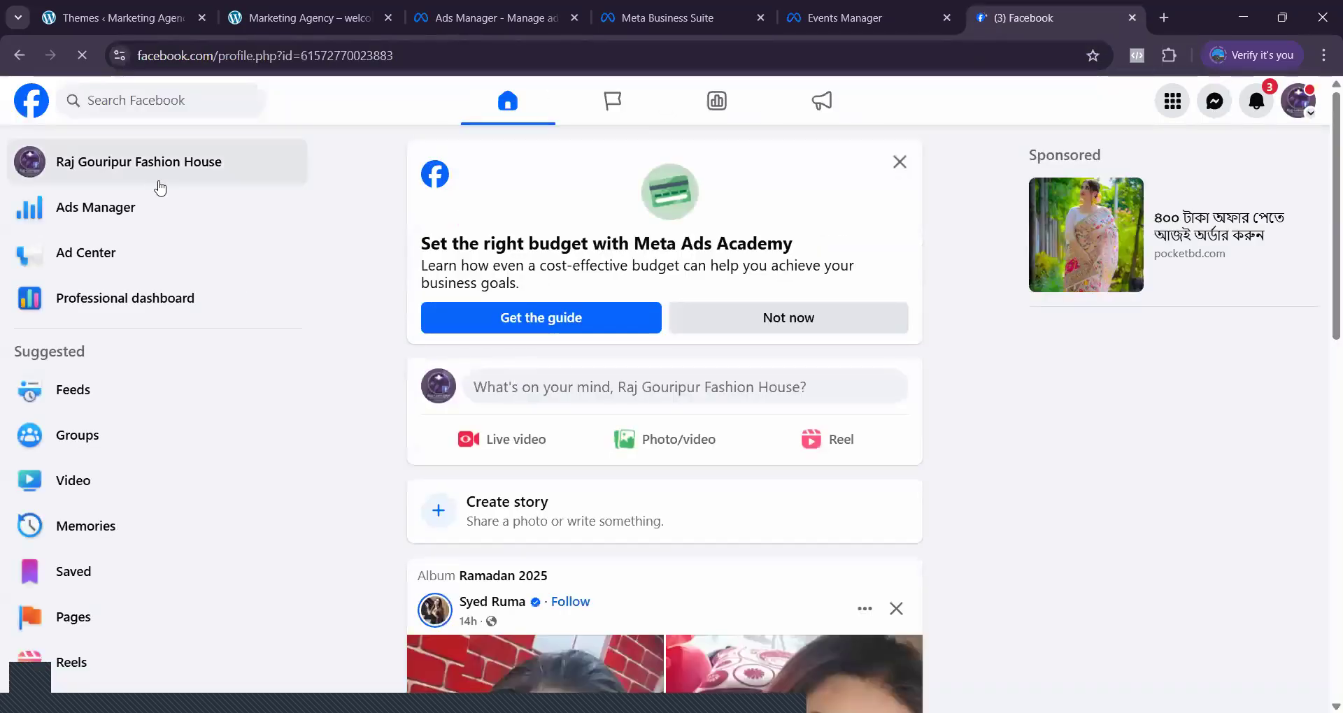
scroll(627, 540, down, 5)
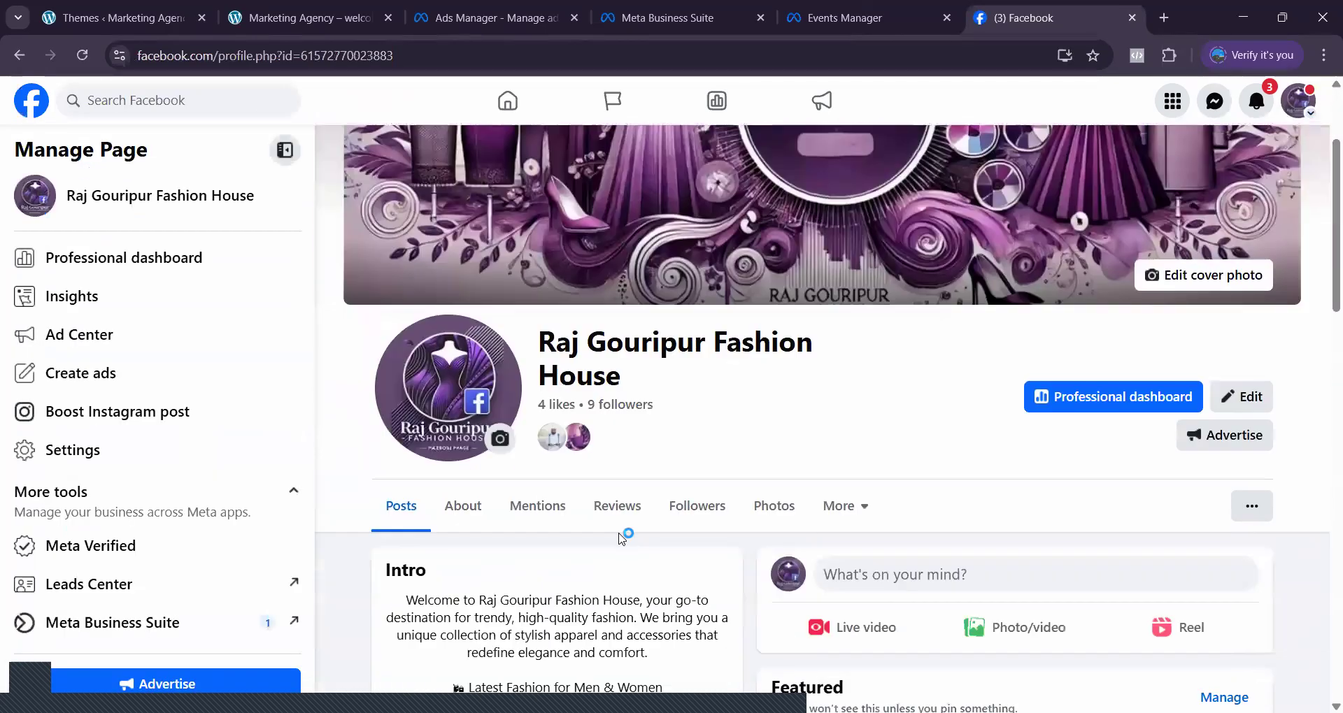
scroll(617, 544, up, 2)
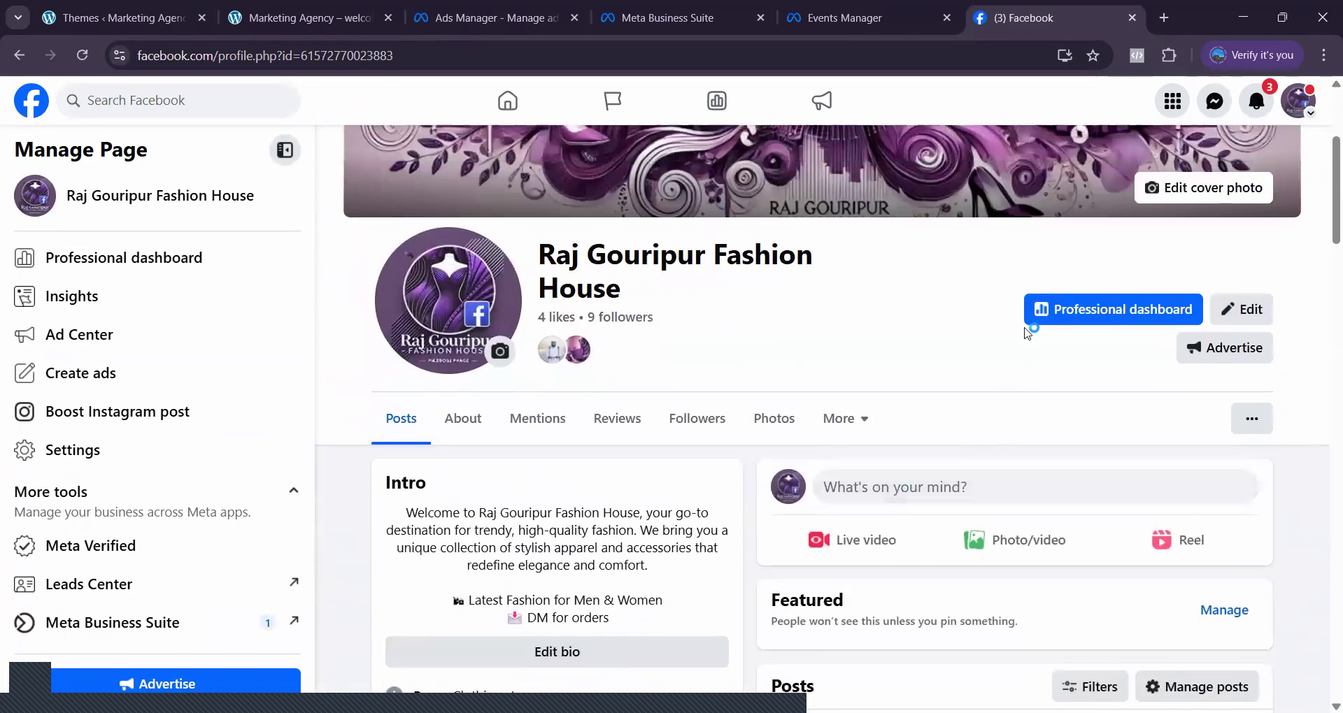
- Look through the Facebook page's Professional dashboard overview and return to the page profile
click(1103, 309)
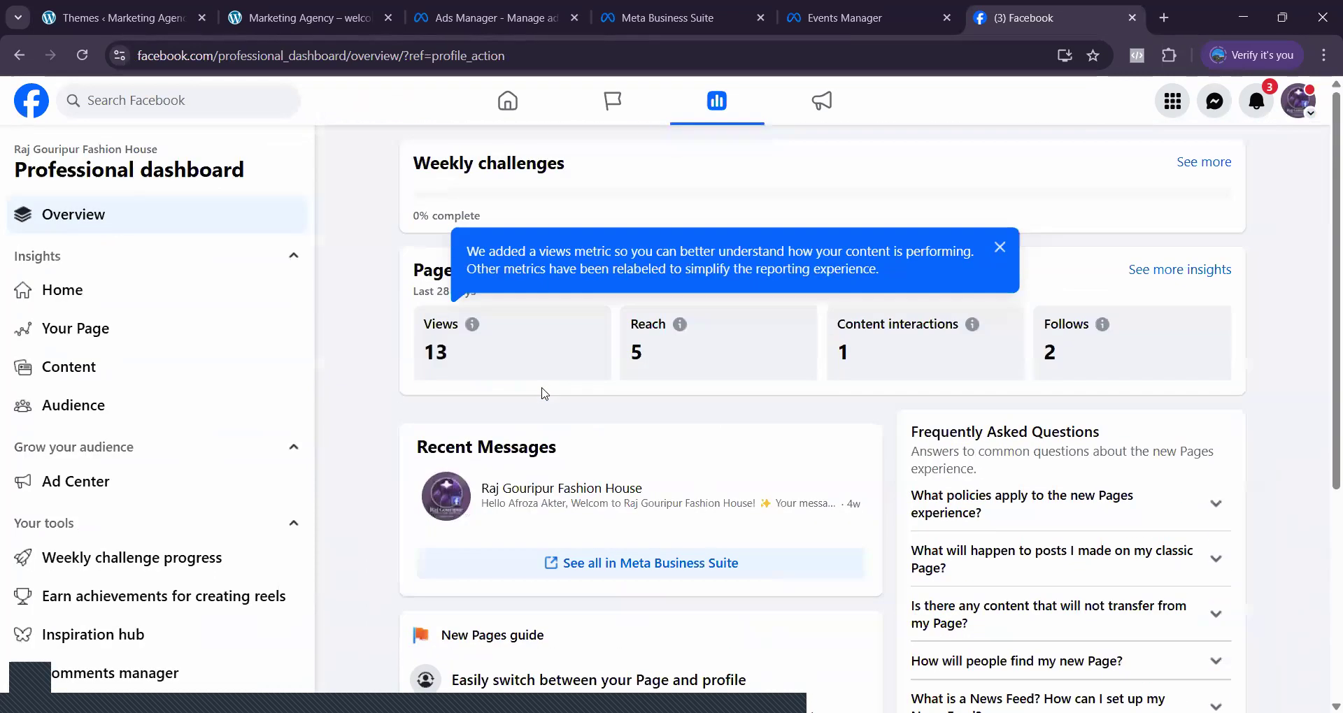
scroll(544, 394, down, 5)
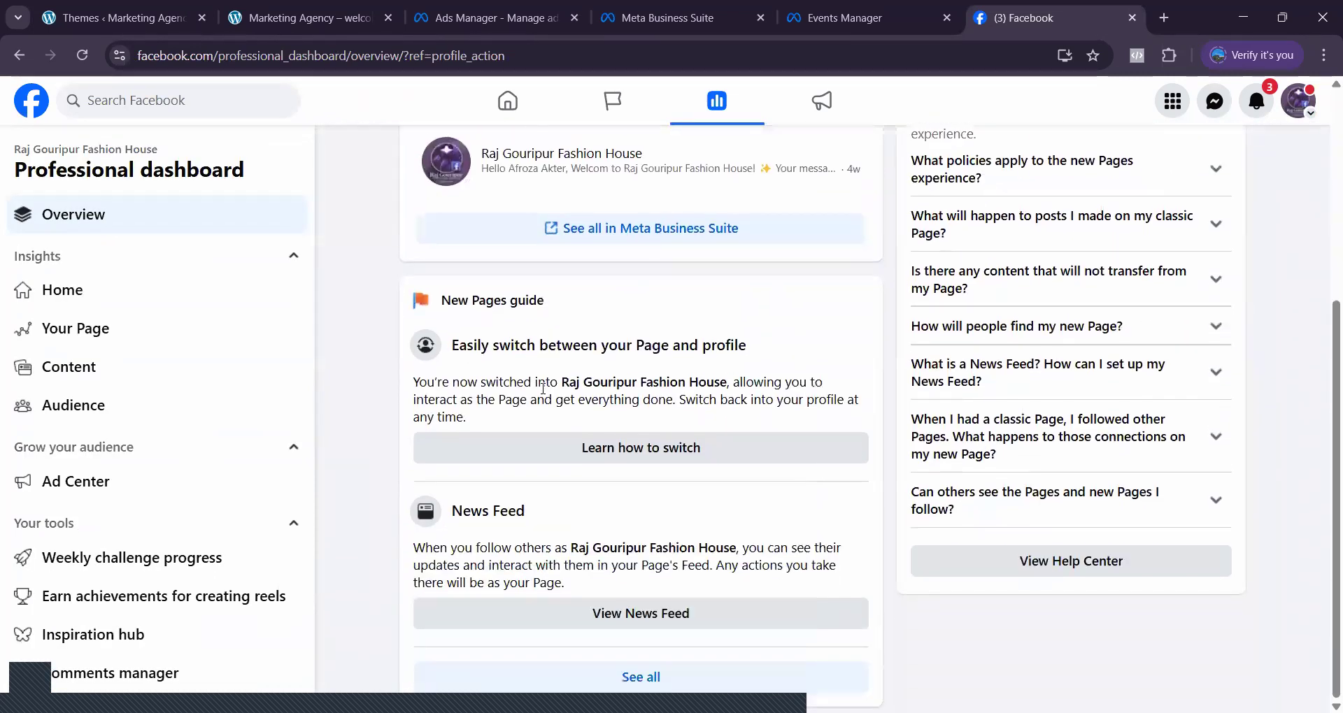
scroll(543, 389, up, 5)
click(19, 56)
- Copy the page ID from the web address of the Raj Gouripur Fashion House Facebook page
scroll(364, 385, down, 5)
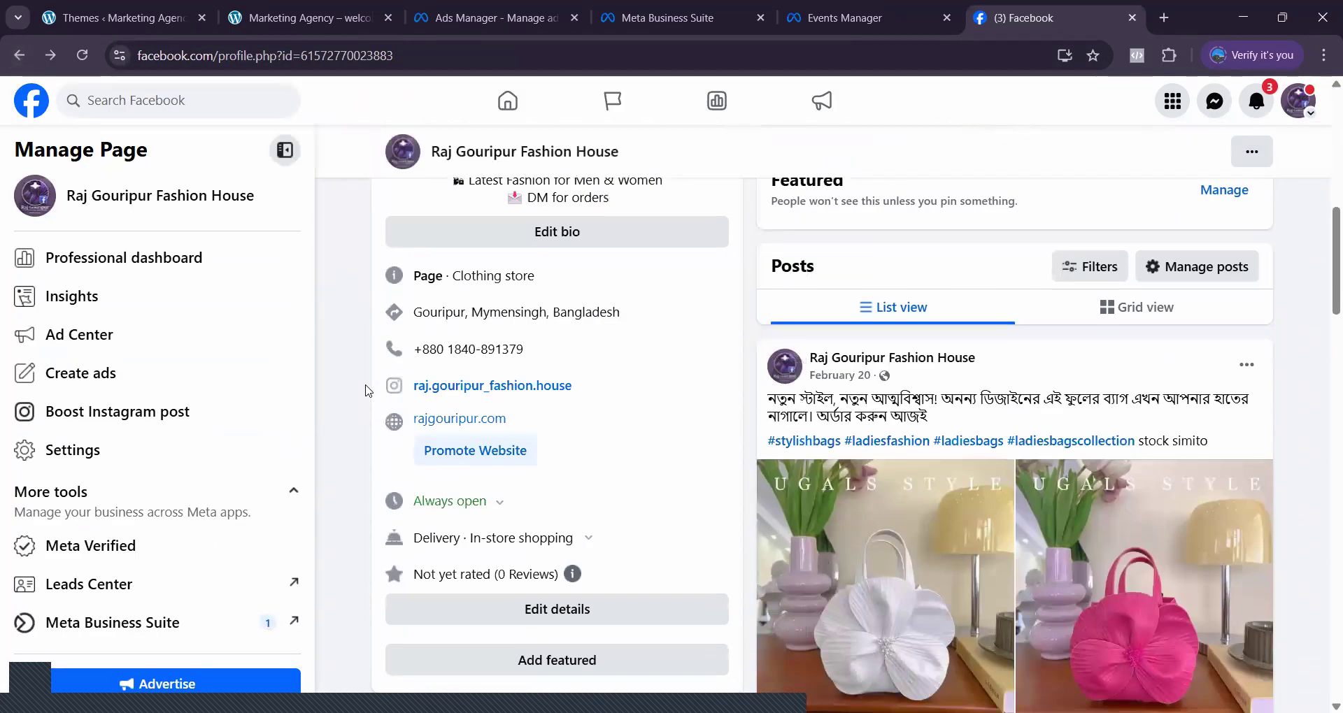
scroll(365, 390, up, 5)
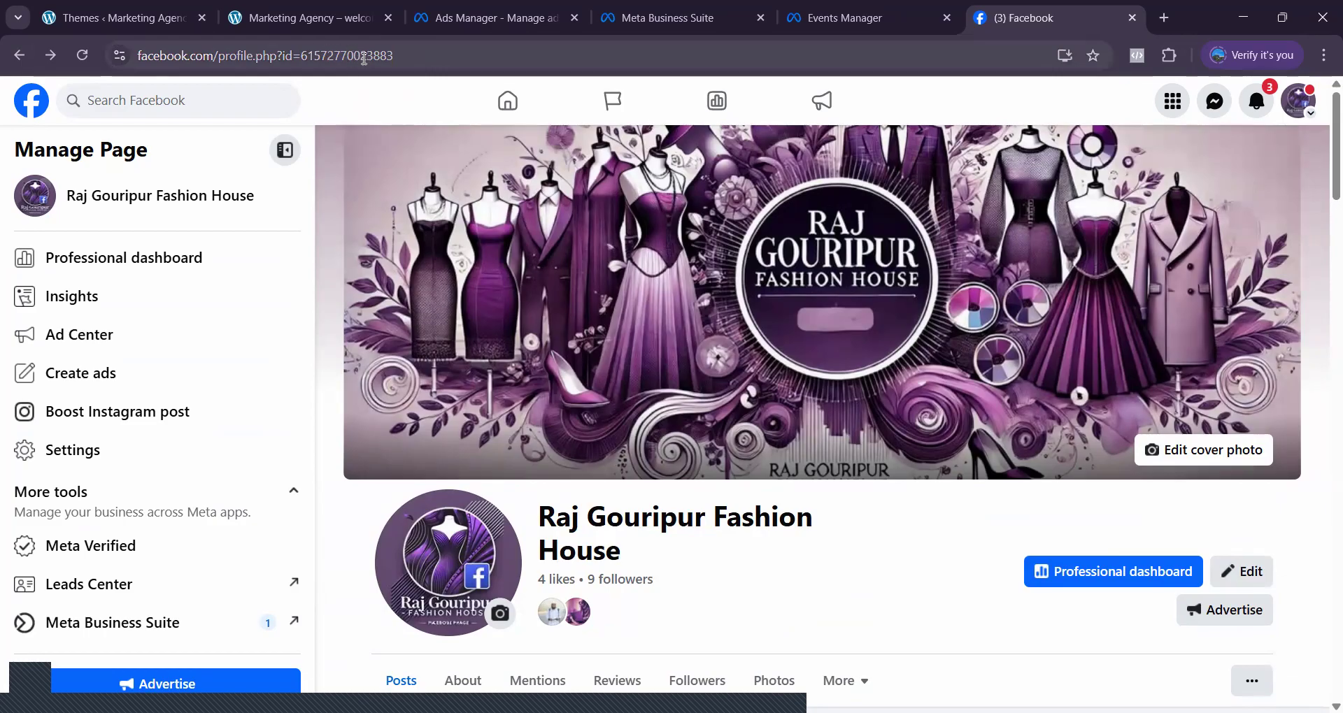
drag(393, 54, 301, 55)
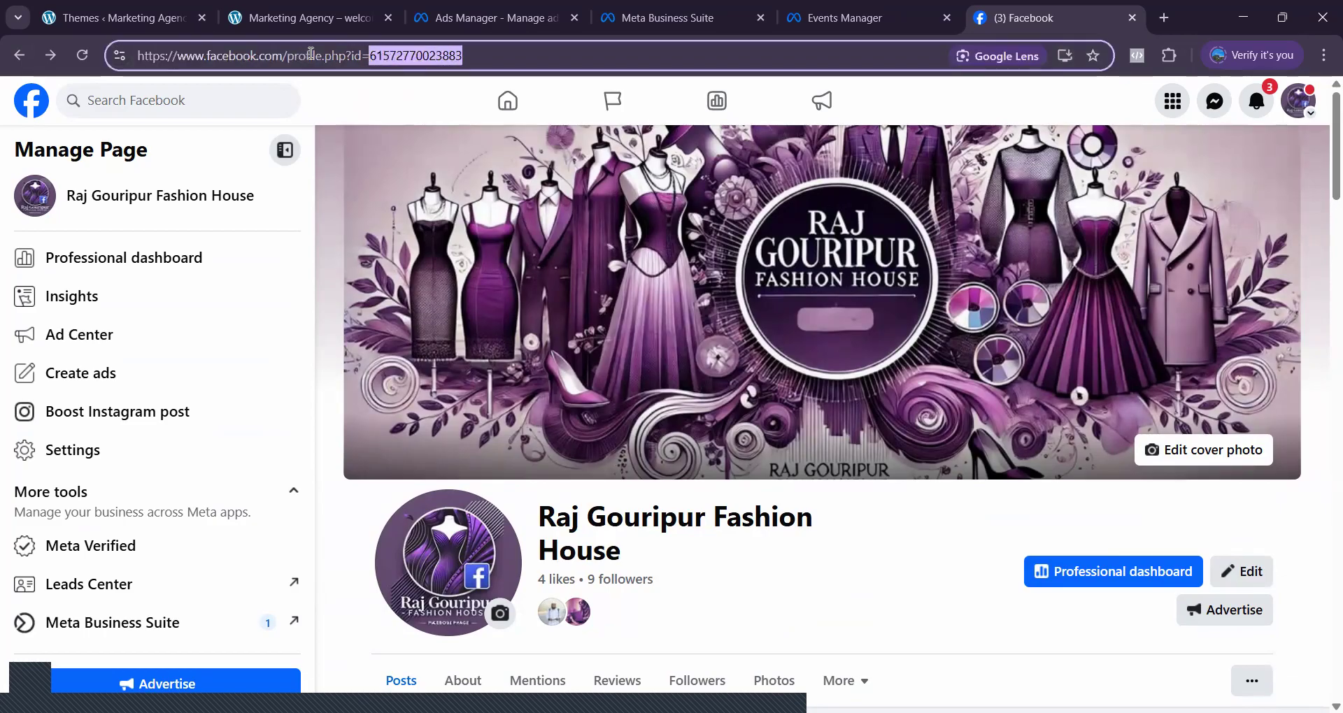
right_click(403, 60)
click(348, 264)
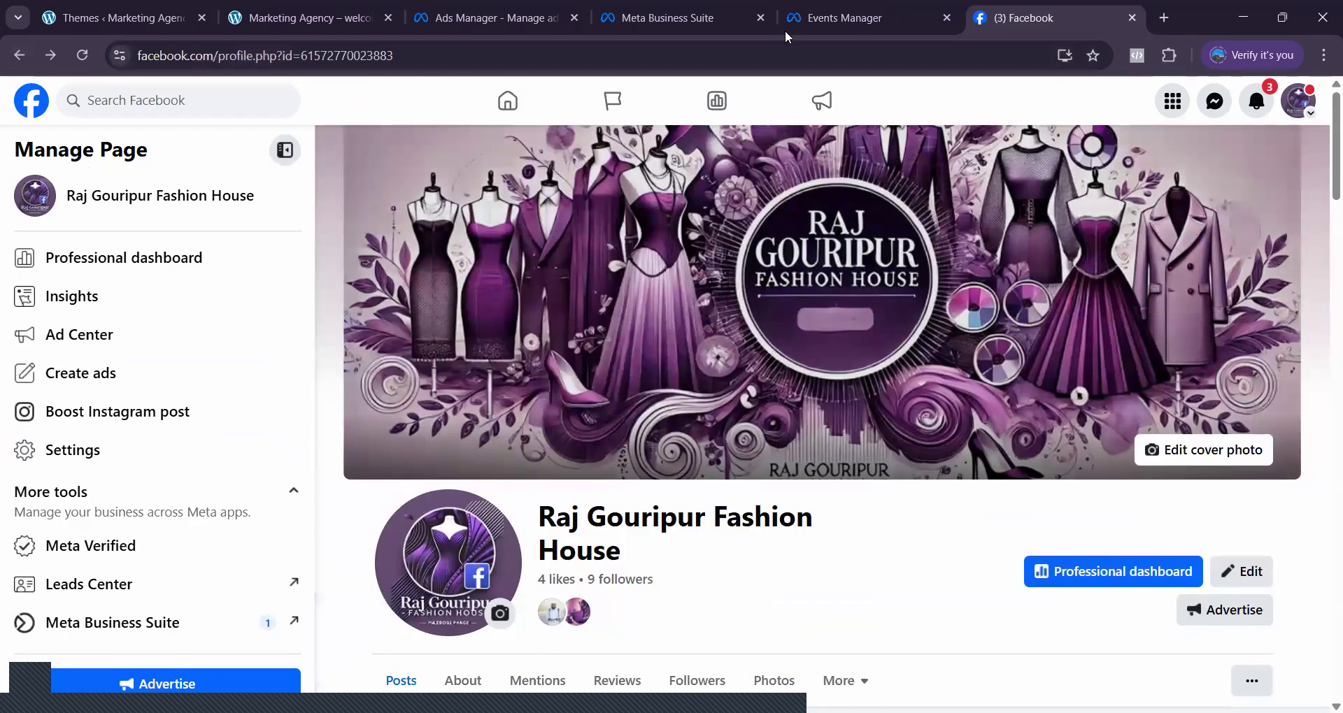
- Return to the business portfolio settings and open the nupur dataset under Data Sources
click(824, 19)
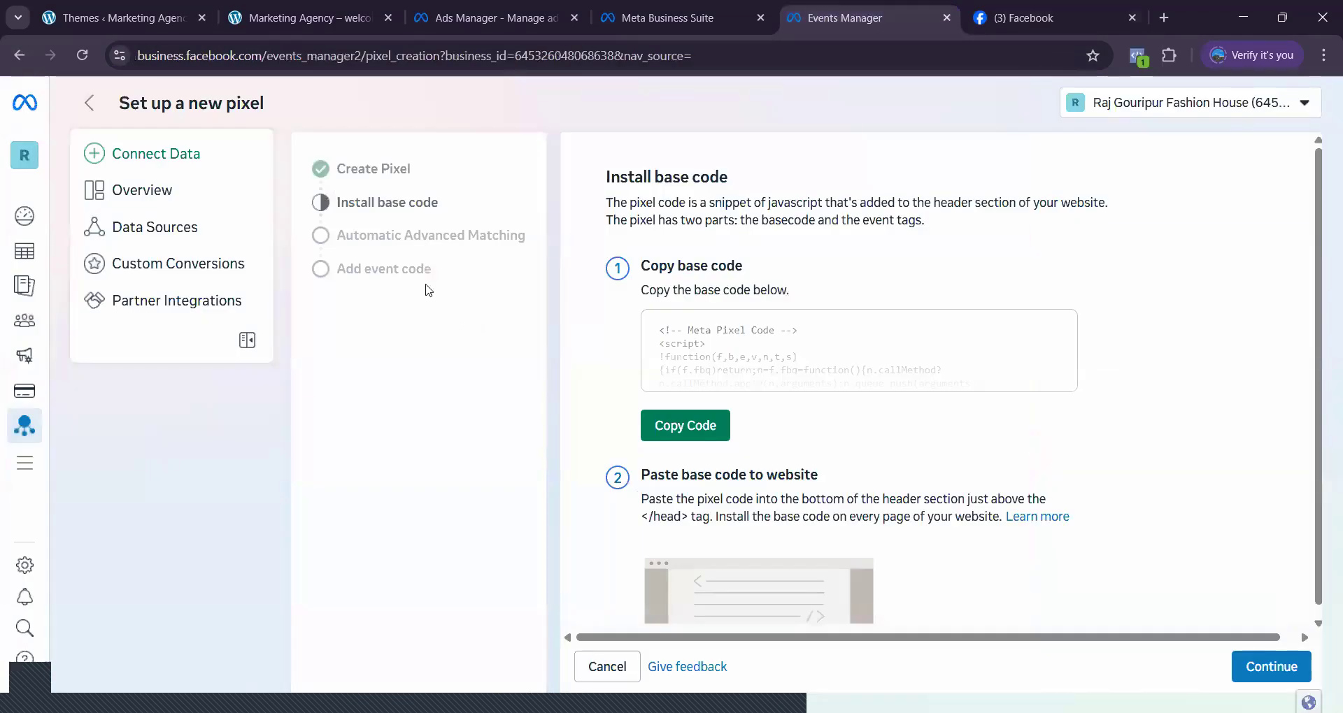
click(686, 21)
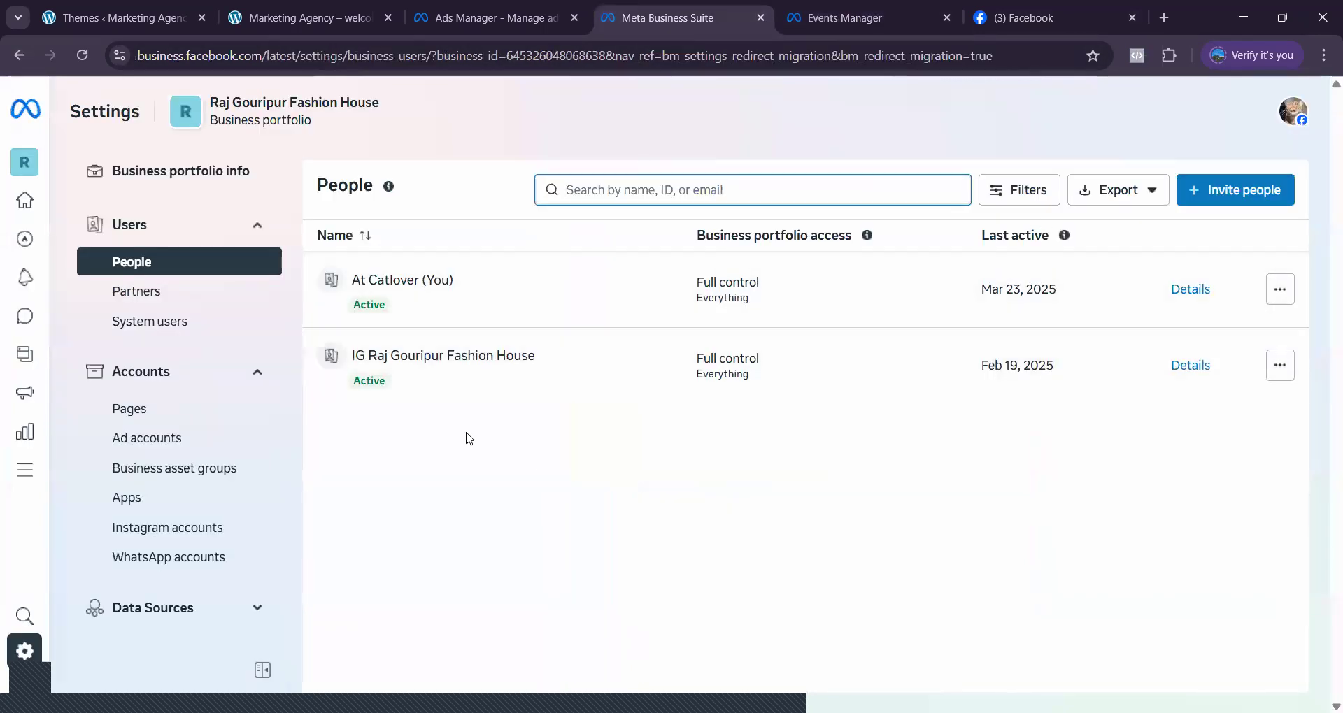
scroll(171, 353, down, 5)
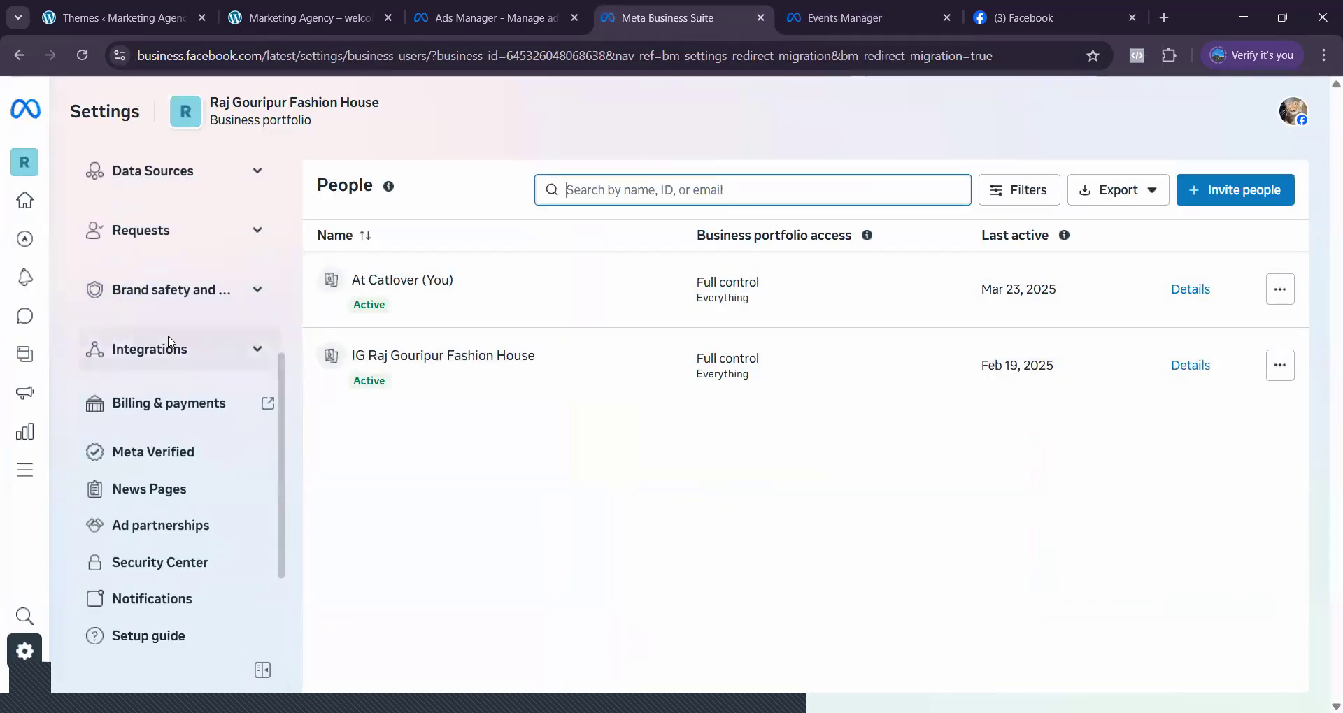
click(257, 172)
click(195, 236)
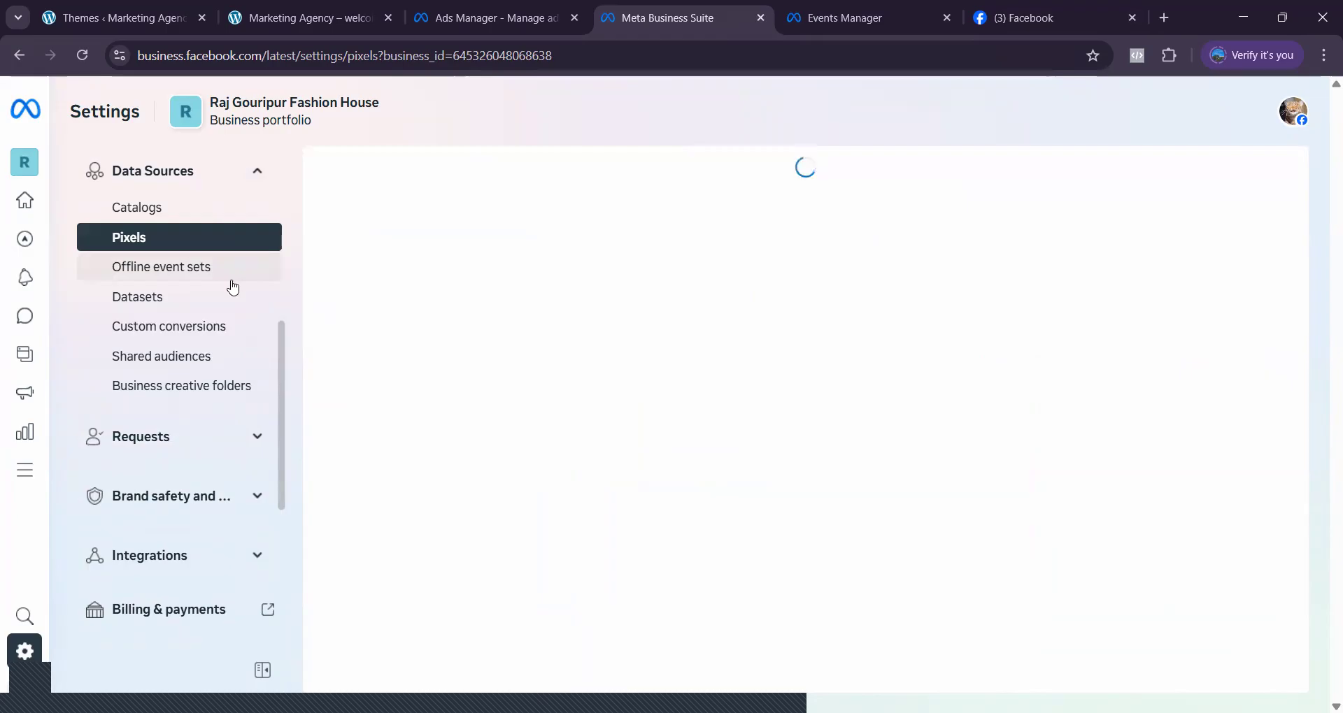
click(212, 296)
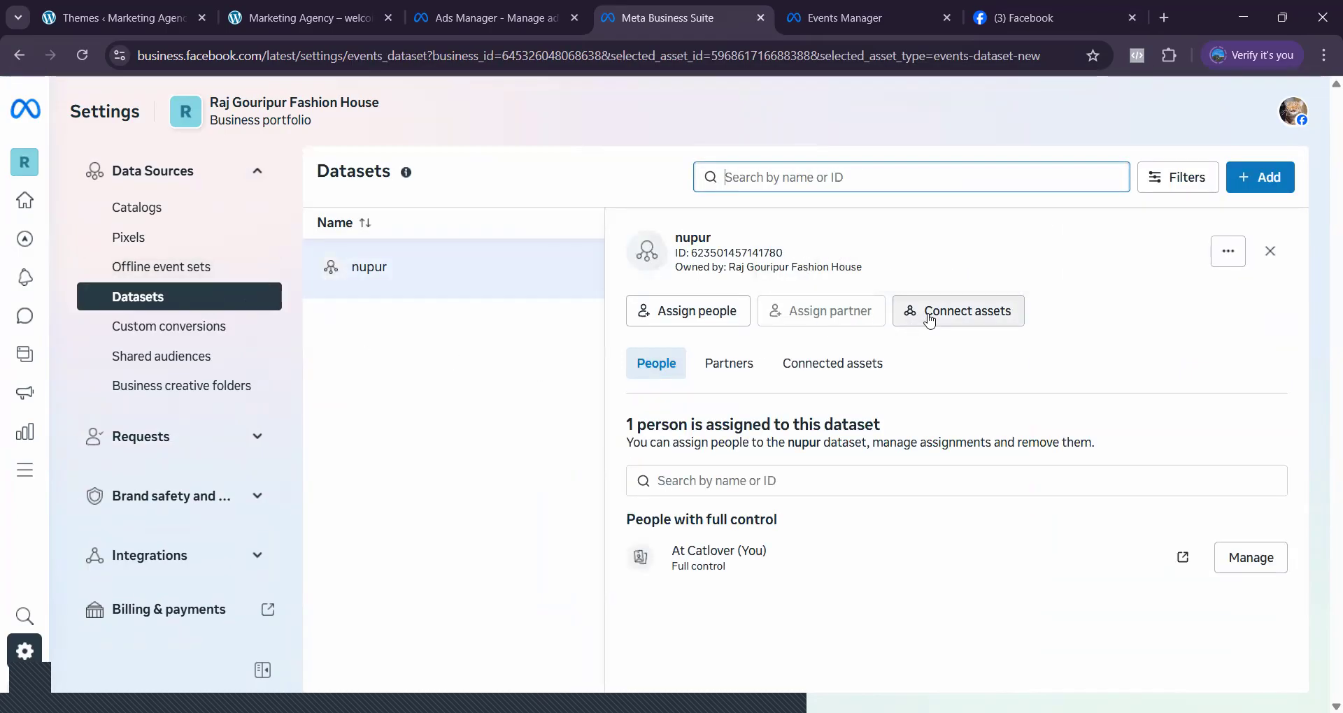
- Try to connect business assets to the nupur dataset by looking up the copied page ID among ad accounts and business asset groups
click(929, 321)
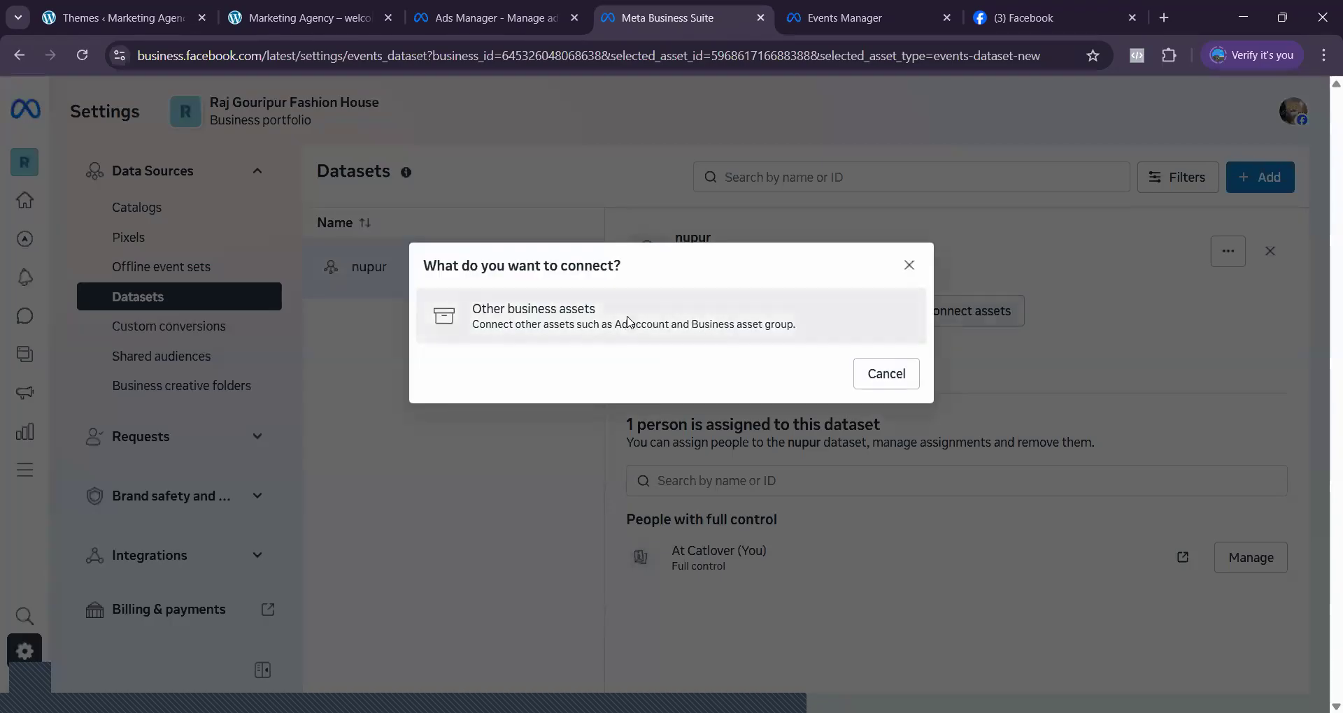
click(627, 322)
right_click(634, 224)
click(684, 395)
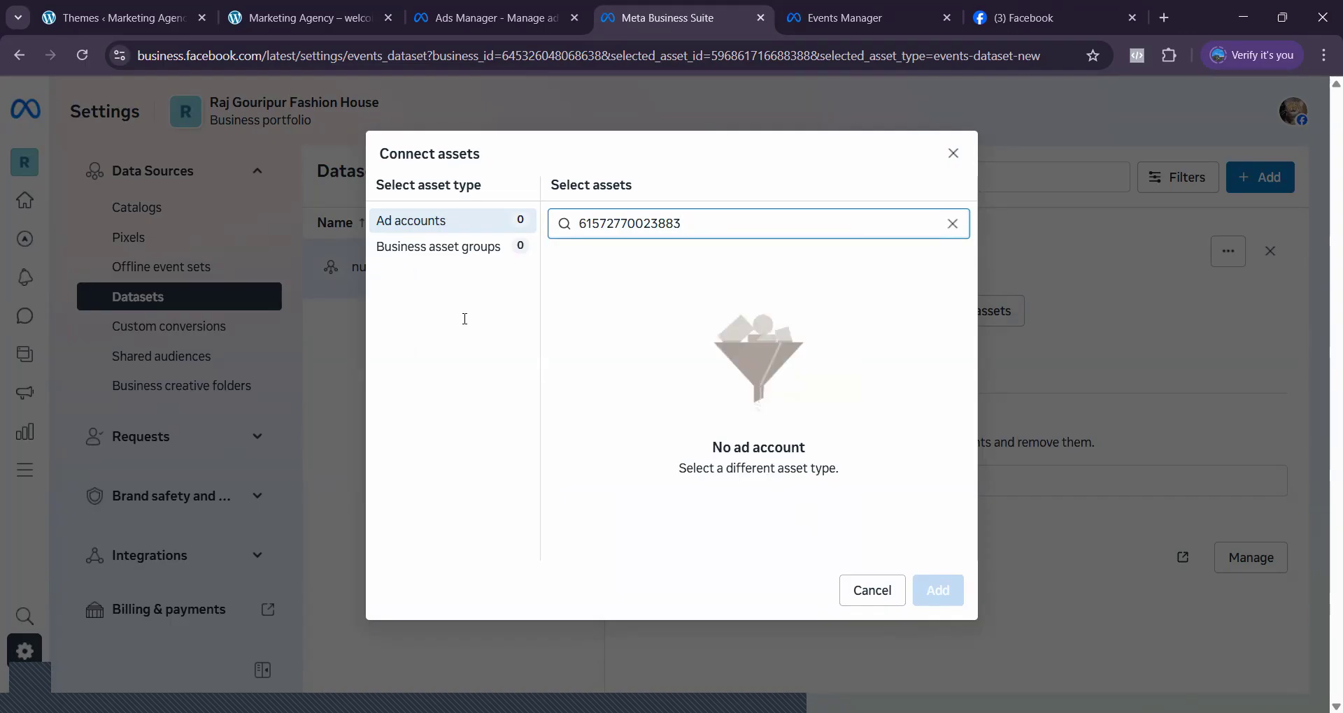
click(486, 257)
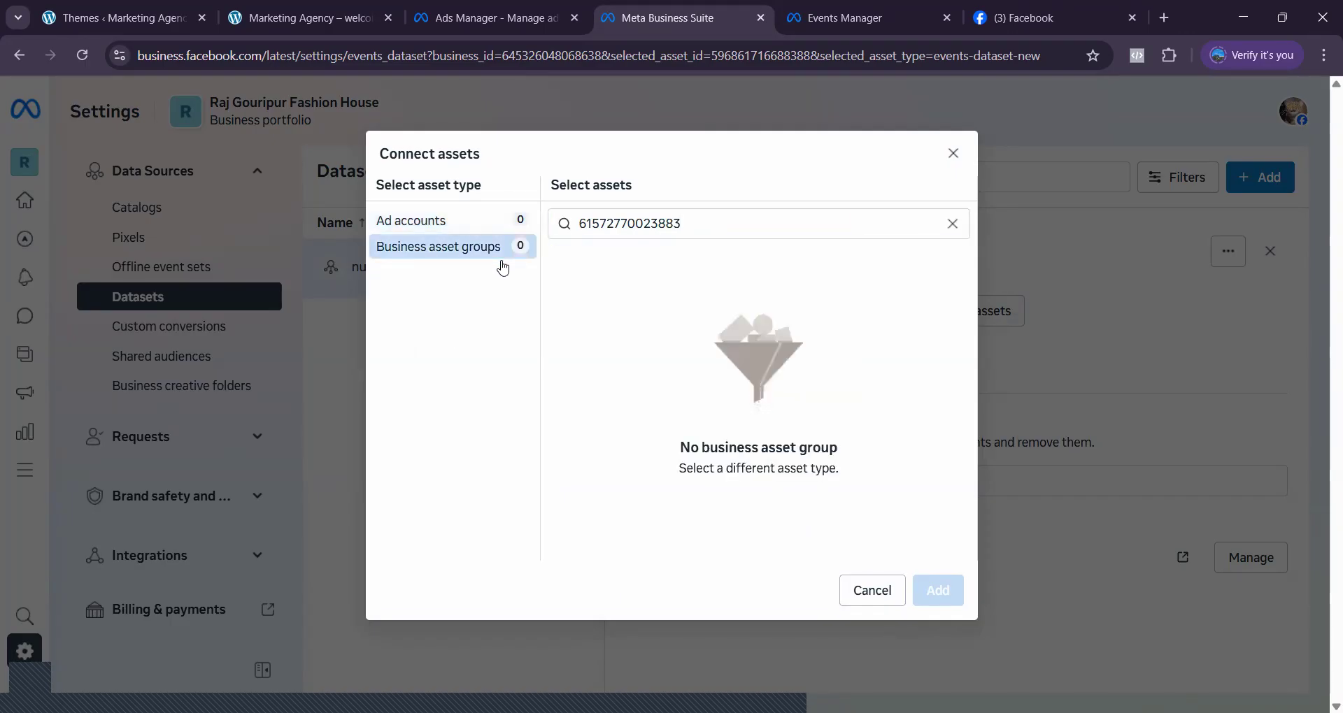
click(857, 591)
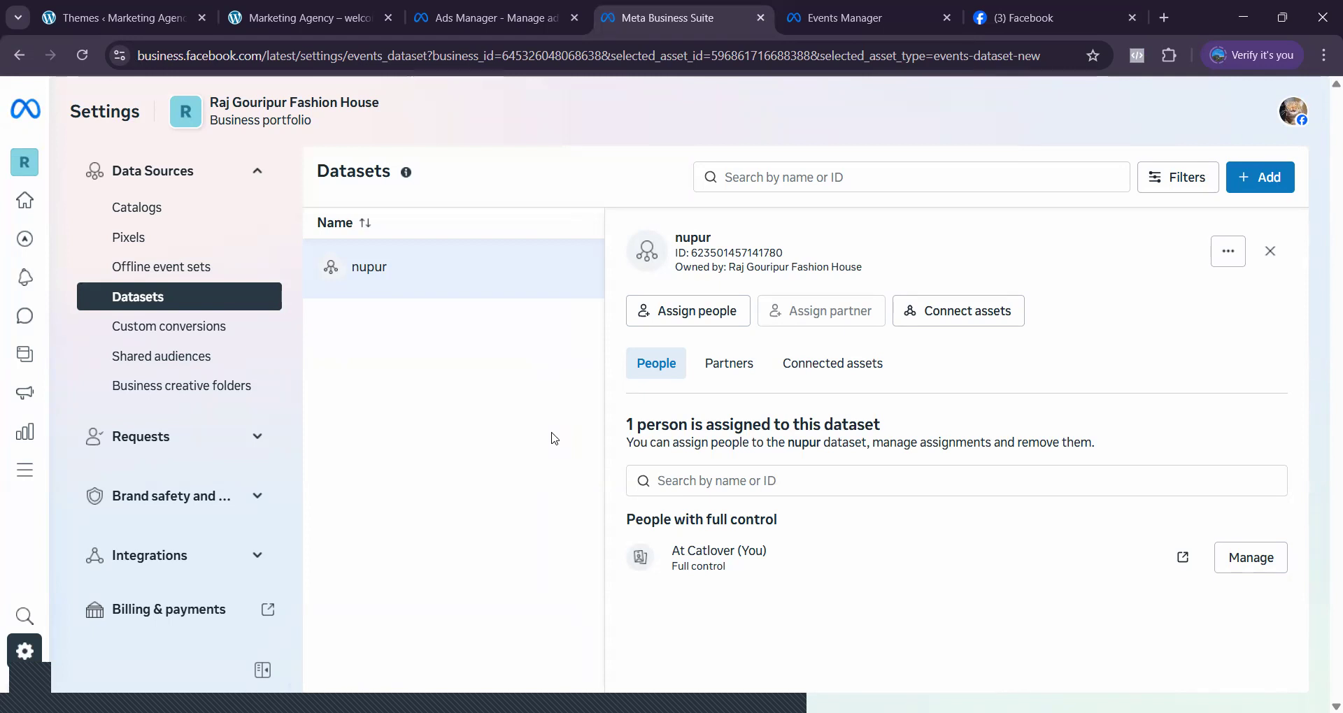
- Check the assigned person's permissions on the nupur dataset and the list of people who can be assigned
click(1246, 567)
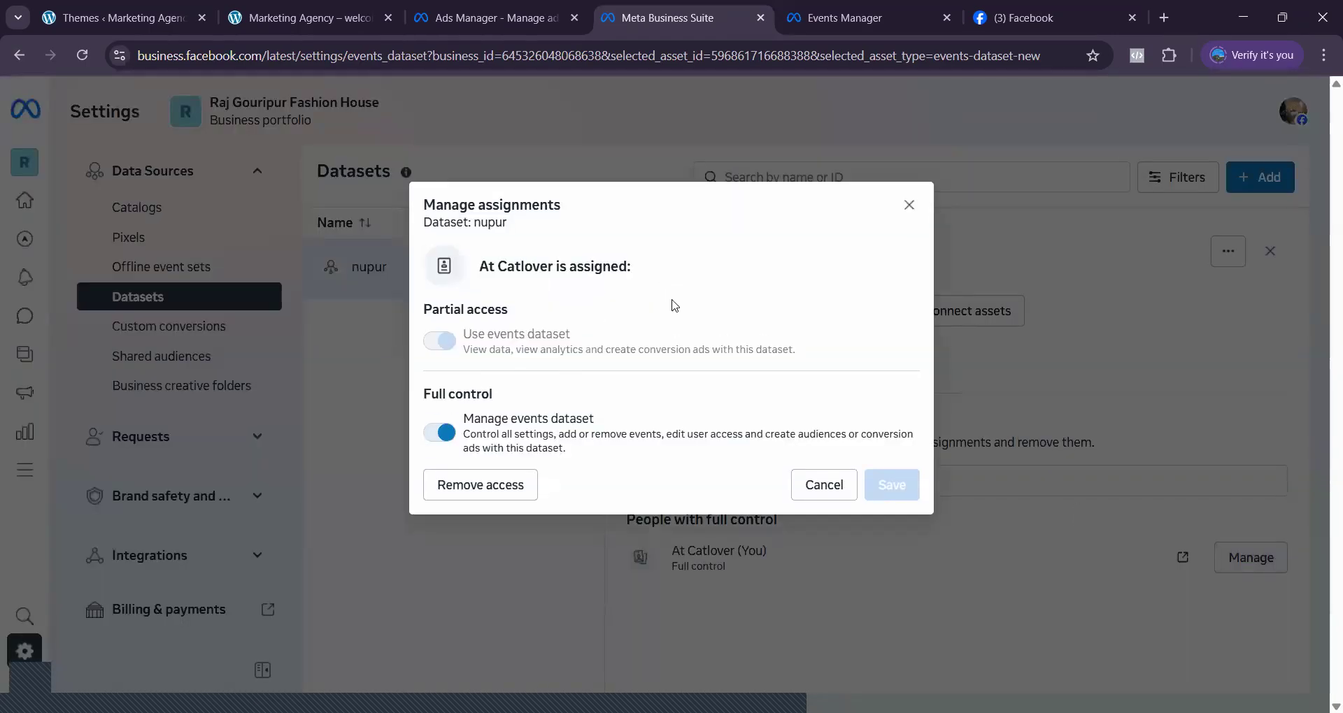
click(909, 206)
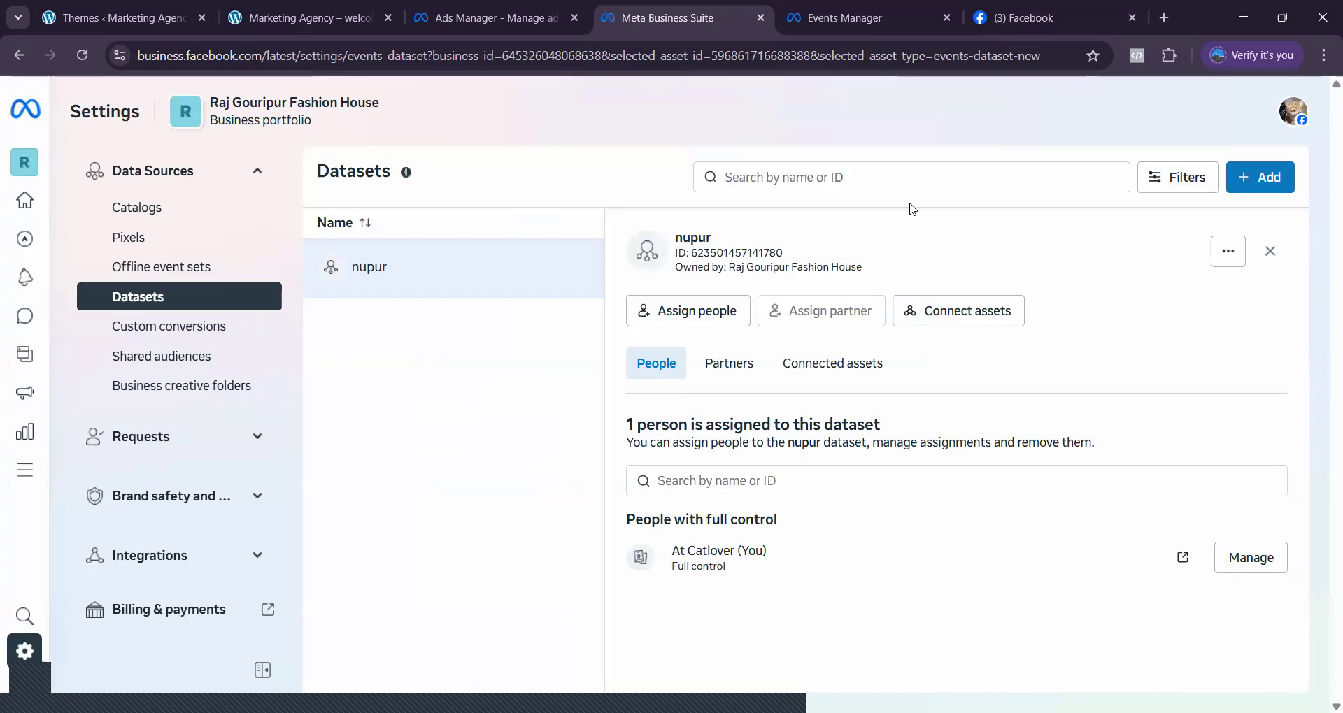
click(709, 311)
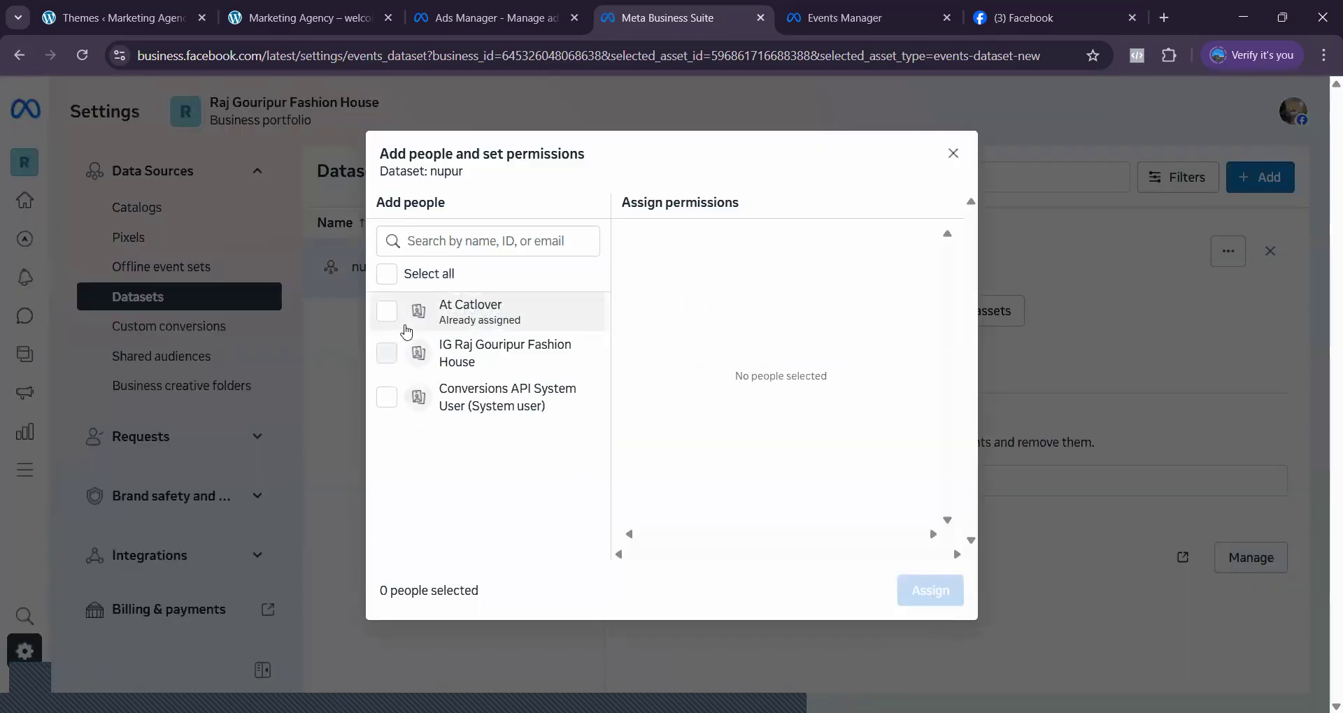
mouse_move(385, 350)
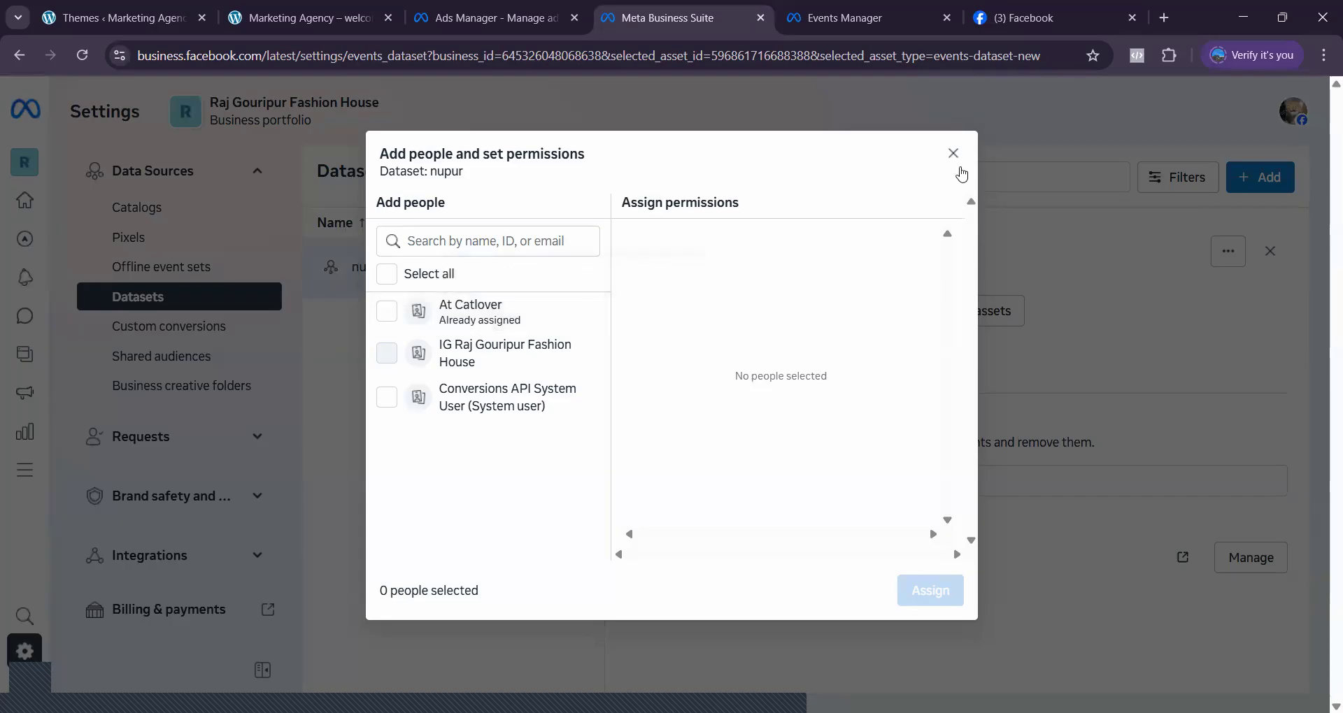
click(952, 154)
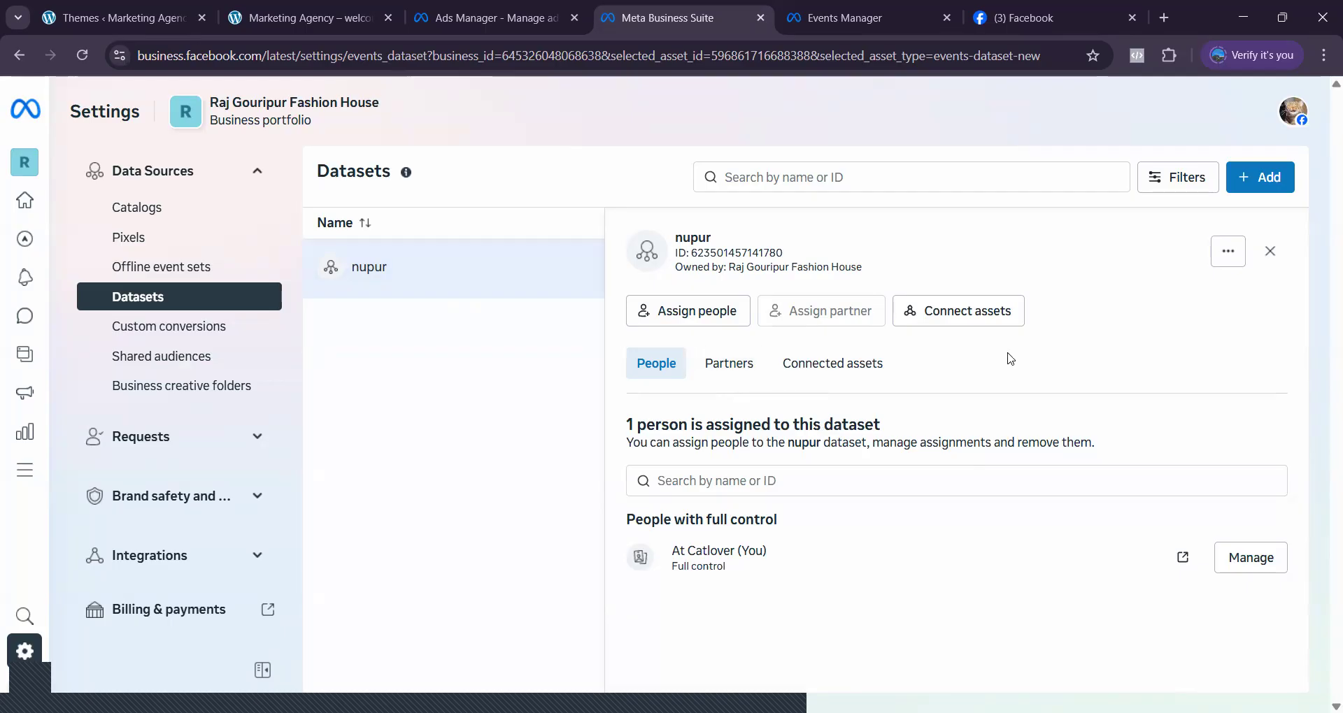
- Search the ad accounts connectable to the nupur dataset for the Facebook page ID again and clear the search
click(970, 320)
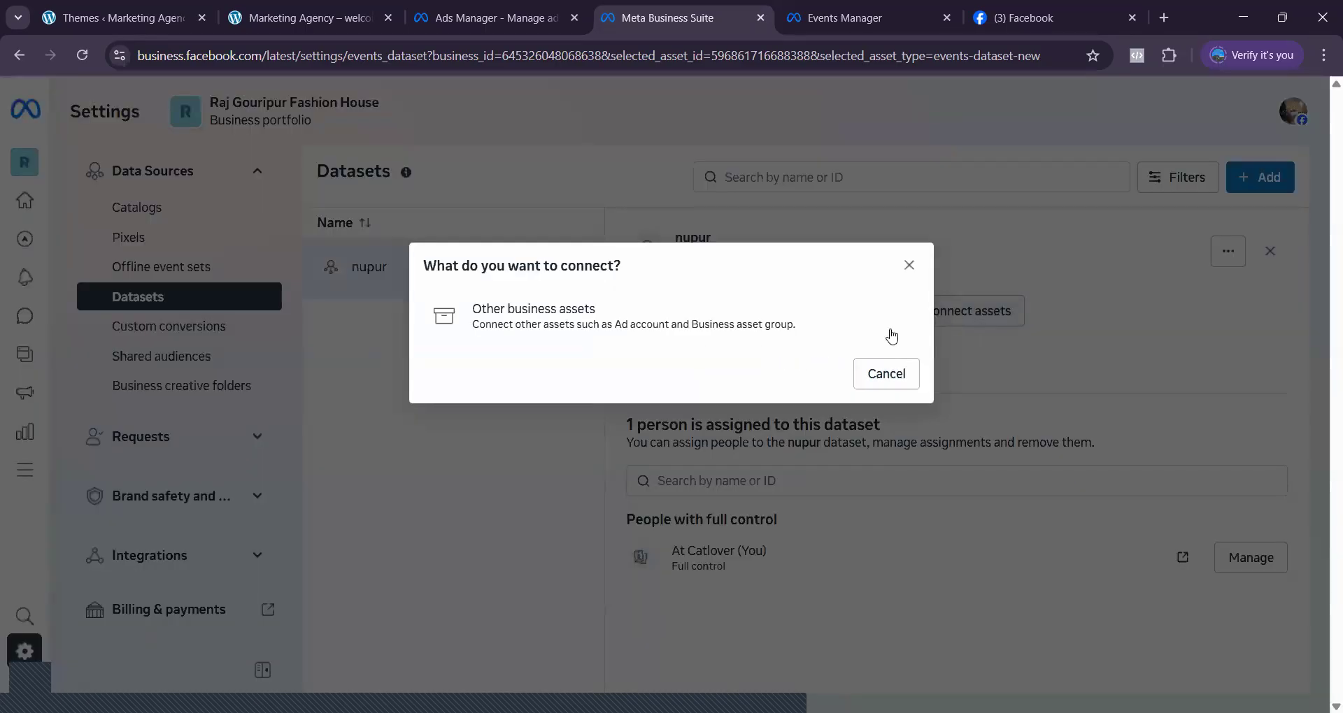
click(722, 333)
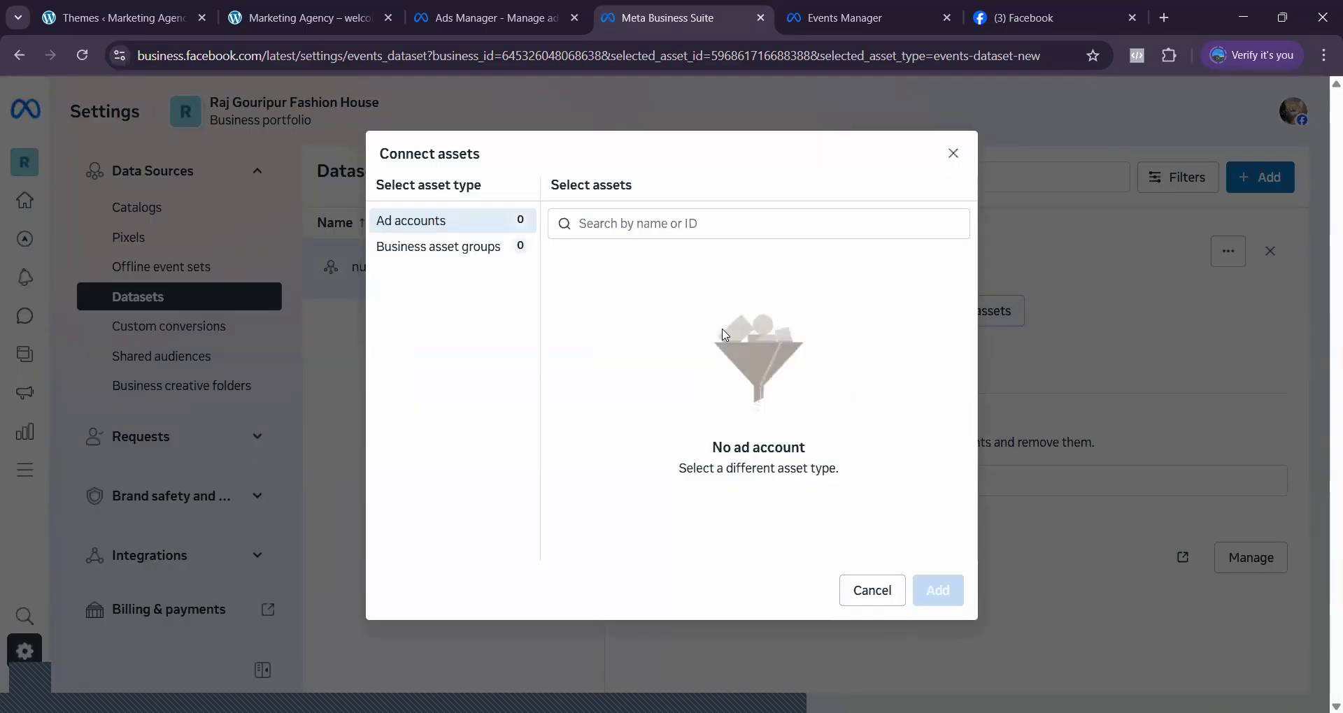
click(636, 224)
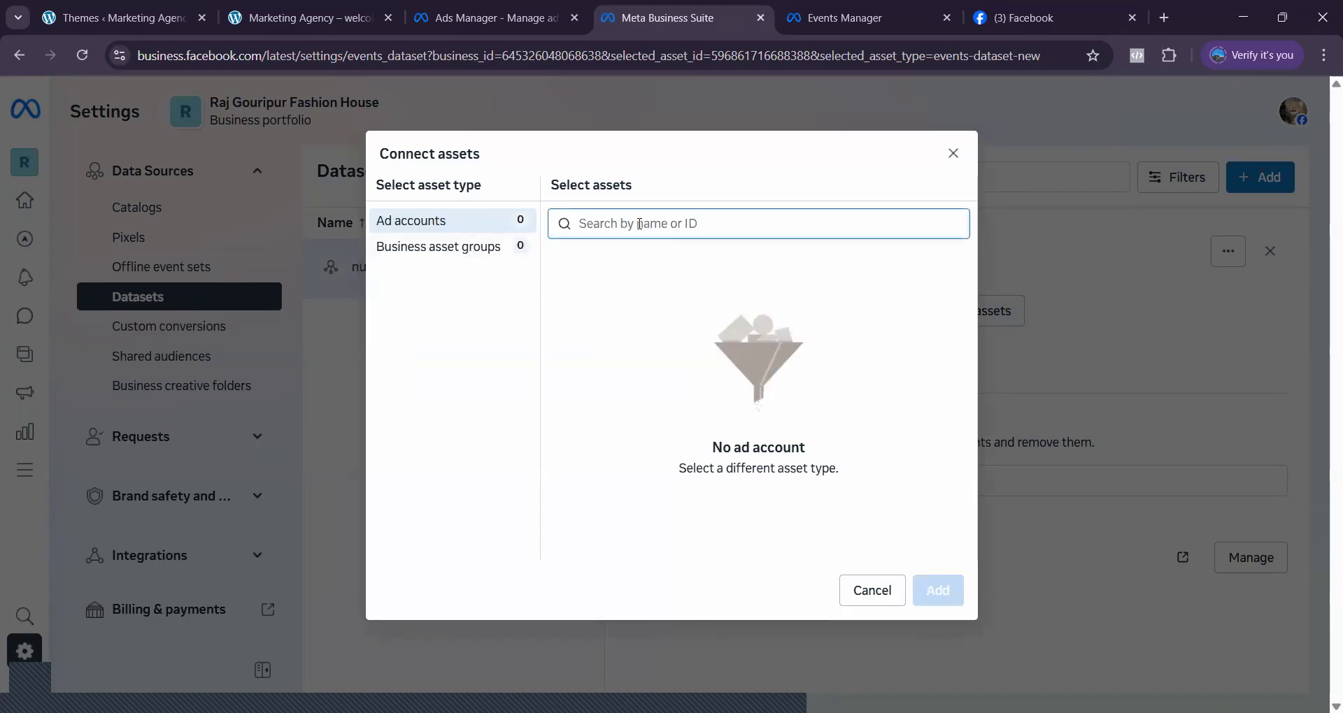
key(ctrl+v)
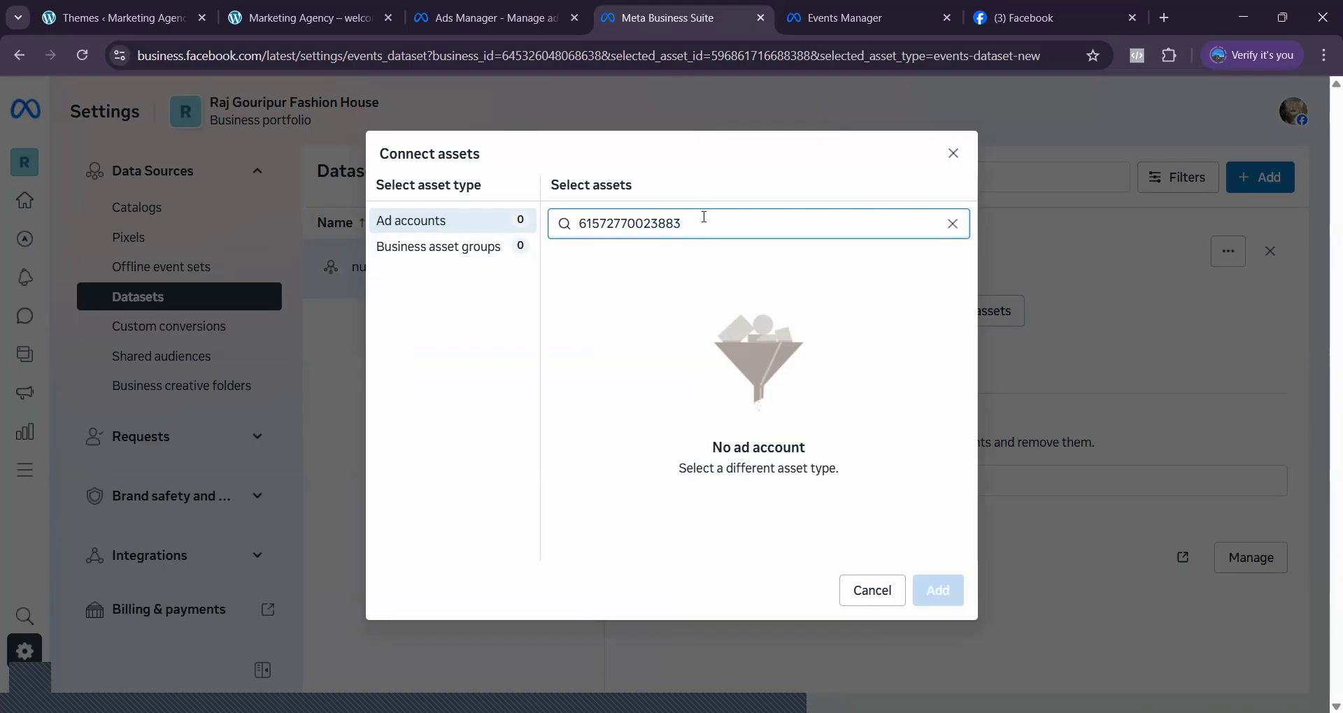
key(BackSpace)
key(BackSpace)
key(BackSpace)
key(BackSpace)
key(BackSpace)
key(BackSpace)
key(BackSpace)
key(BackSpace)
key(BackSpace)
key(BackSpace)
key(BackSpace)
key(BackSpace)
key(BackSpace)
key(BackSpace)
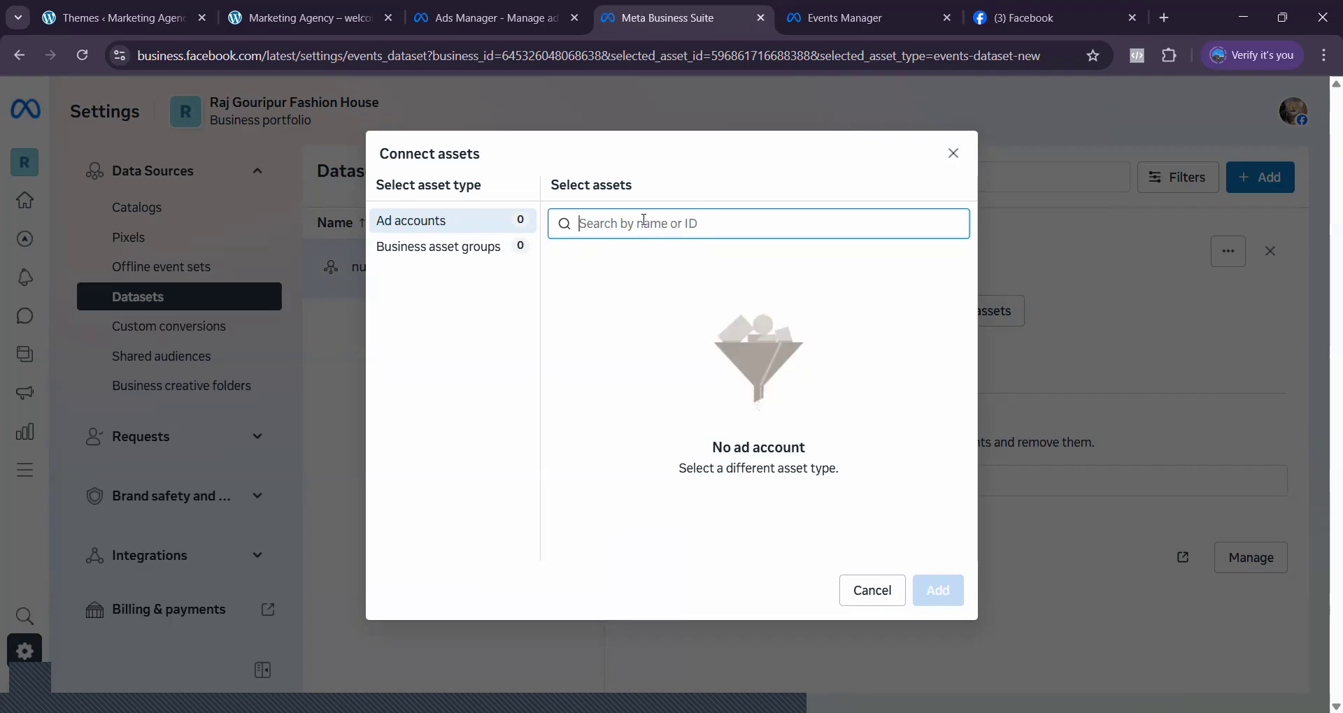
- Search the connectable ad accounts for "Raj", clear the search, and close the asset connection dialog
text(Raj)
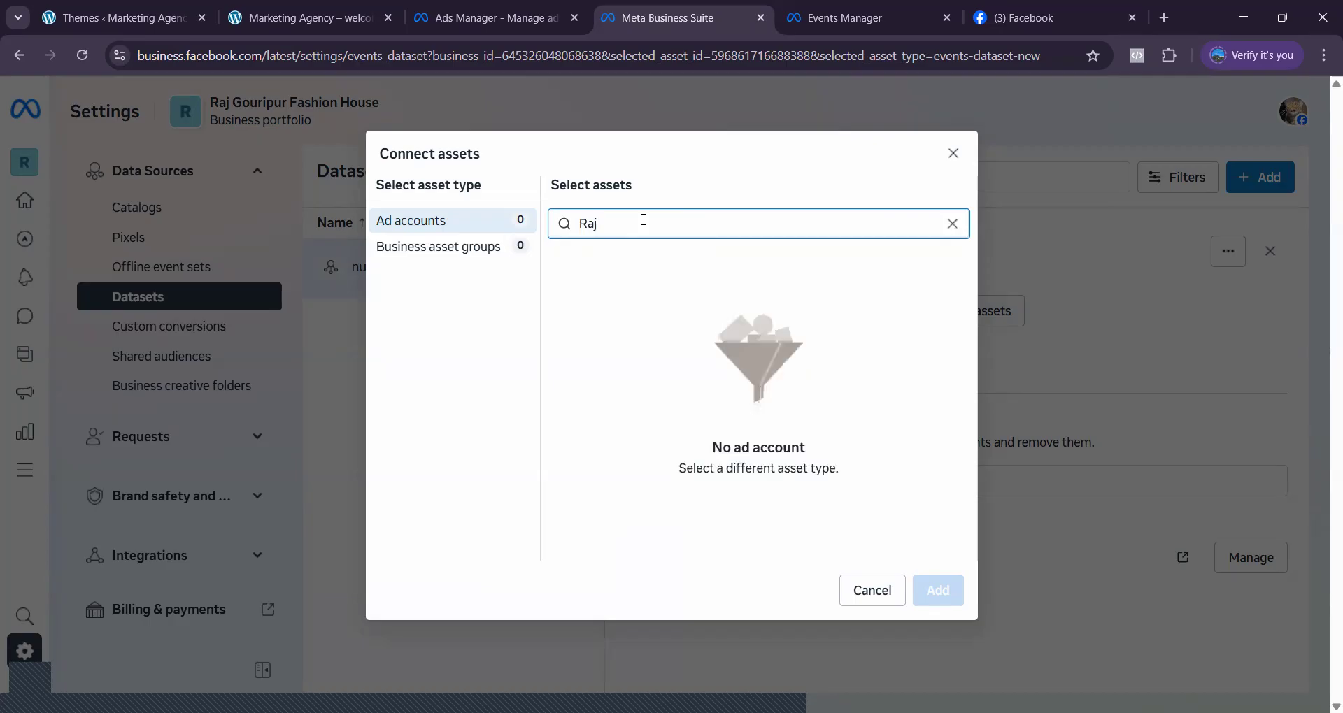
key(BackSpace)
key(BackSpace)
key(BackSpace)
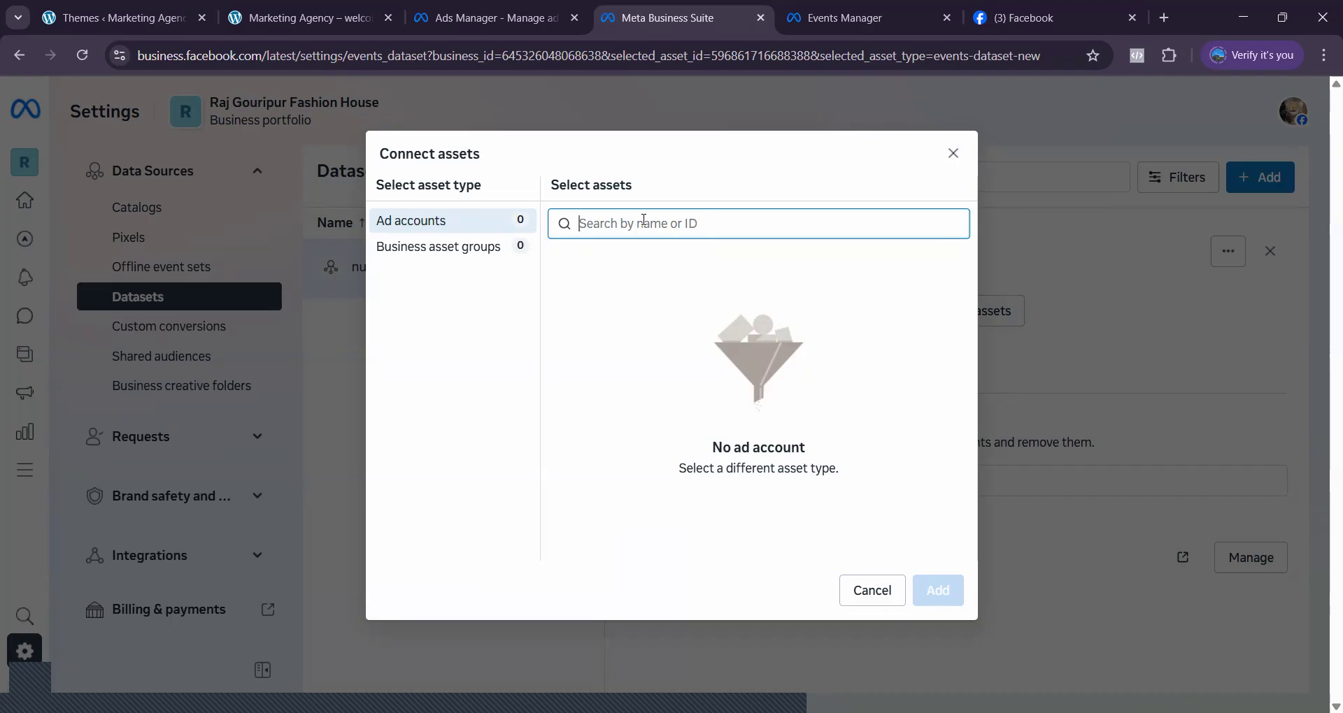
click(952, 153)
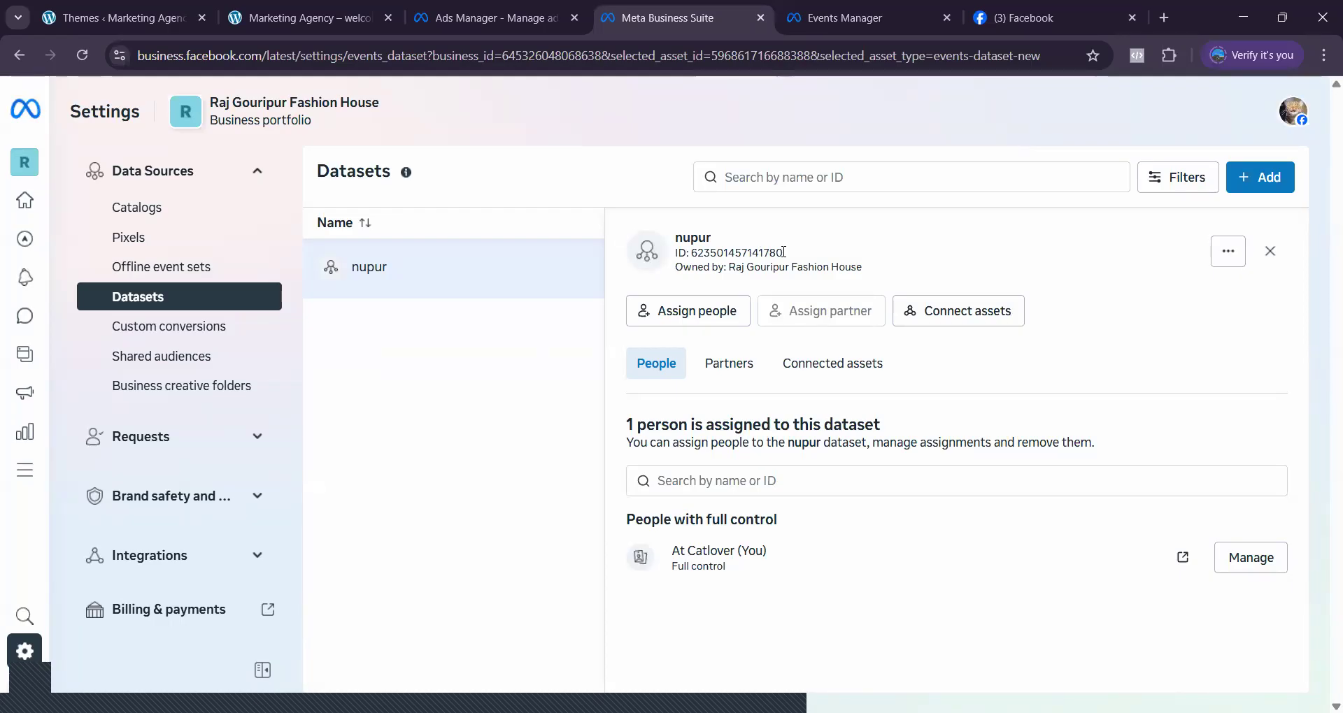
- Copy the nupur dataset's ID and try to find a connectable ad account or business asset group with it
drag(783, 252, 691, 248)
key(ctrl+c)
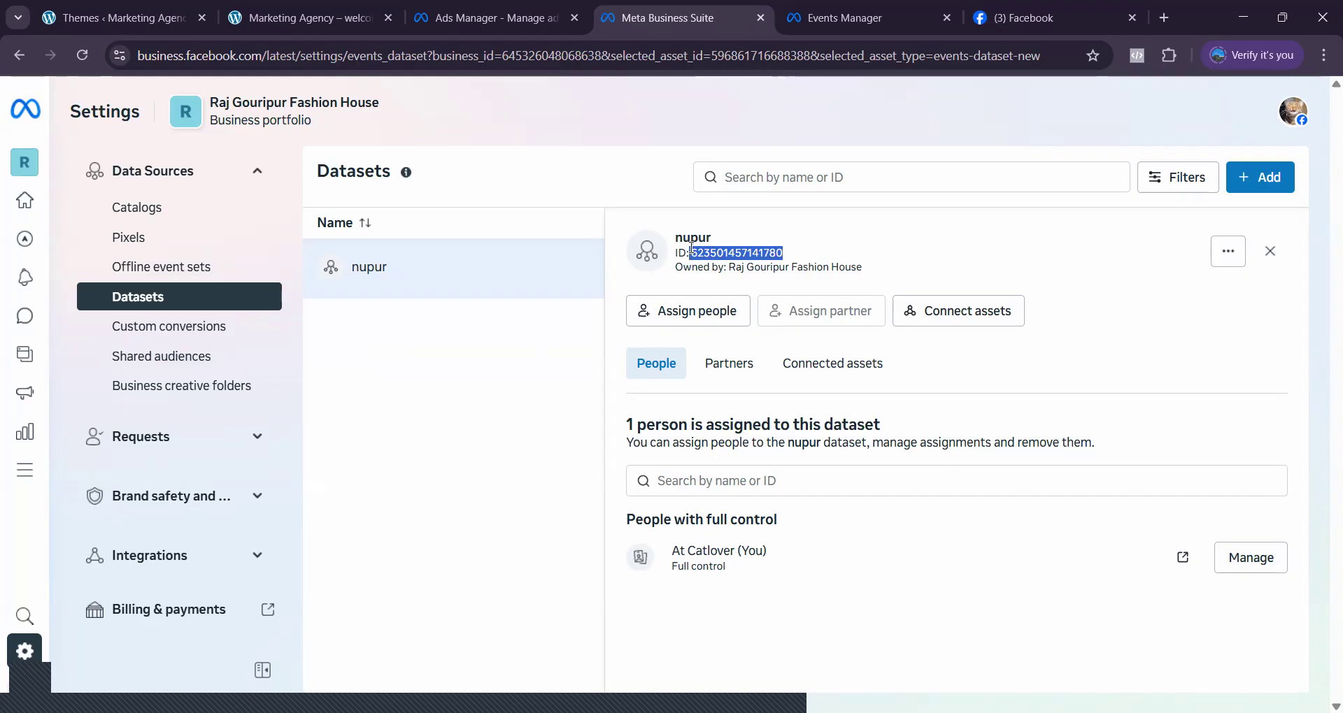
click(957, 313)
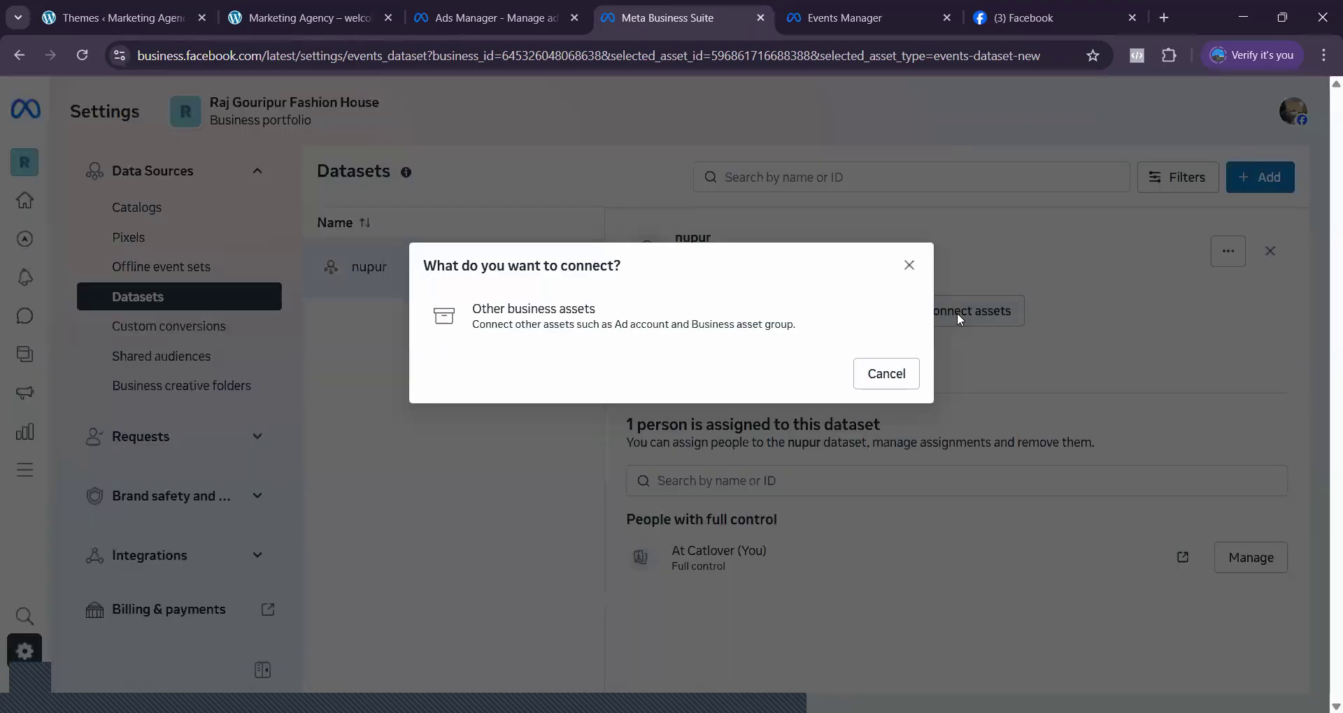
click(657, 324)
click(605, 223)
key(ctrl+v)
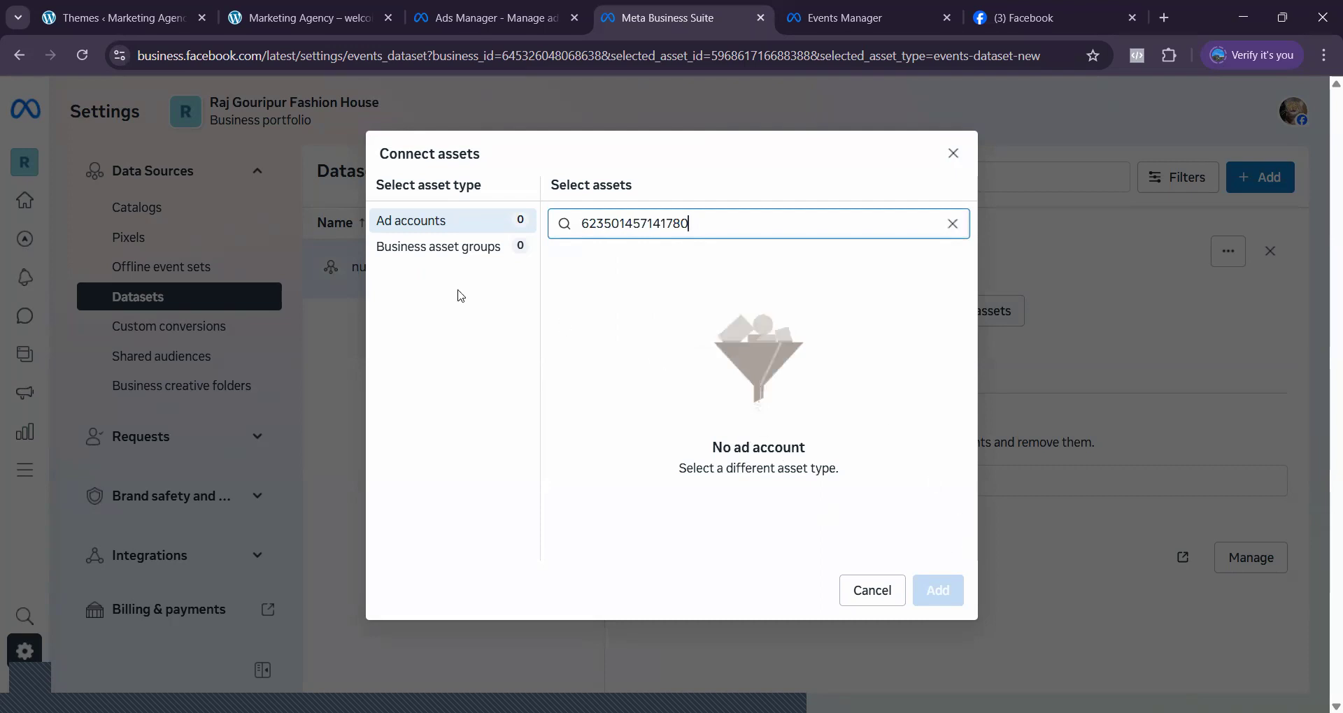
click(435, 259)
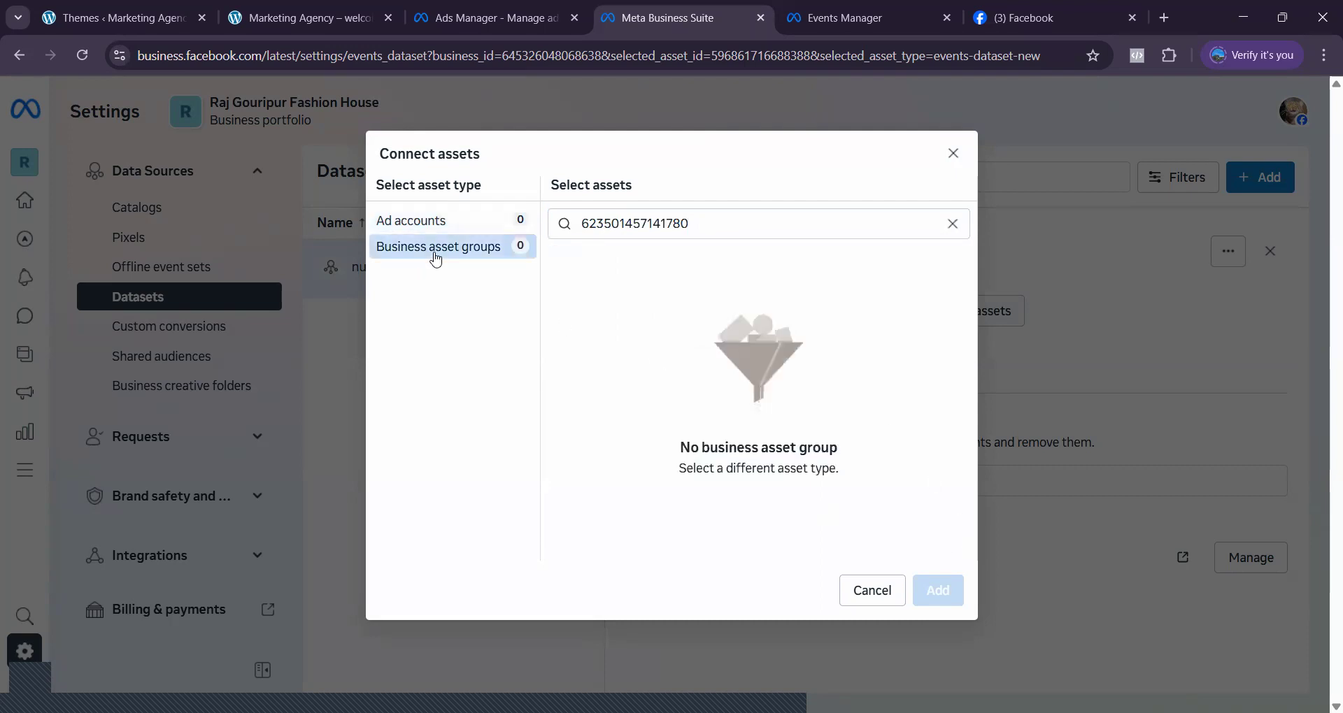
click(951, 154)
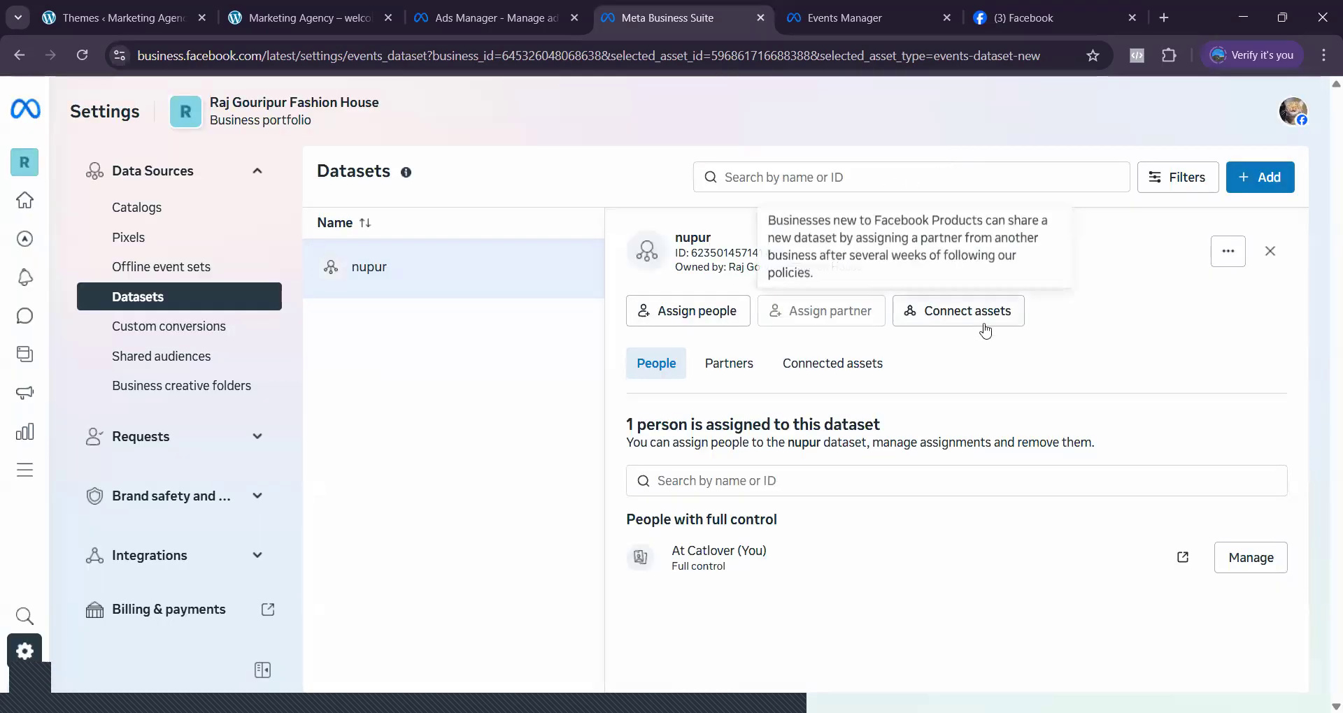
- Check the partners and connected assets of the nupur dataset
mouse_move(853, 307)
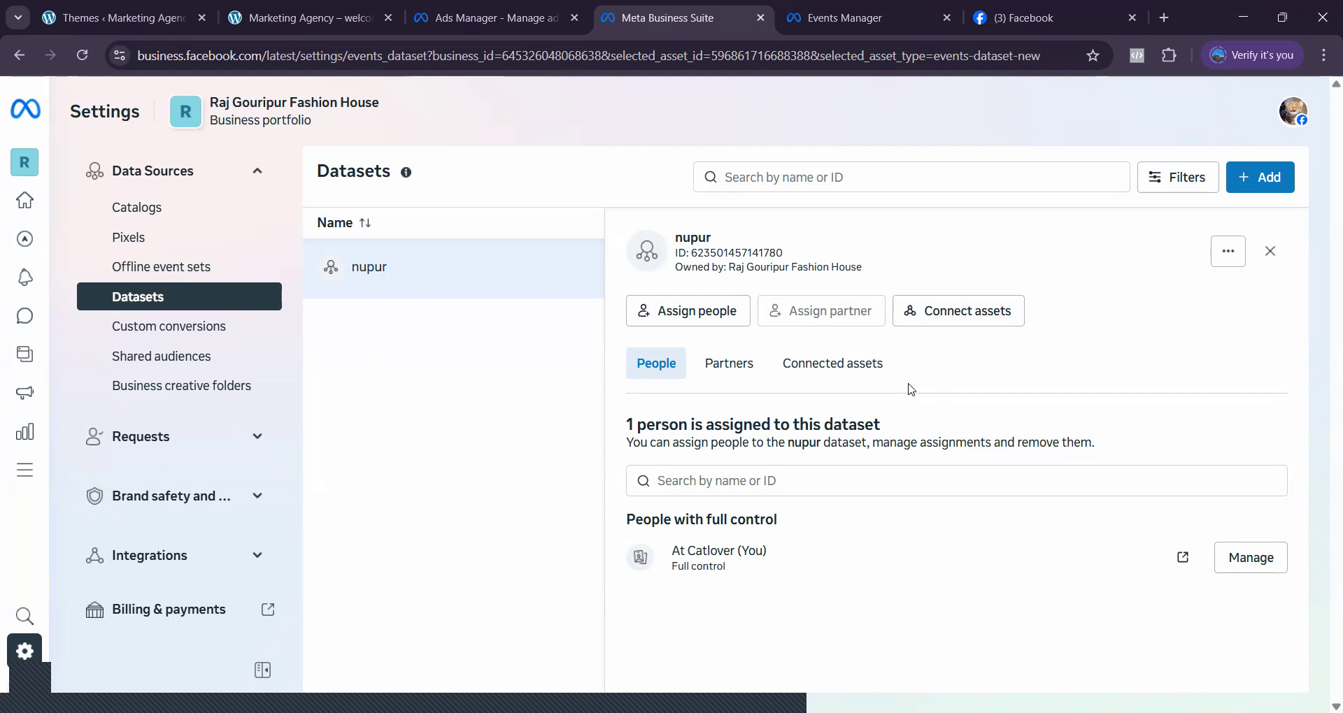
click(727, 366)
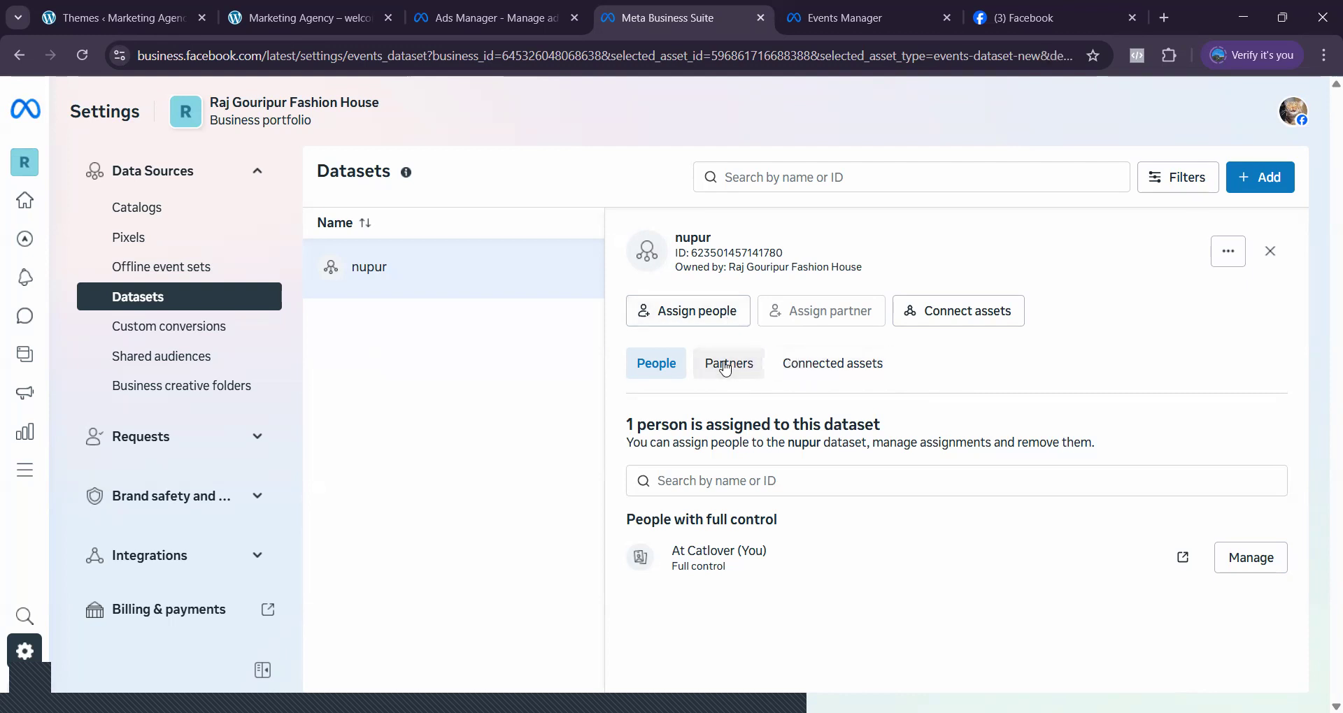
click(808, 367)
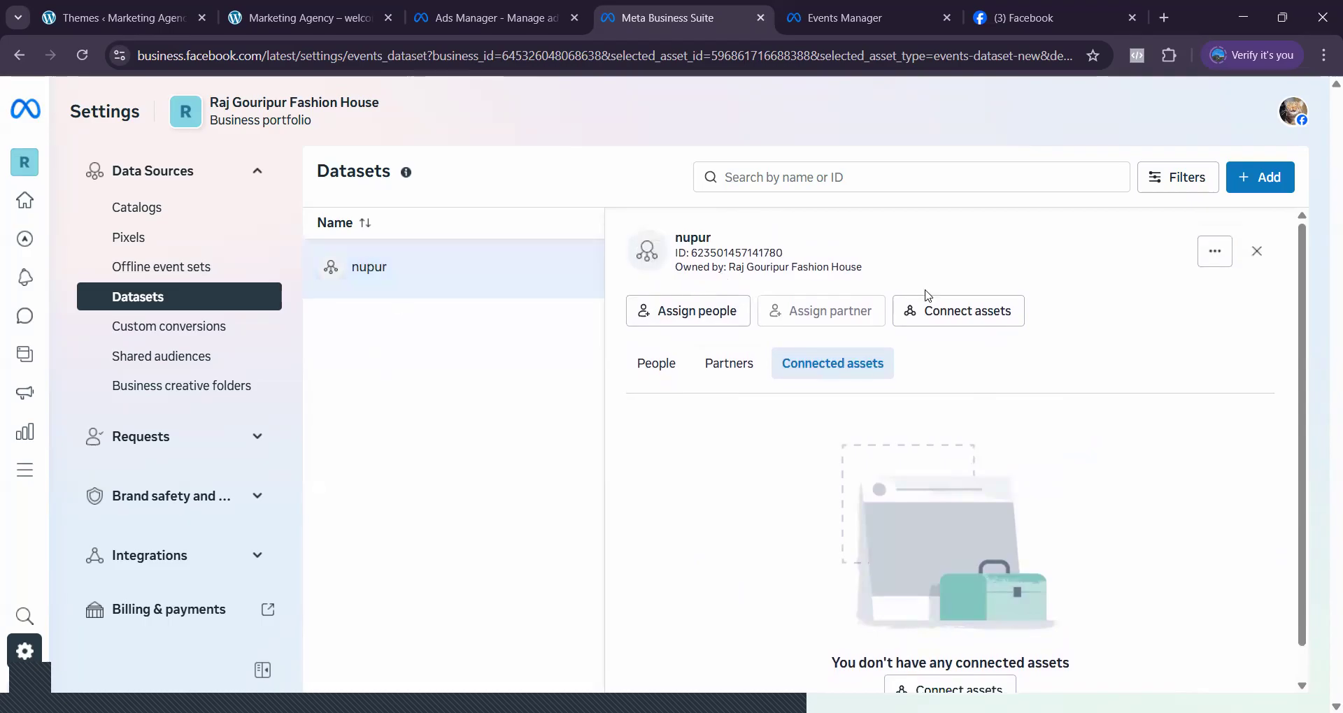
click(1250, 190)
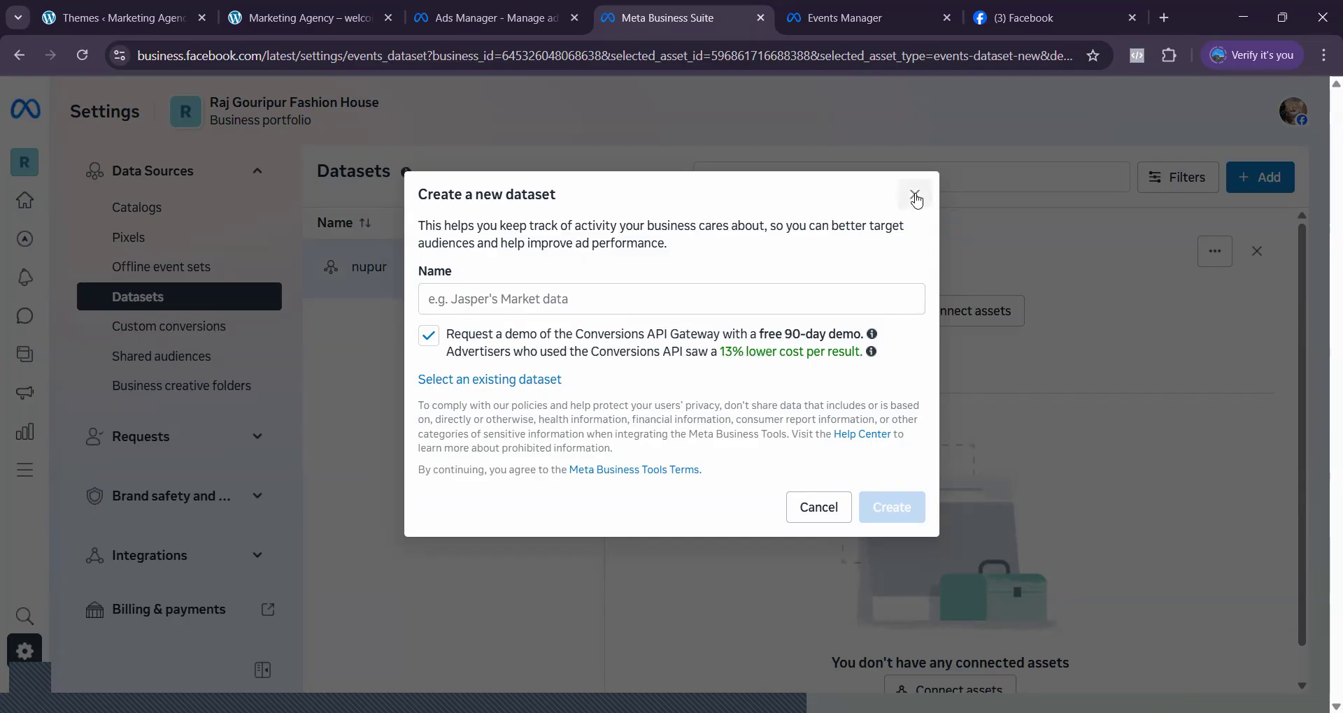
click(914, 194)
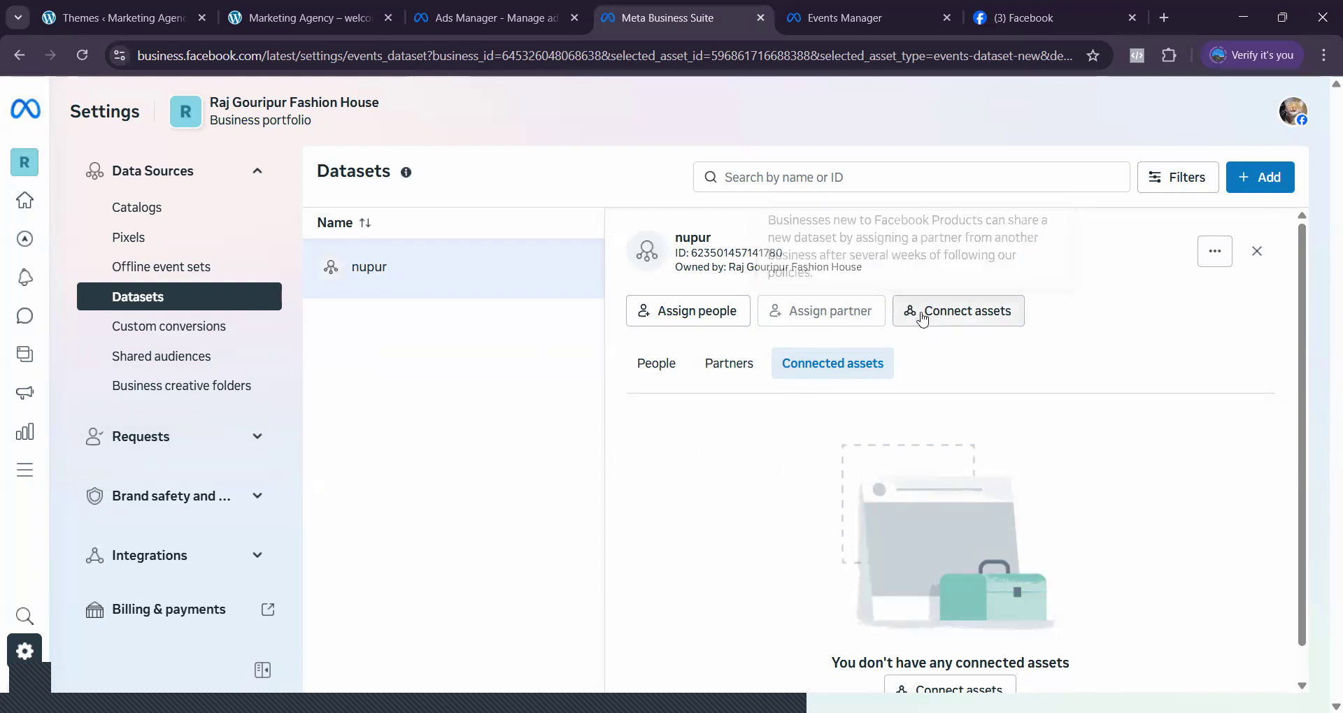
click(924, 321)
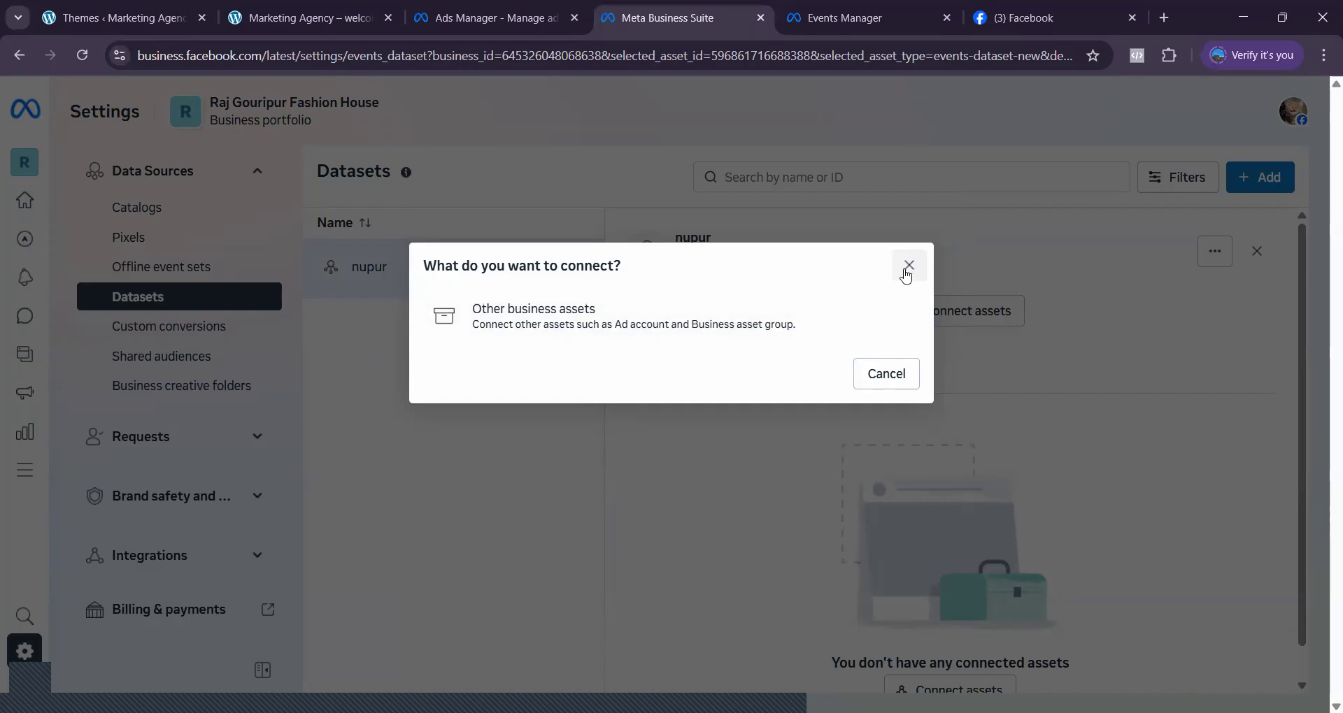
click(909, 266)
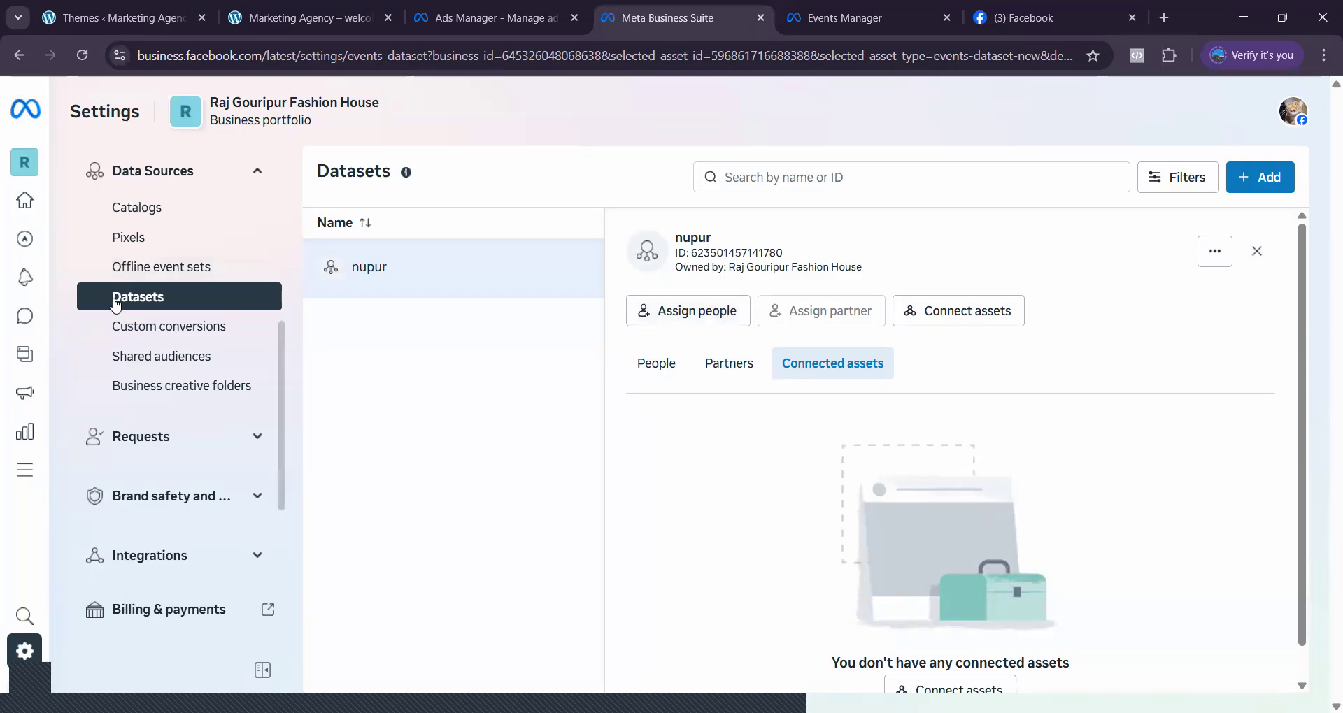
- Open the business assets list in the Raj Gouripur Fashion House portfolio settings
scroll(803, 362, down, 1)
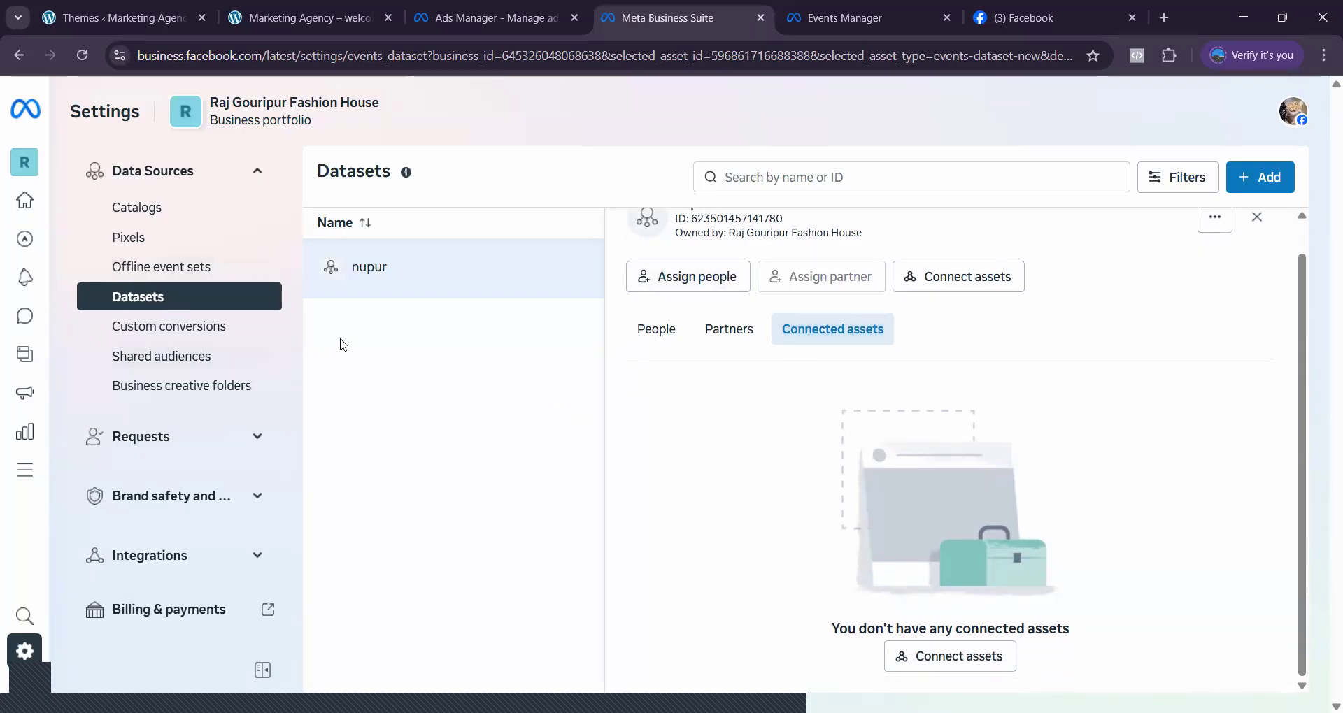
scroll(206, 381, down, 1)
scroll(203, 384, down, 4)
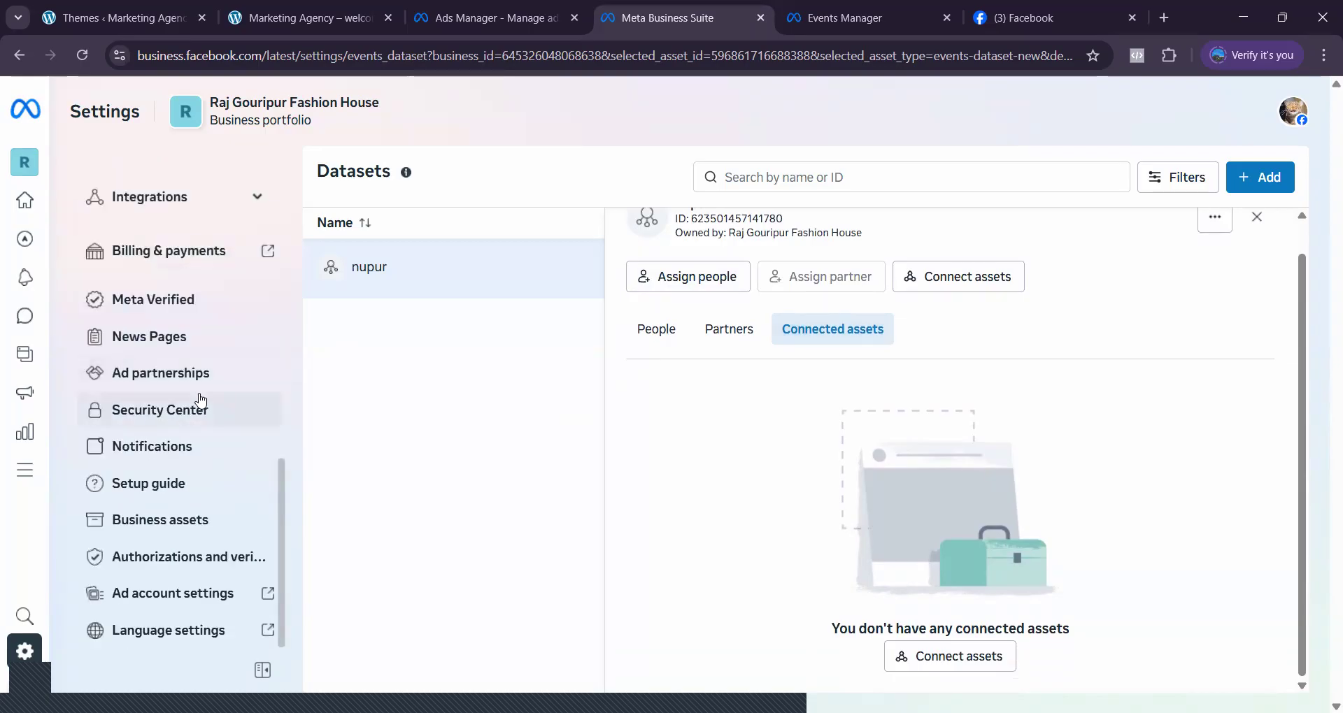
click(183, 521)
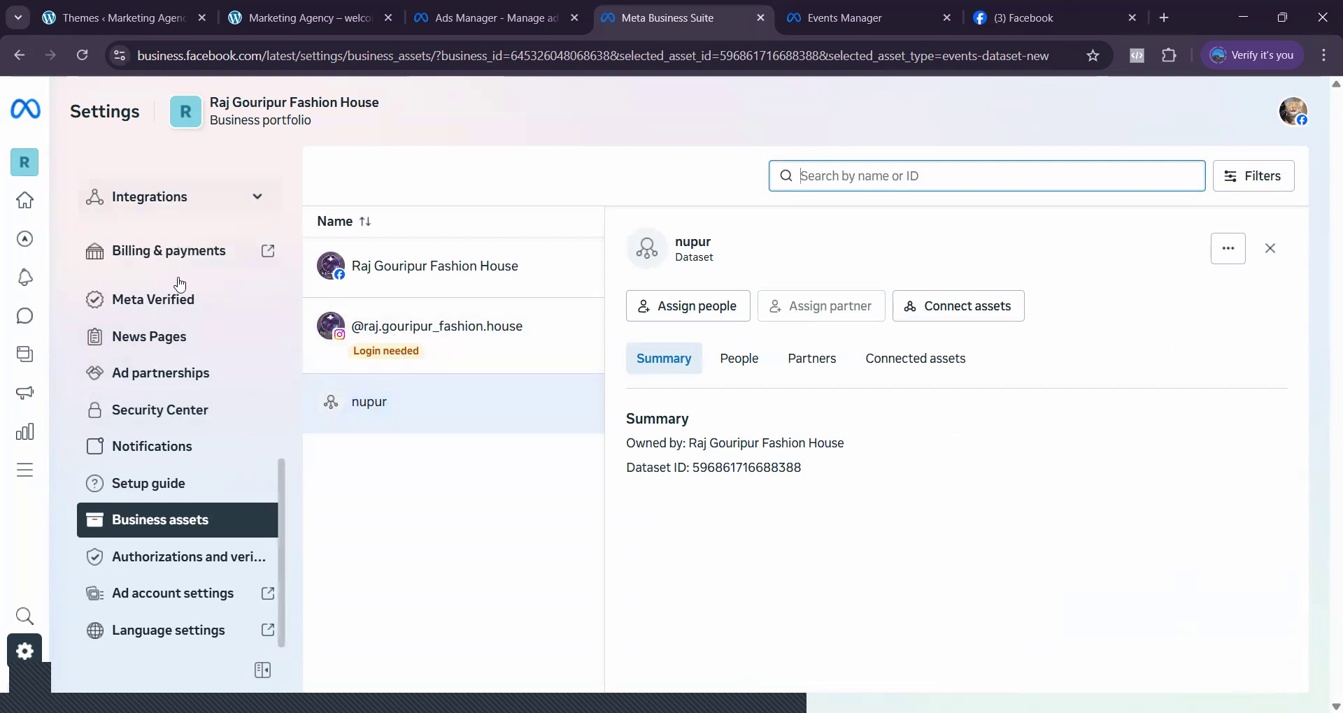
- Check the portfolio's ad account setup and its list of ad accounts, and close that browser tab
click(214, 598)
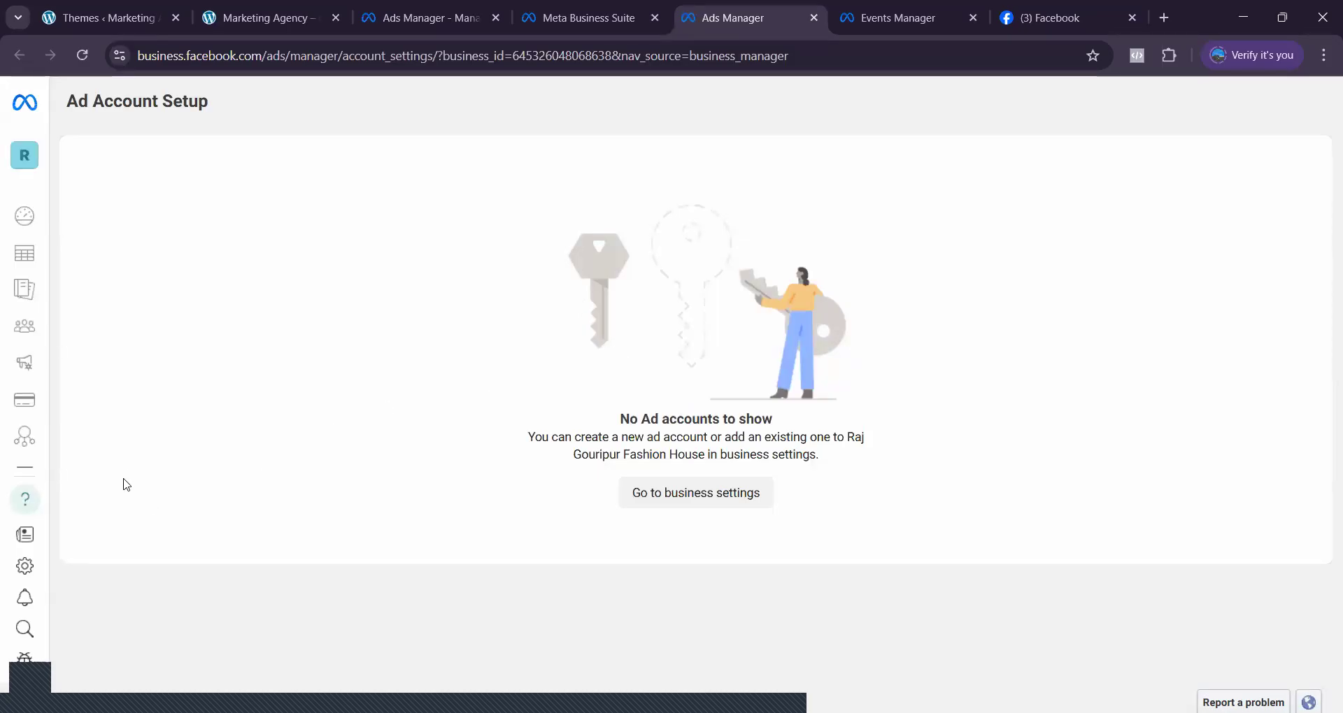
click(729, 504)
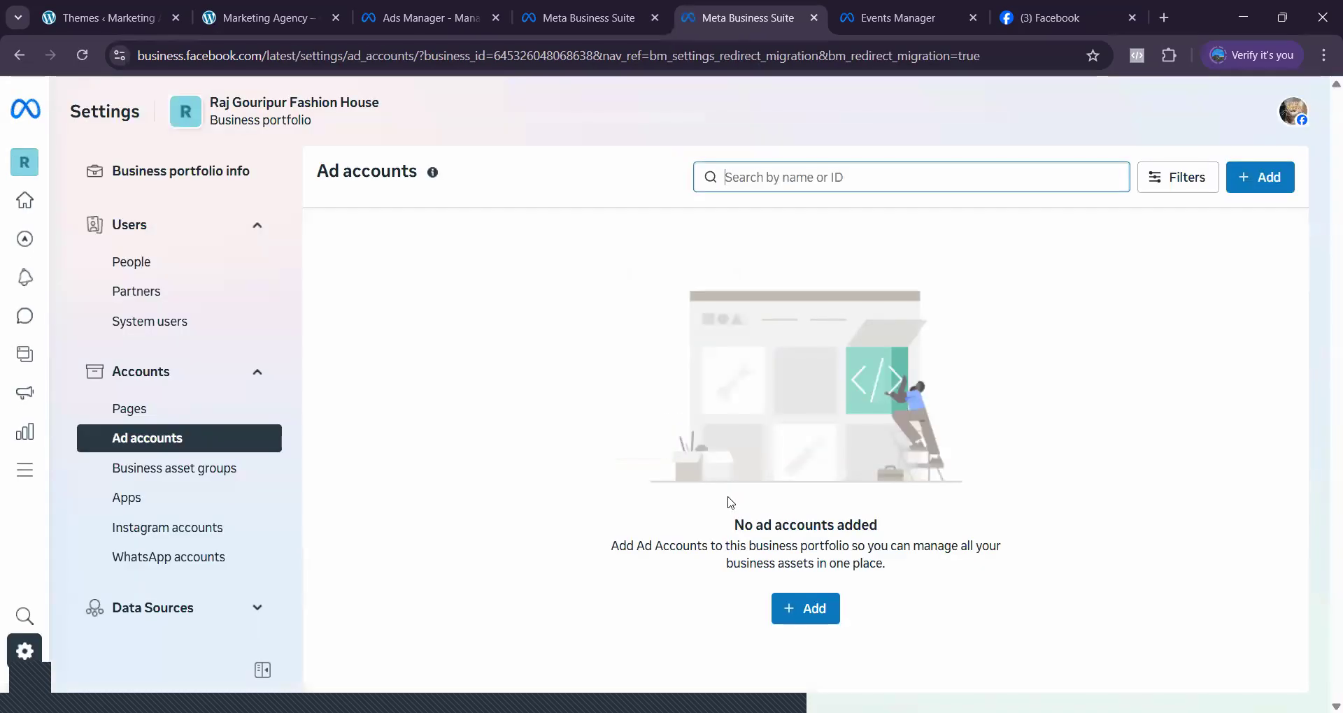
click(814, 18)
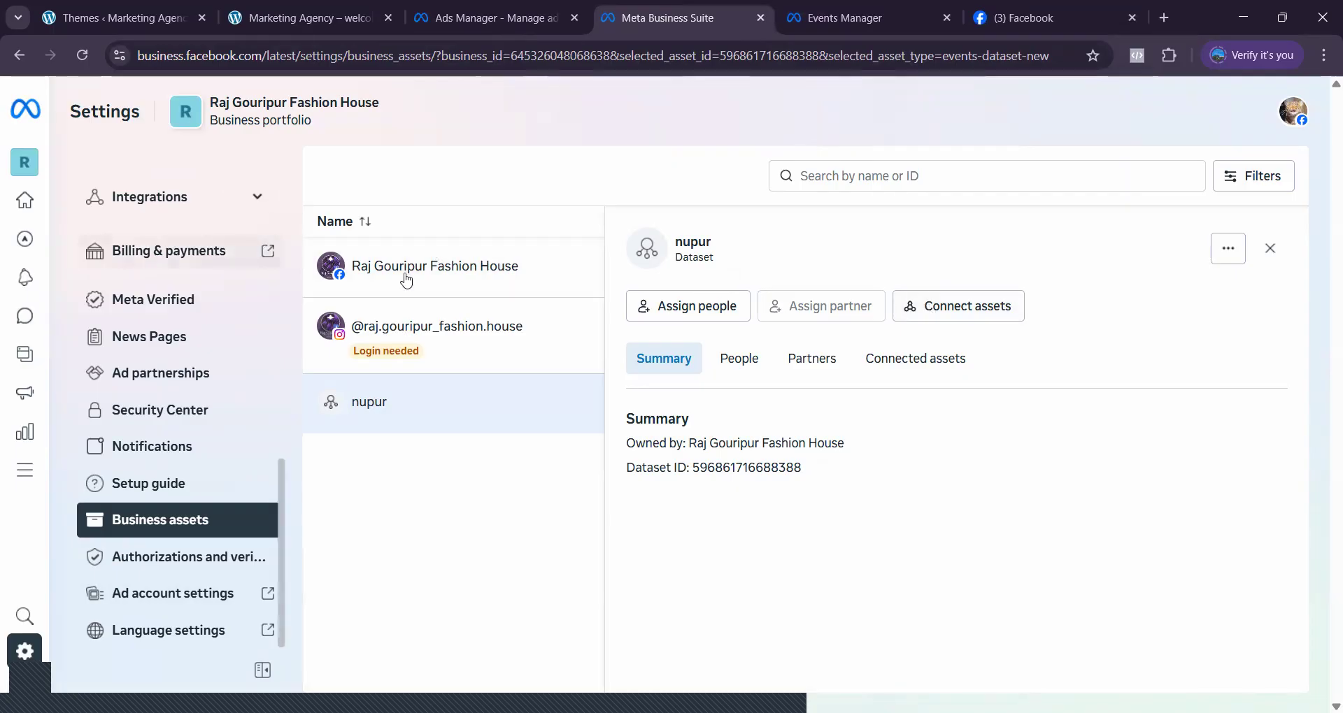
- Open the Raj Gouripur Fashion House Facebook Page among the business assets and copy its Page ID
drag(404, 273, 245, 263)
scroll(244, 263, up, 3)
click(442, 282)
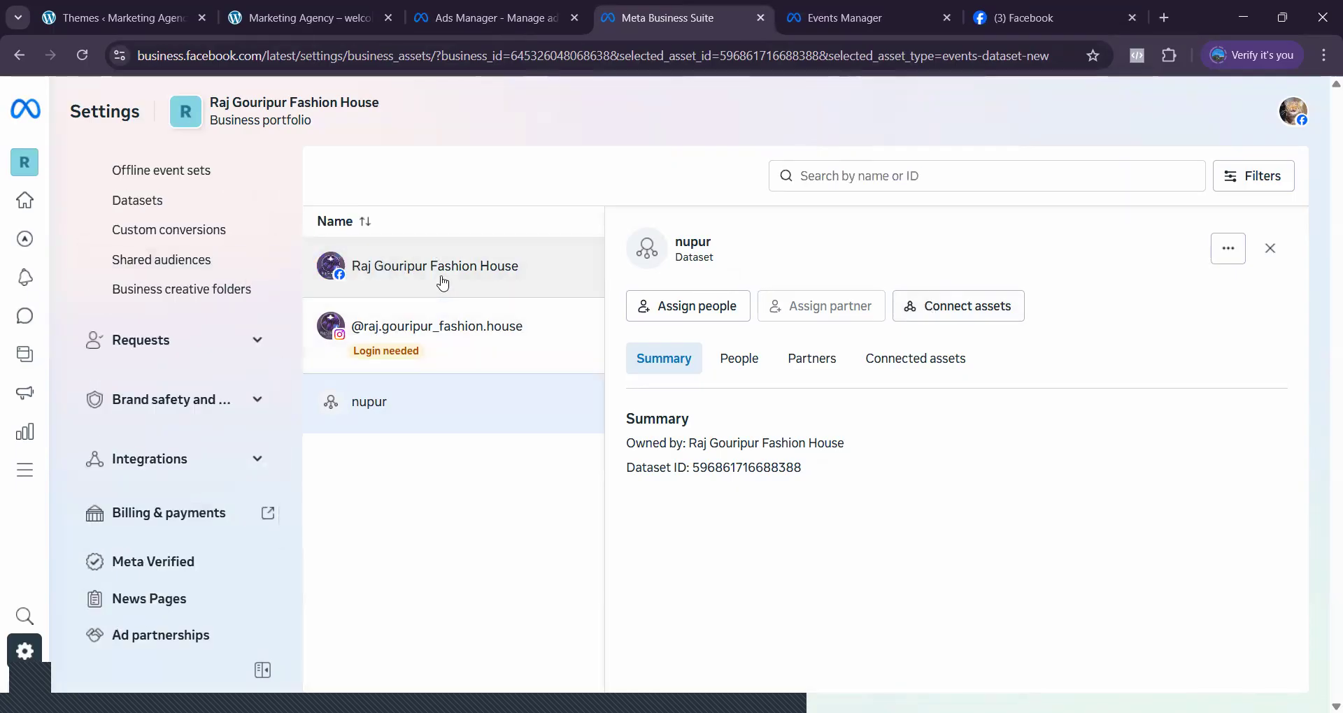
click(442, 282)
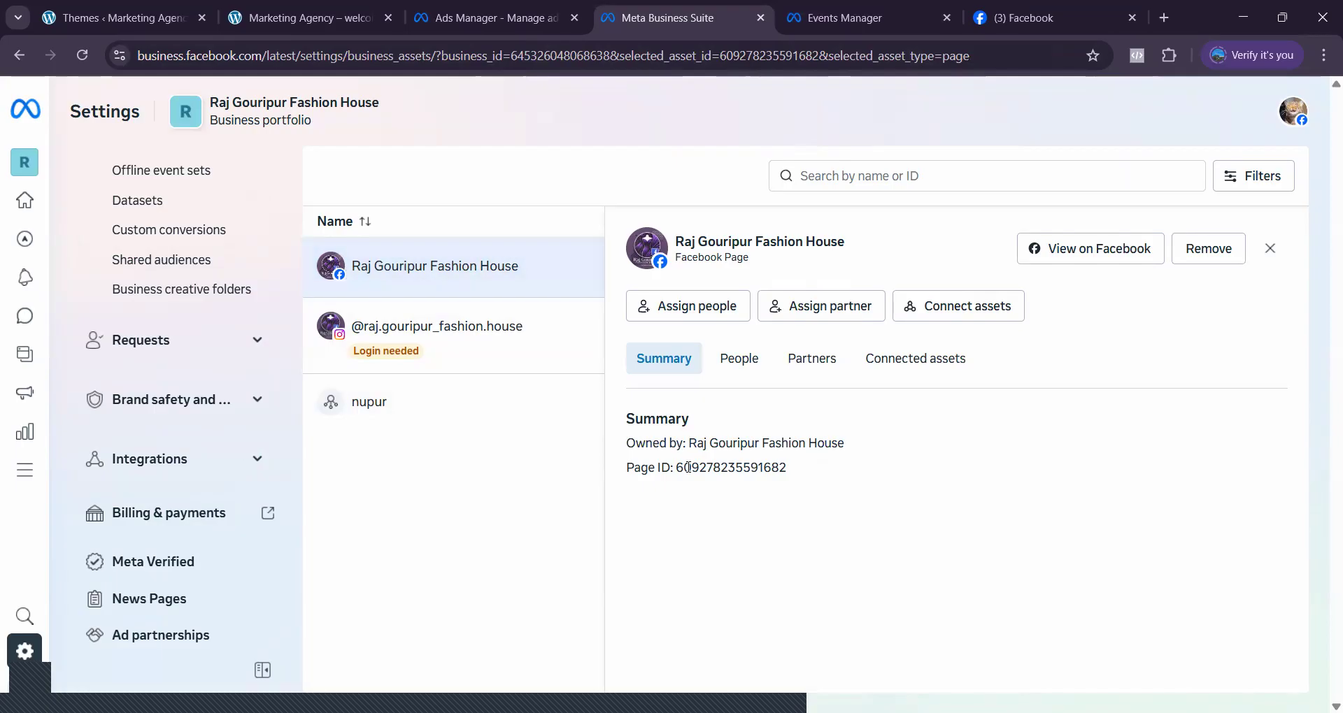
drag(788, 469, 670, 466)
key(ctrl+c)
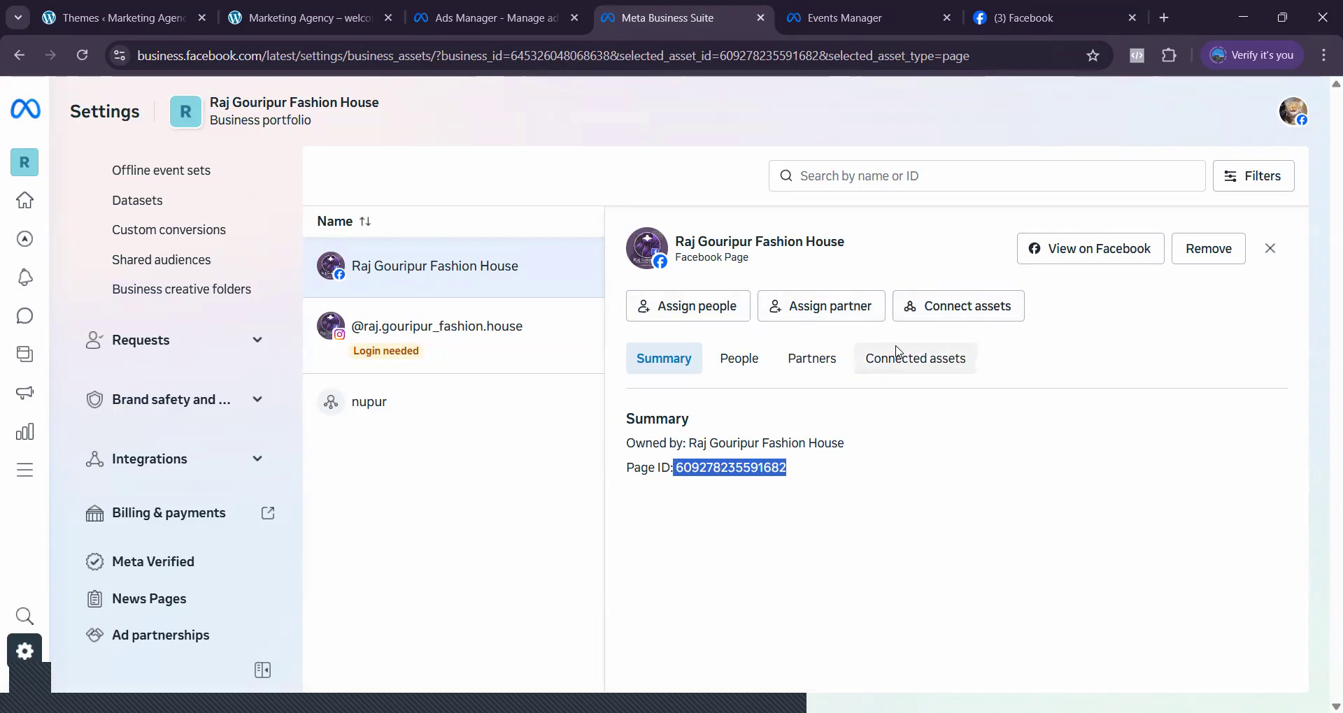
- Search the business asset groups connectable to the Facebook Page for the copied Page ID and close the connection dialog
click(939, 319)
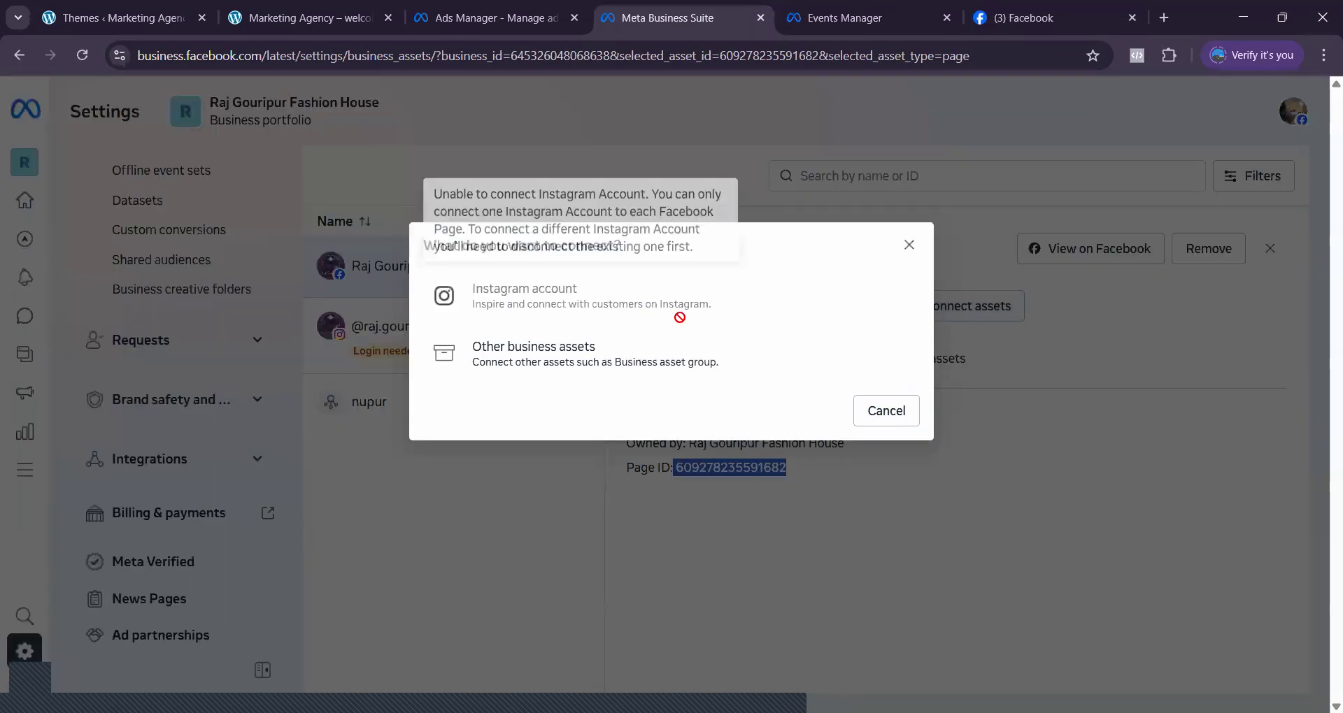
click(576, 361)
click(574, 360)
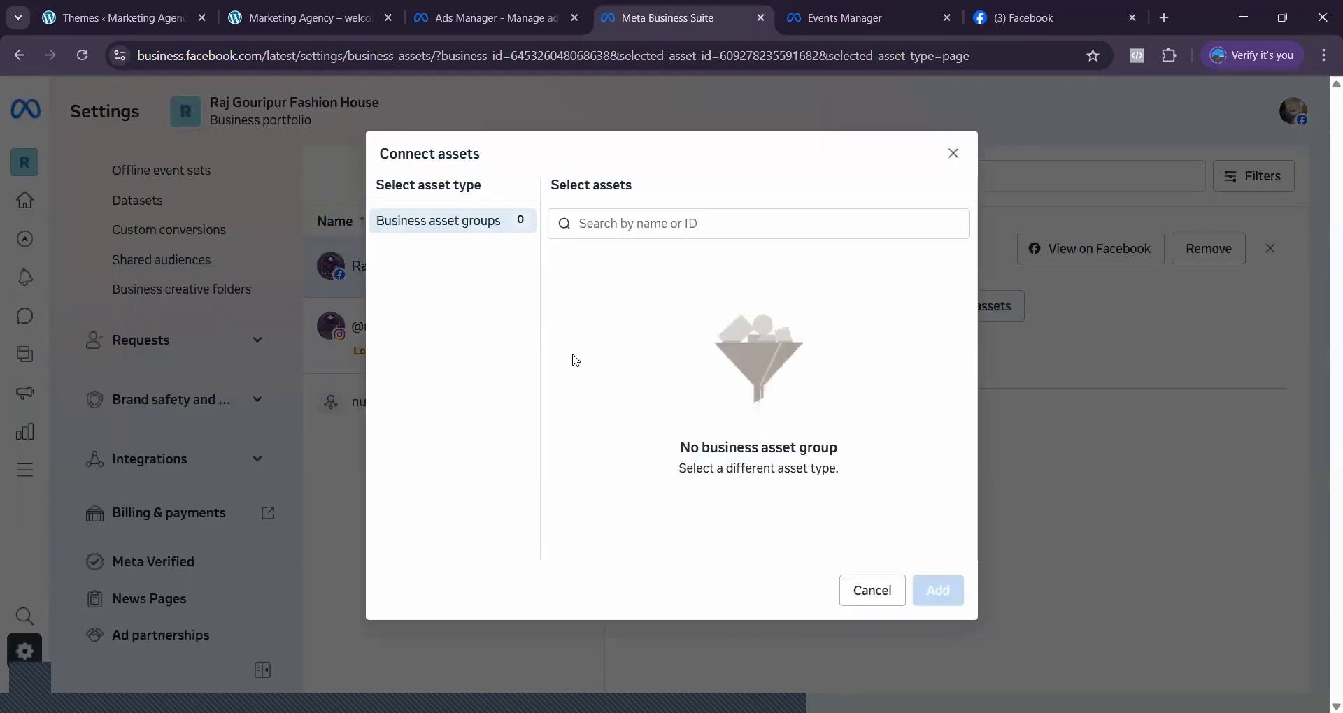
click(623, 222)
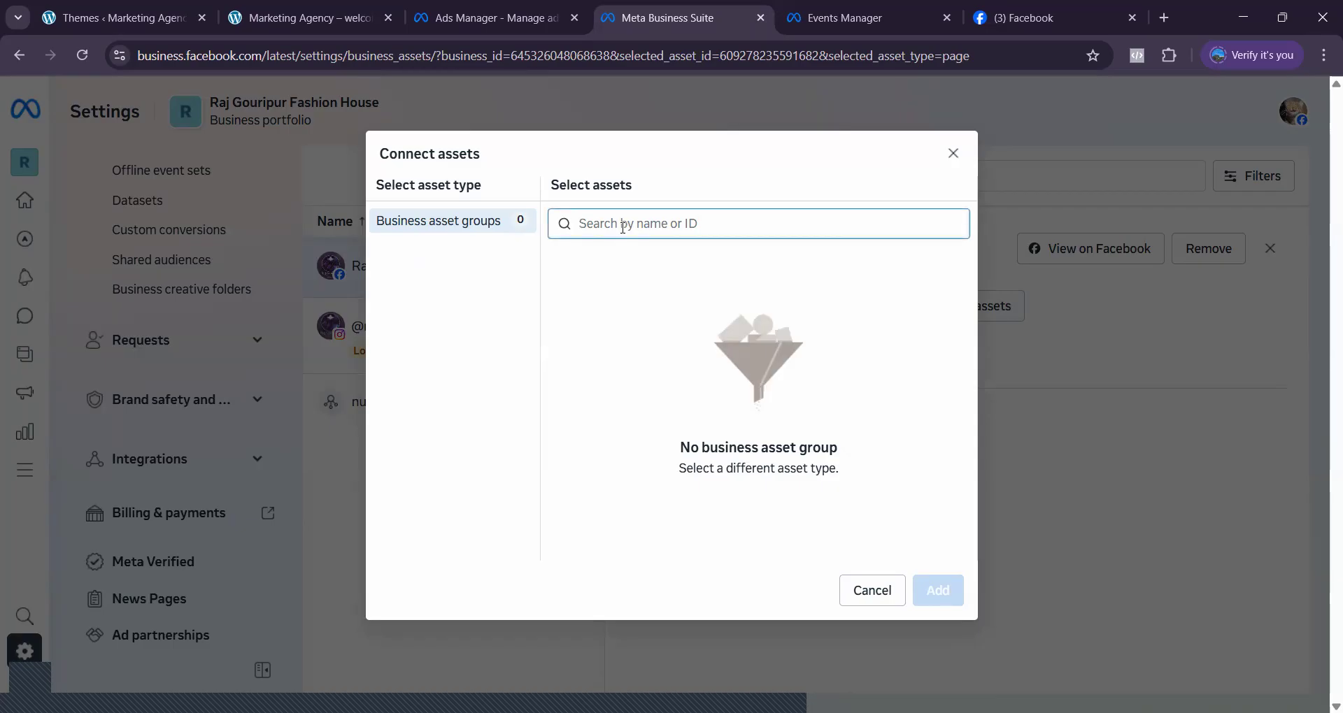
key(ctrl+v)
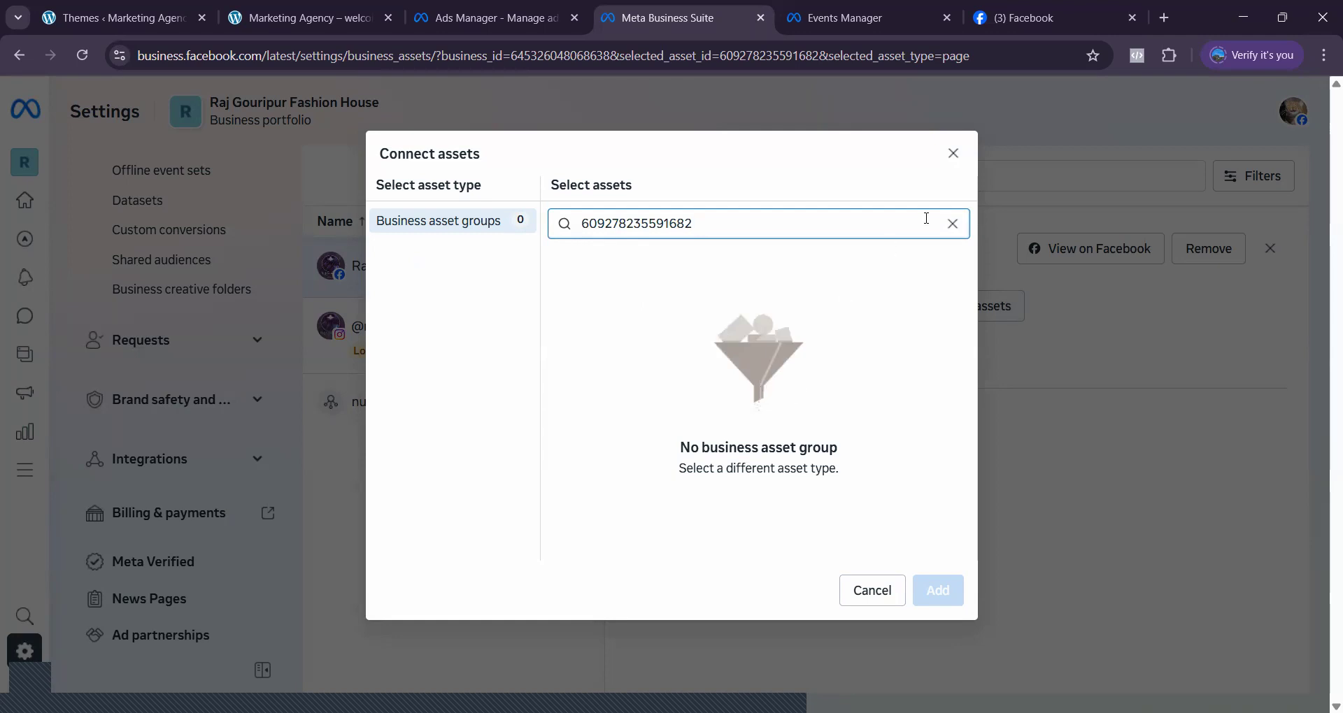
click(953, 154)
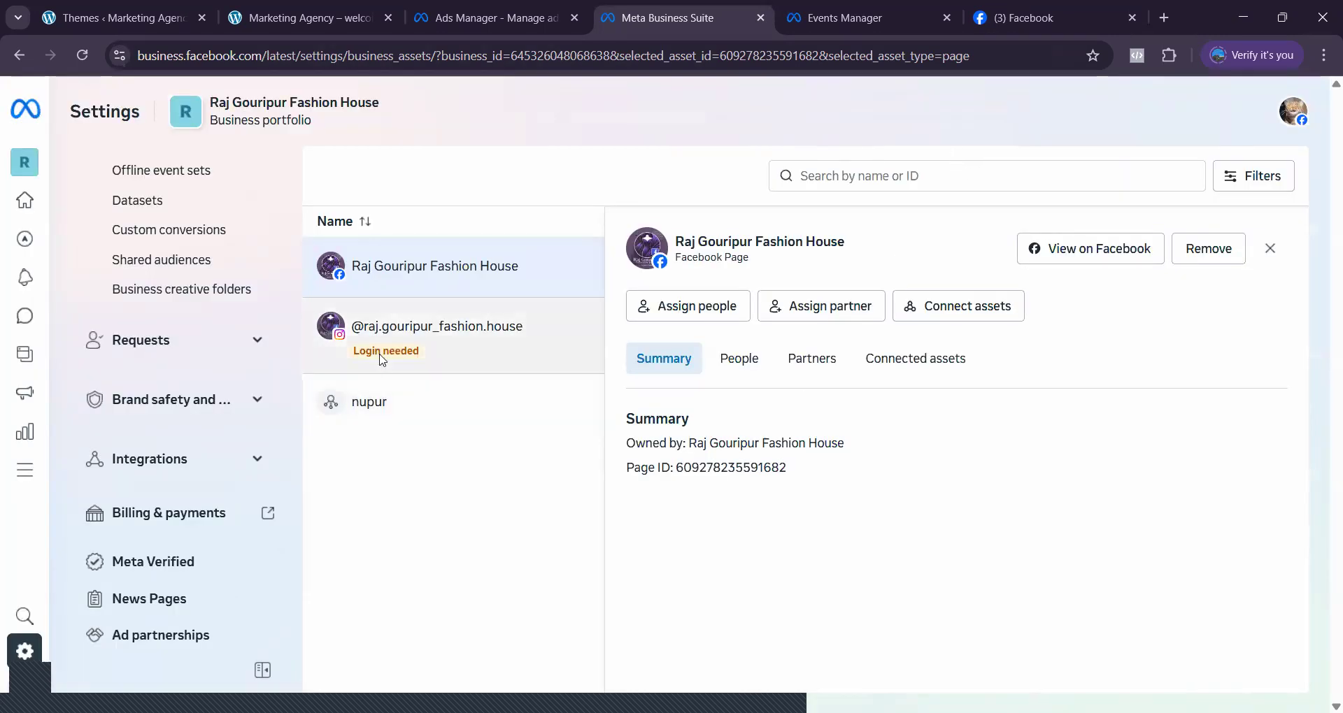
- Search the business asset groups connectable to the nupur dataset for the copied Page ID and clear the search
click(140, 202)
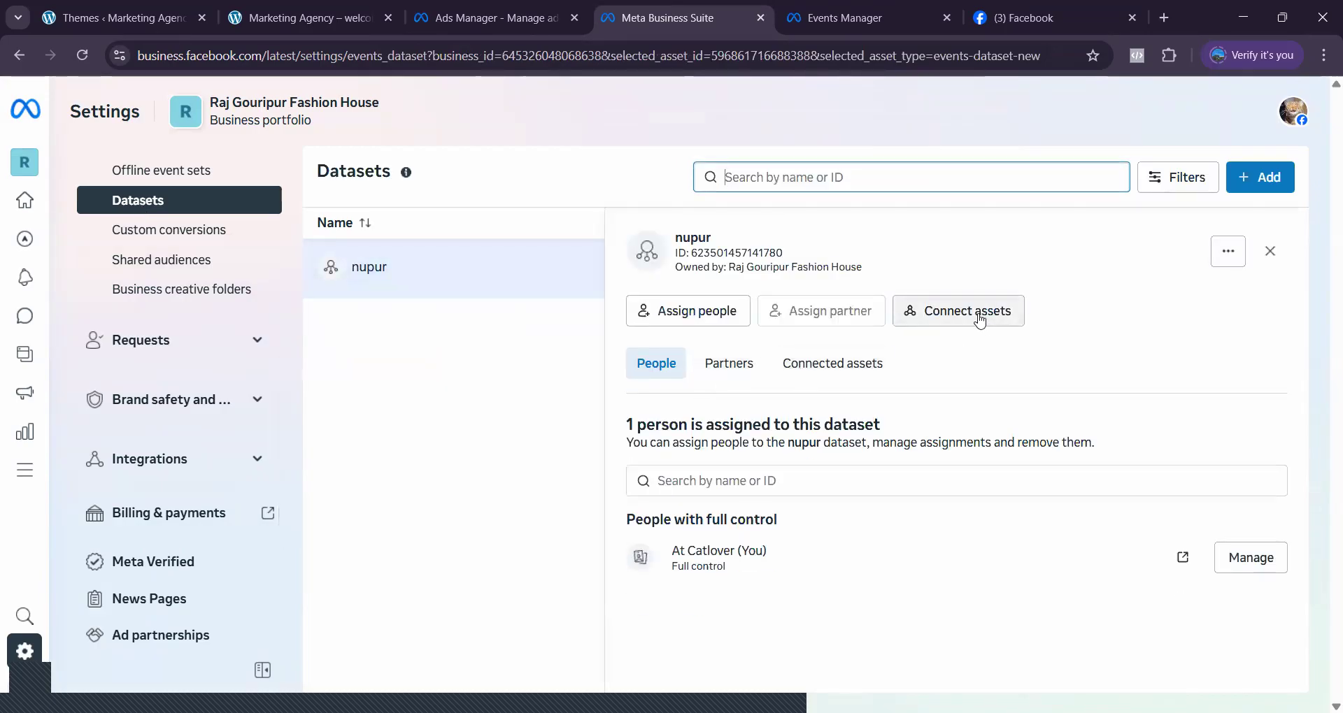
click(979, 318)
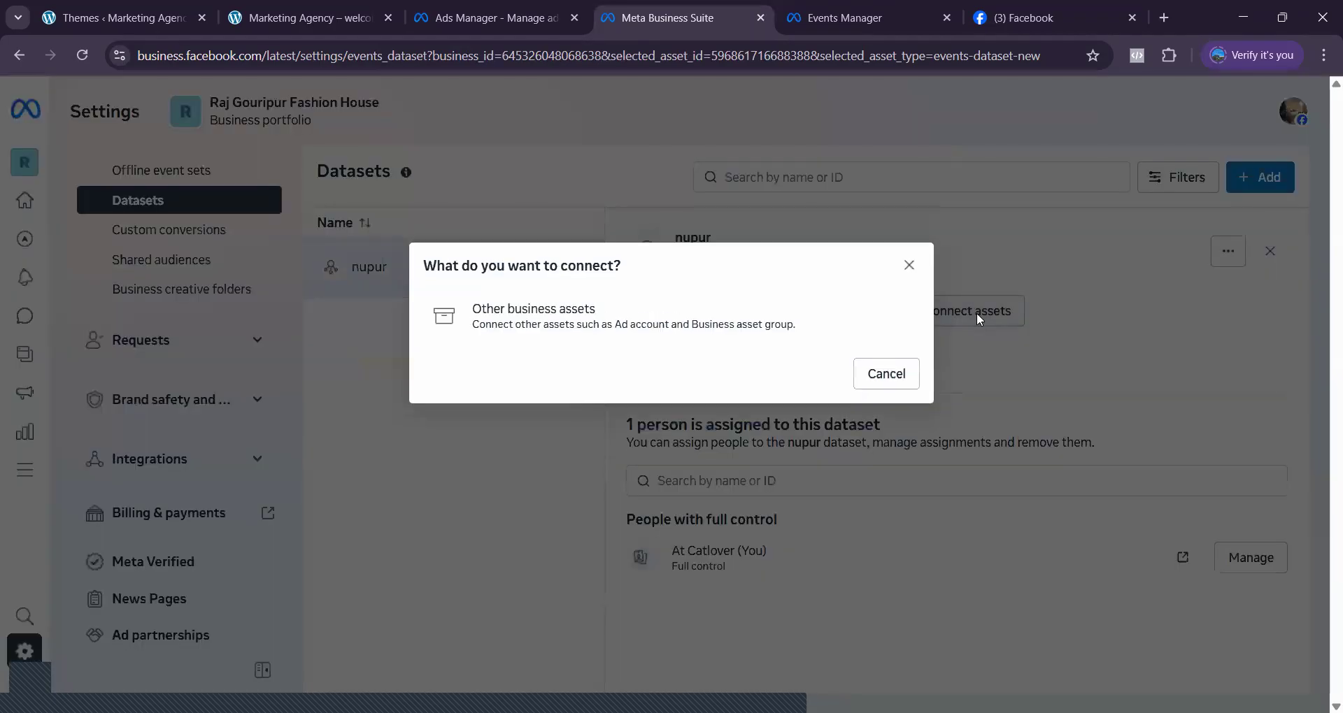
click(713, 326)
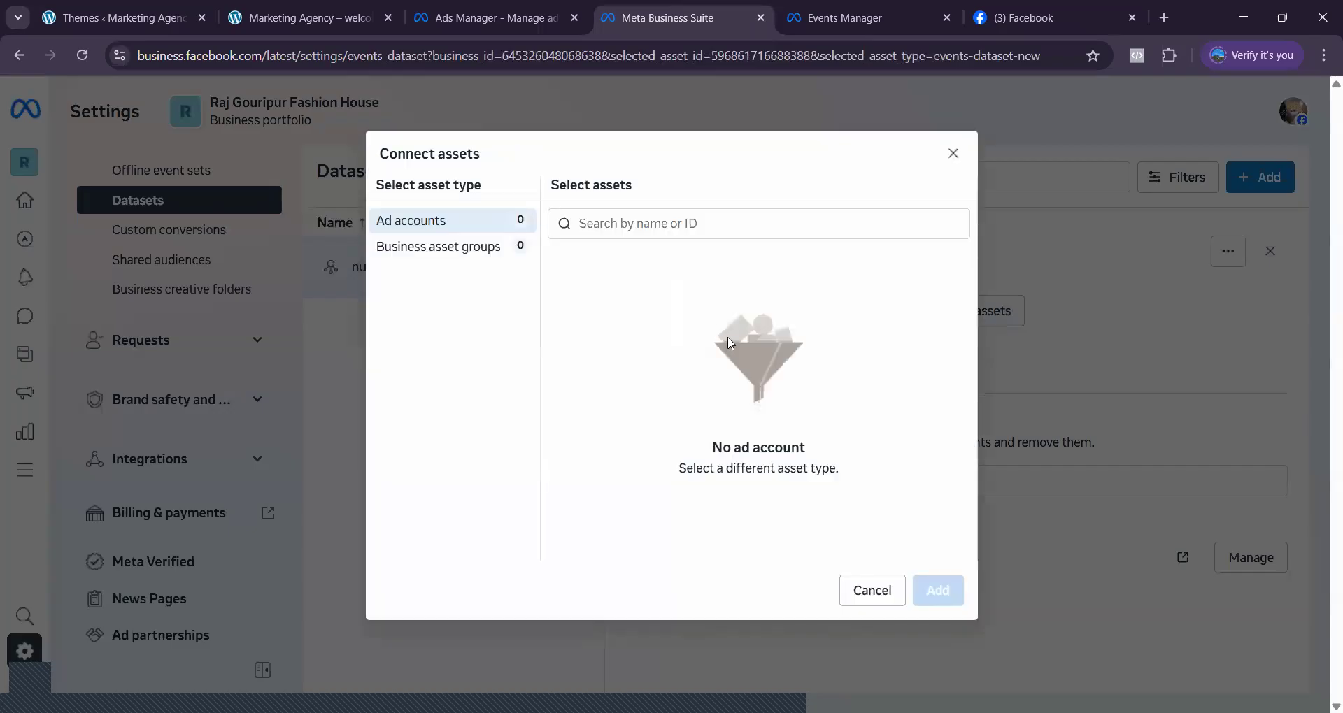
click(470, 249)
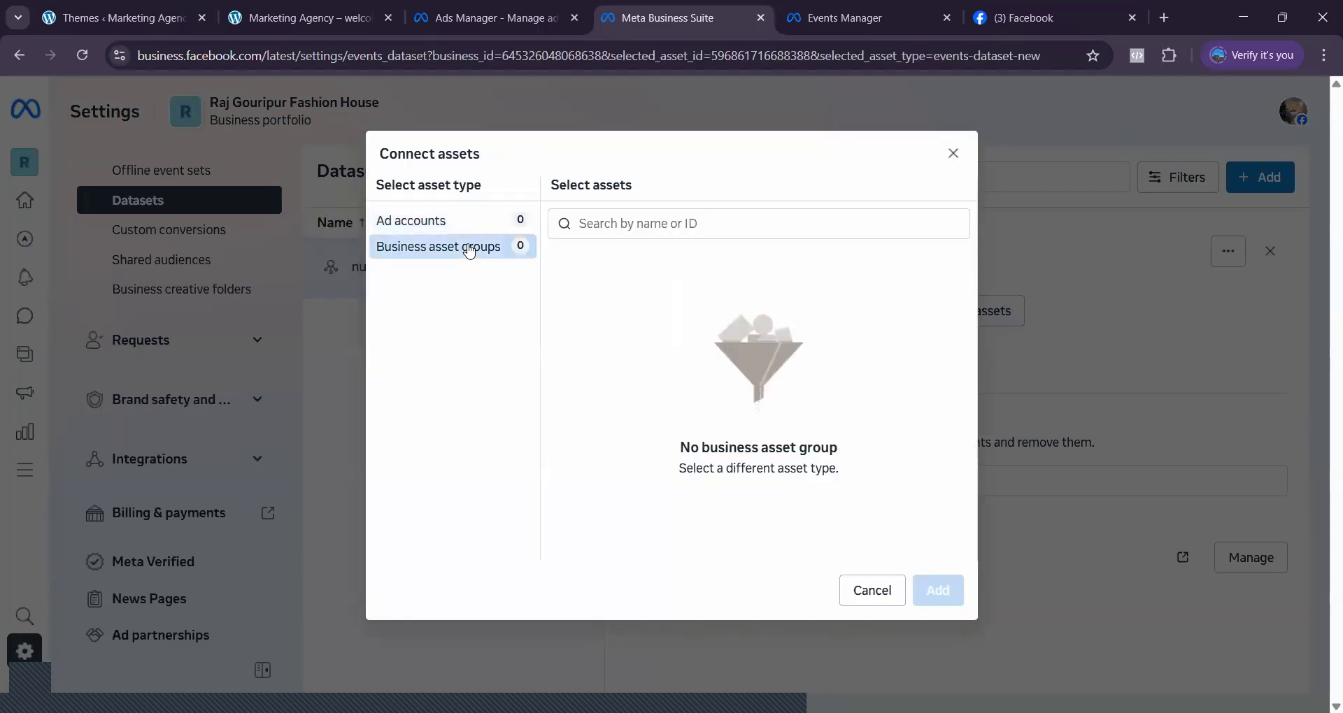
click(615, 224)
key(ctrl+v)
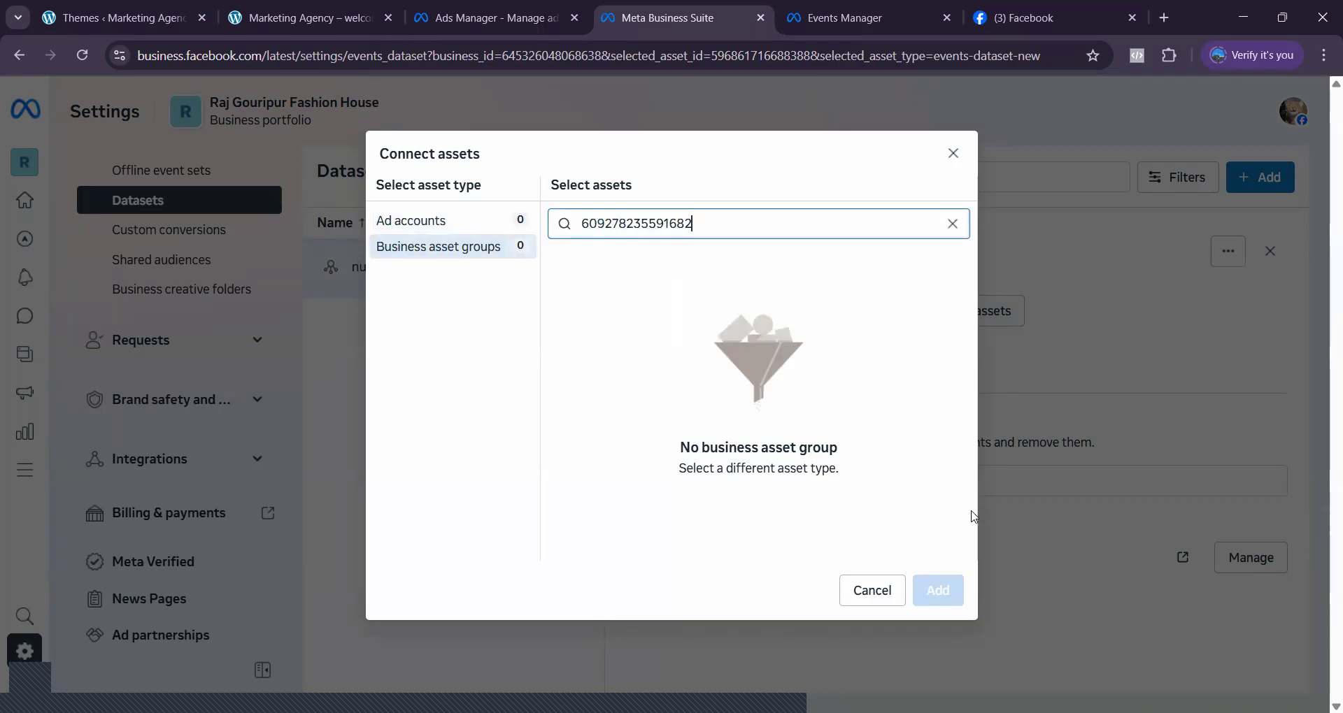
click(952, 225)
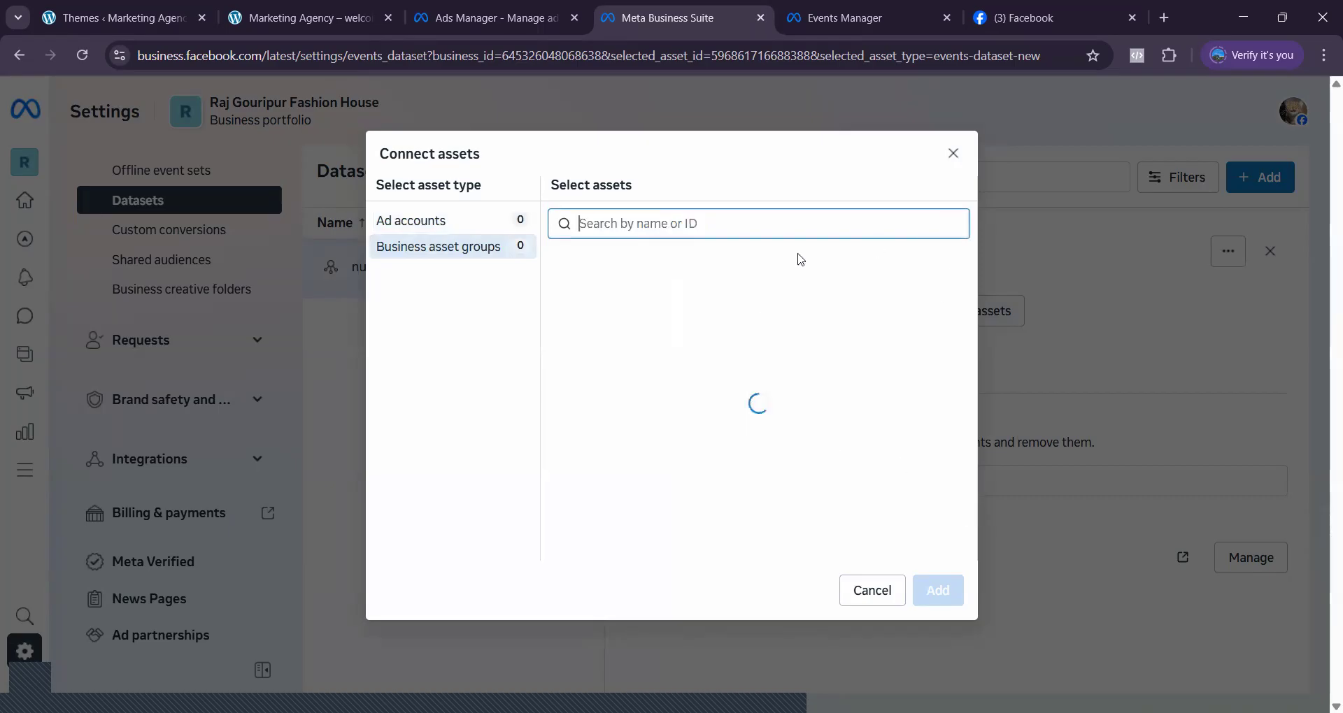
- Check the ad accounts connectable to the nupur dataset and close the connection dialog
click(439, 223)
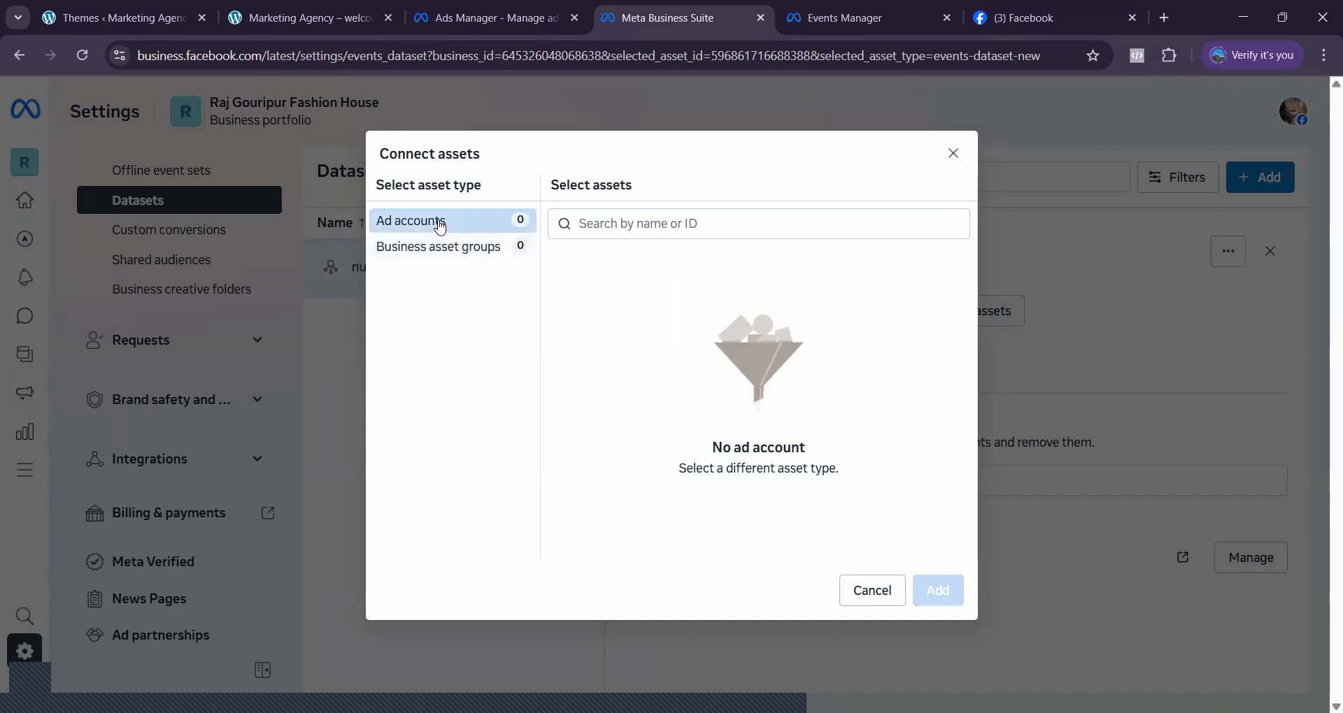
click(681, 232)
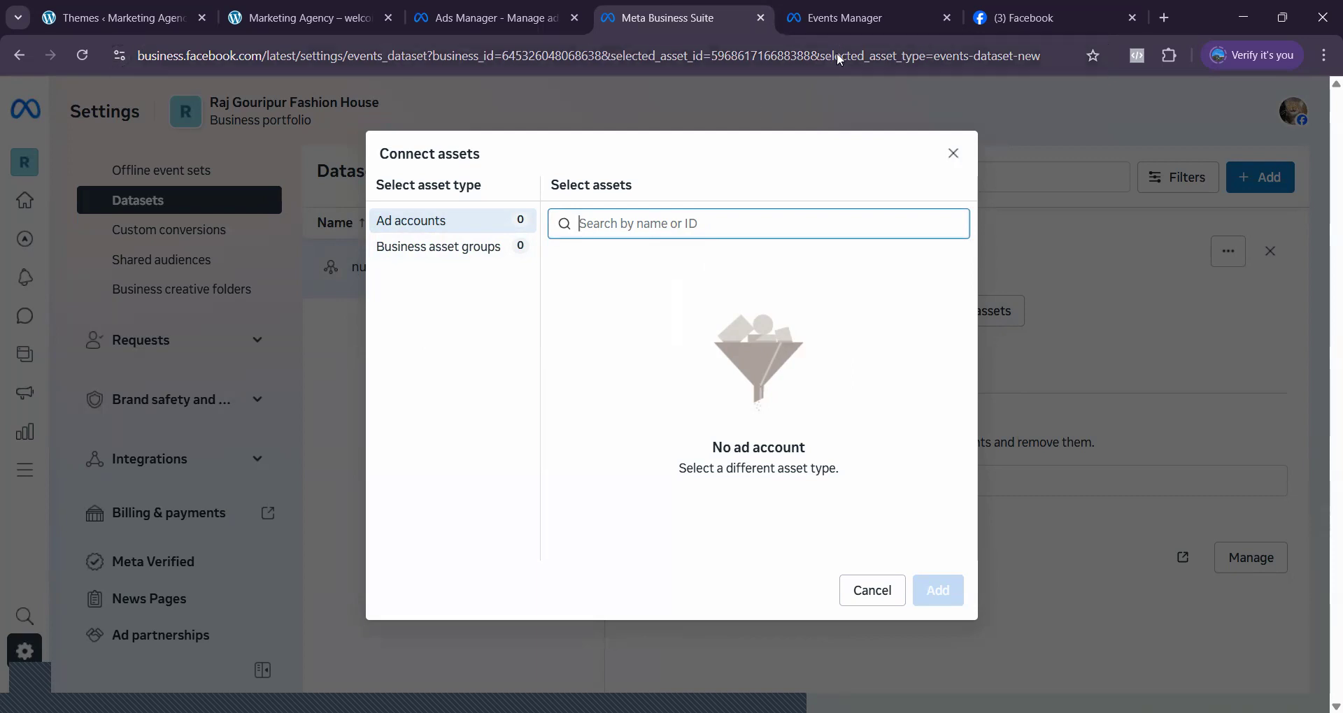
click(953, 154)
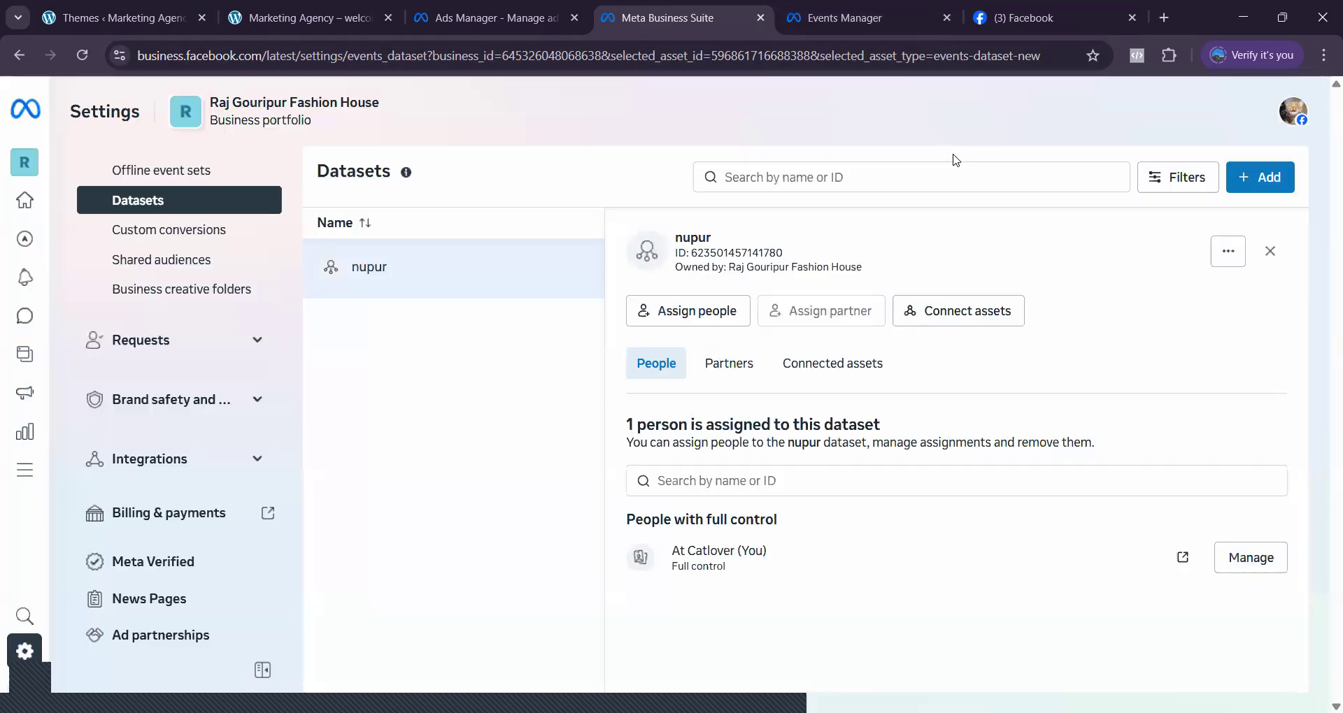
- Go back from the business settings to the ad account's campaigns page in Ads Manager
click(27, 60)
click(26, 60)
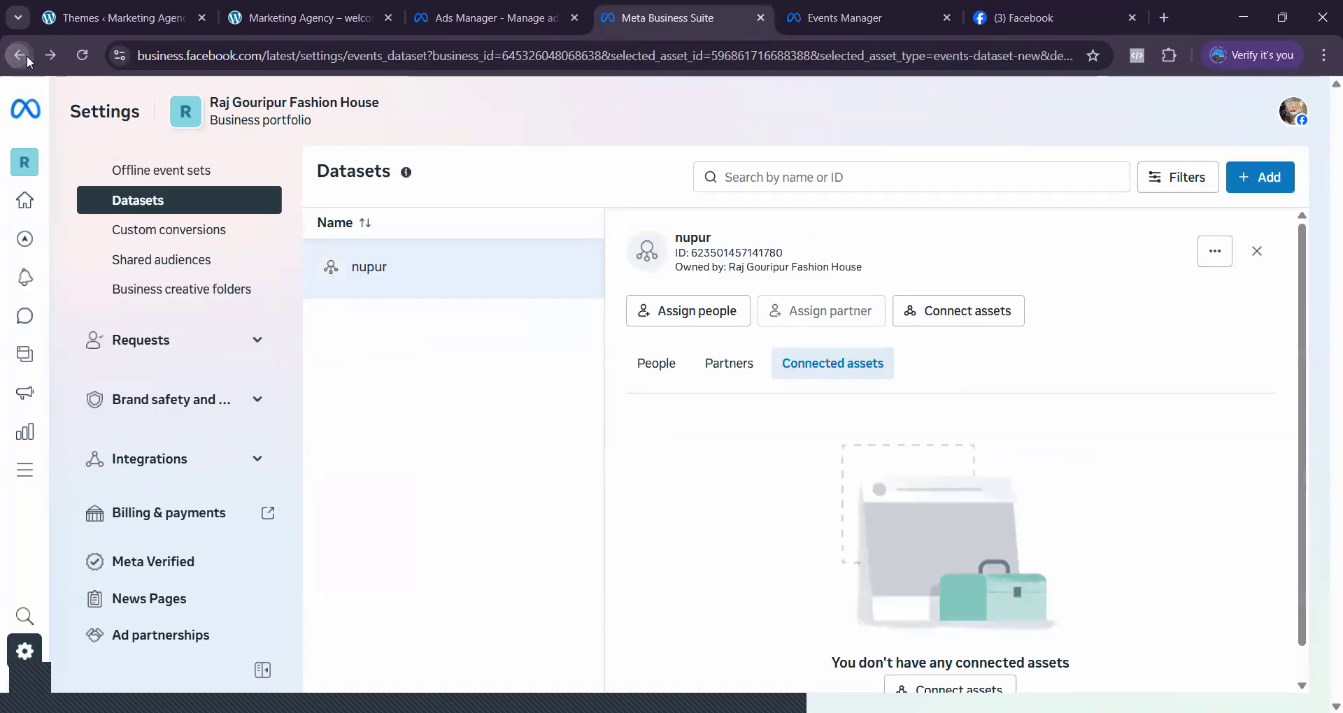
click(26, 60)
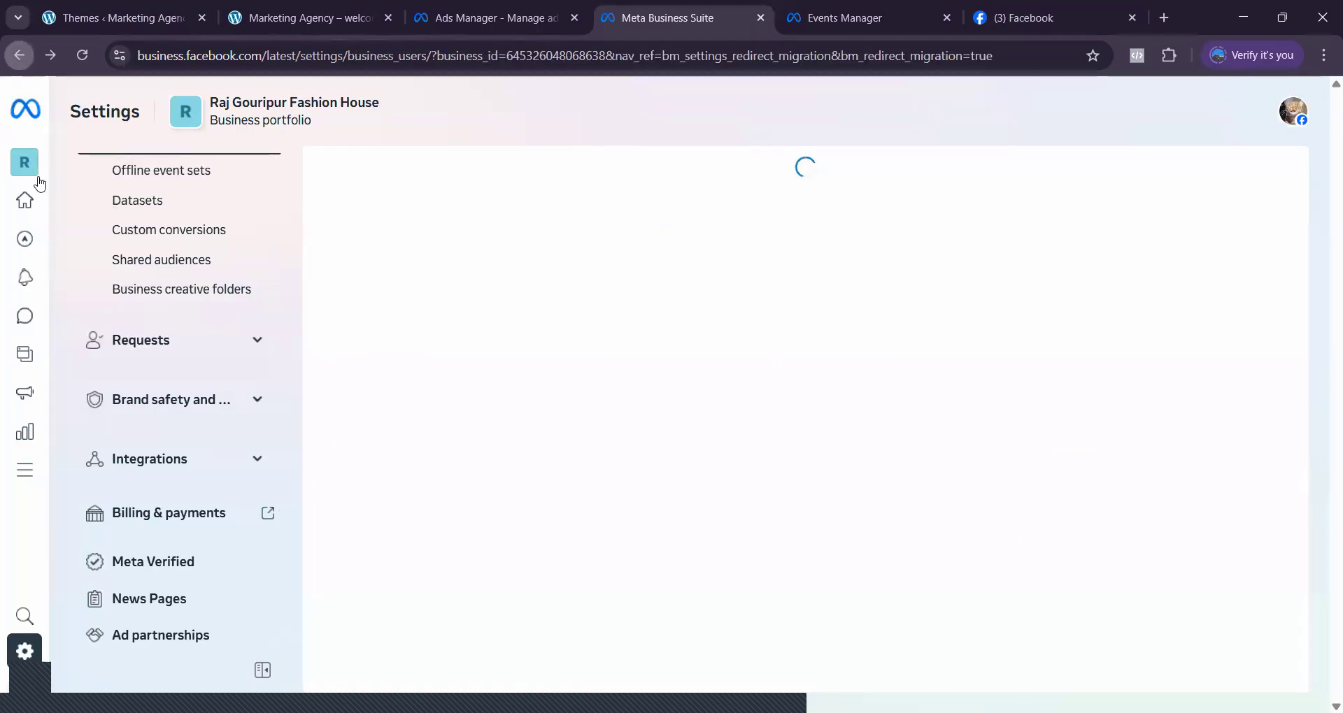
click(156, 169)
click(157, 166)
click(160, 165)
click(158, 166)
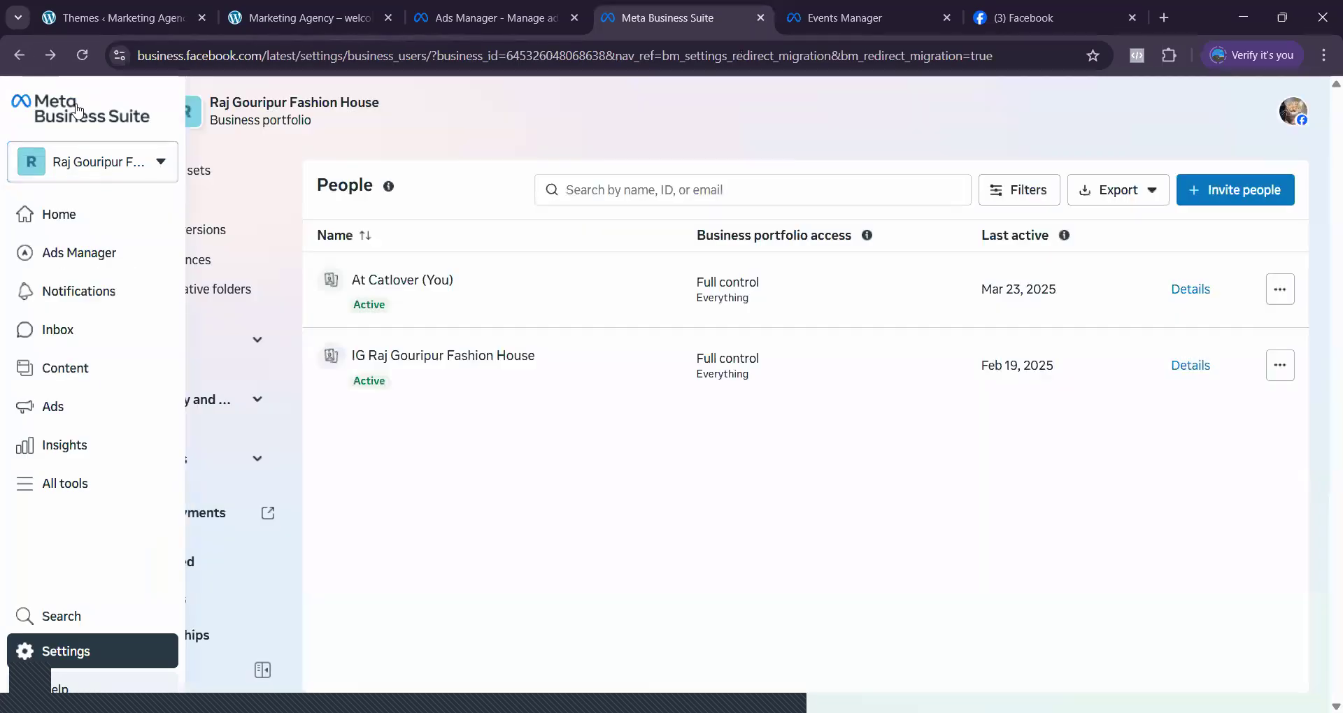
click(19, 60)
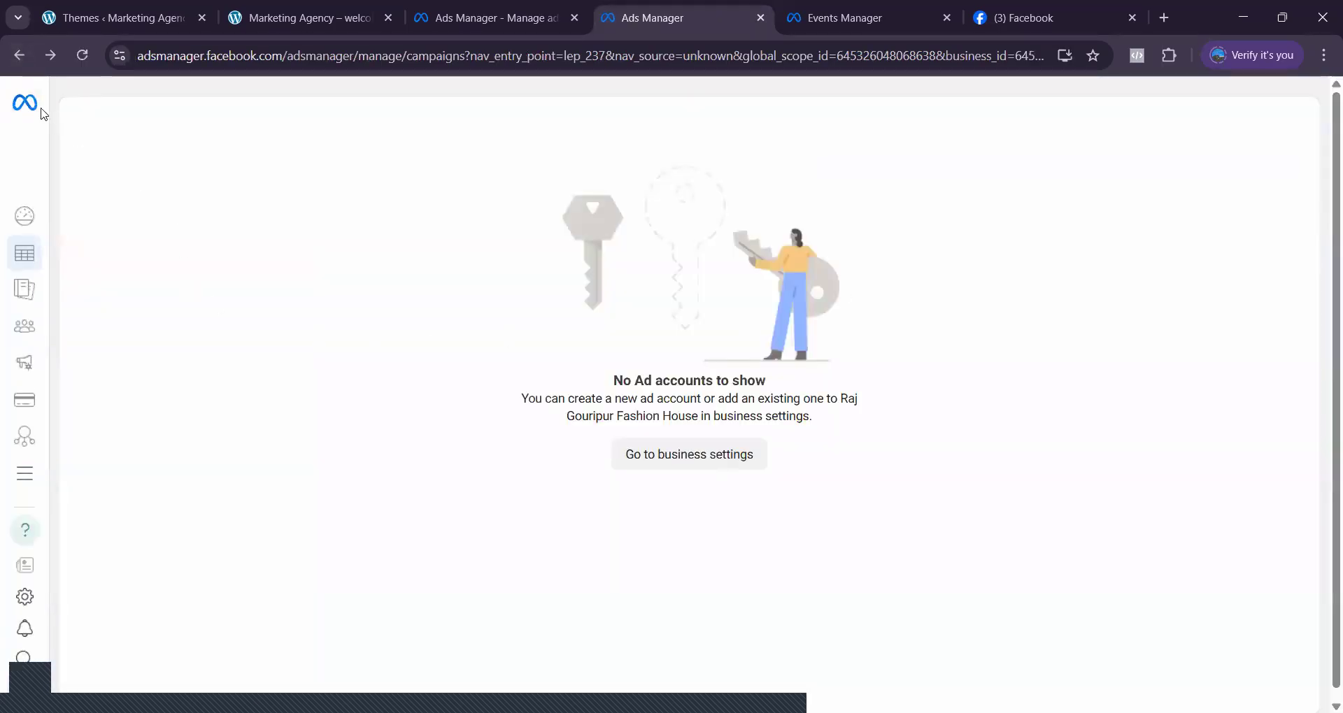
click(18, 56)
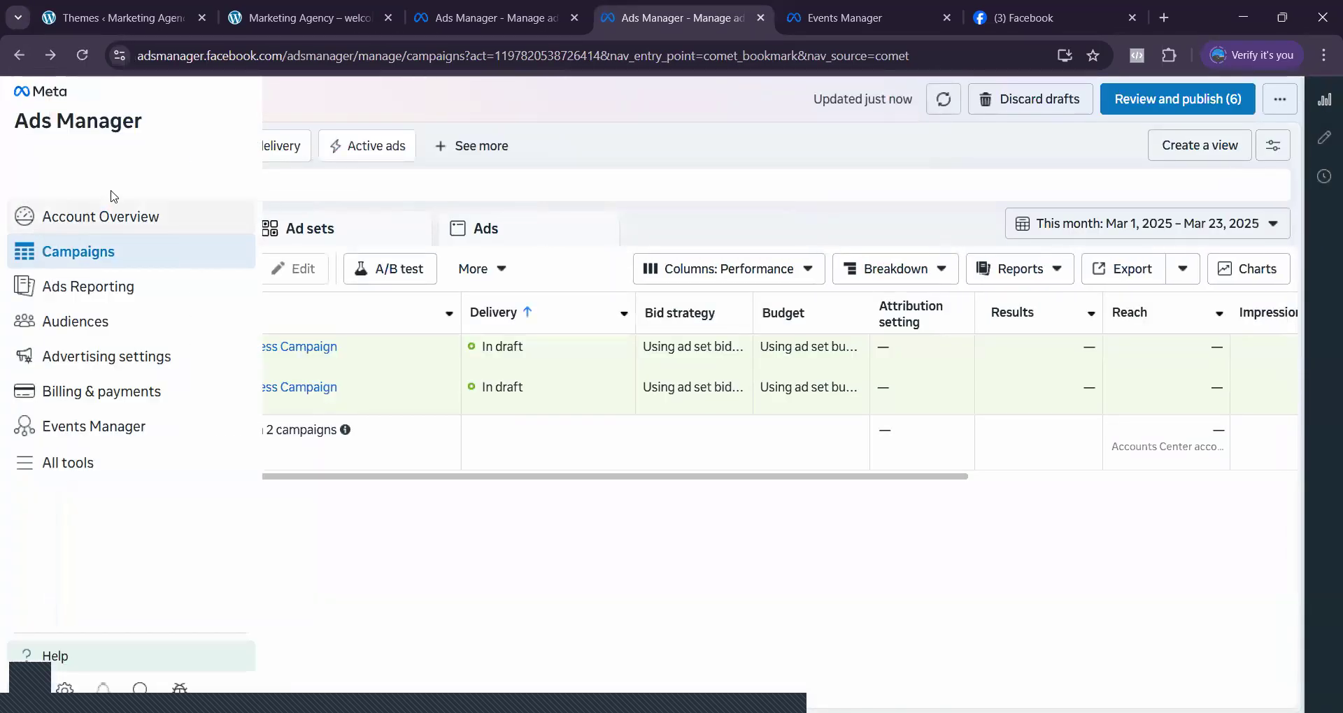
- Check the ad accounts and business portfolios available for the campaigns page and dismiss the business portfolio tip
click(376, 106)
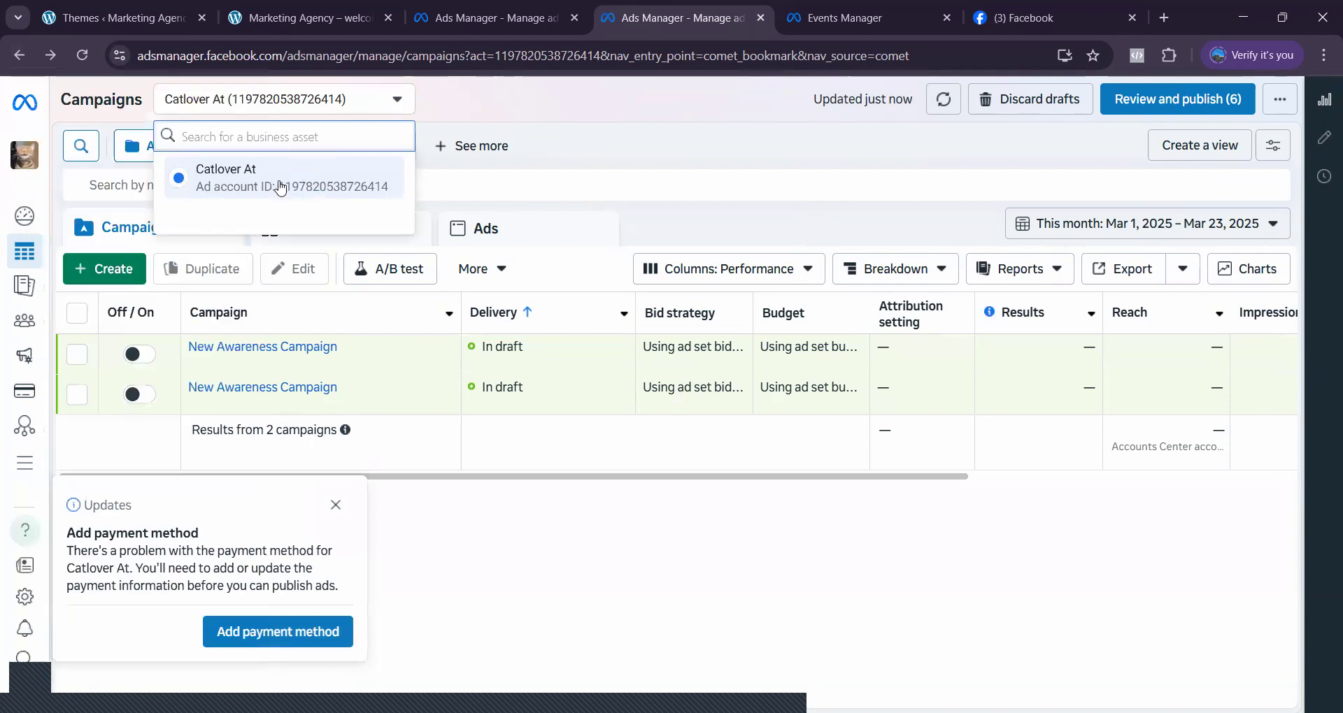
click(342, 102)
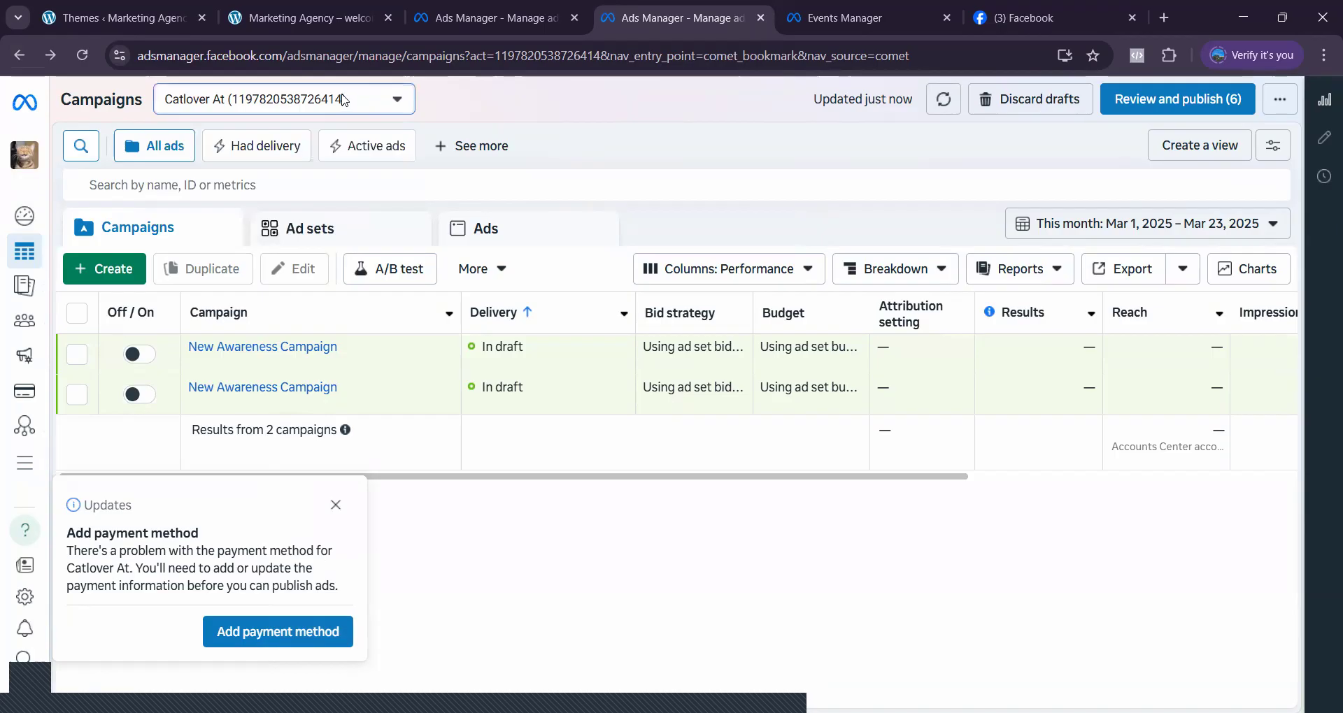
click(306, 104)
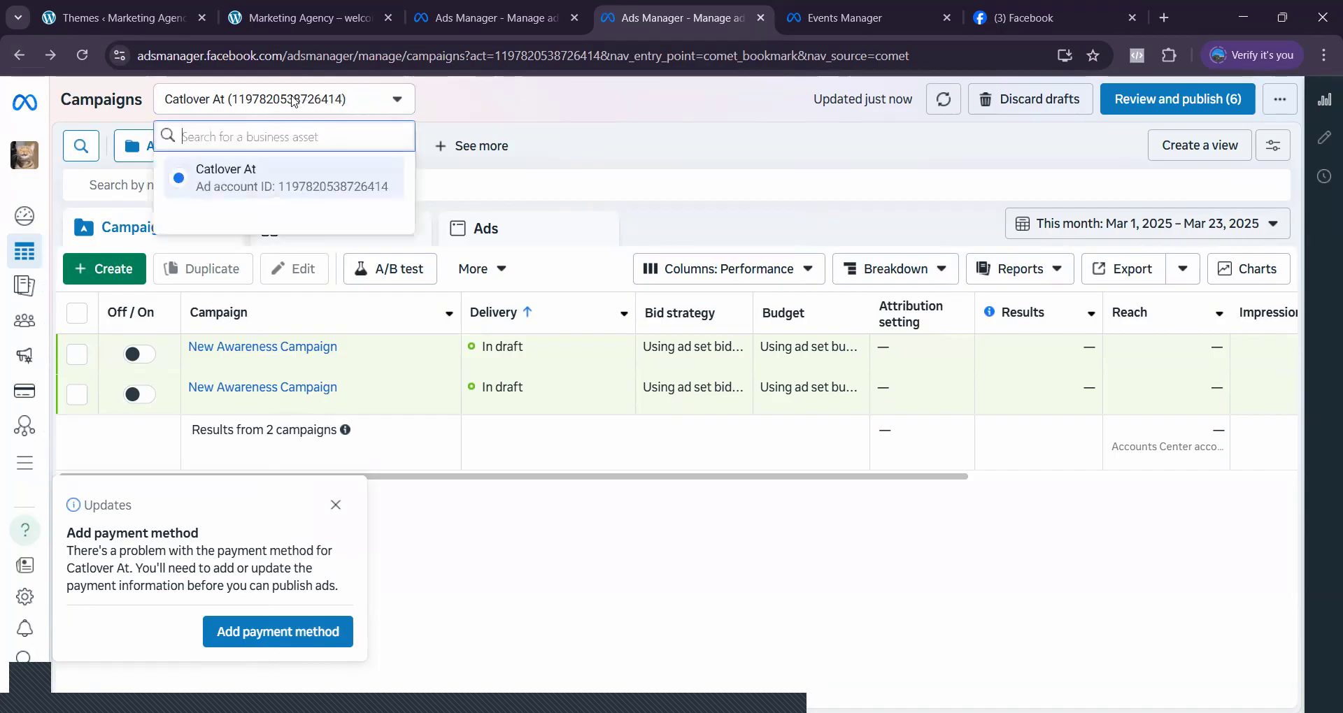
click(338, 193)
click(30, 166)
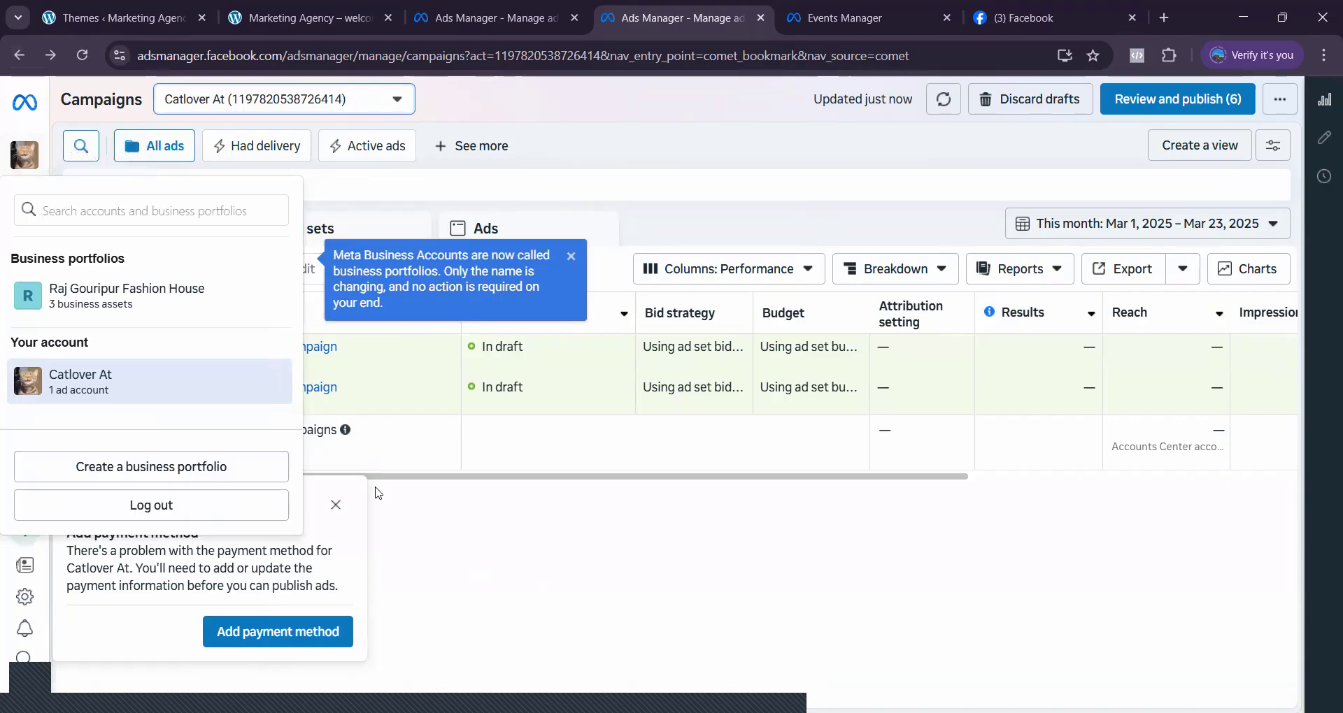
click(571, 256)
click(397, 103)
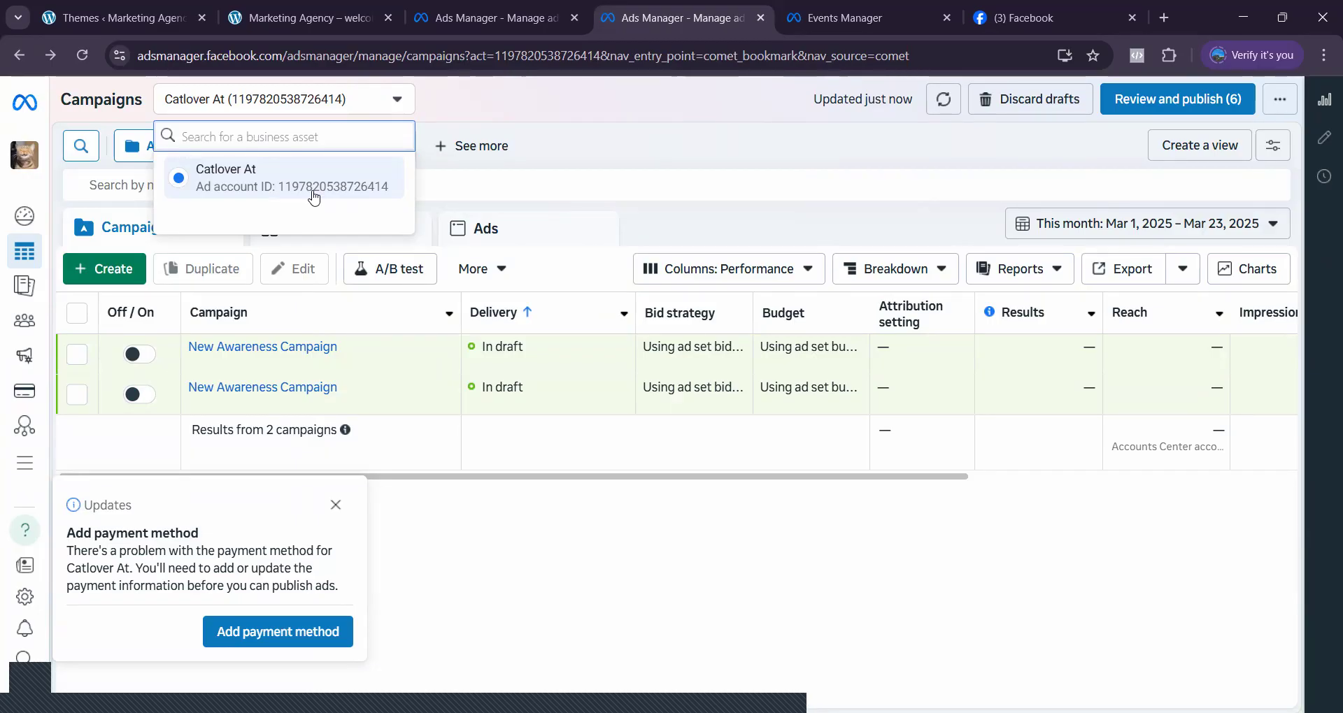
- Review the ad account's setup settings, including its roles, and check which ad accounts can be selected there
click(25, 599)
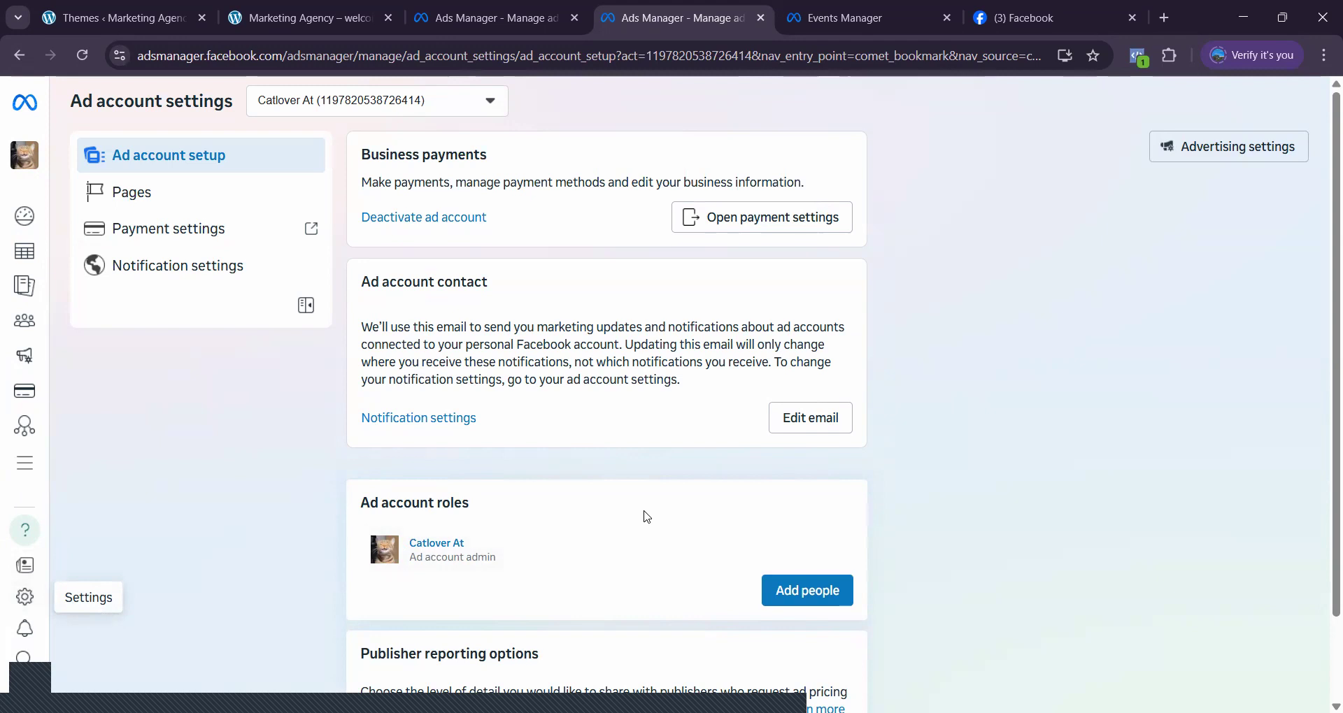
scroll(643, 517, down, 1)
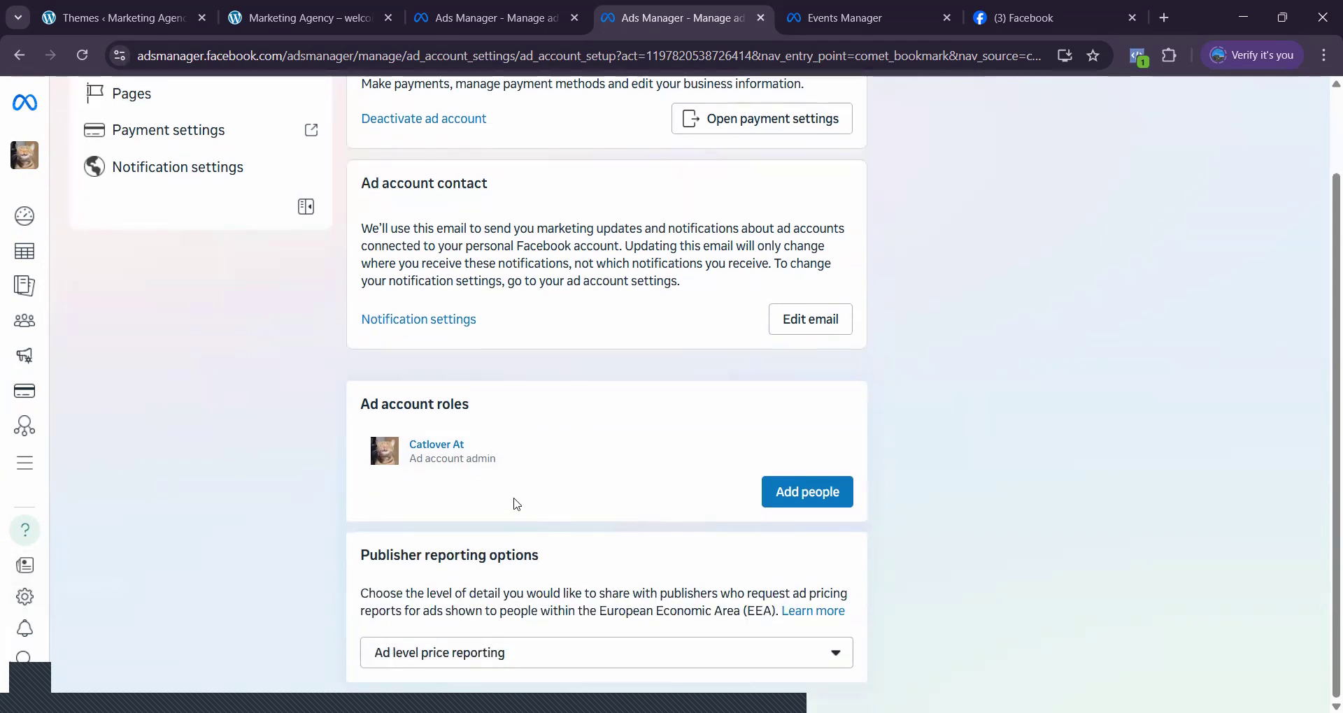
scroll(517, 504, up, 1)
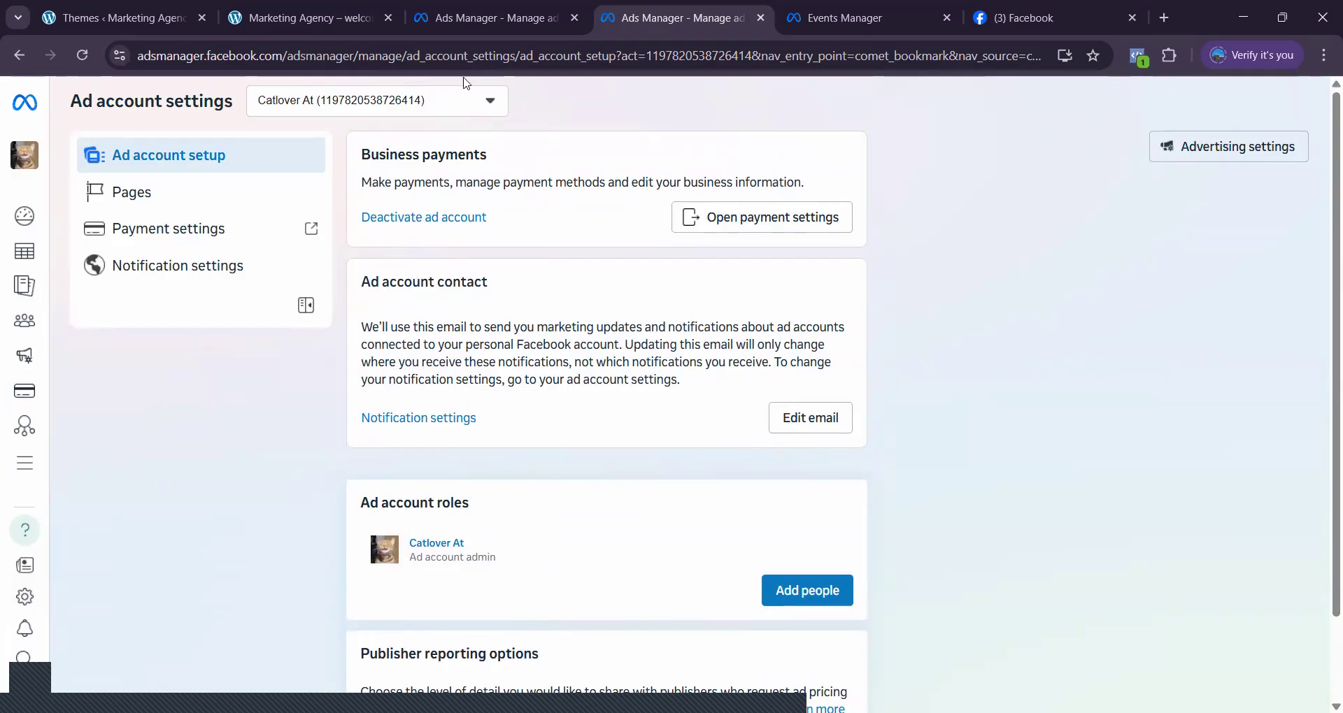
click(491, 102)
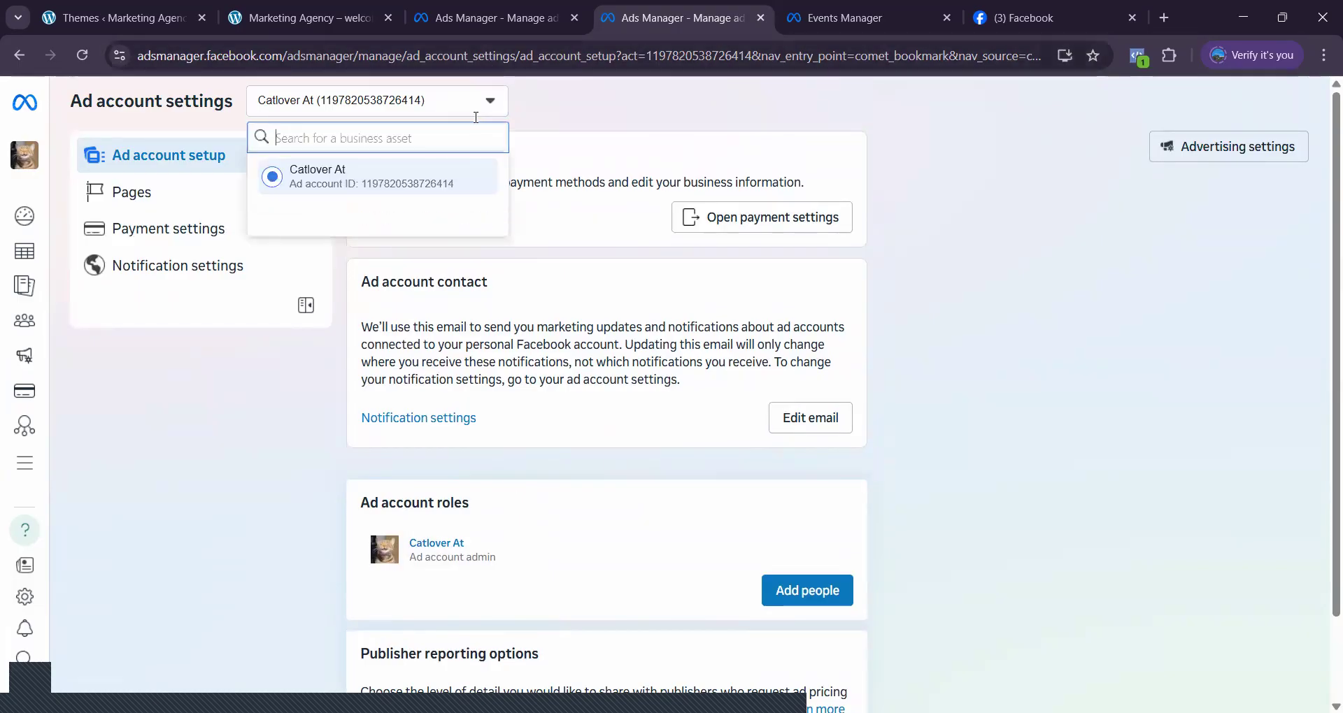
right_click(11, 61)
click(244, 582)
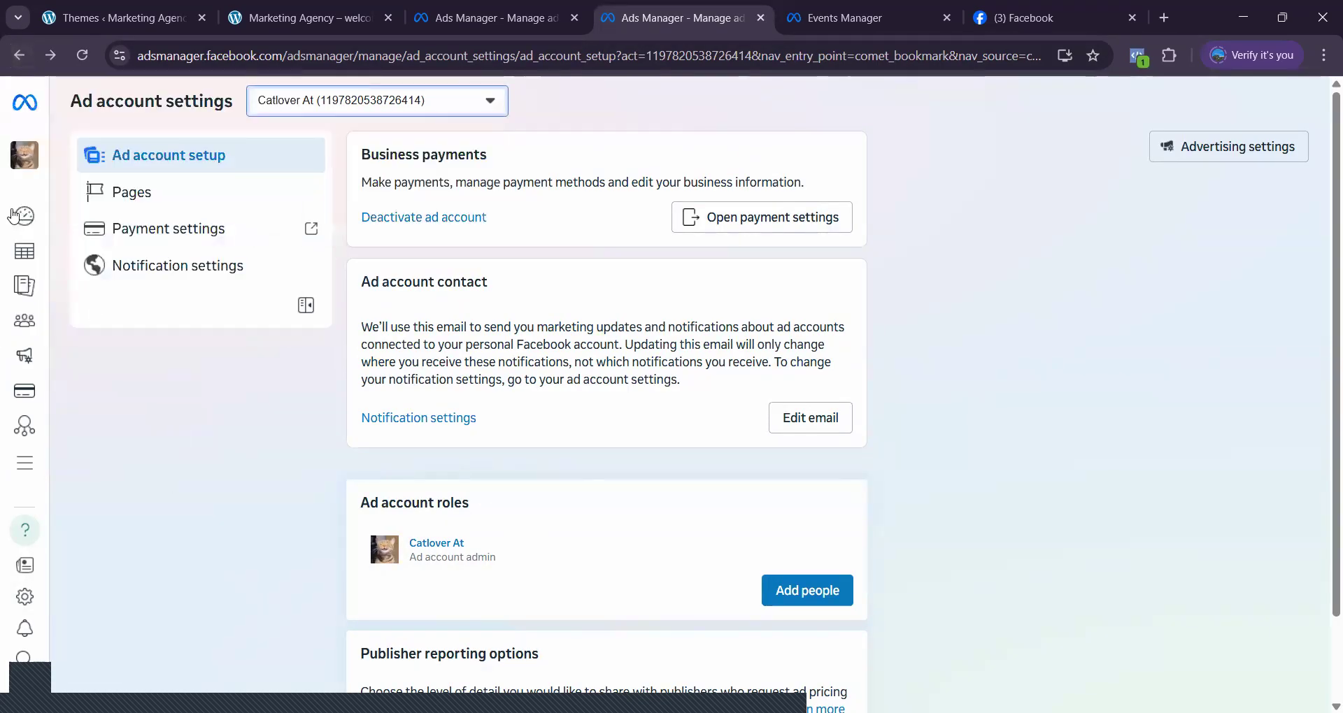
- Switch to the Raj Gouripur Fashion House business portfolio and open its business settings
click(25, 155)
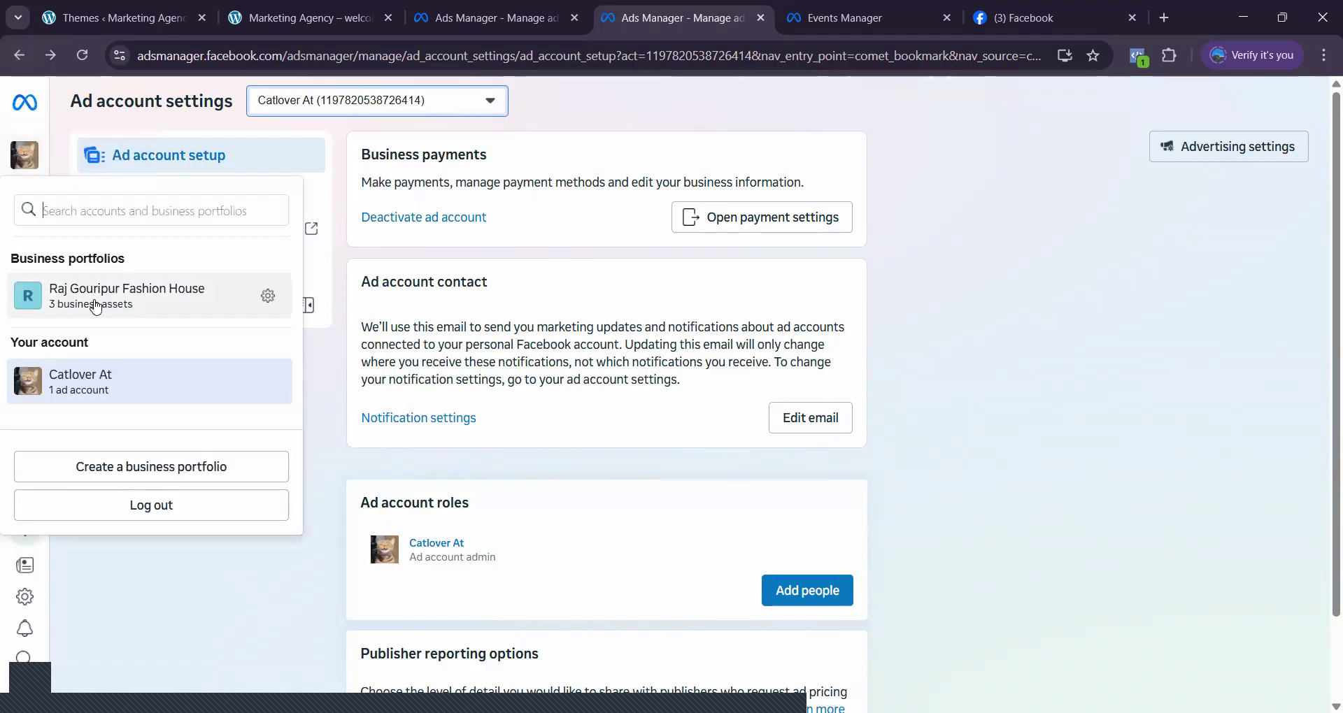
click(141, 306)
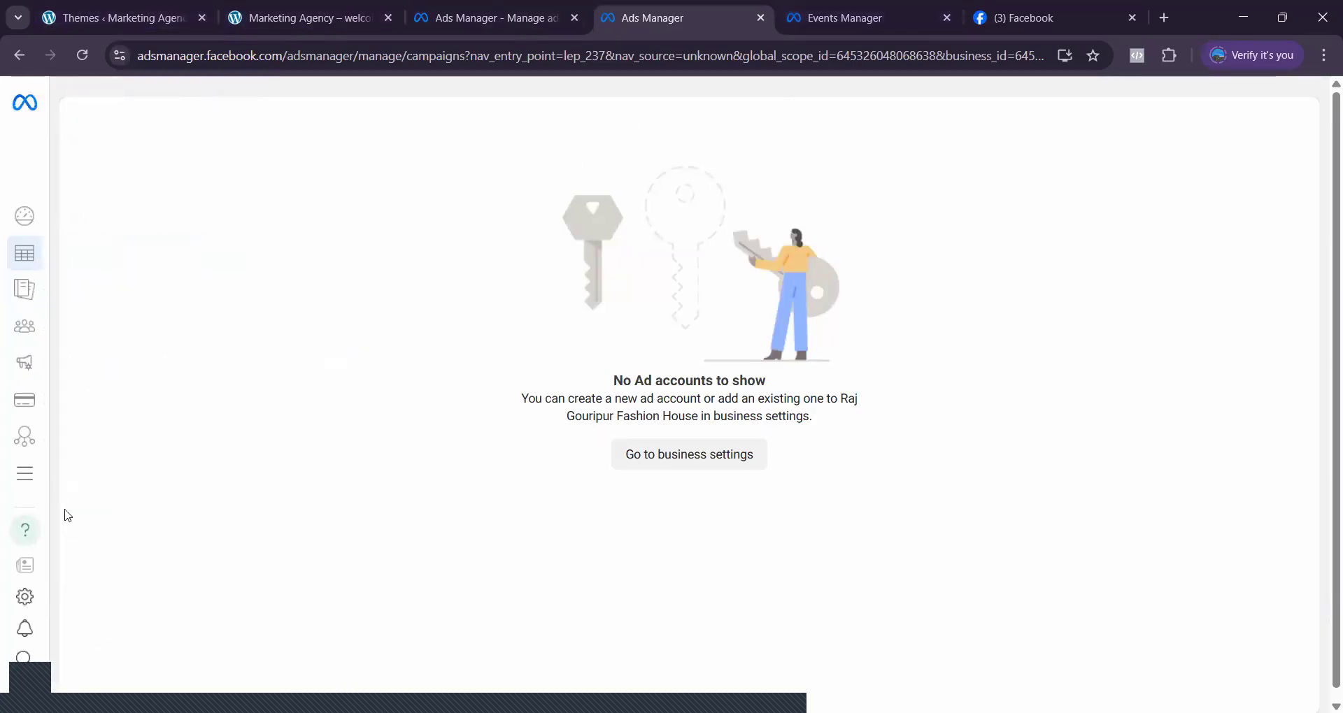
click(23, 600)
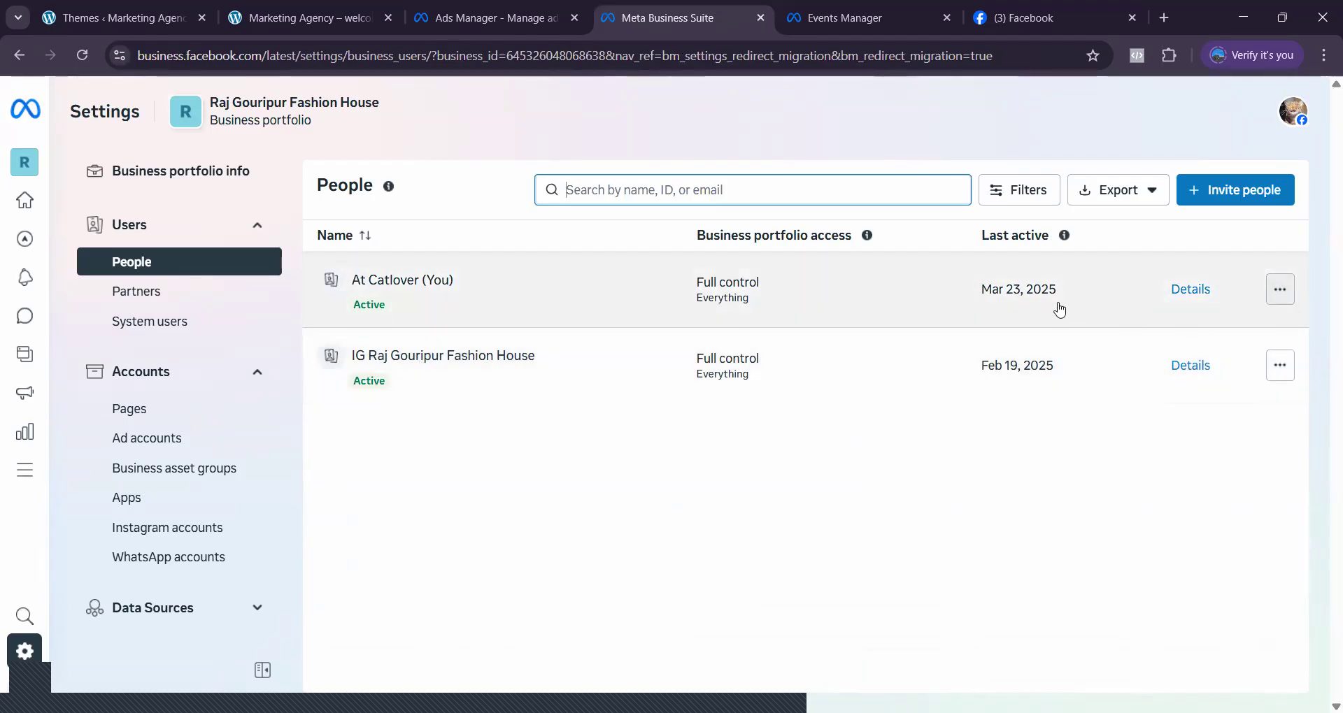
- Review the portfolio access and assigned business assets of your own user in the portfolio's people list
click(1193, 291)
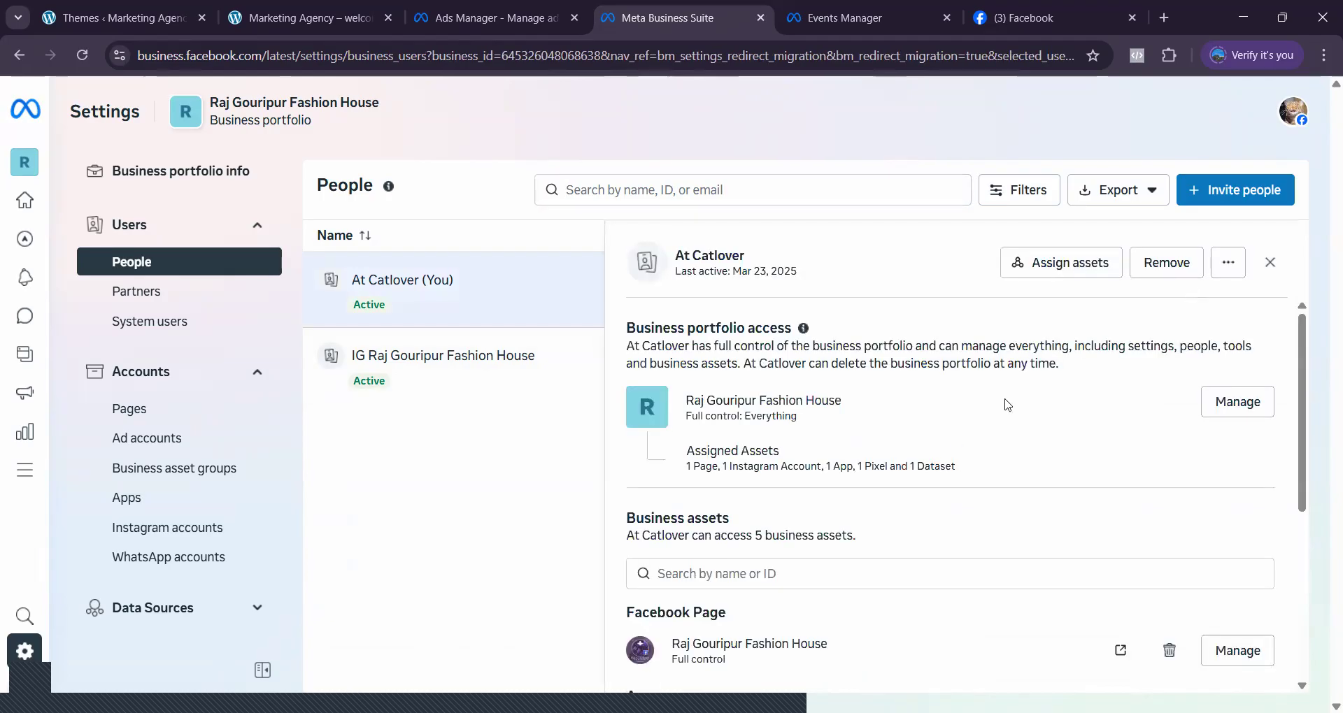
scroll(983, 411, down, 5)
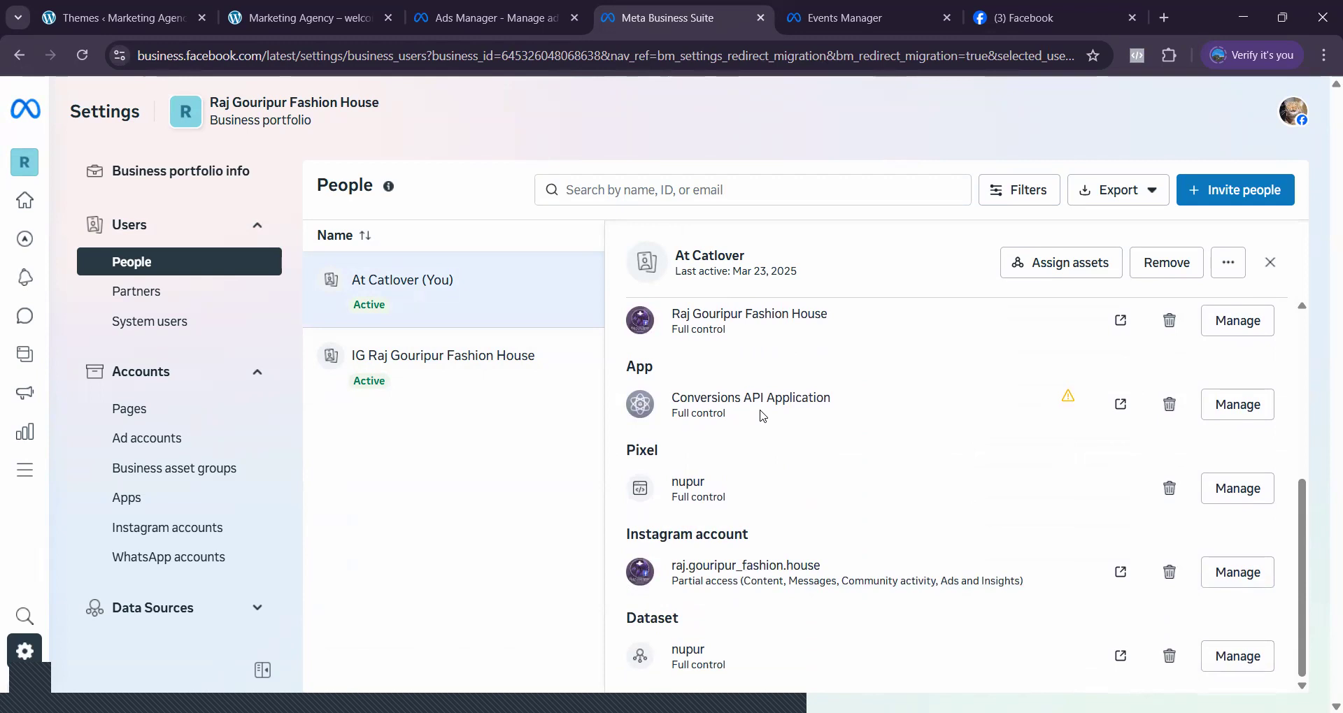
scroll(783, 433, up, 5)
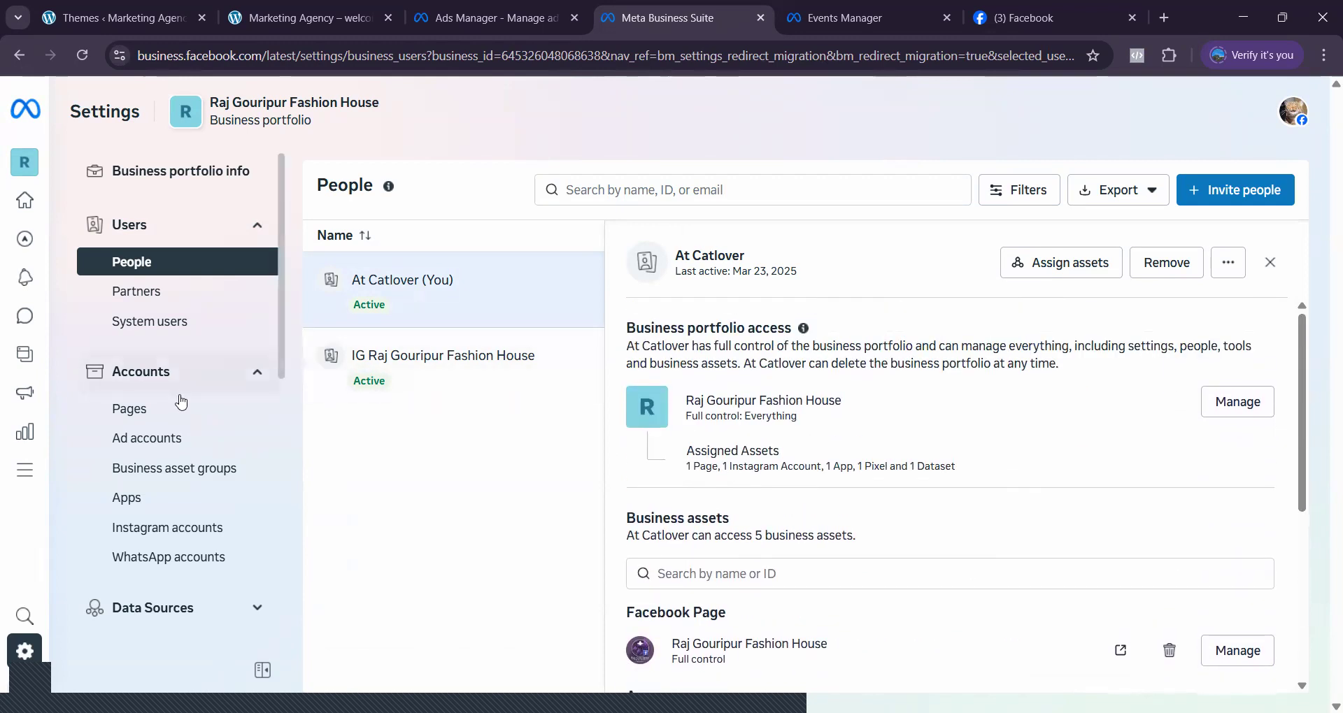
- Check the portfolio's ad accounts and the form for adding an existing ad account, then close it without adding one
click(158, 443)
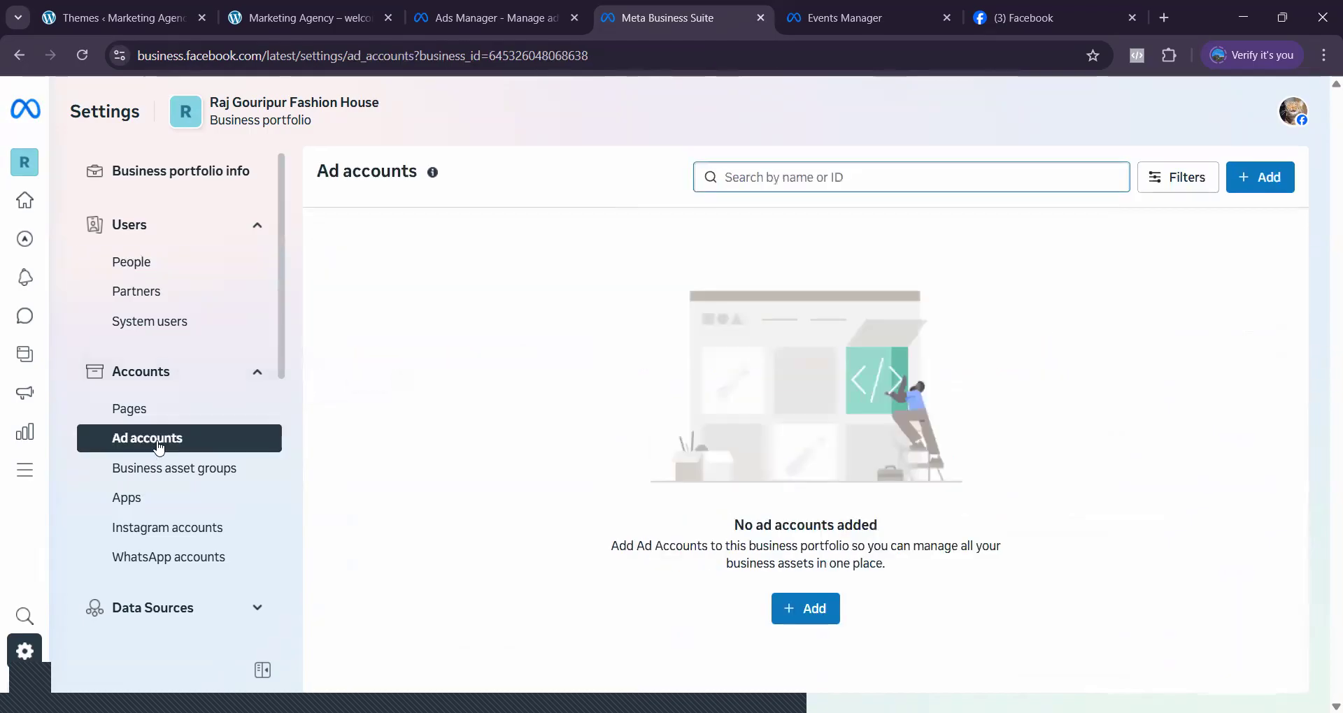
click(1258, 189)
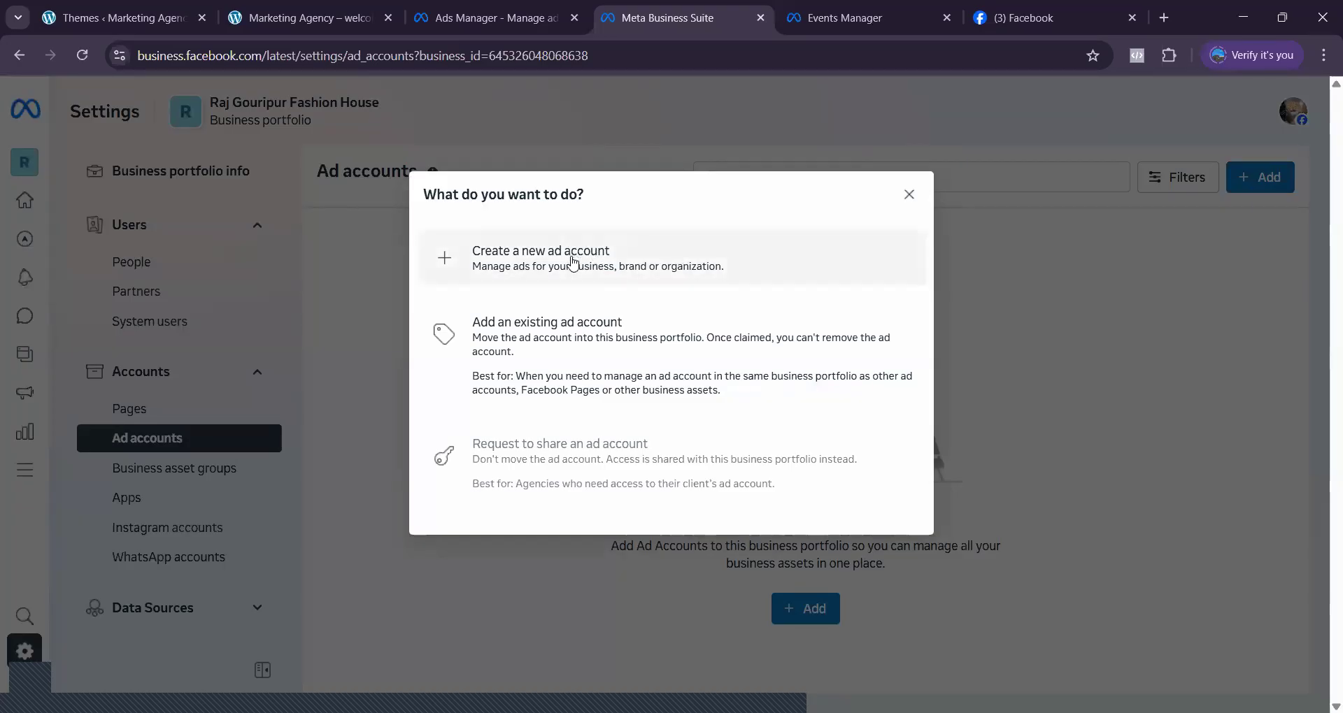
click(569, 350)
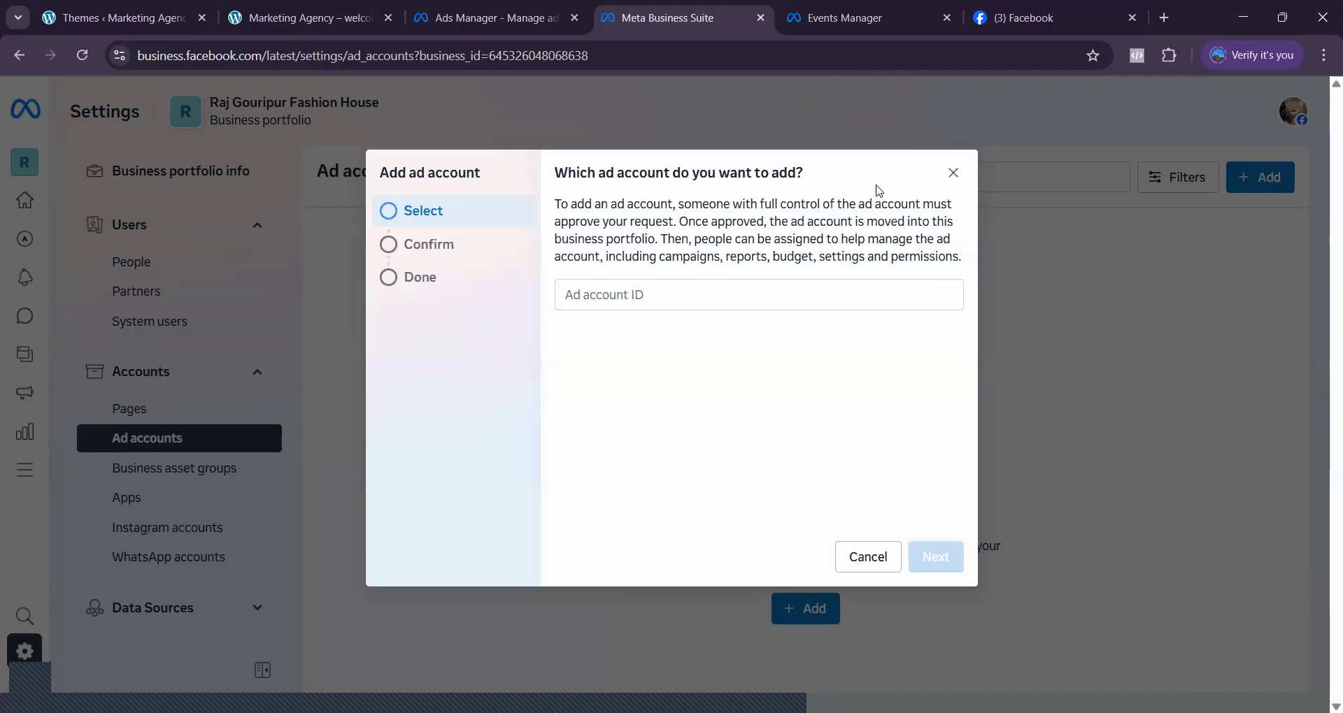
click(951, 175)
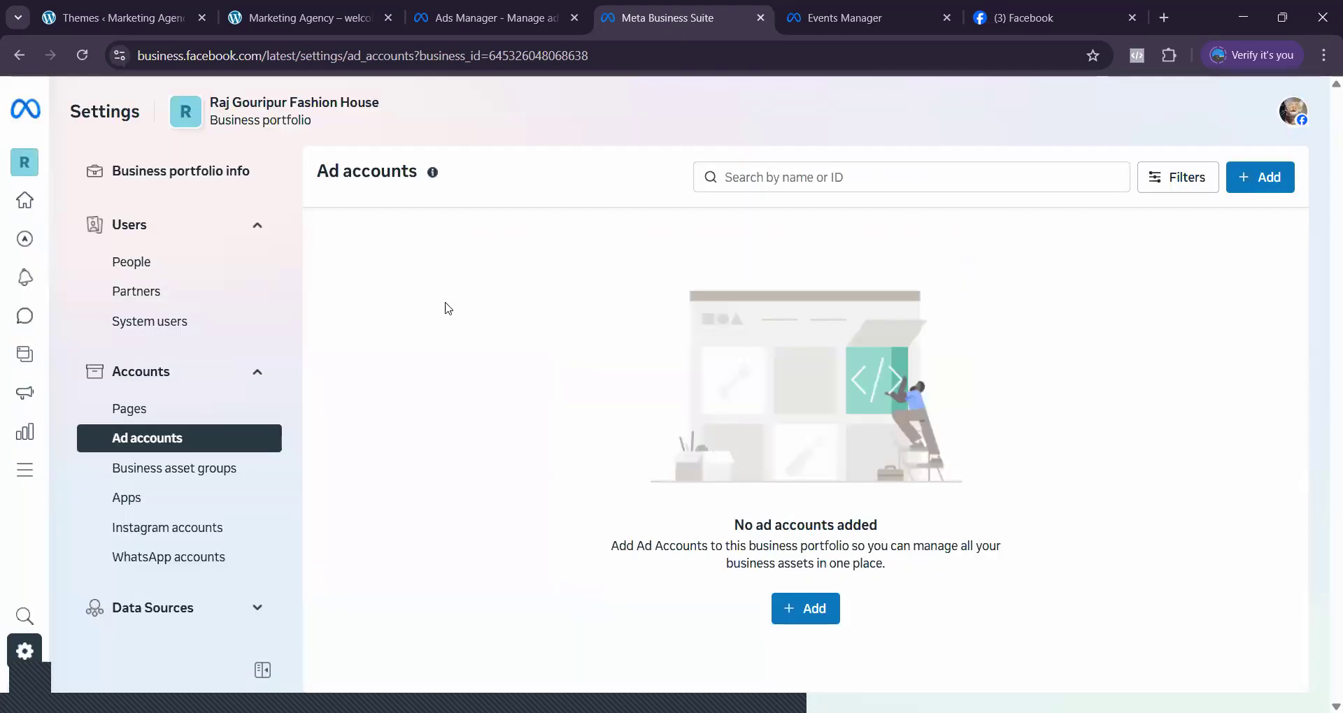
- Open the nupur dataset among the business portfolio's data sources
click(253, 610)
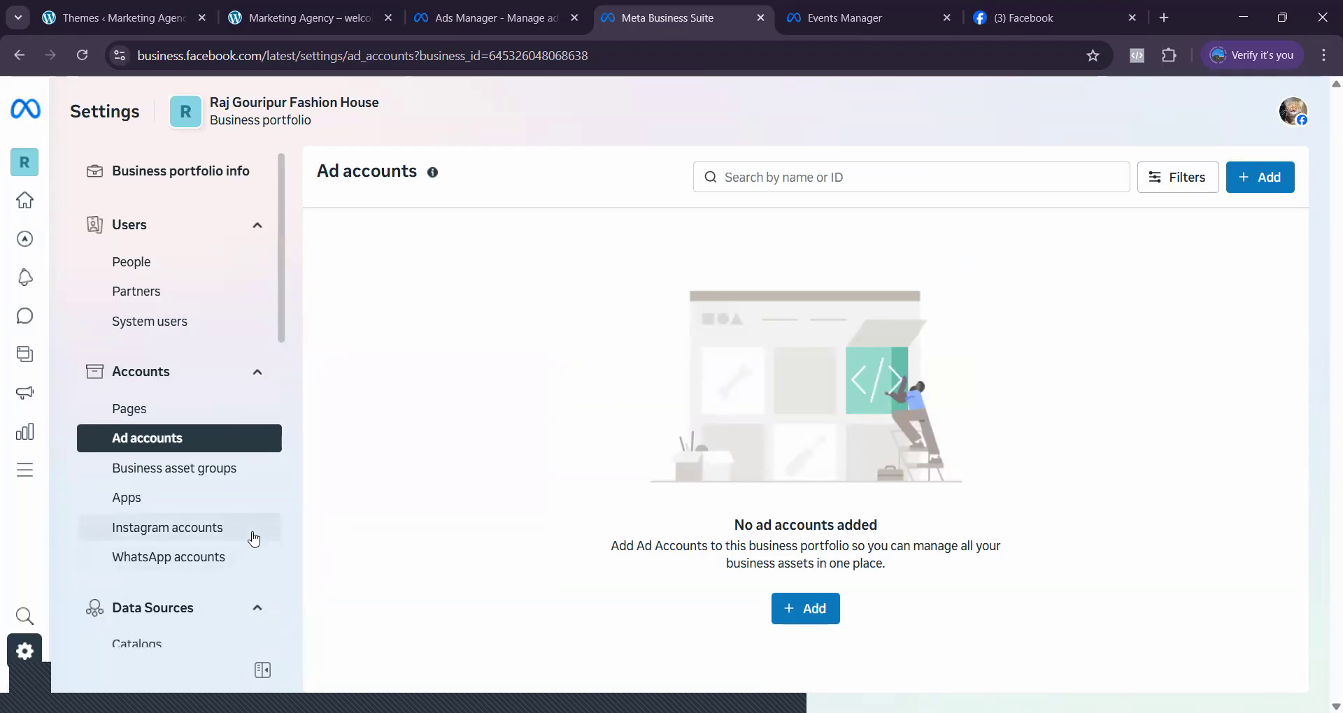
scroll(291, 314, down, 5)
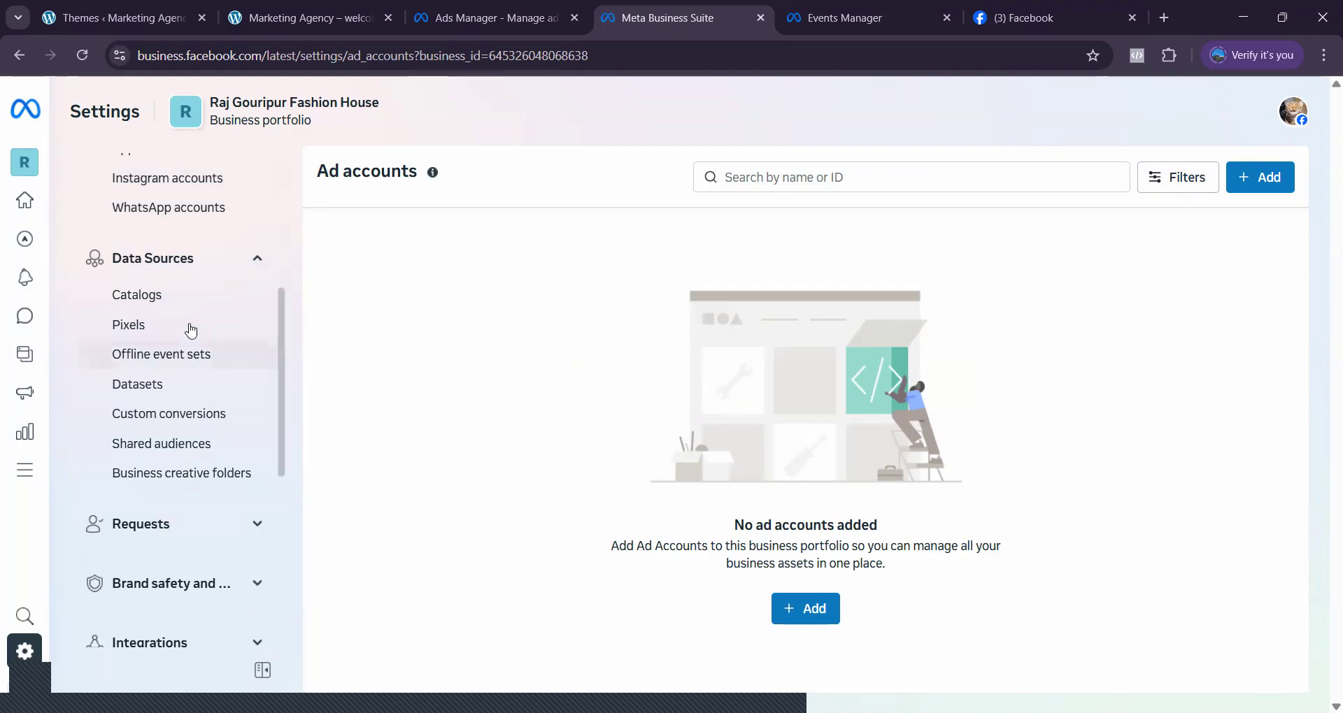
click(157, 396)
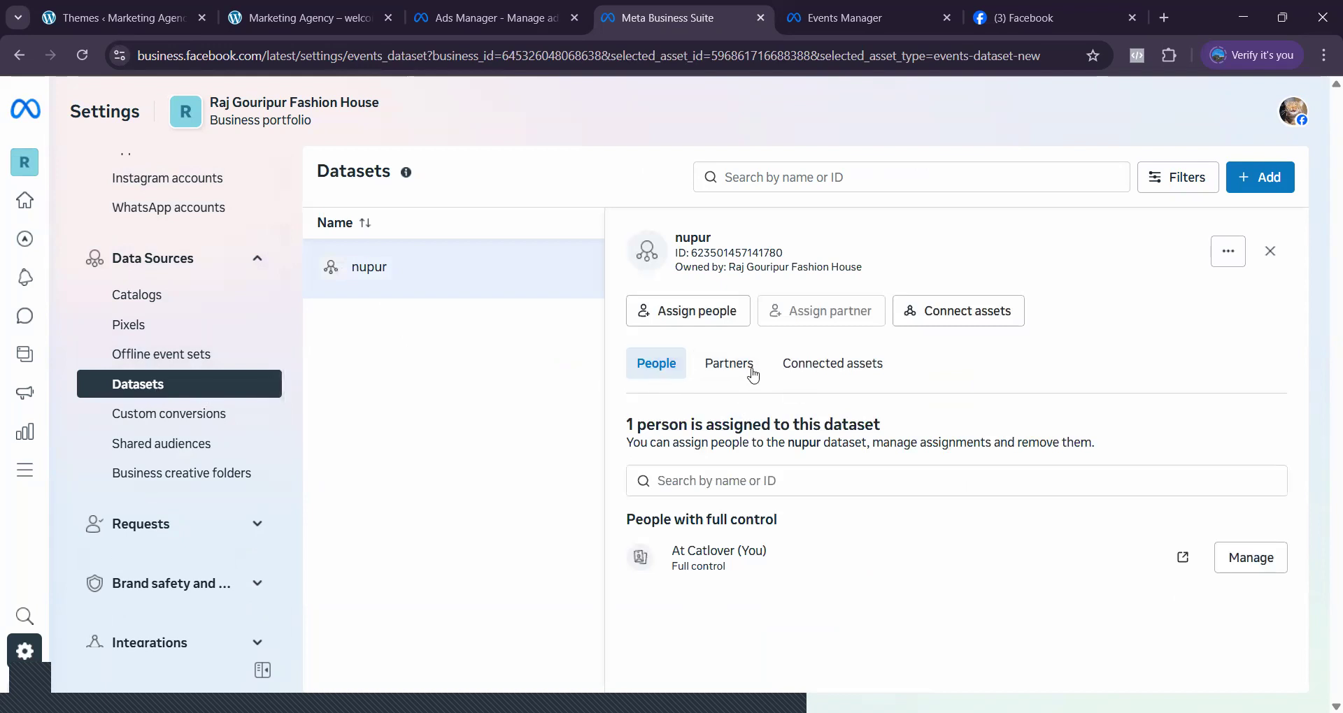
- Search the ad accounts connectable to the nupur dataset for the ad account's ID and close the connection dialog
click(944, 314)
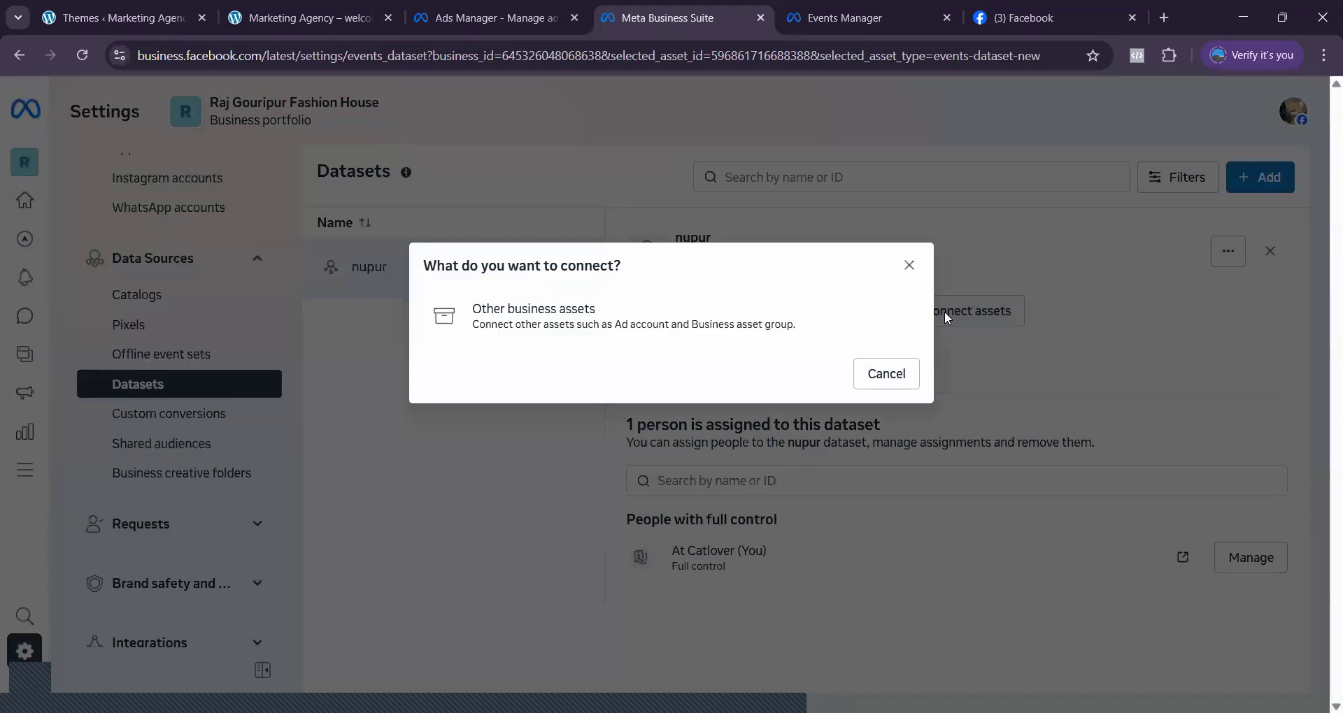
click(587, 333)
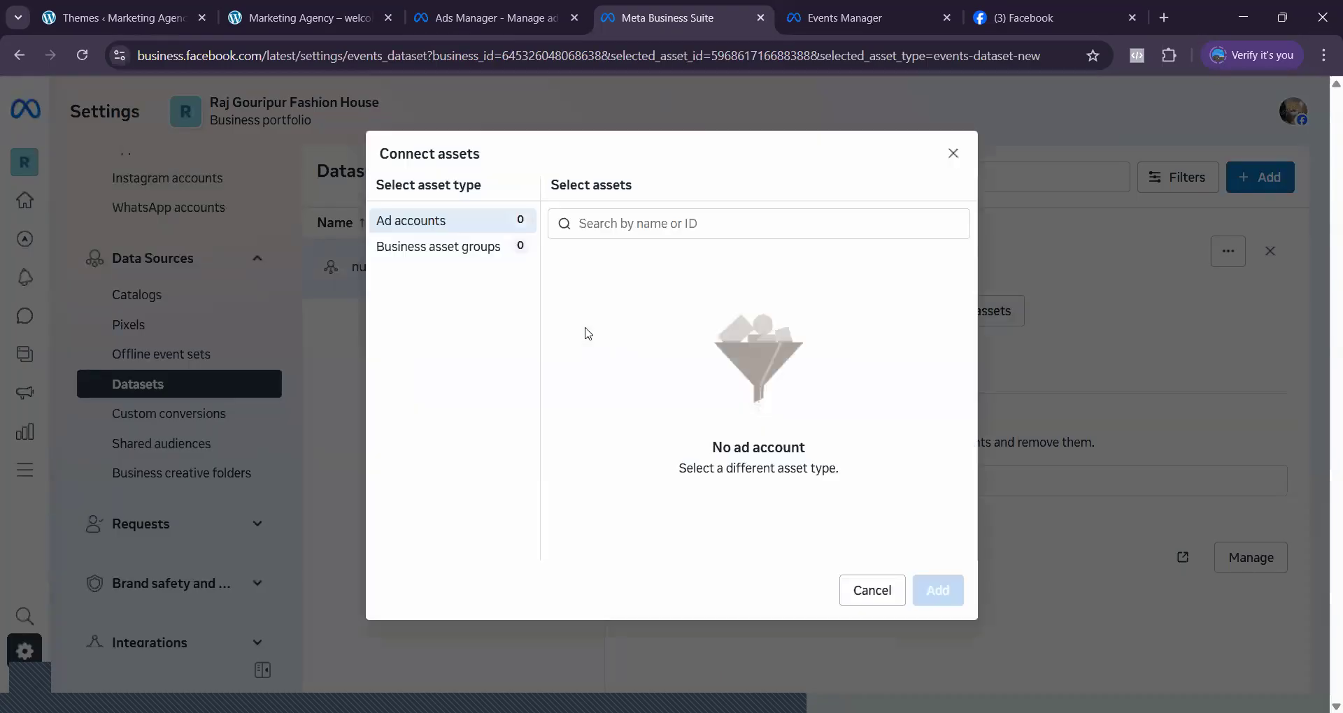
click(603, 222)
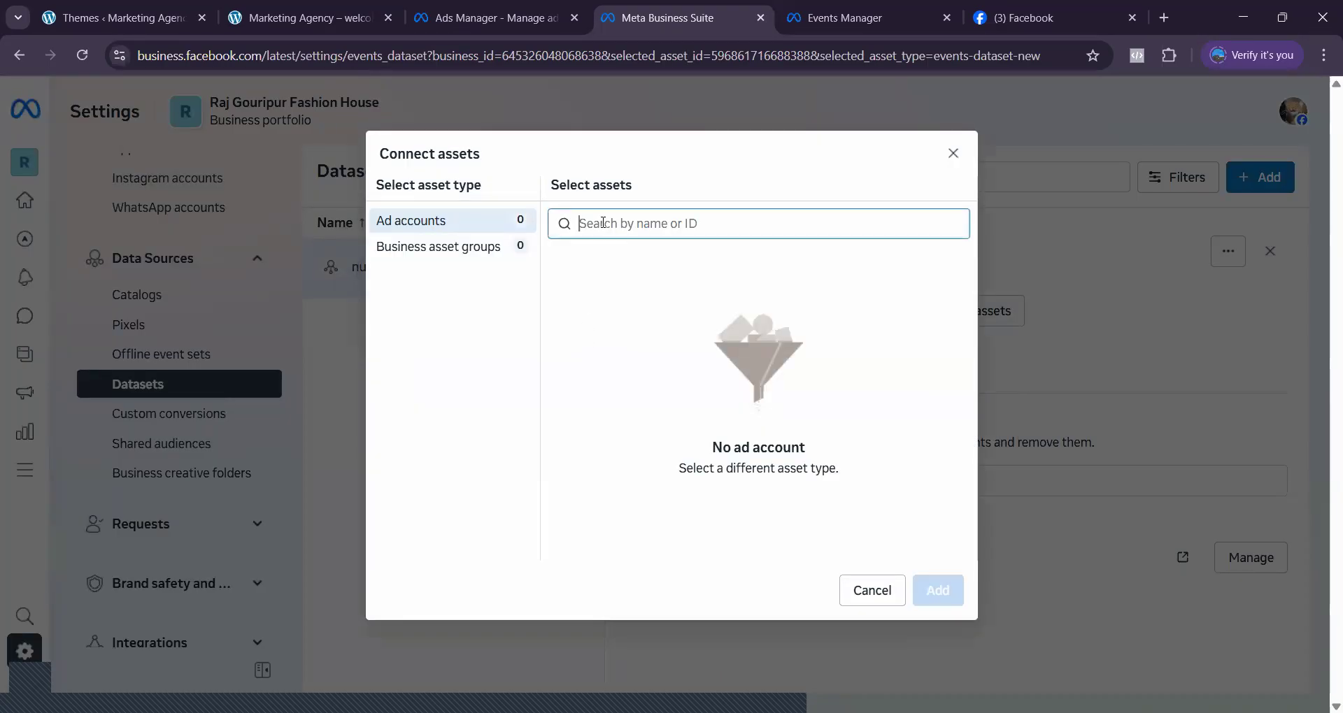
text(119782)
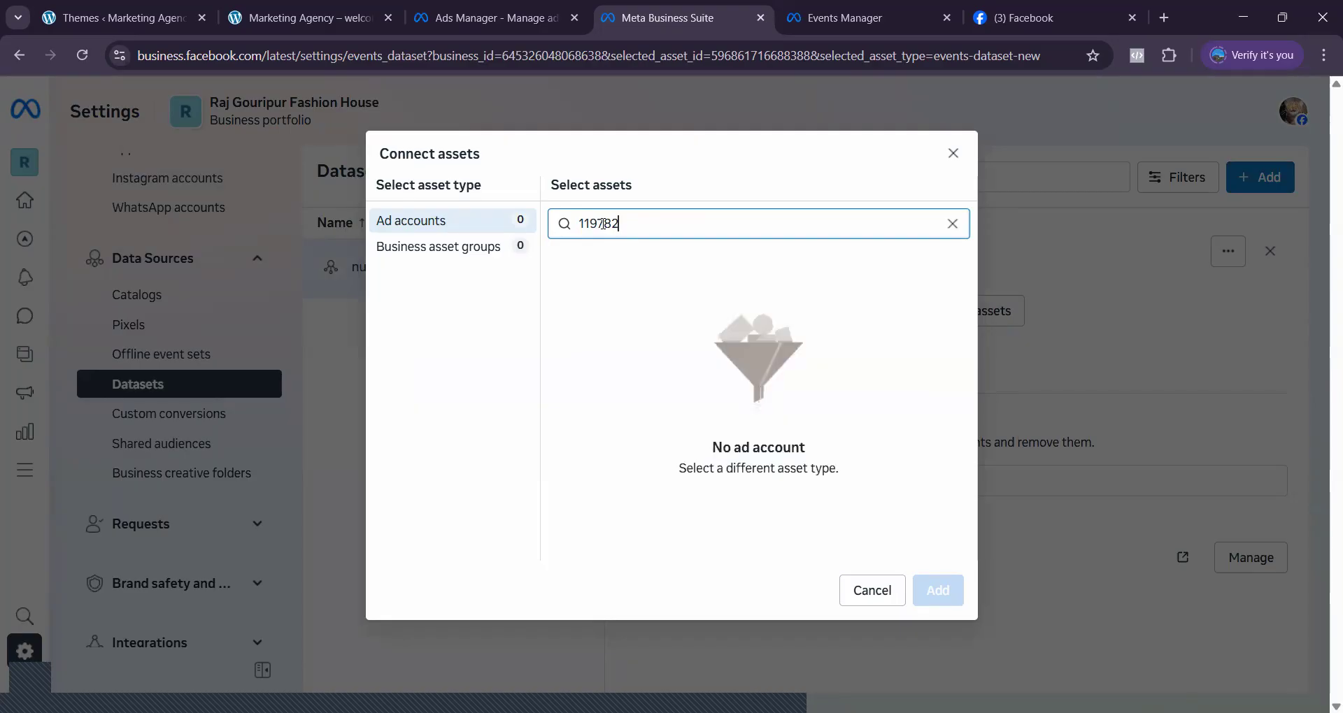
text(0538726414)
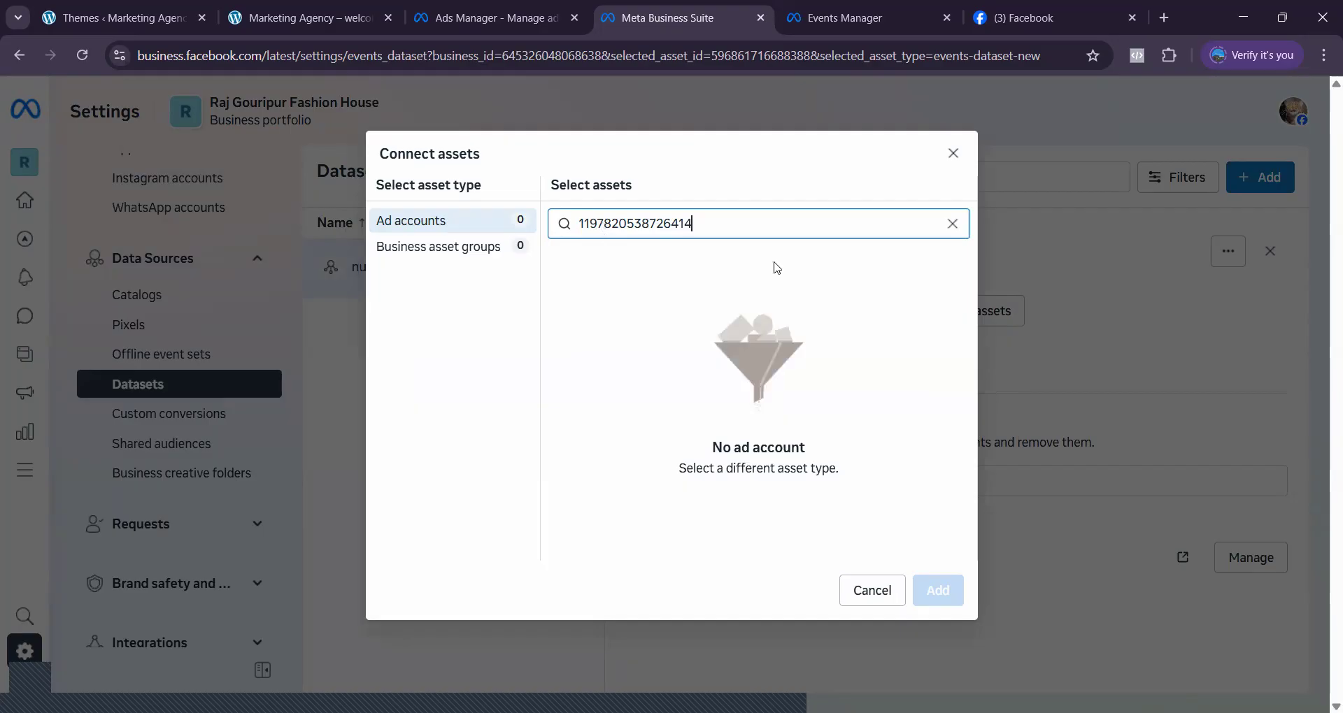
click(954, 154)
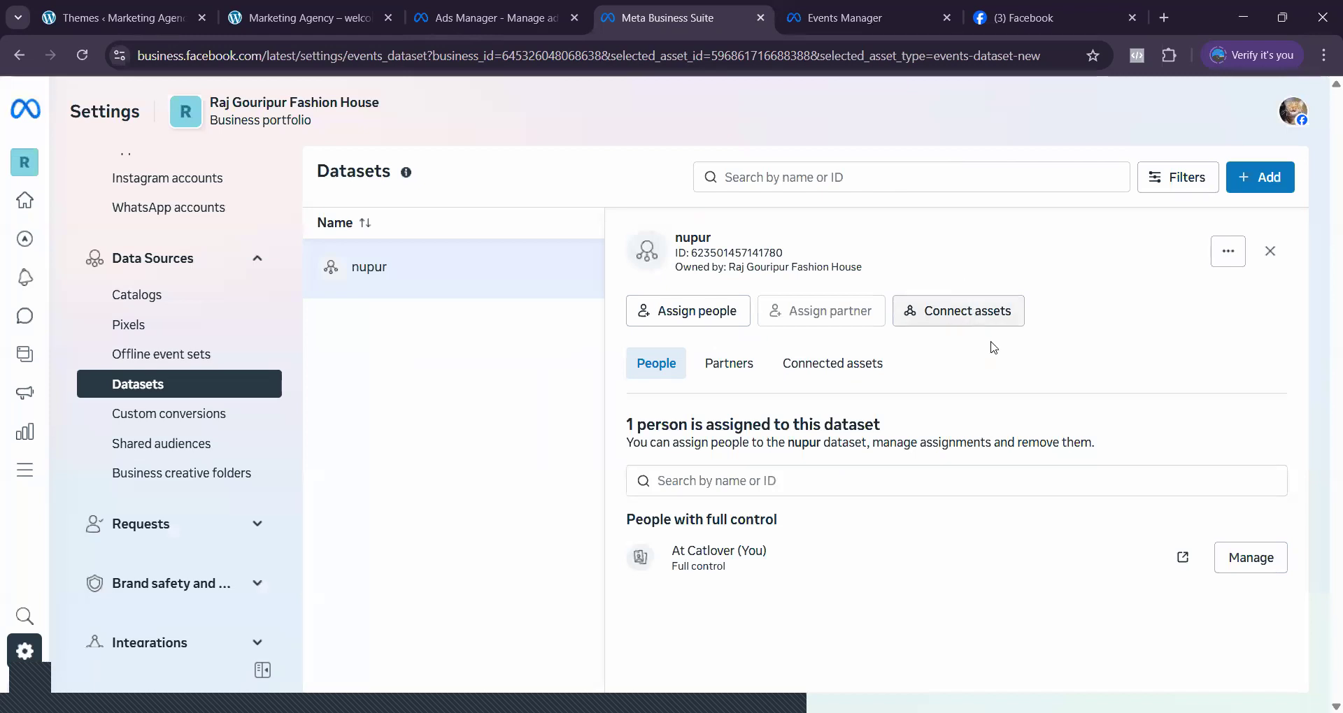
- Assign your own already listed user to the nupur dataset with full control to manage the events dataset
click(722, 320)
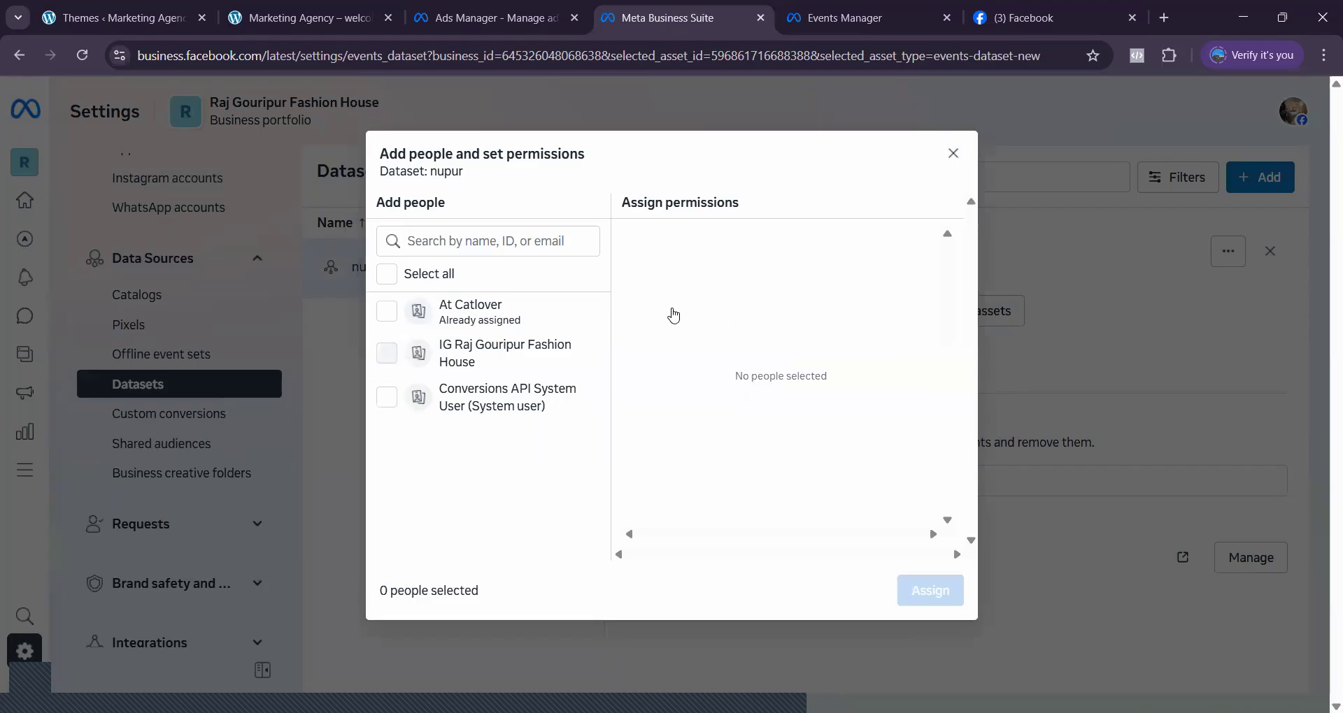
click(385, 312)
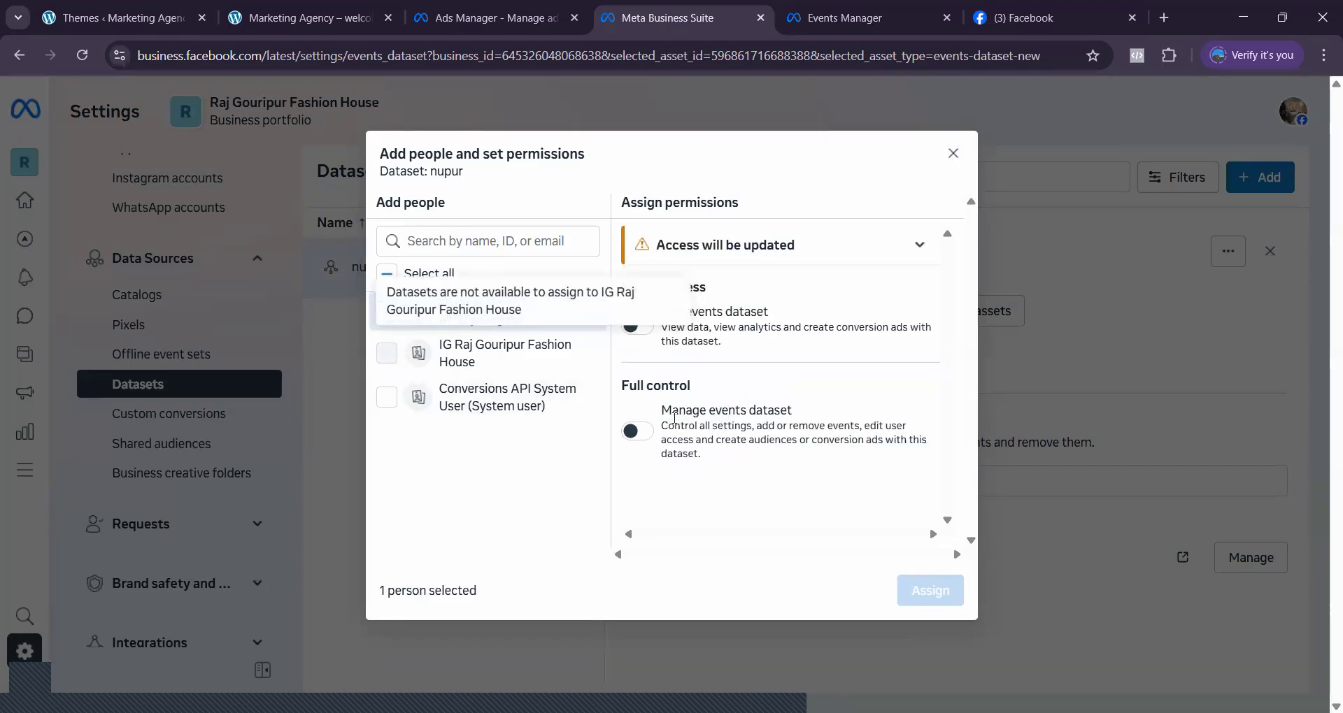
click(390, 404)
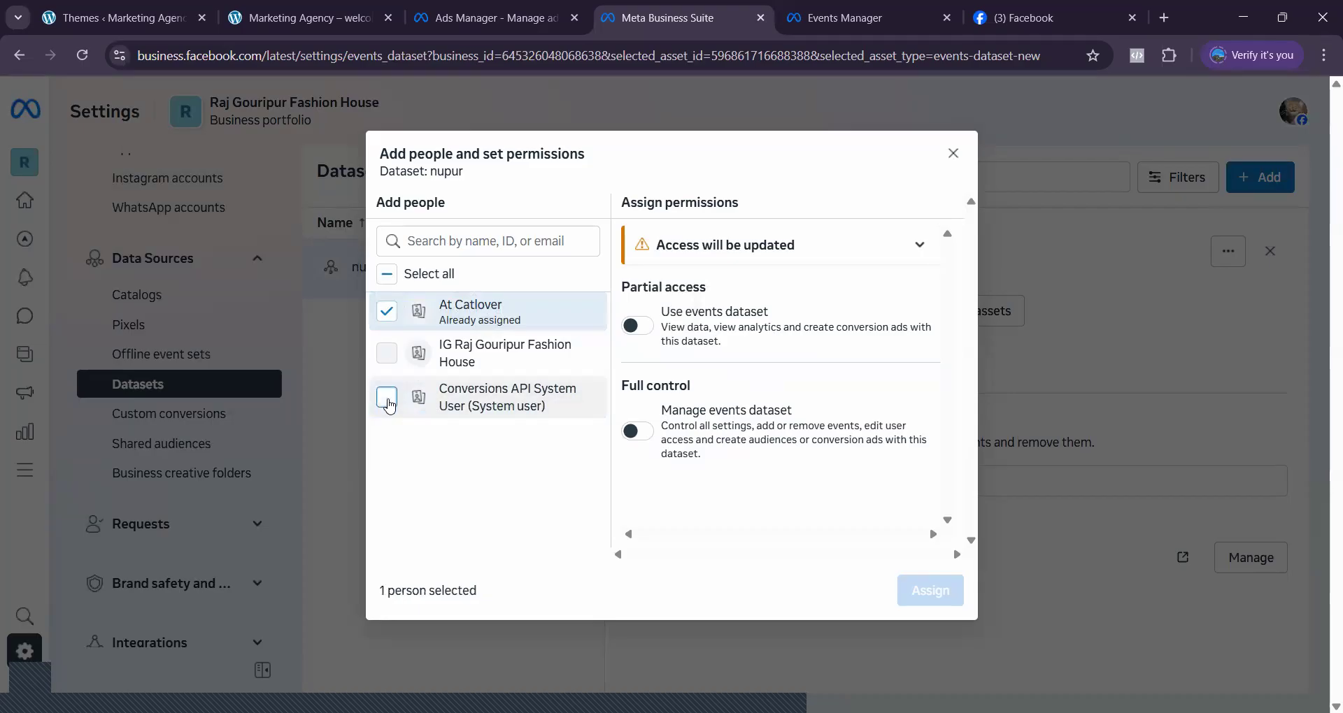
click(639, 431)
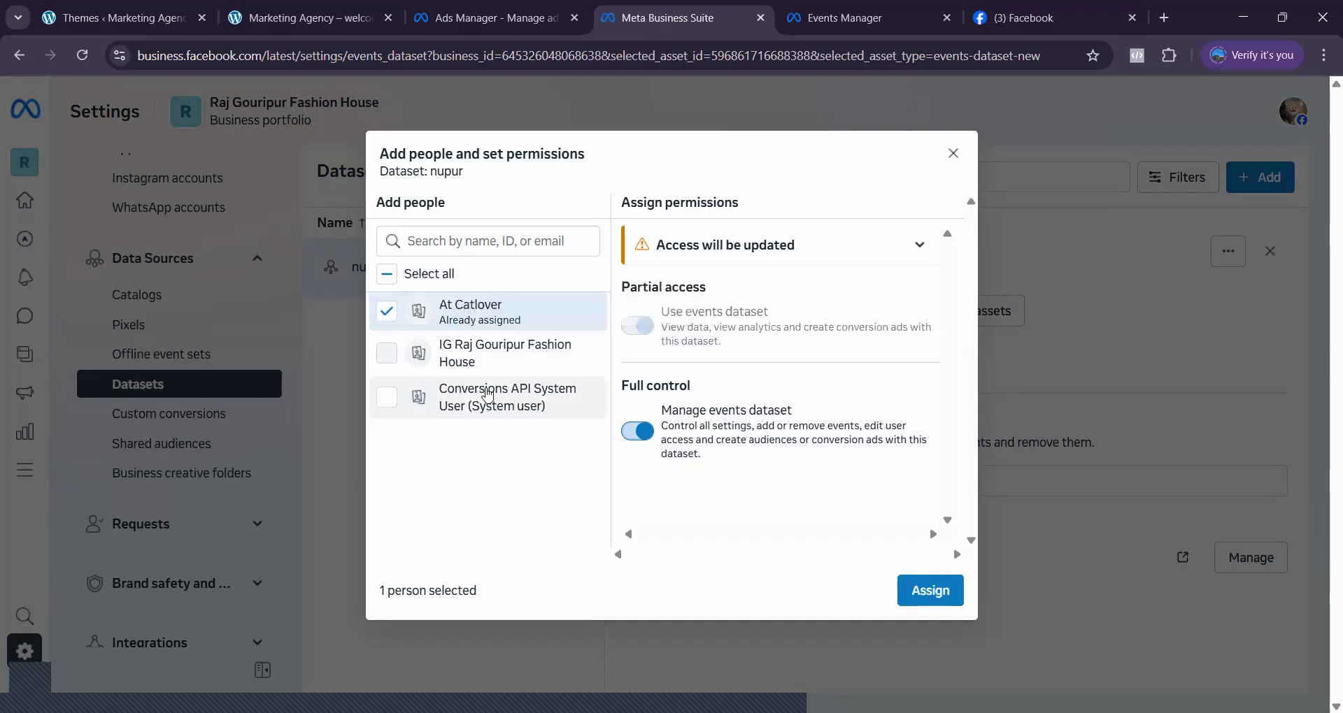
click(921, 587)
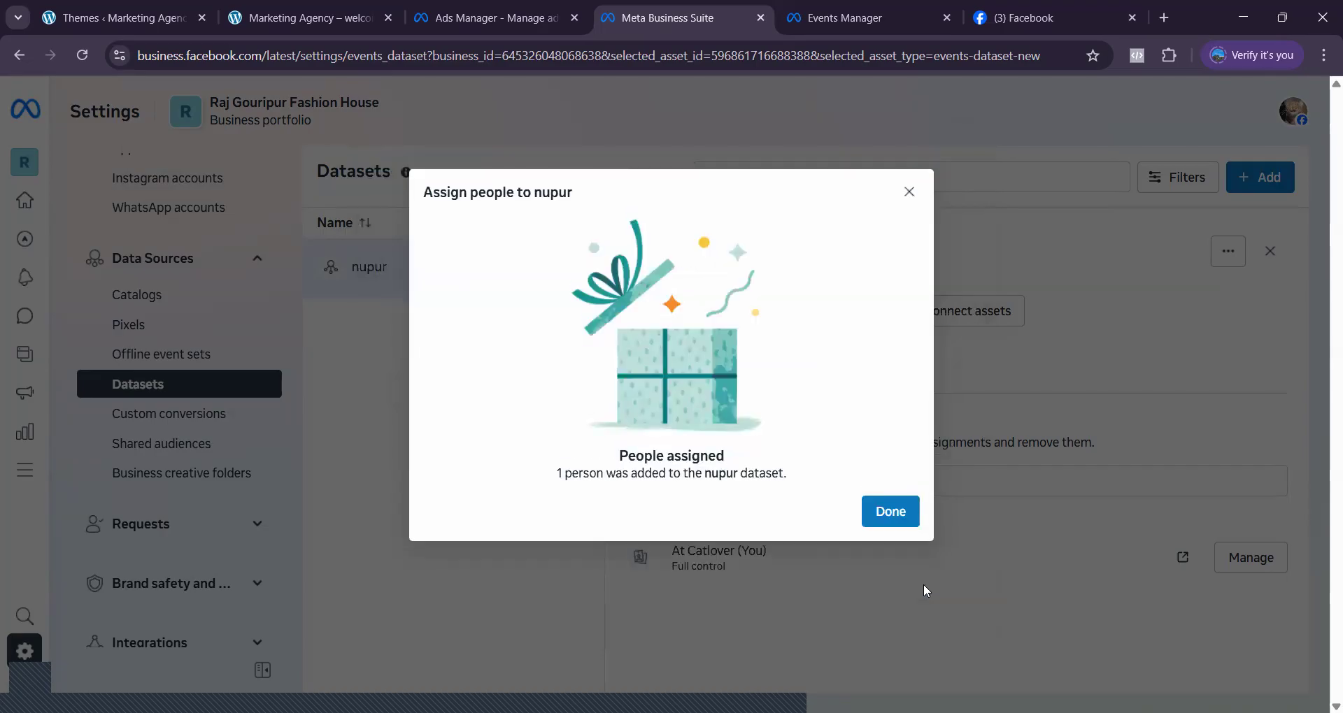
click(893, 514)
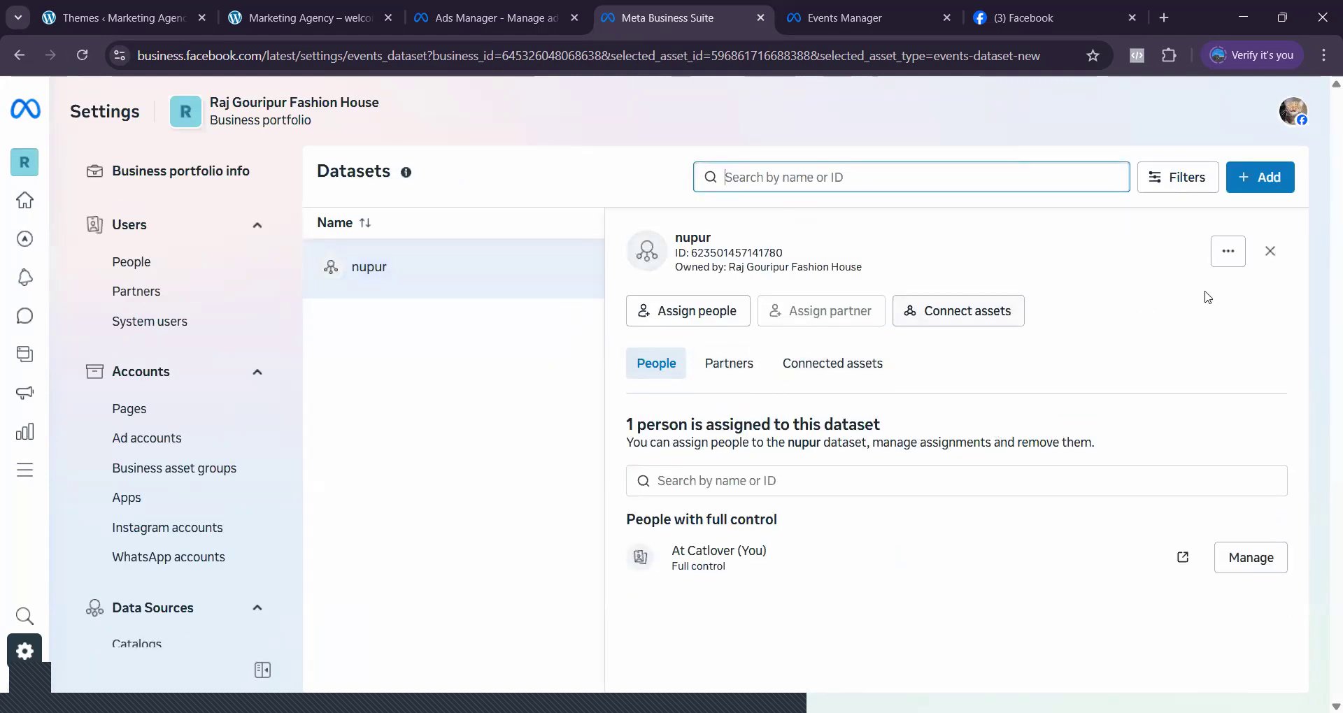
- Open the nupur dataset in Events Manager and review its overview, test events, diagnostics and change history
click(1229, 260)
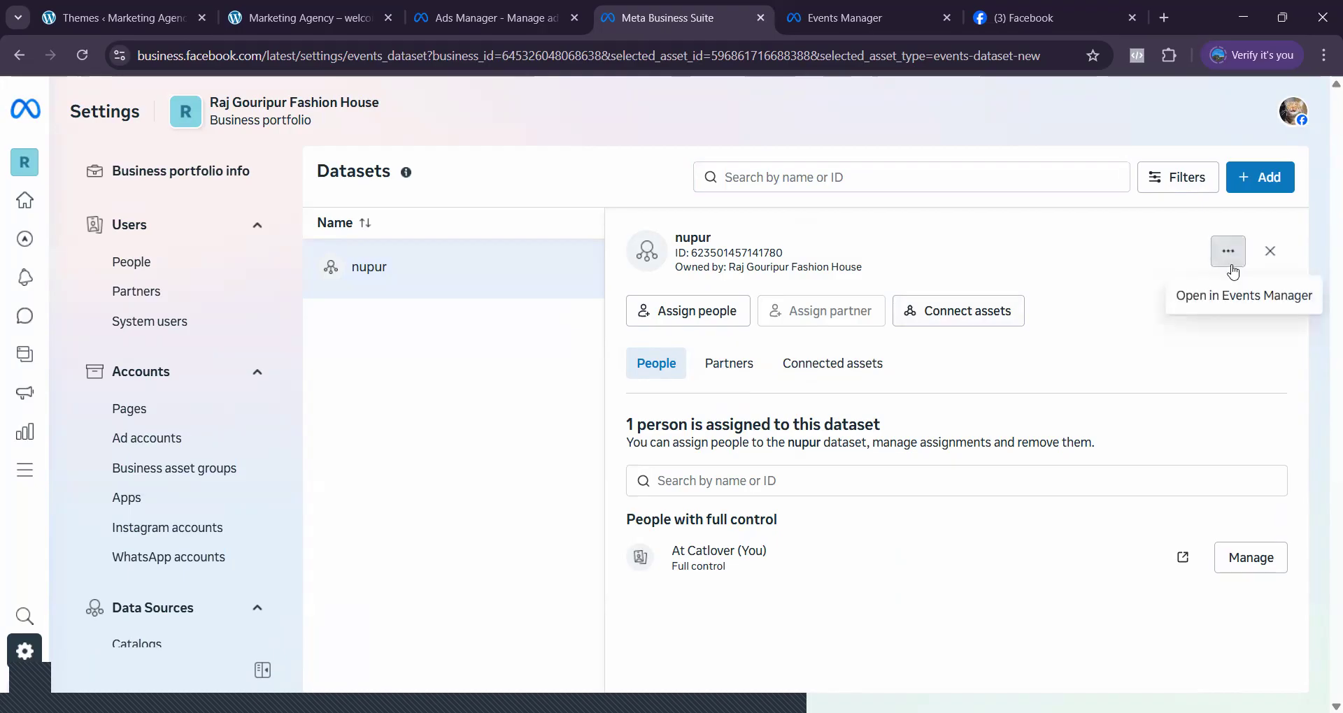
click(1232, 299)
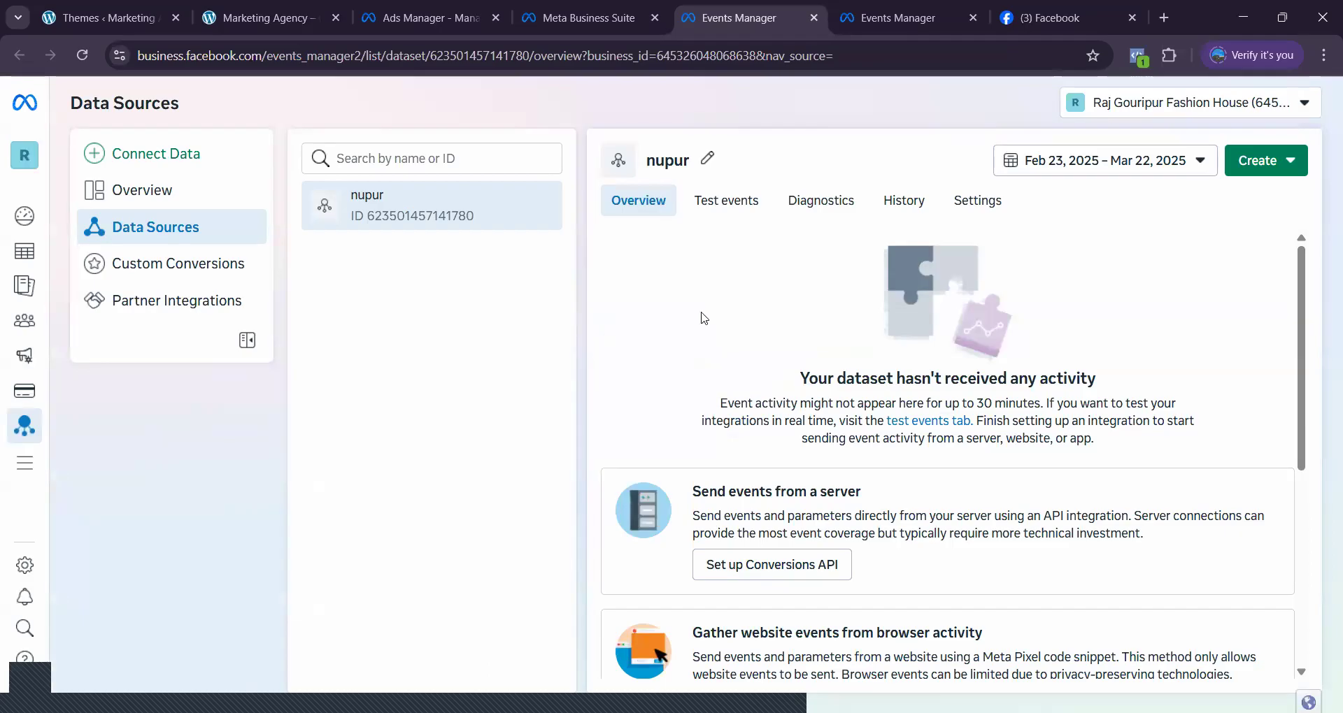
scroll(726, 311, down, 3)
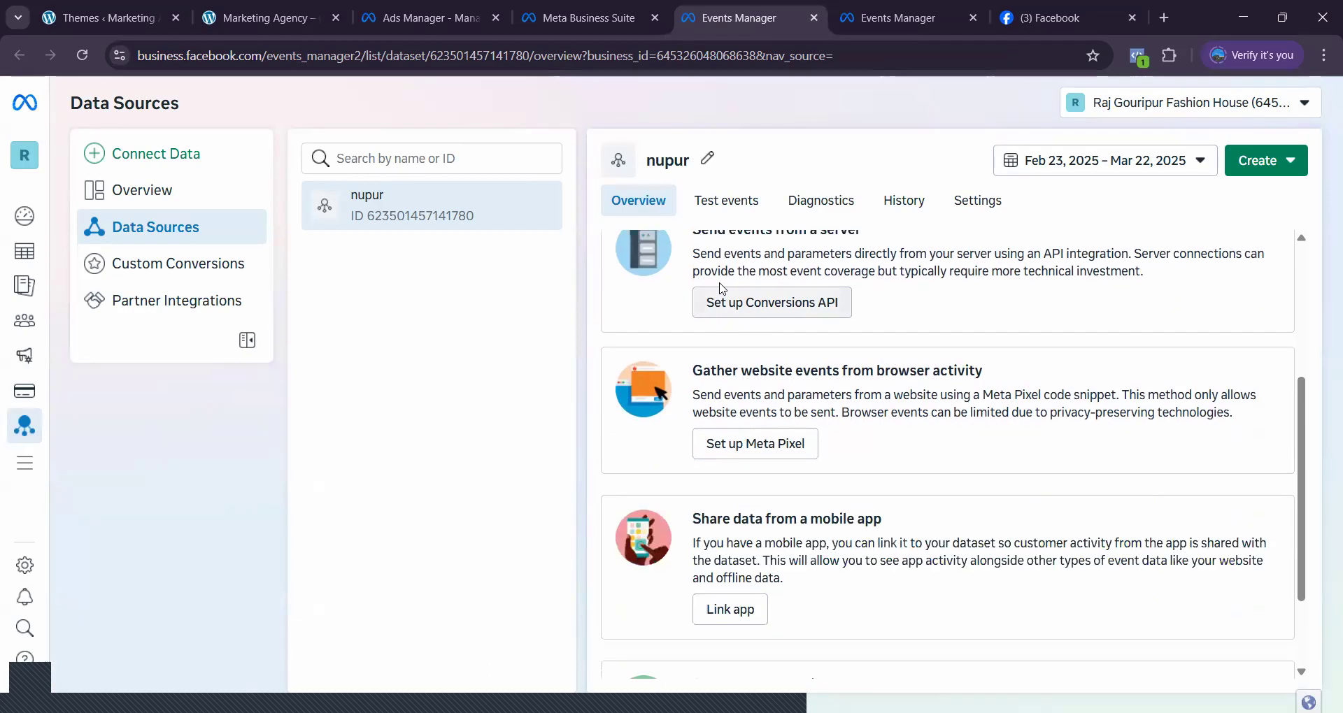
click(729, 213)
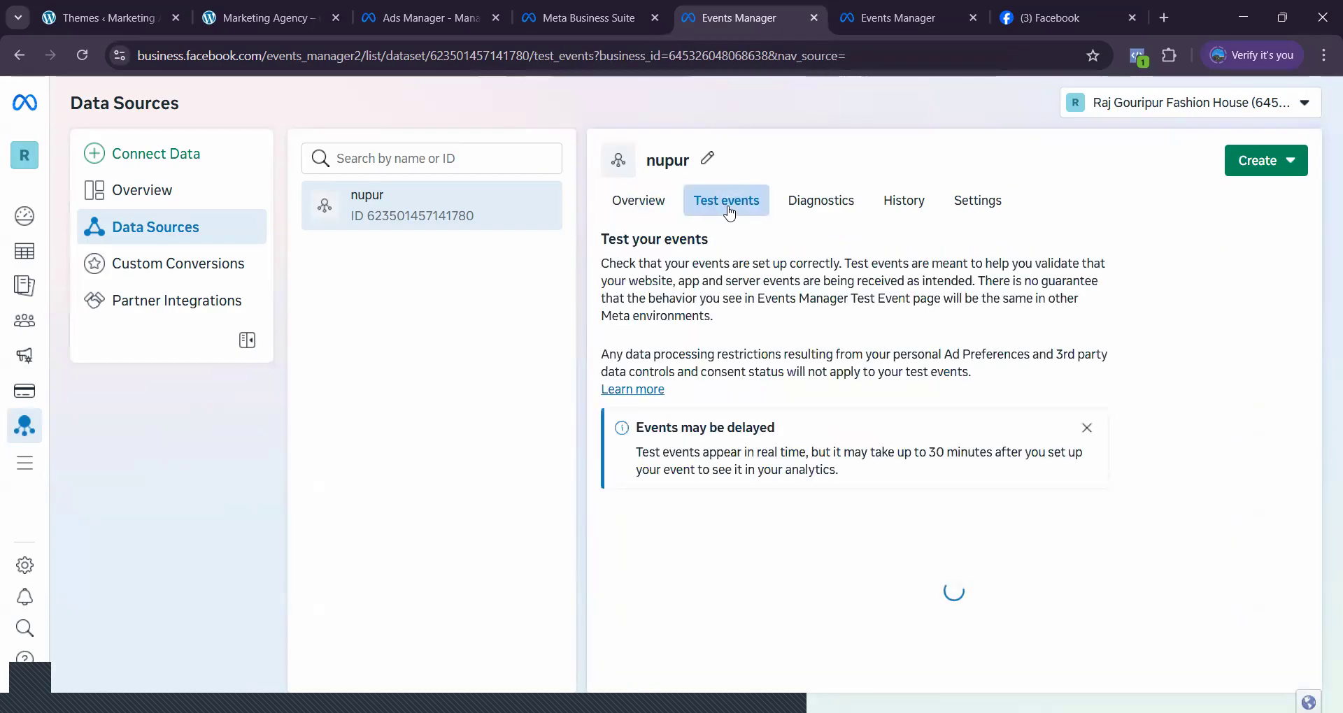
click(817, 207)
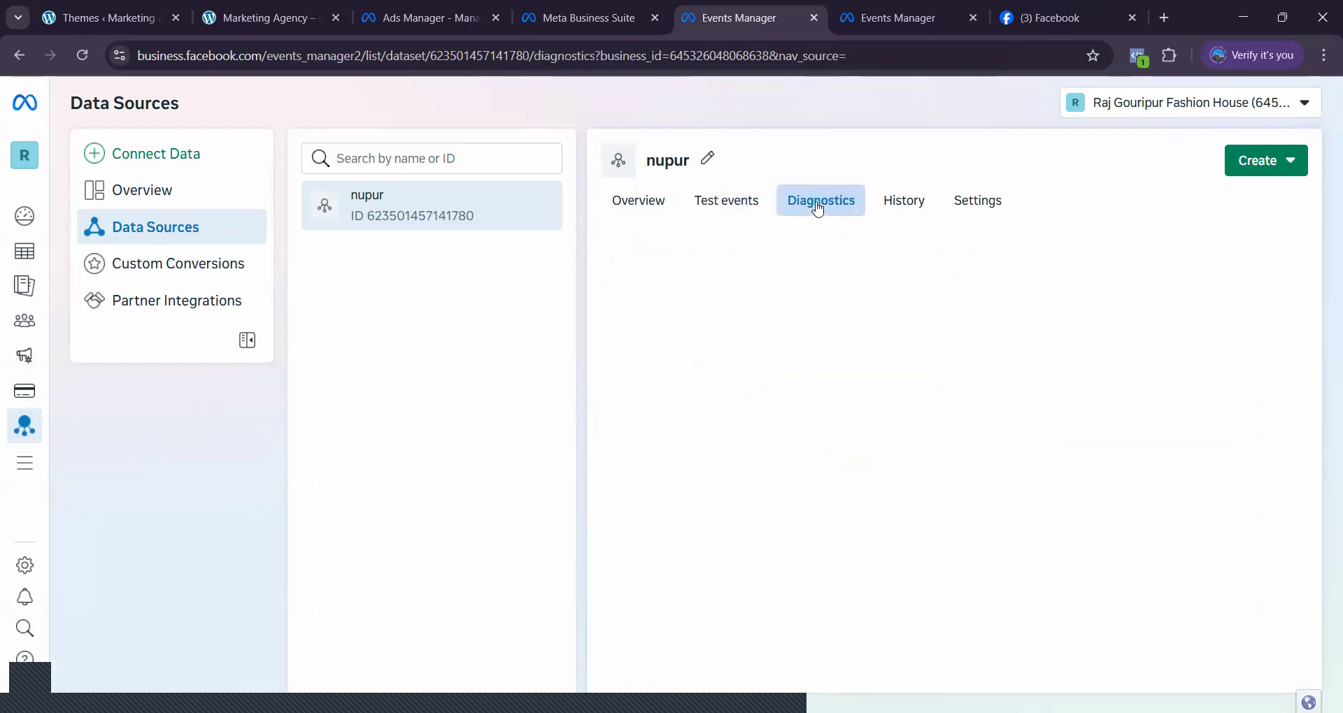
click(899, 205)
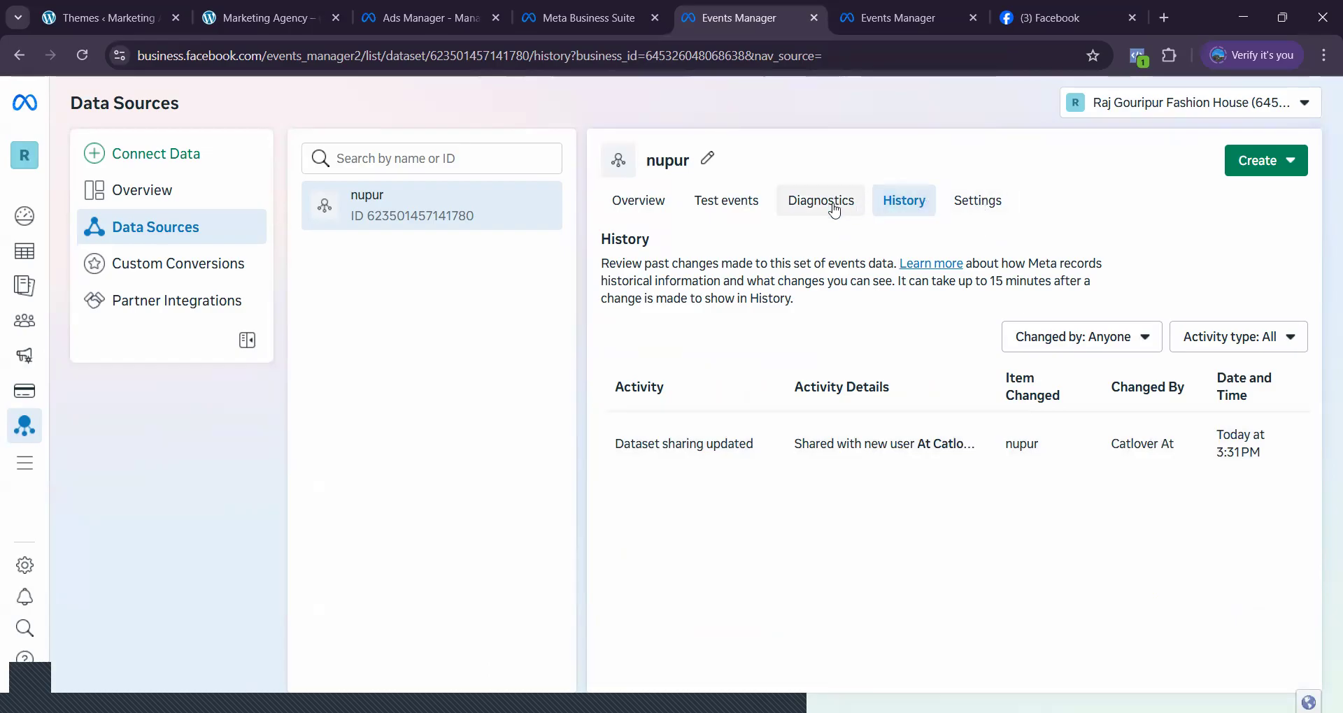
click(805, 199)
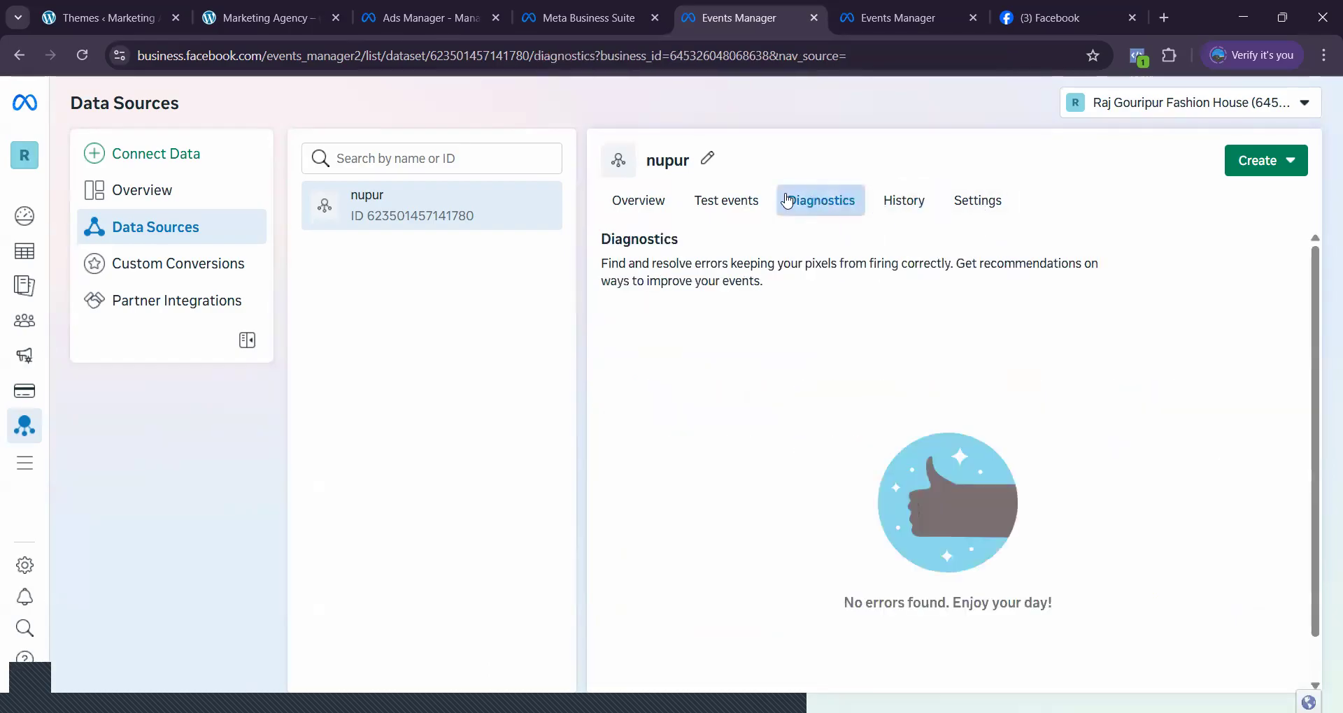
click(734, 203)
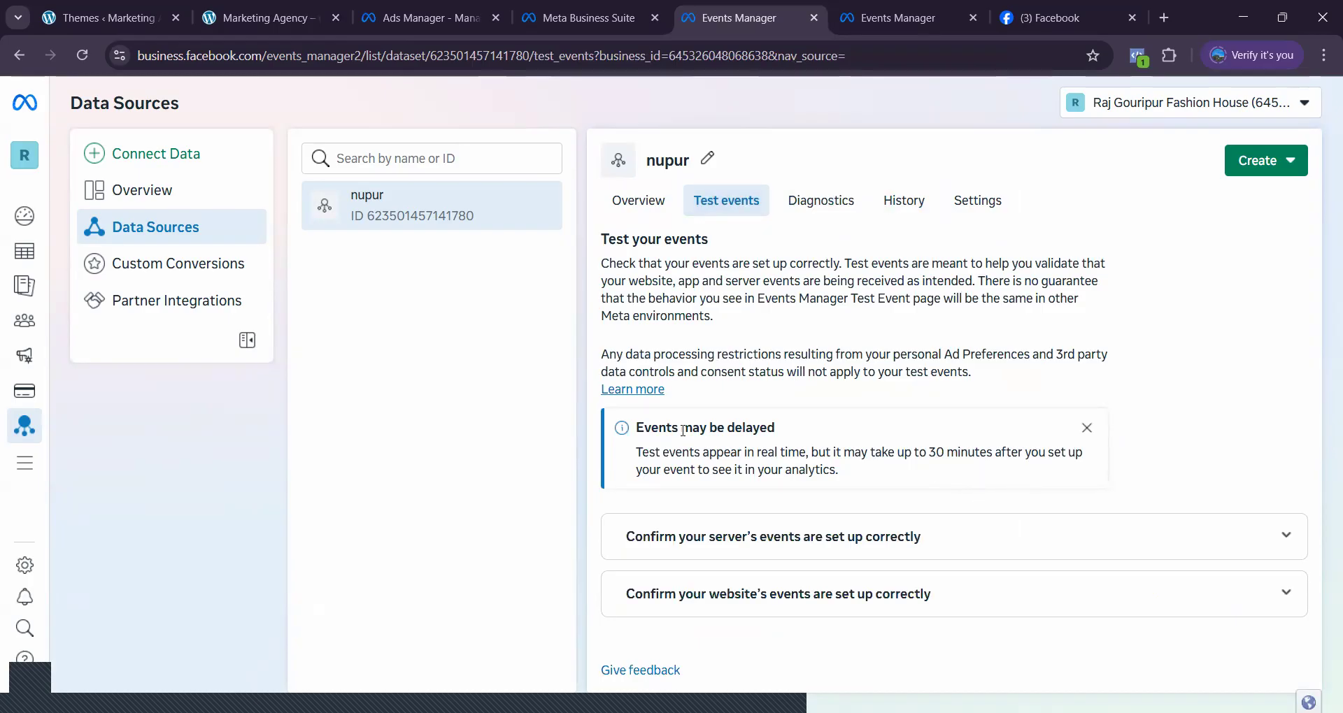
- Check the custom conversions page and the nupur dataset's Meta Pixel installation methods, closing the dialog without choosing one
click(148, 269)
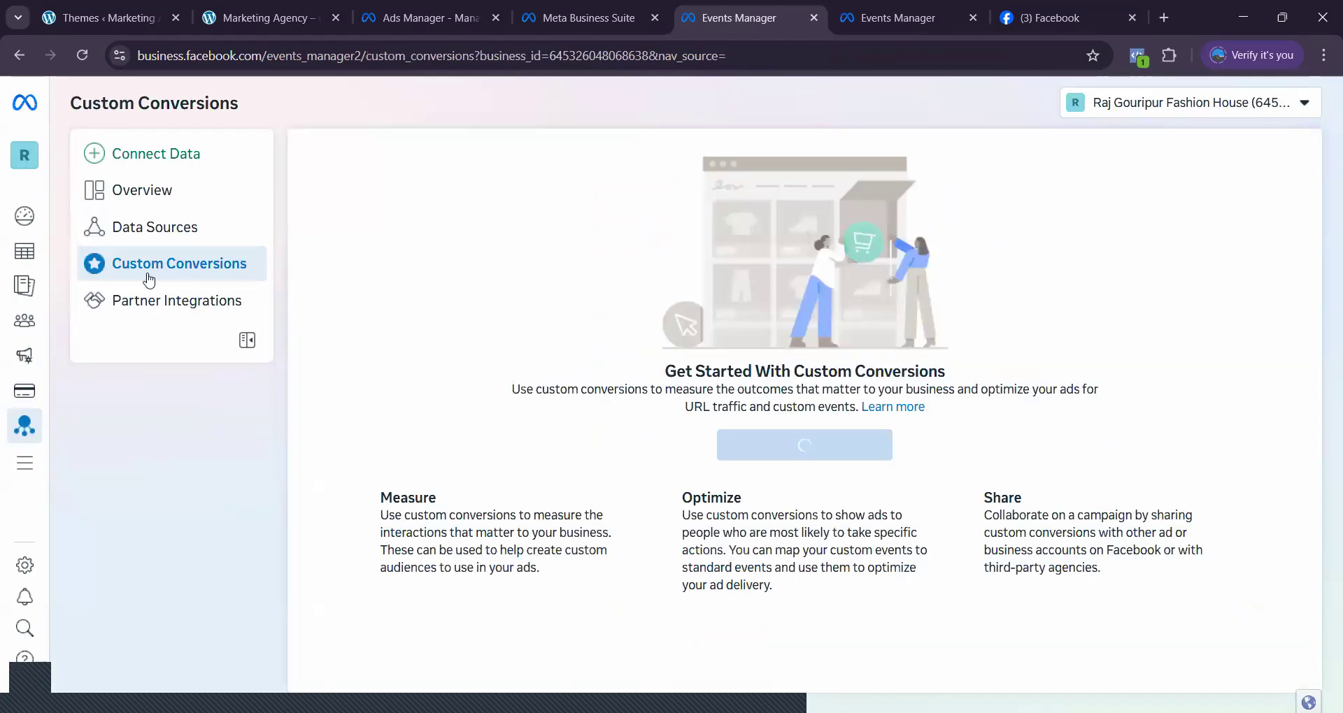
click(149, 236)
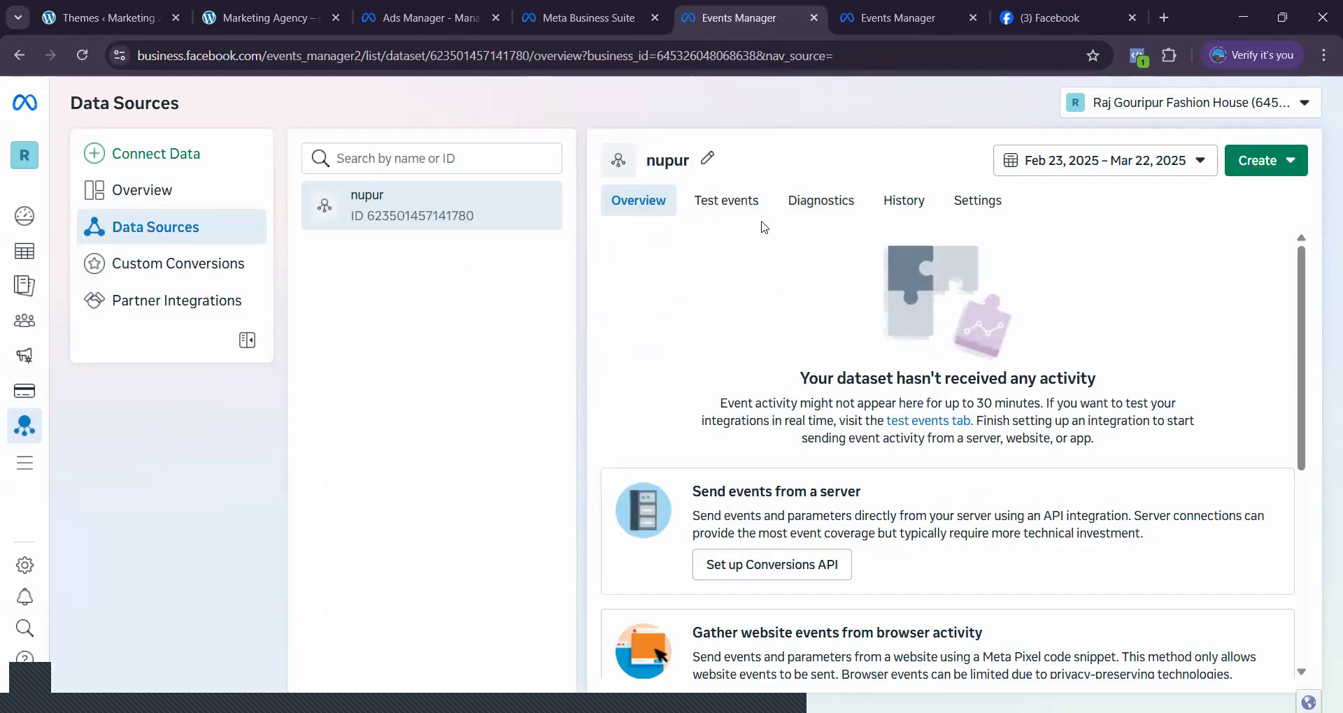
scroll(887, 429, down, 5)
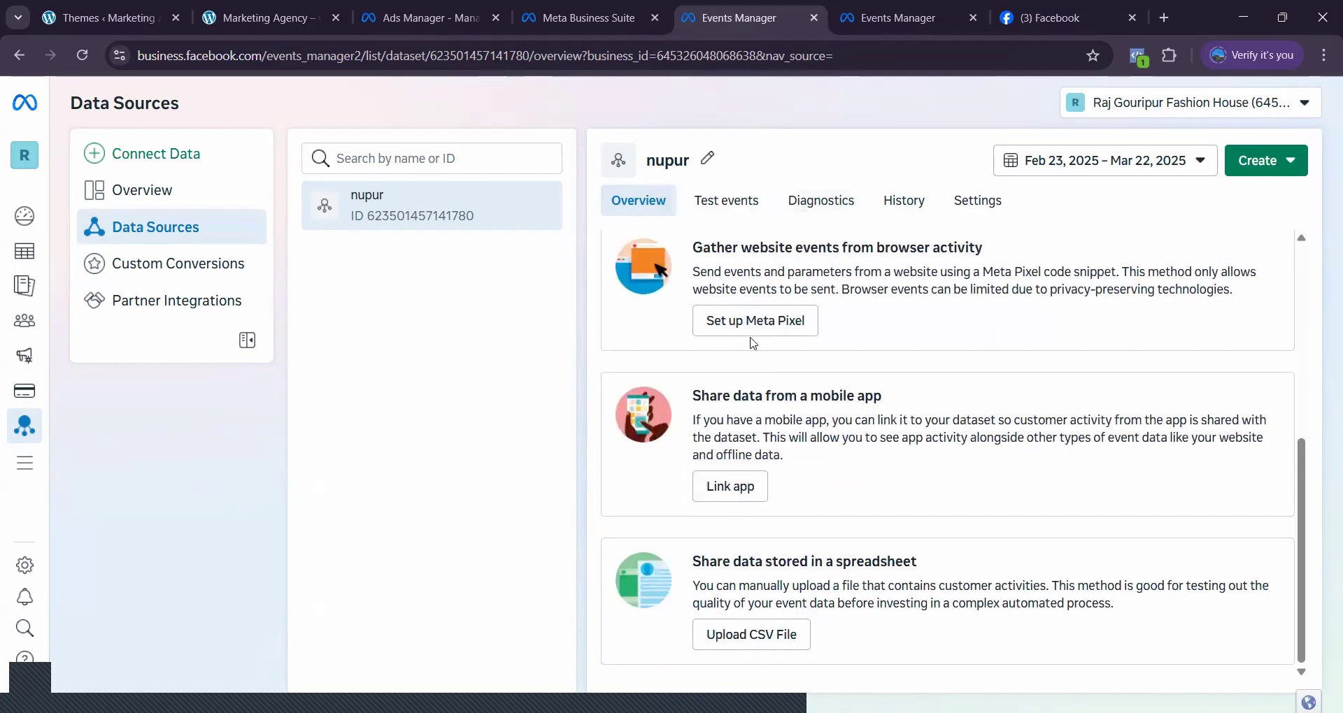
click(745, 327)
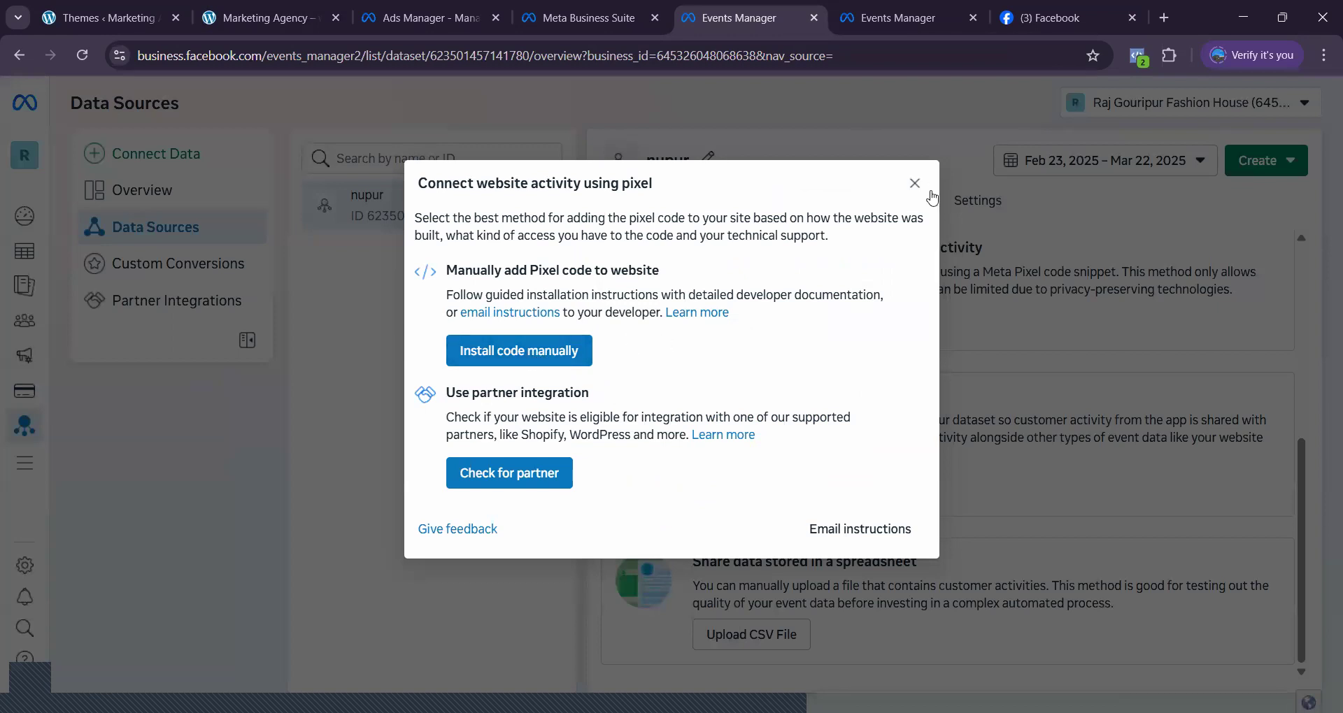
click(914, 183)
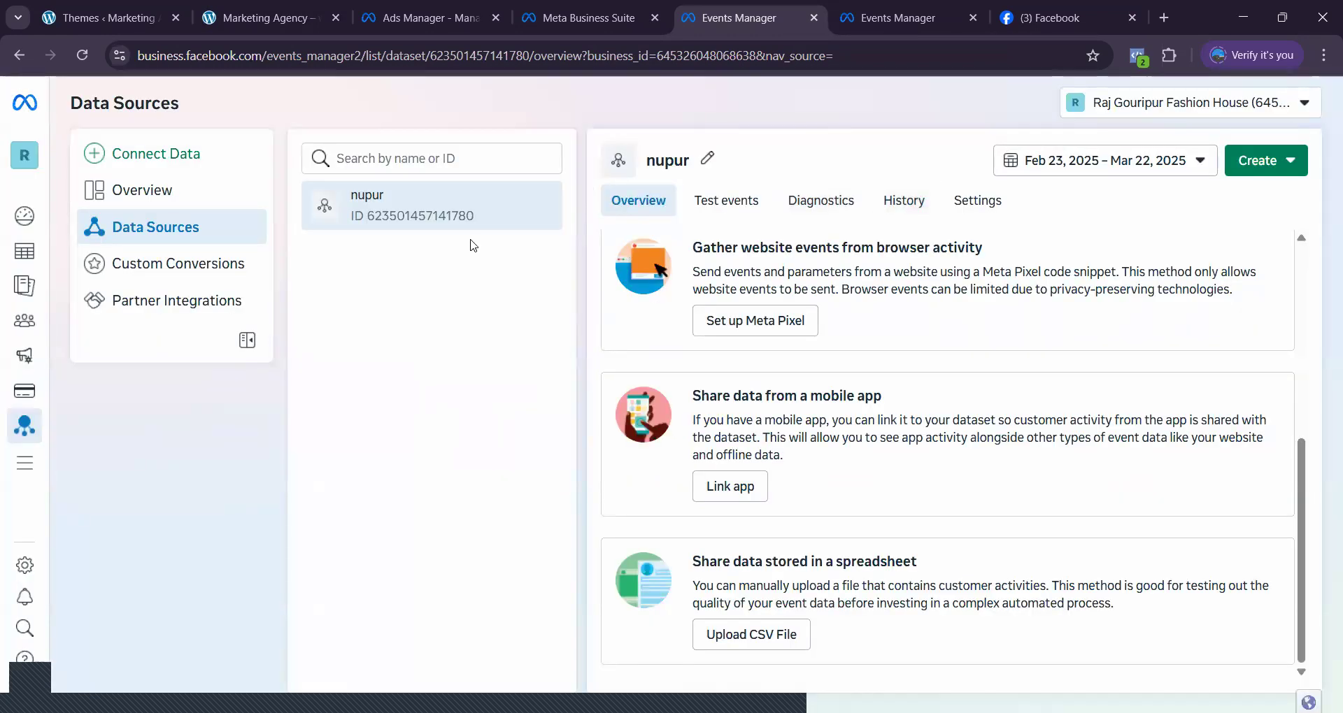
click(706, 160)
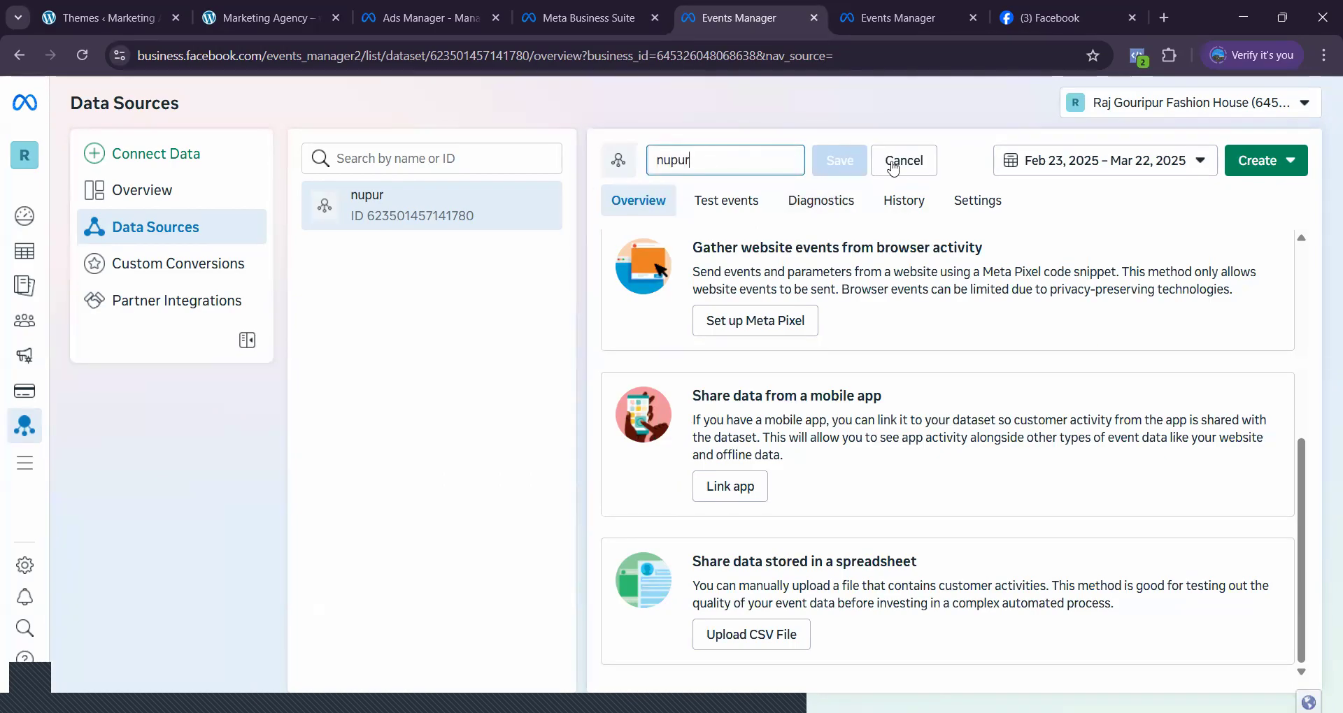
click(963, 161)
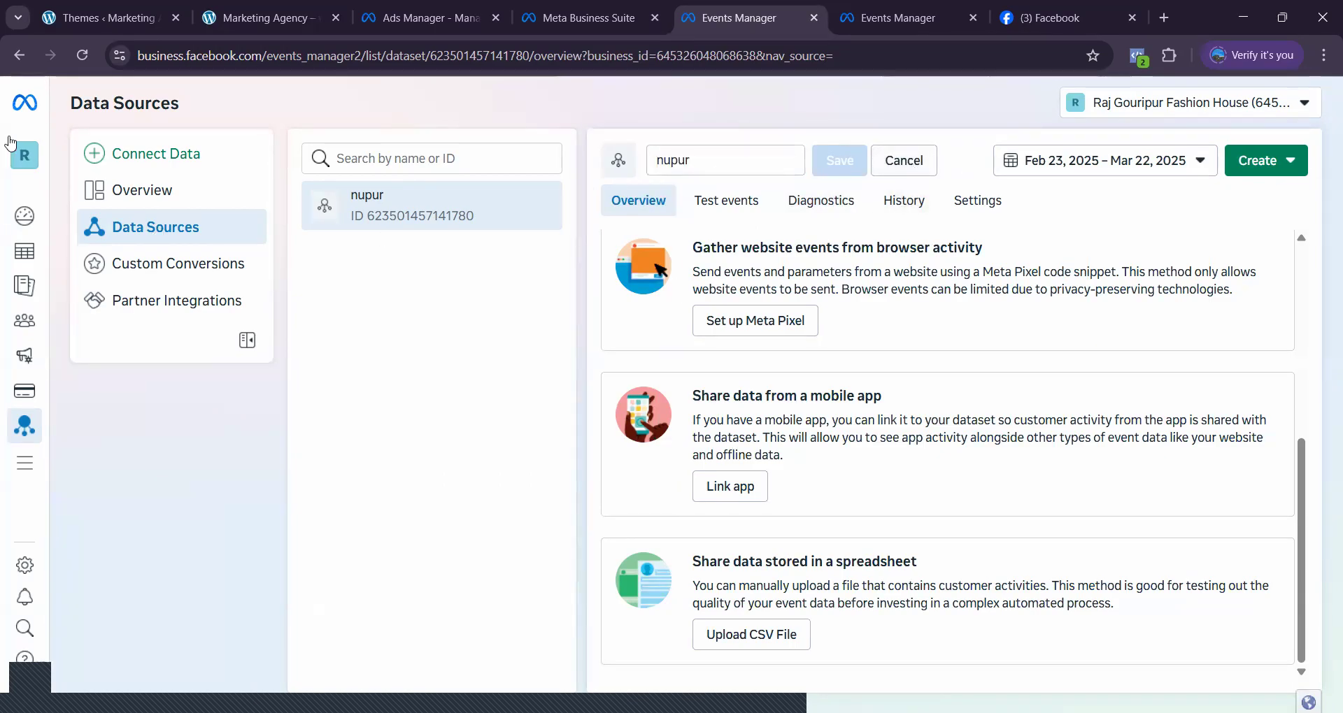
click(17, 55)
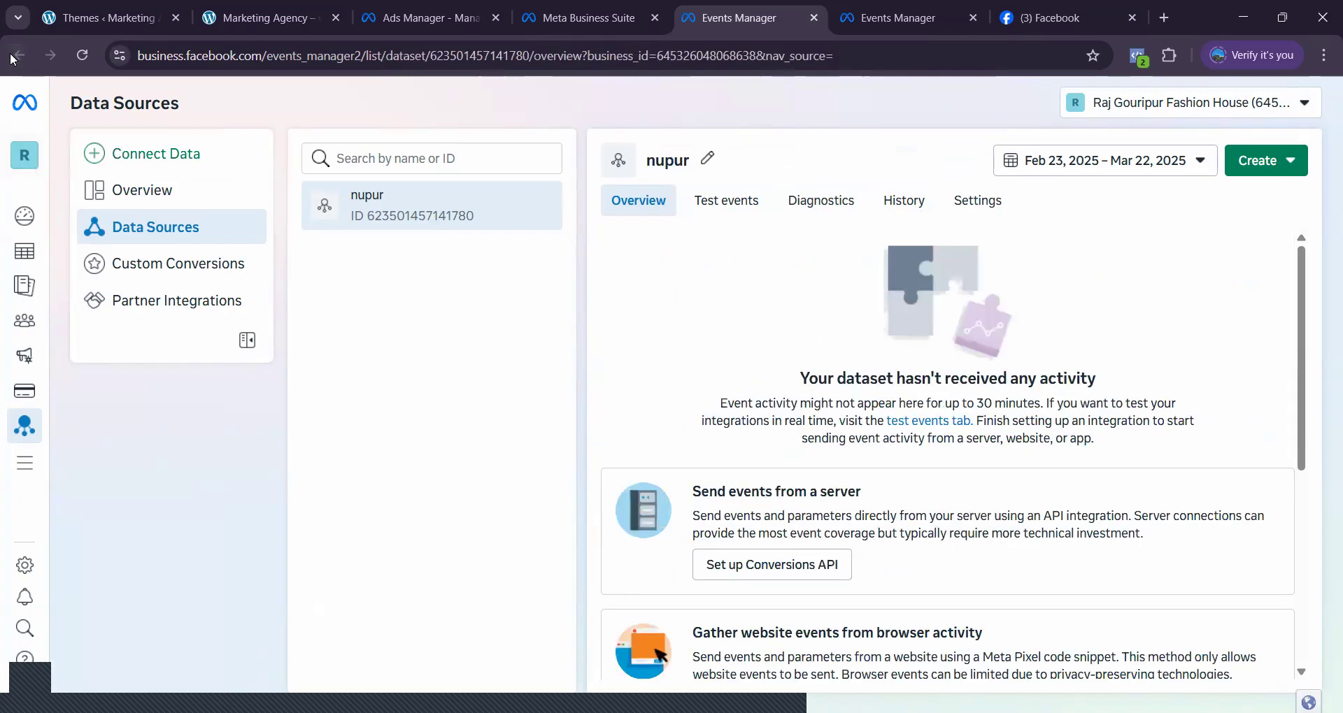
- Reload the nupur dataset's overview and examine its activity and event setup options
click(84, 57)
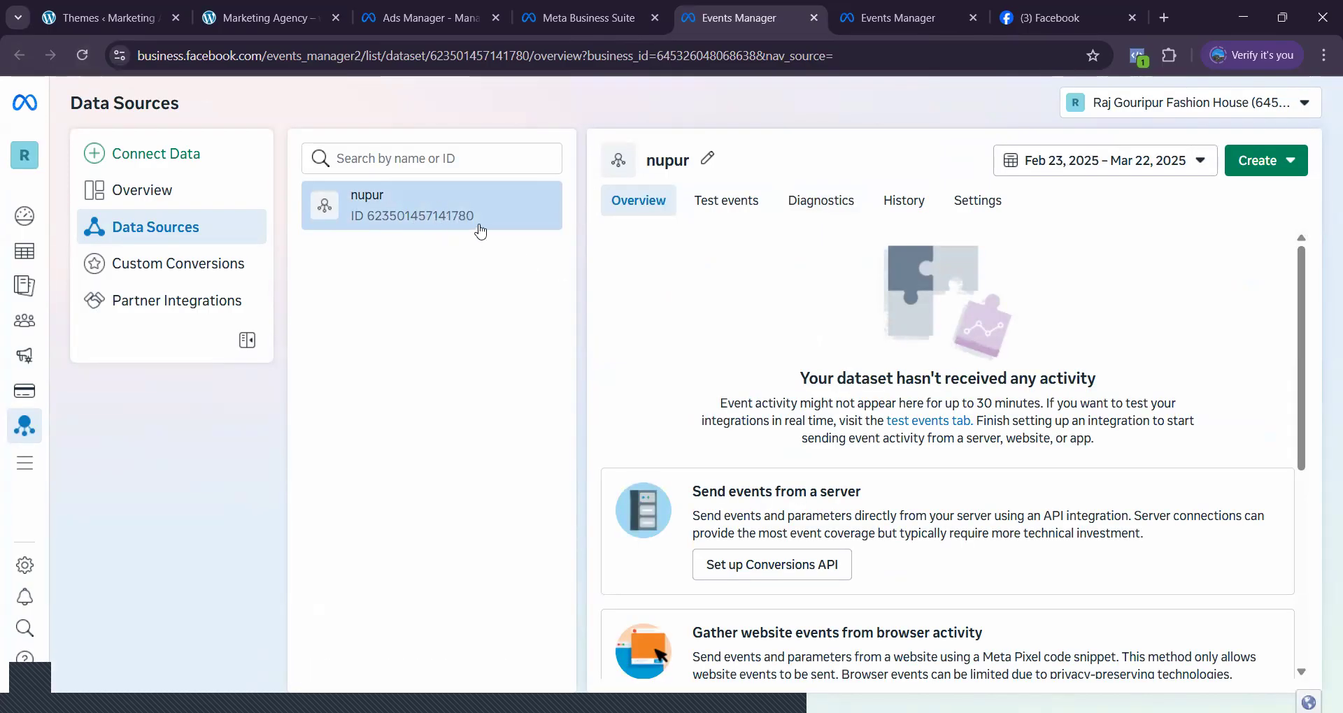
scroll(788, 400, down, 5)
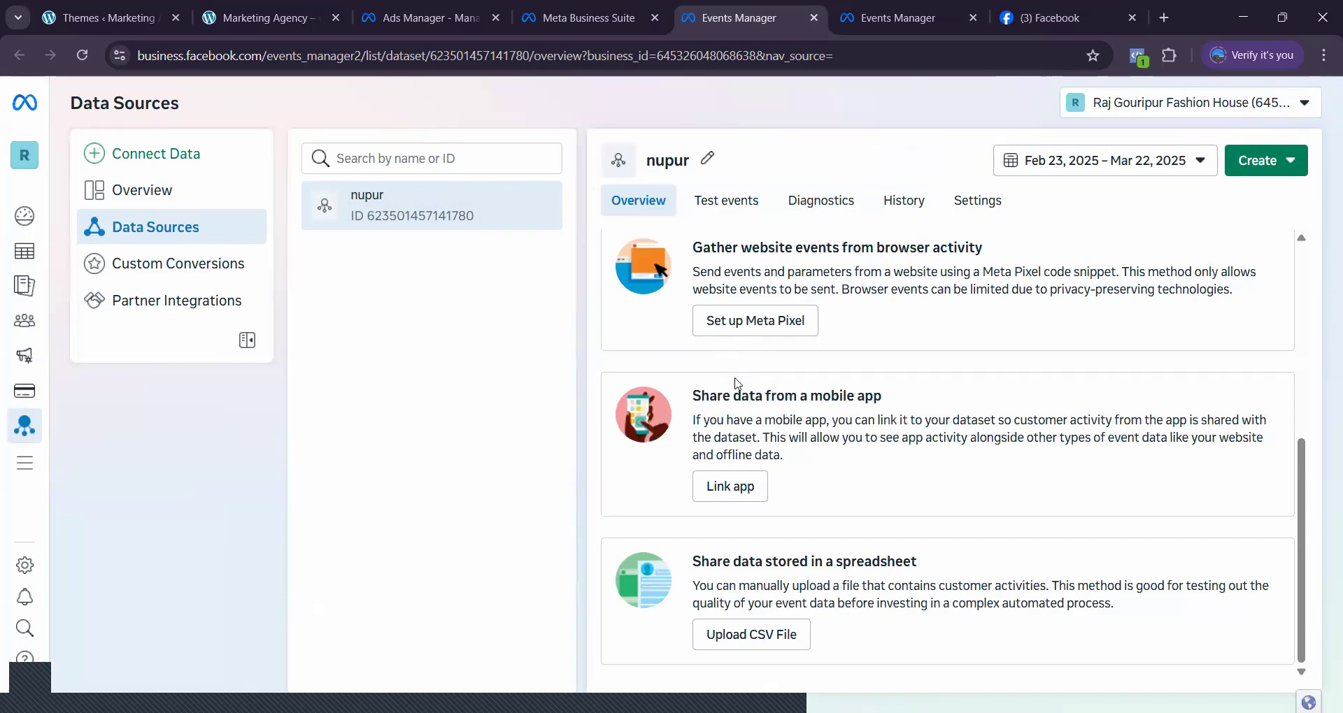
scroll(738, 384, up, 5)
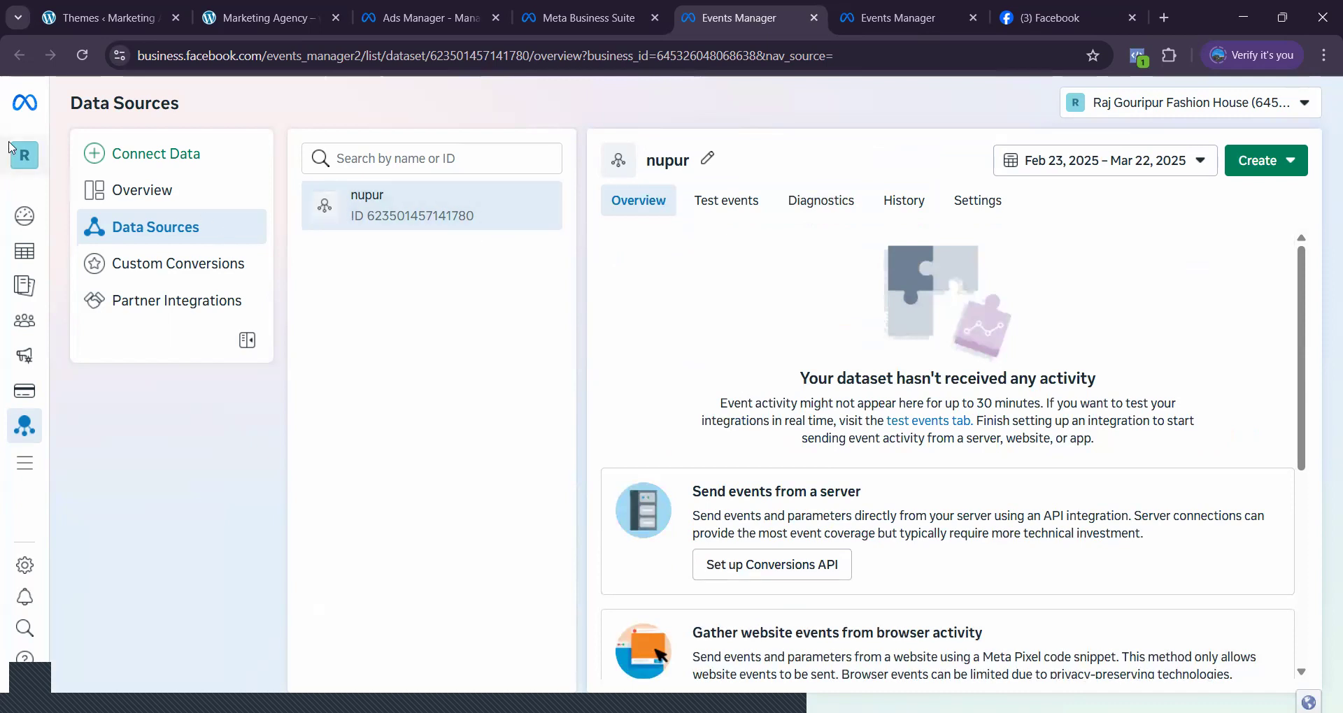
- Close the extra Events Manager page holding the unfinished new pixel setup, keeping the Facebook page open
click(876, 21)
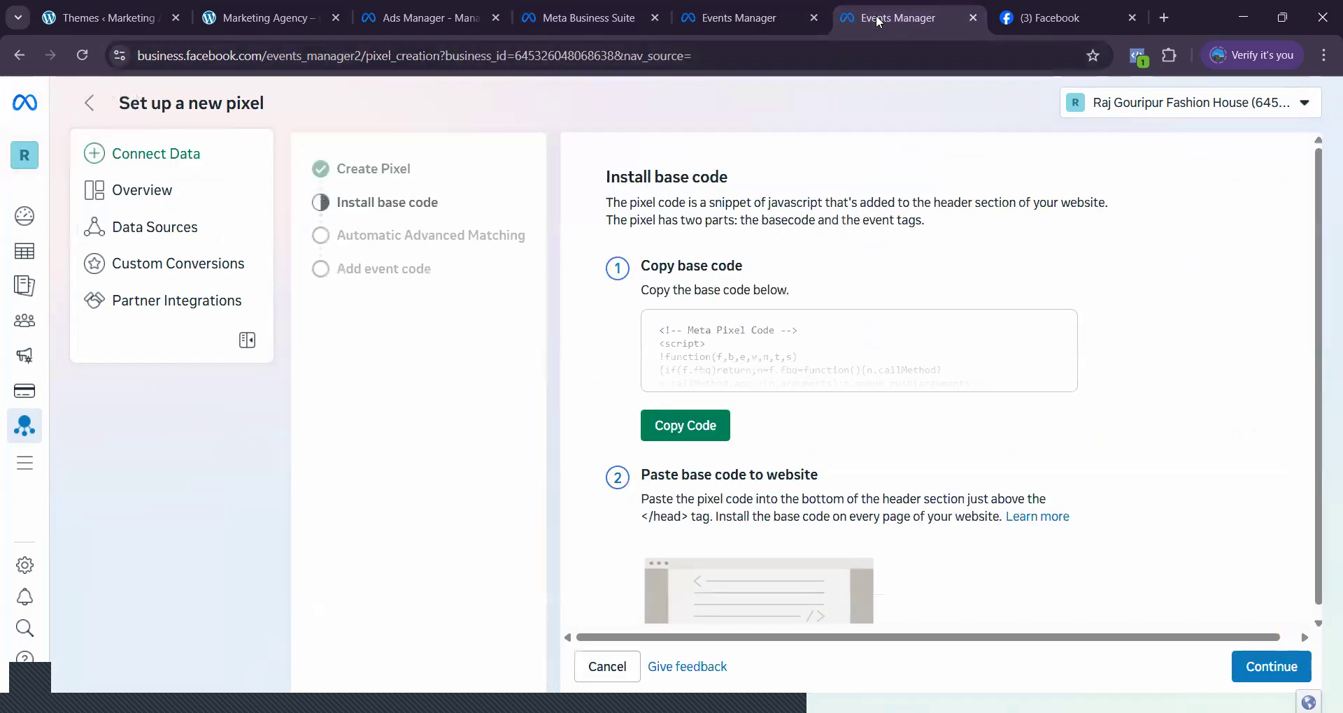
click(1036, 21)
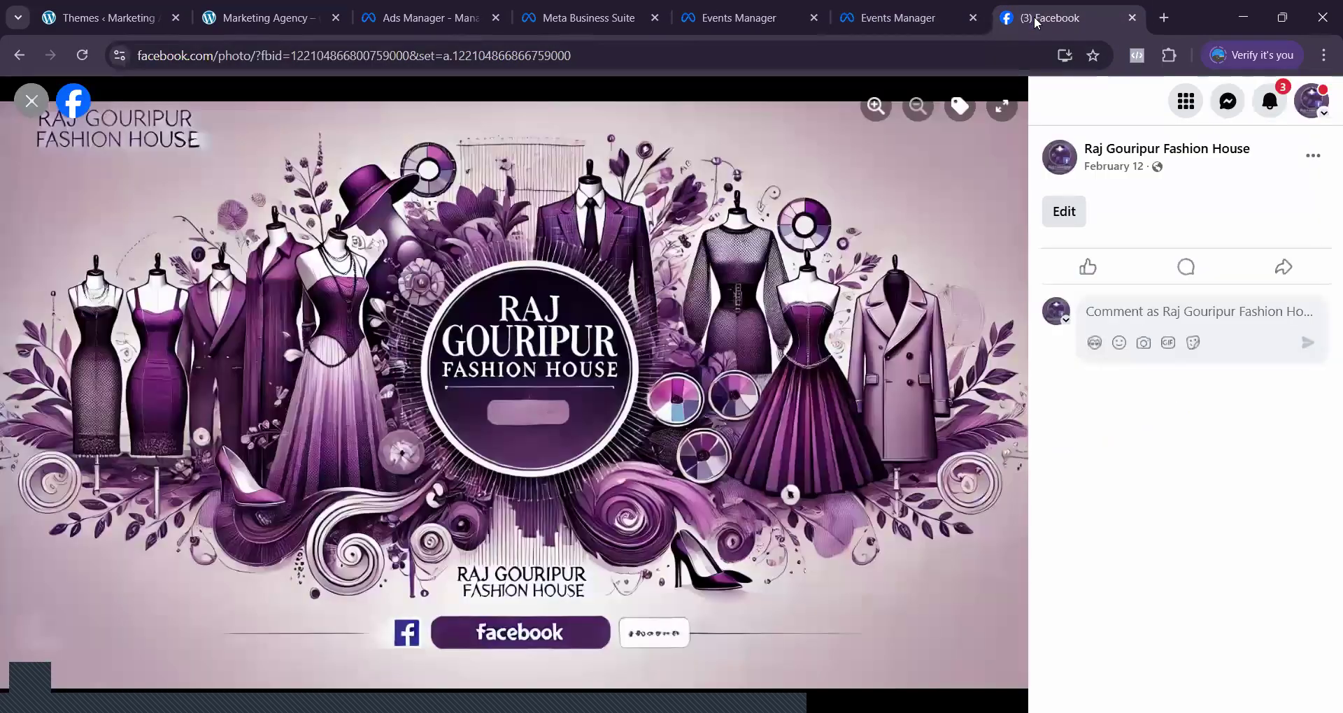
click(973, 19)
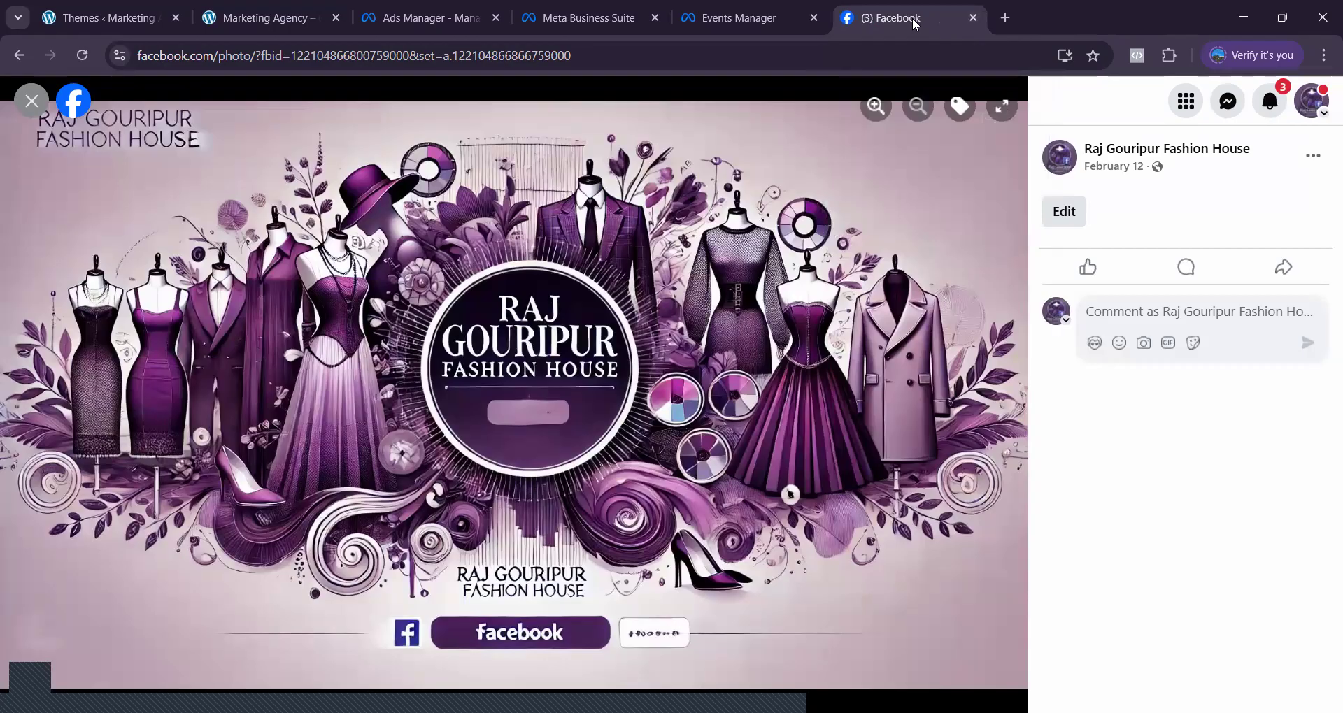
- Copy the ID at the end of the Facebook cover photo's web address
click(585, 61)
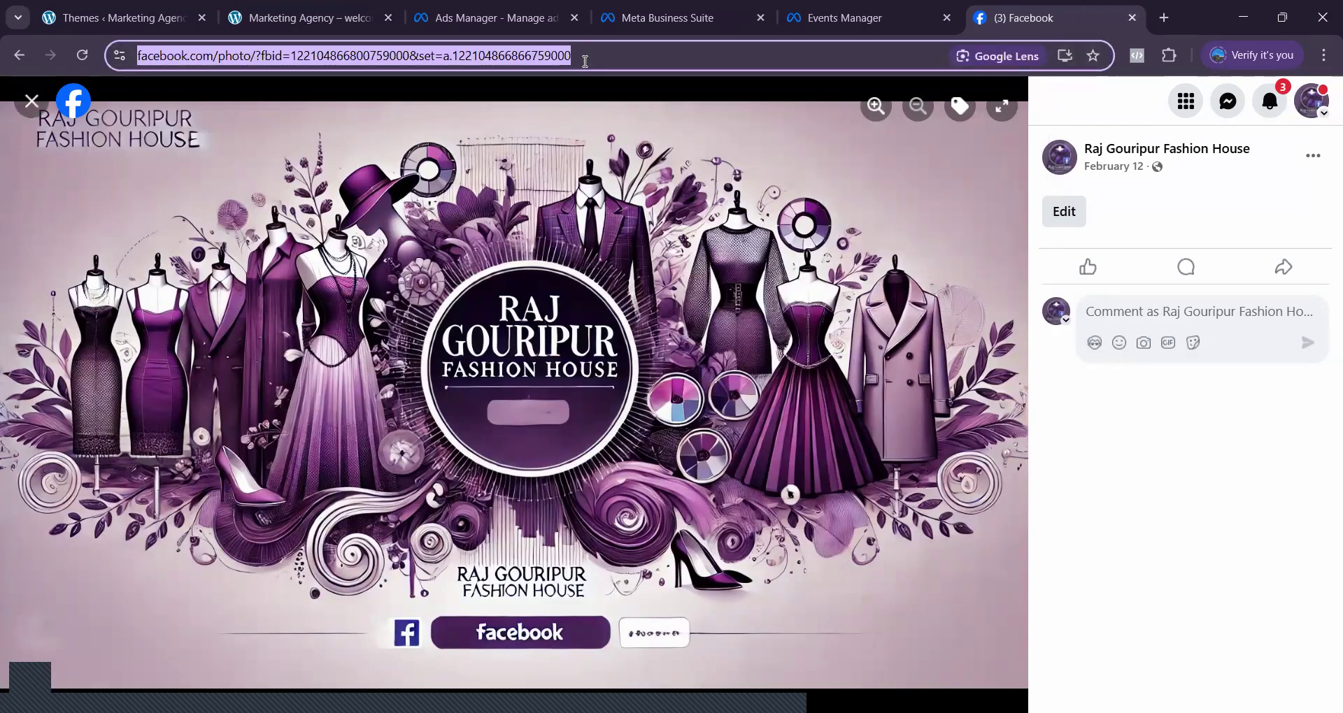
double_click(585, 60)
key(ctrl+c)
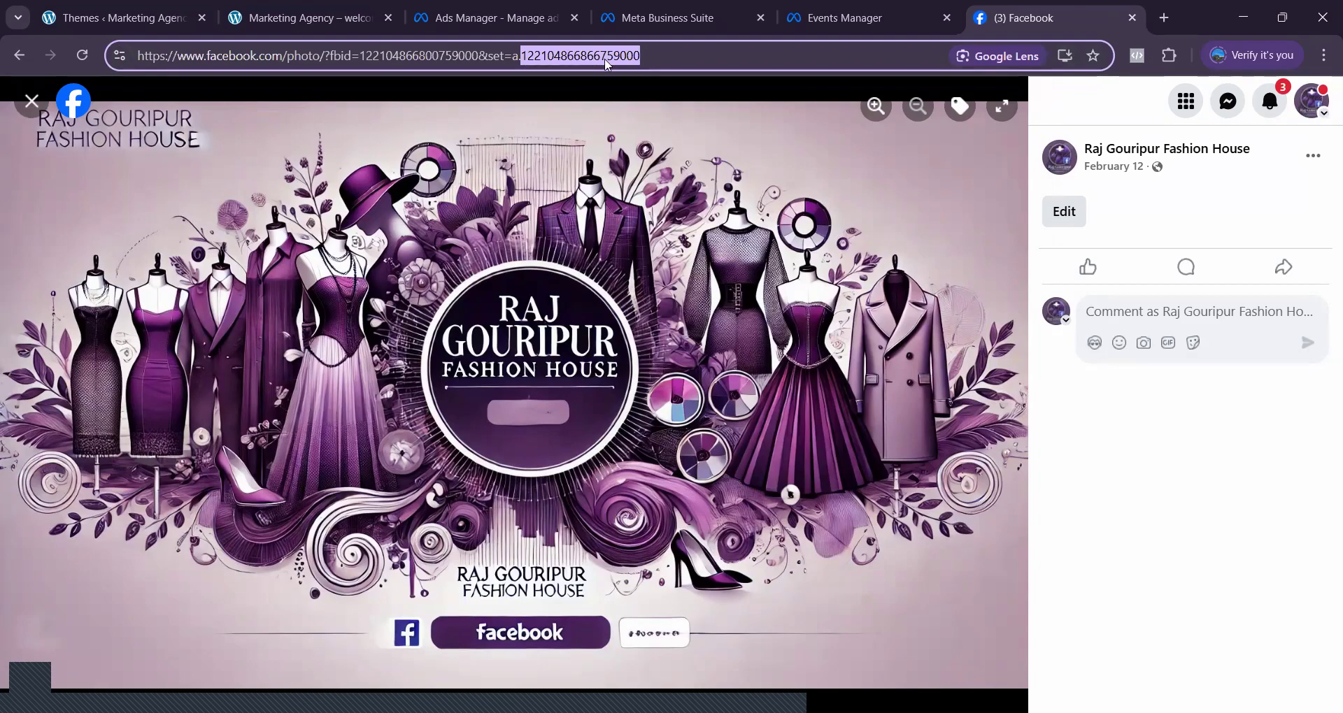
- Search the ad accounts connectable to the nupur dataset in Meta Business Suite for the copied ID and close the connection dialog
click(848, 16)
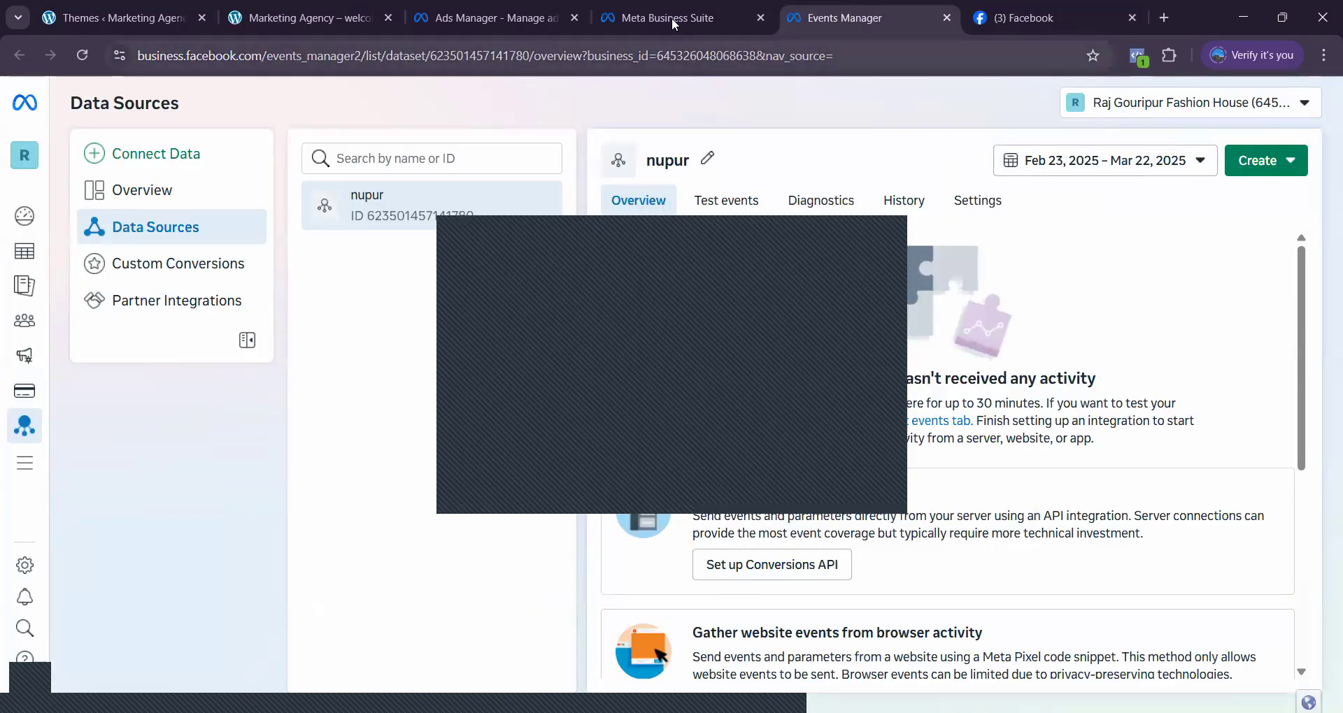
click(673, 19)
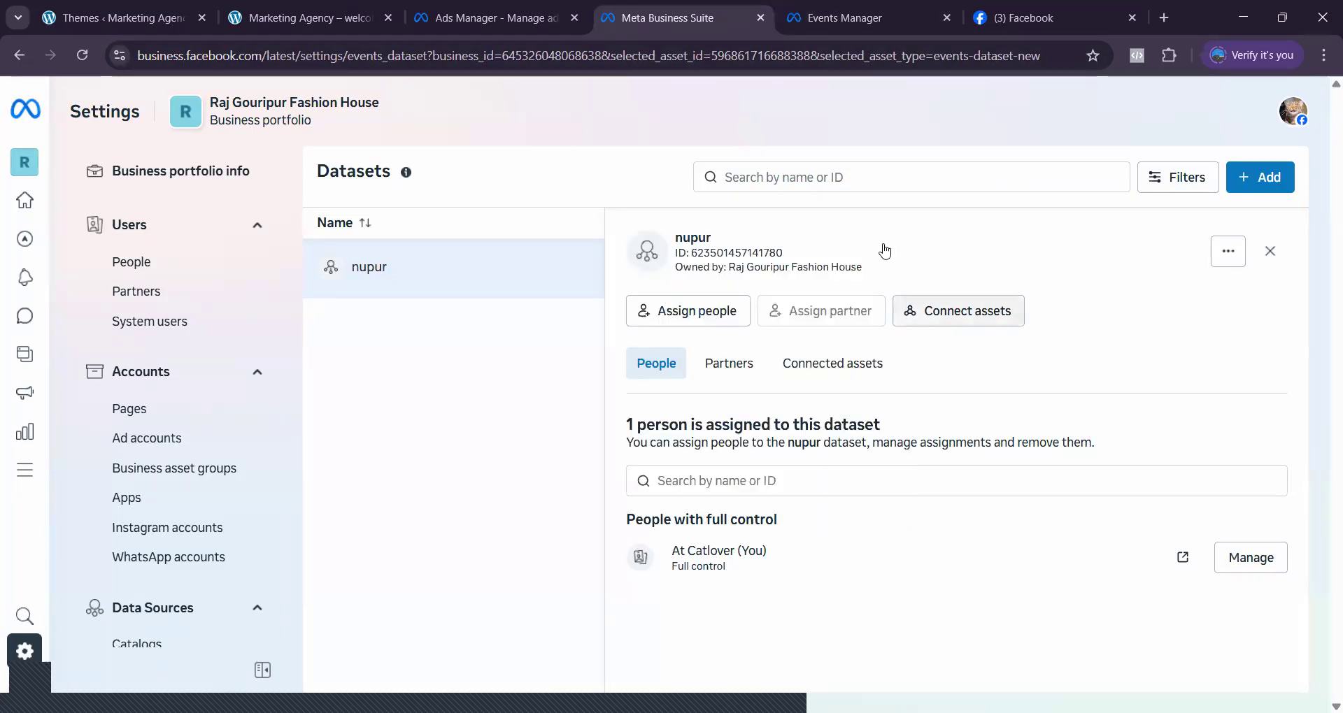
click(958, 316)
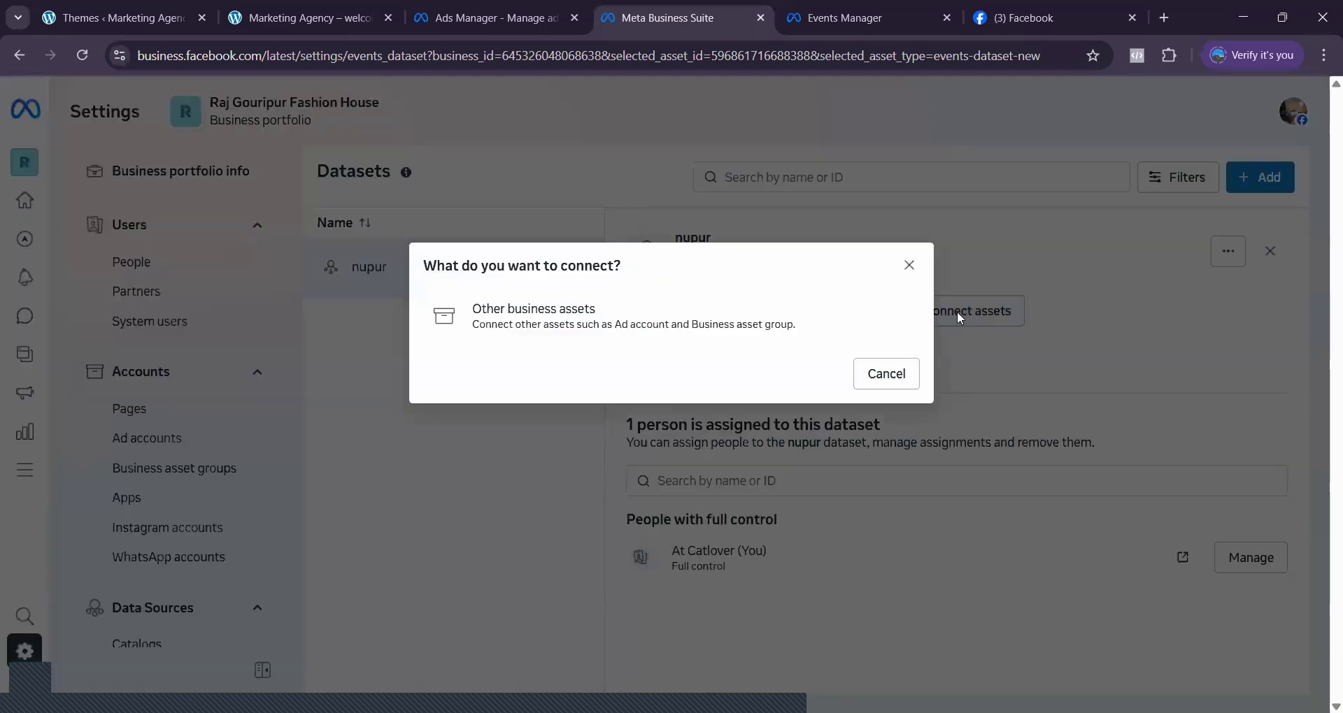
click(649, 316)
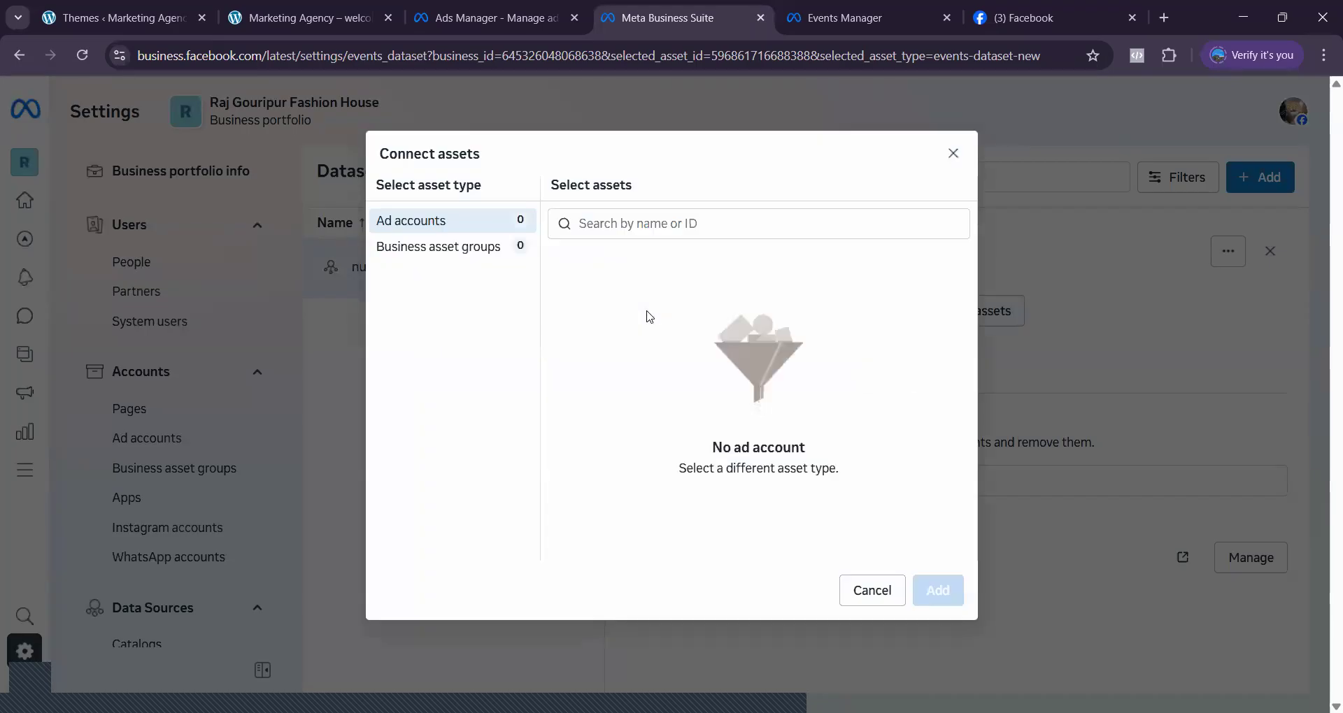
click(628, 223)
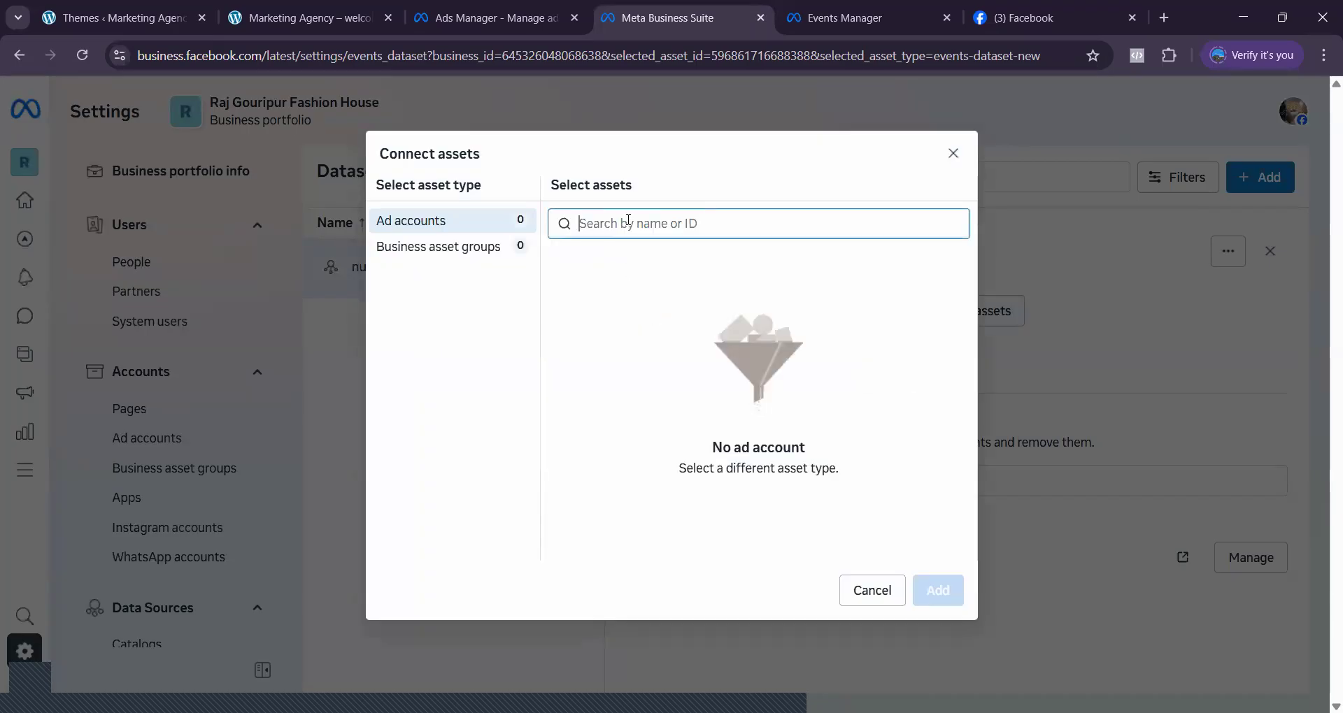
key(ctrl+v)
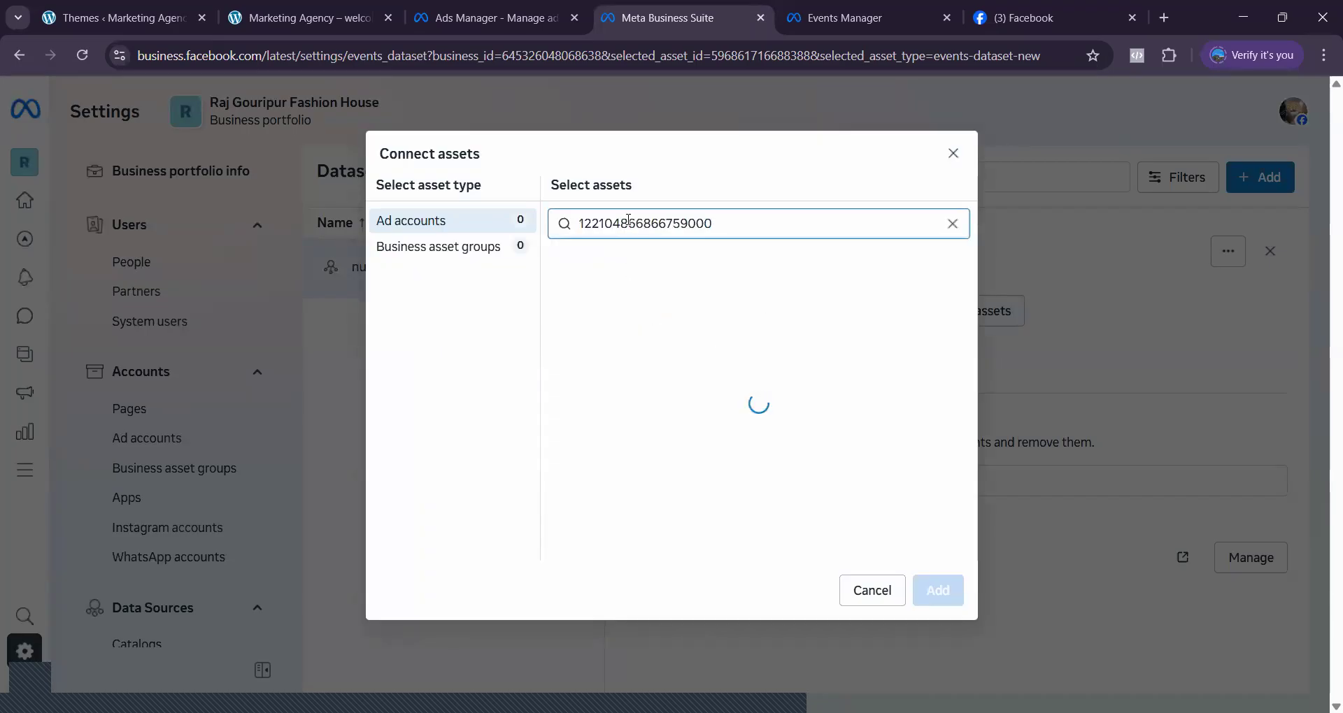
click(953, 154)
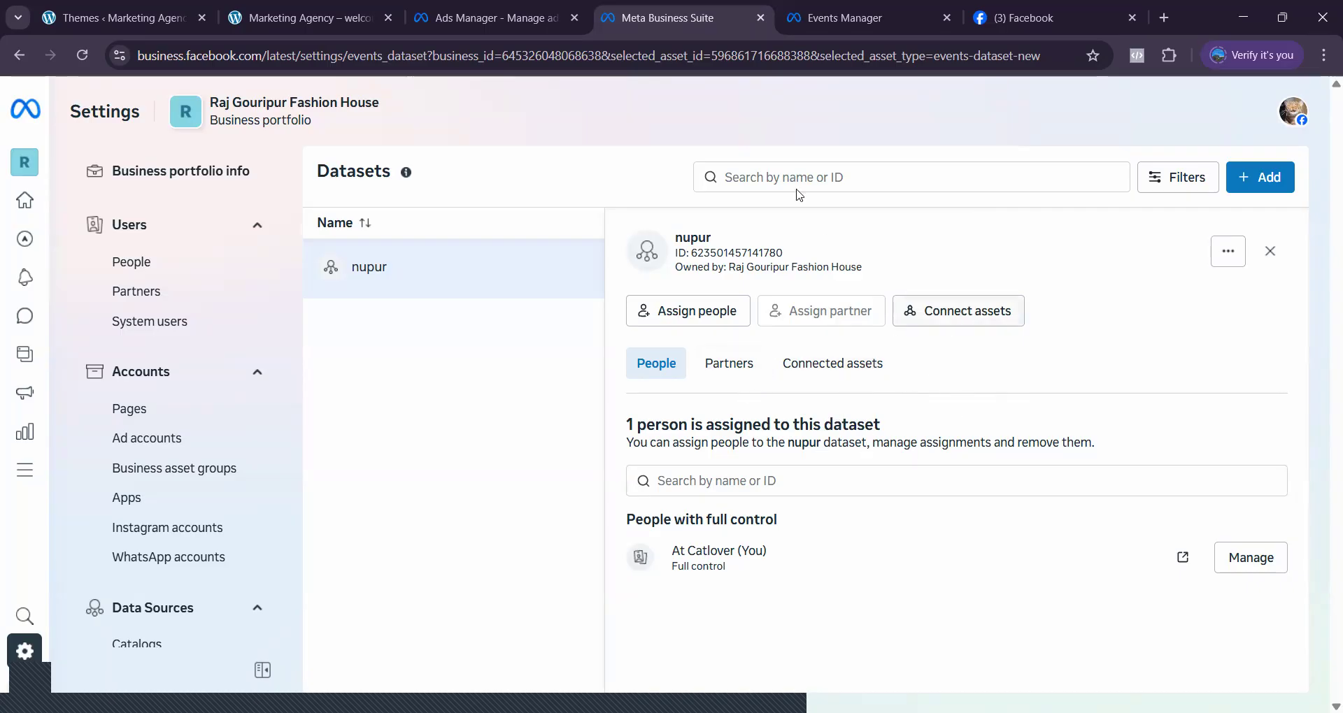
- Switch to Ads Manager and check which ad accounts are available in its account list
click(869, 9)
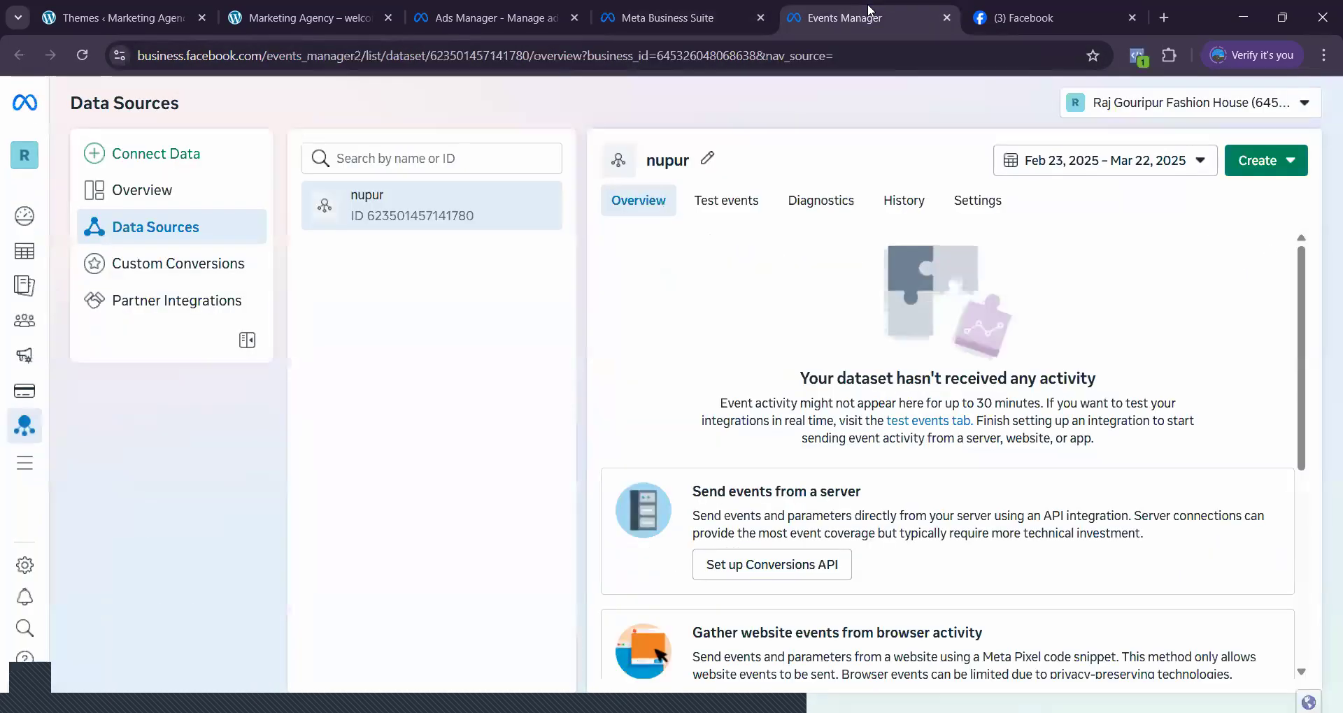
click(633, 18)
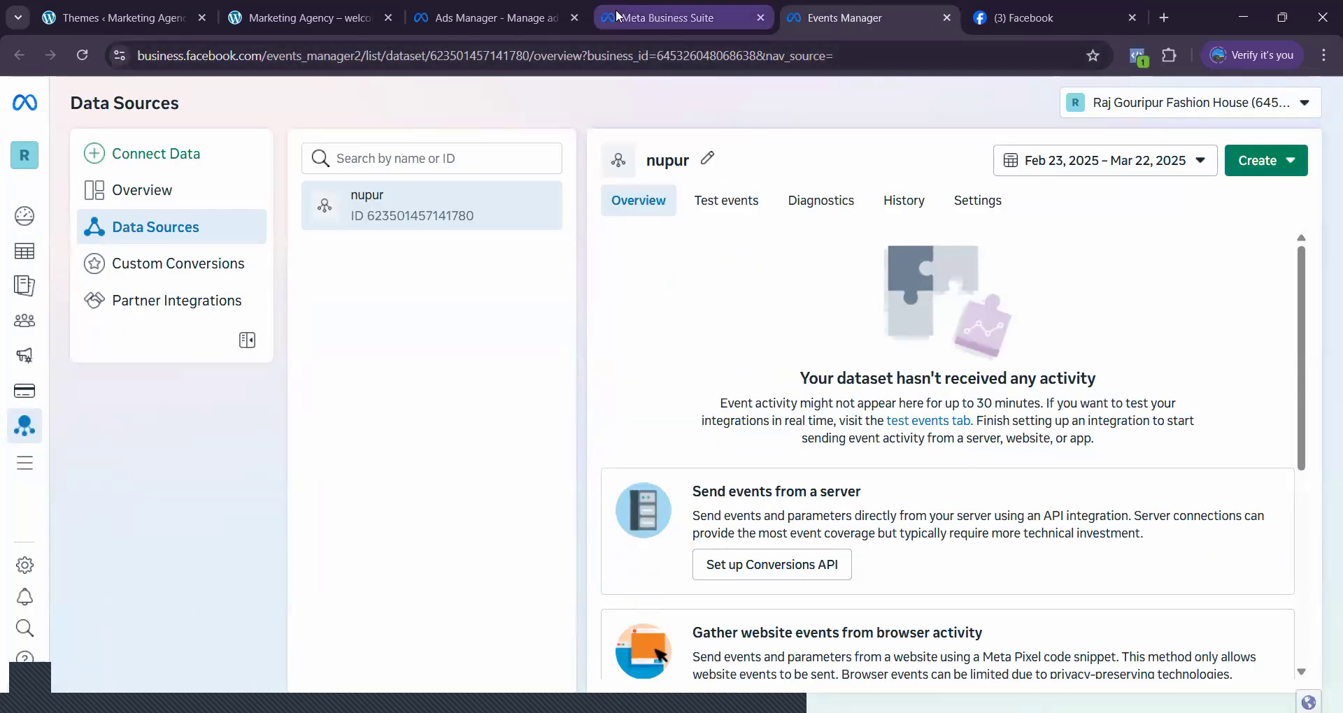
click(535, 22)
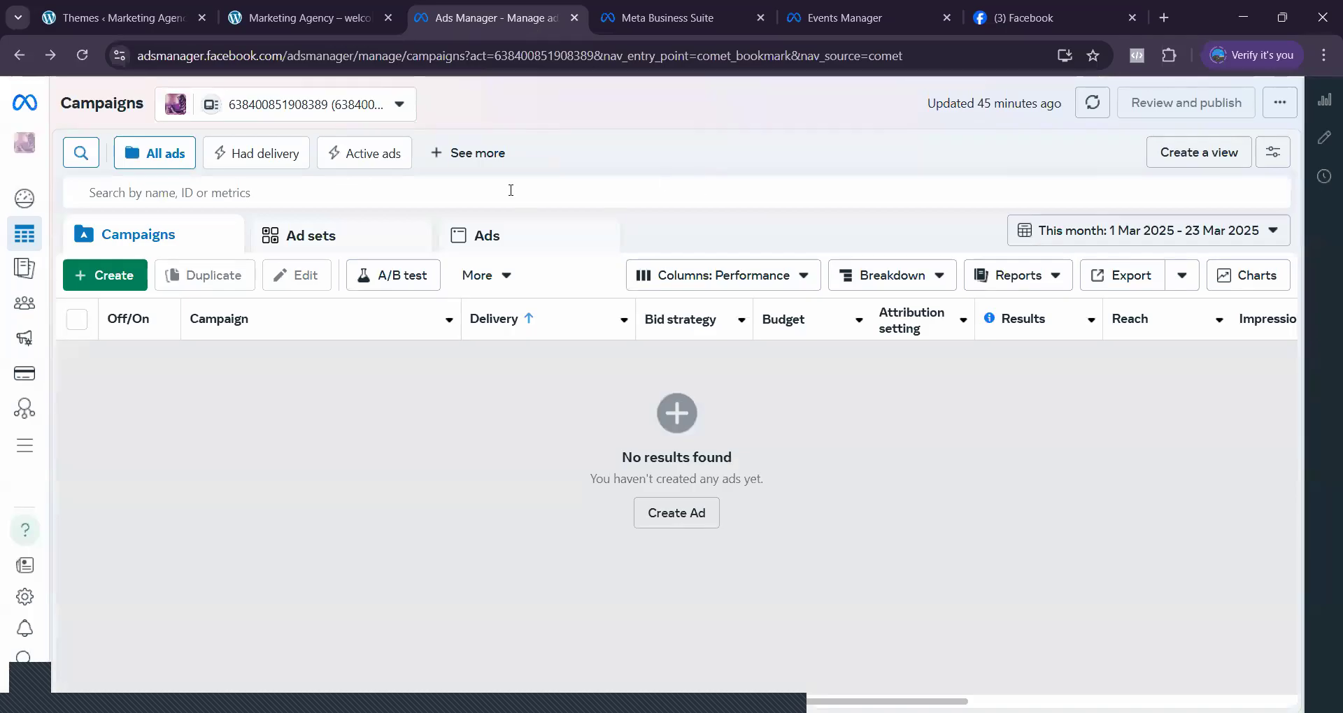
click(400, 107)
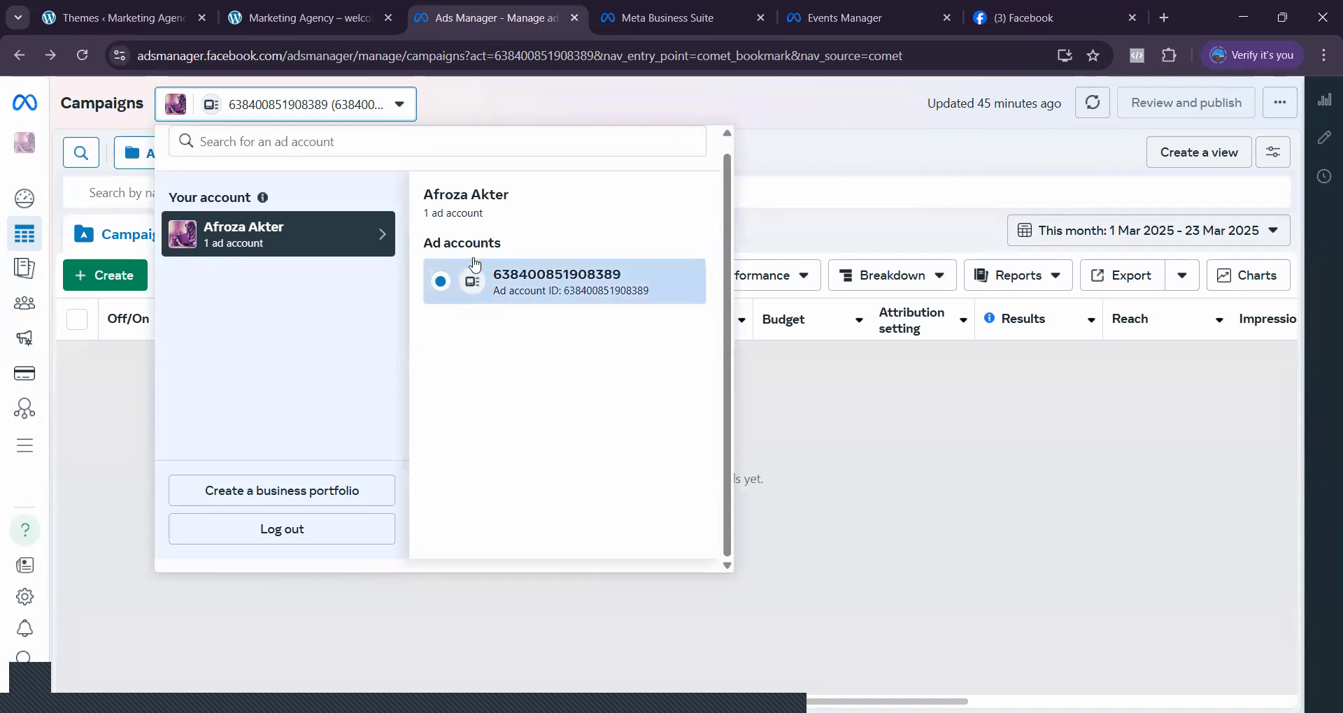
click(805, 448)
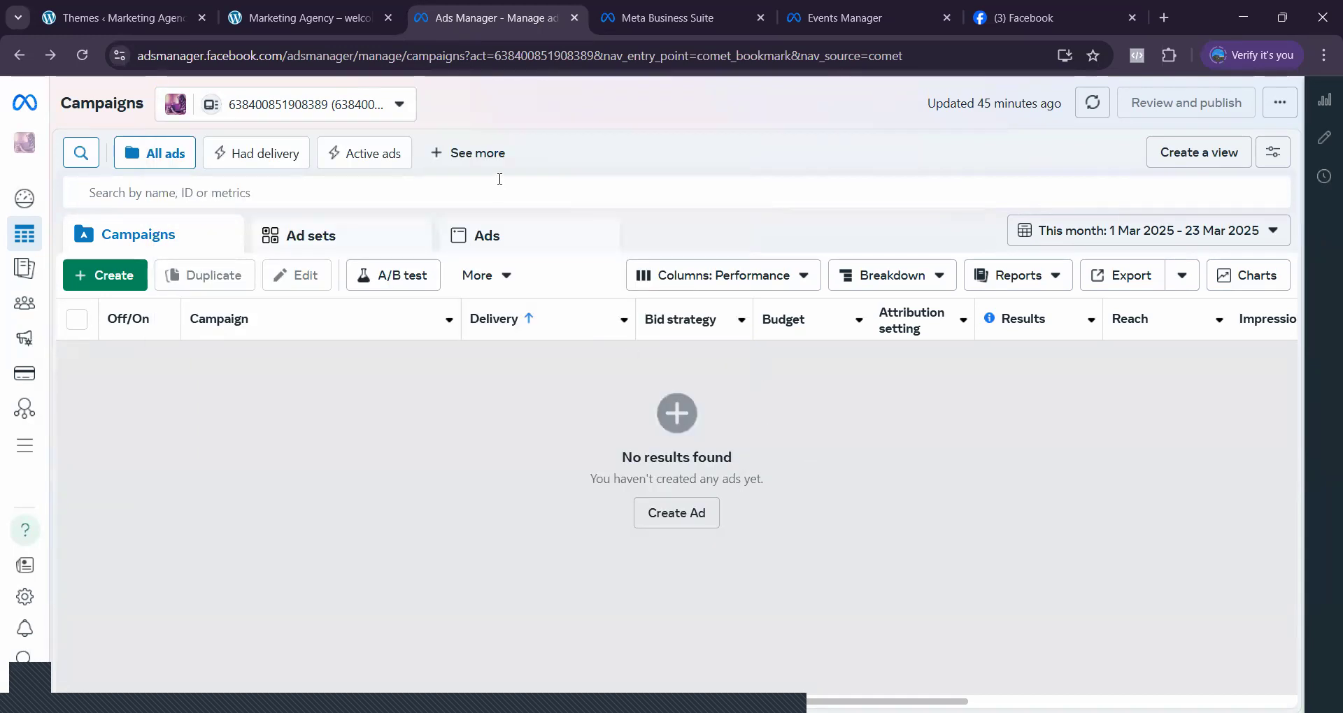
- Return to the nupur dataset in Meta Business Suite and look through the business settings sections
click(331, 19)
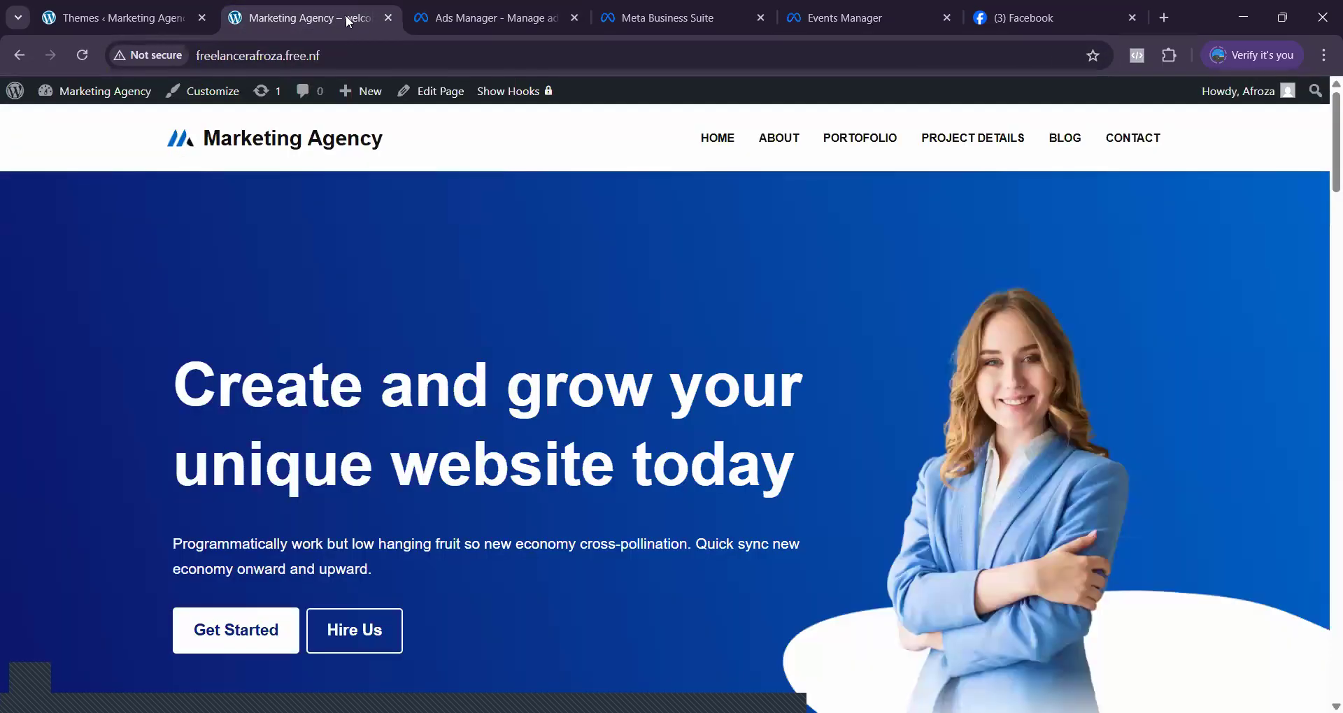
click(518, 15)
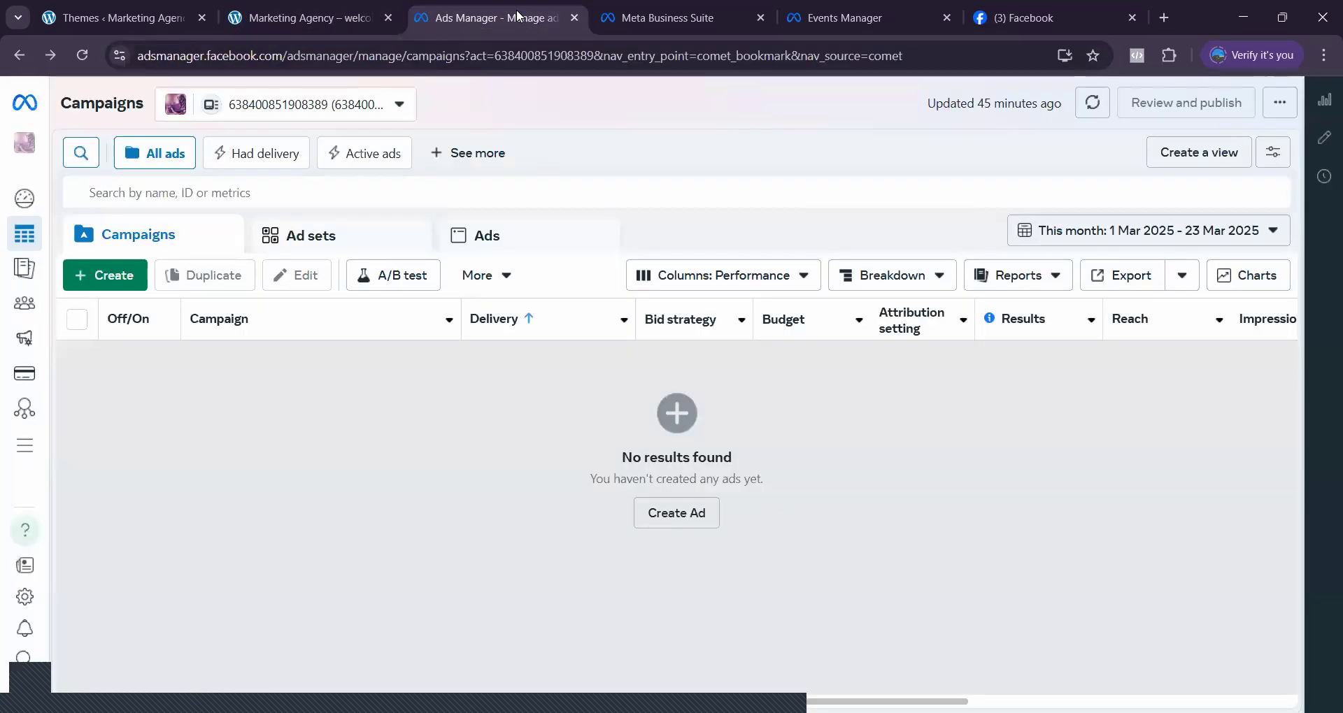
click(678, 21)
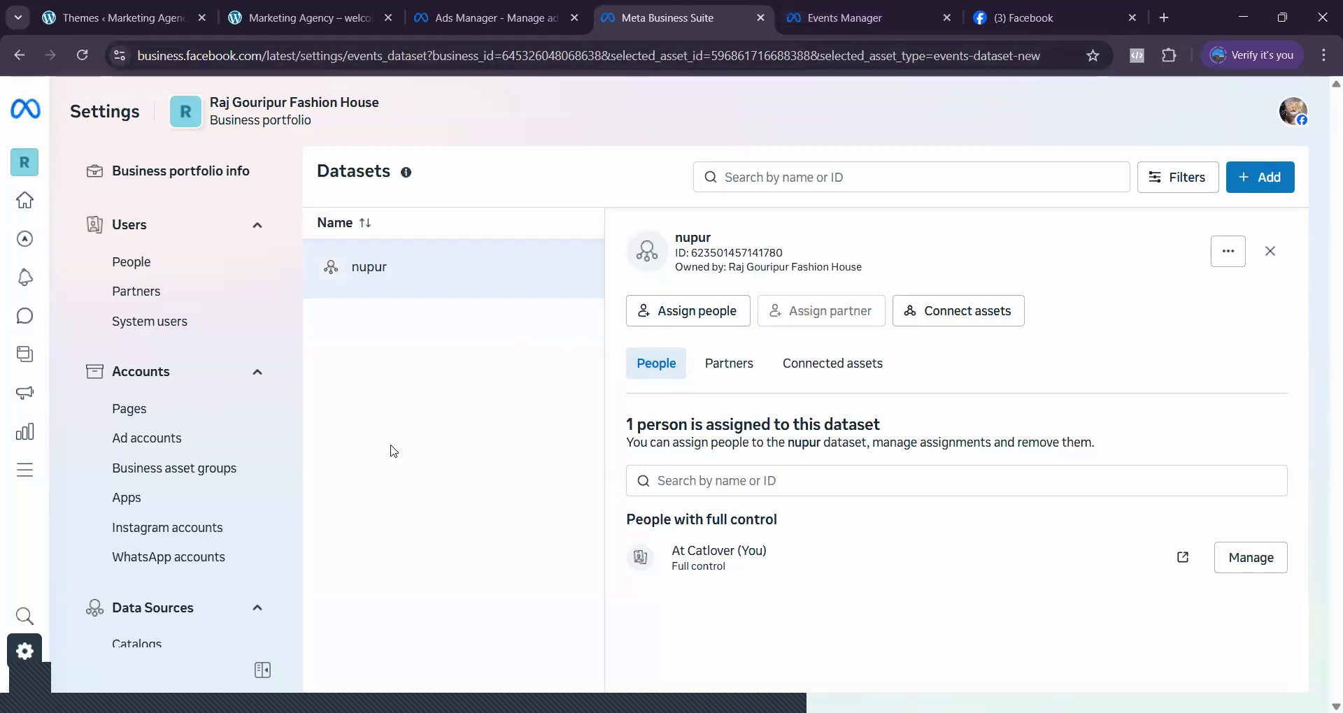
scroll(186, 425, down, 10)
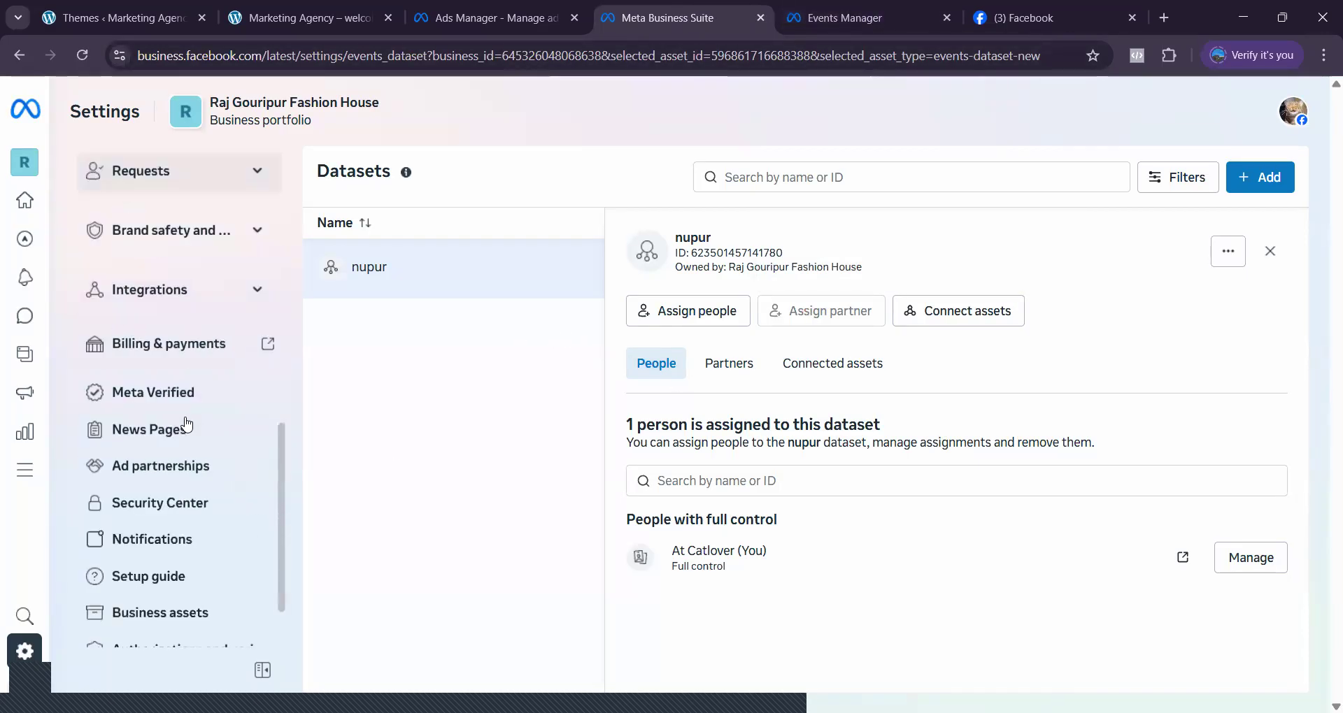
scroll(185, 429, up, 6)
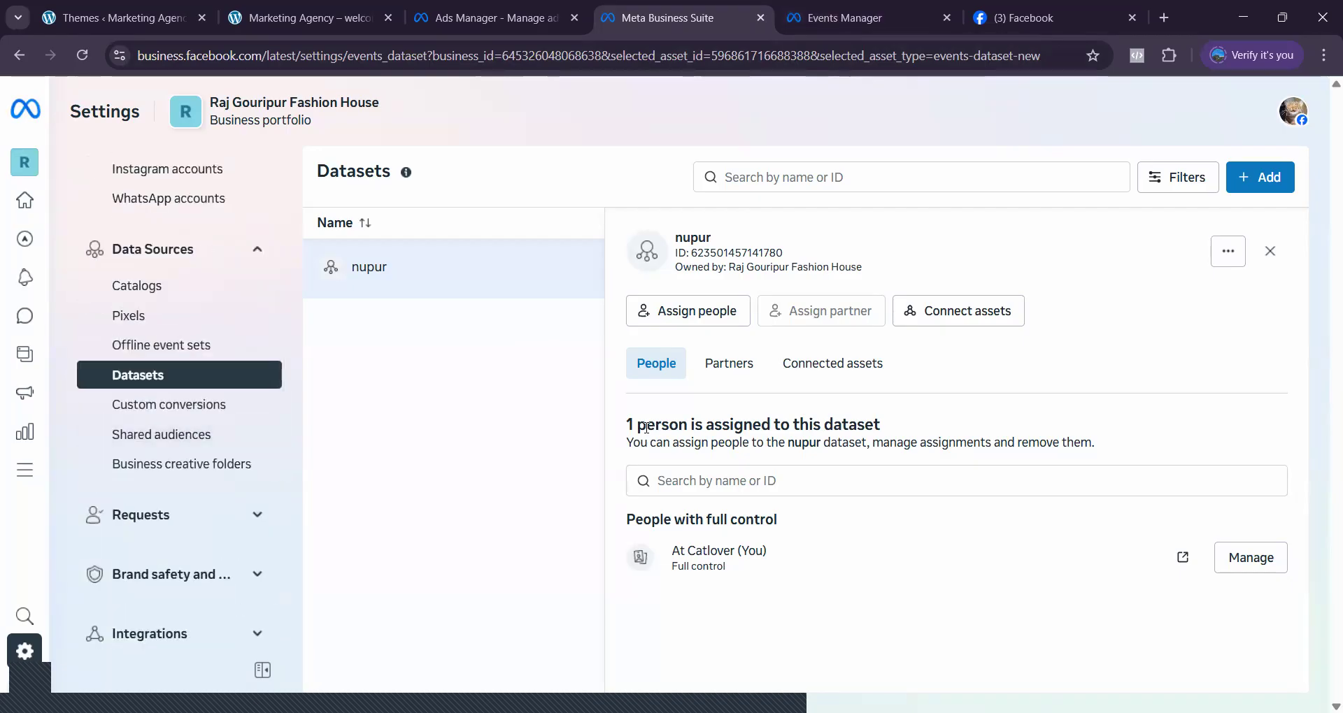
mouse_move(801, 290)
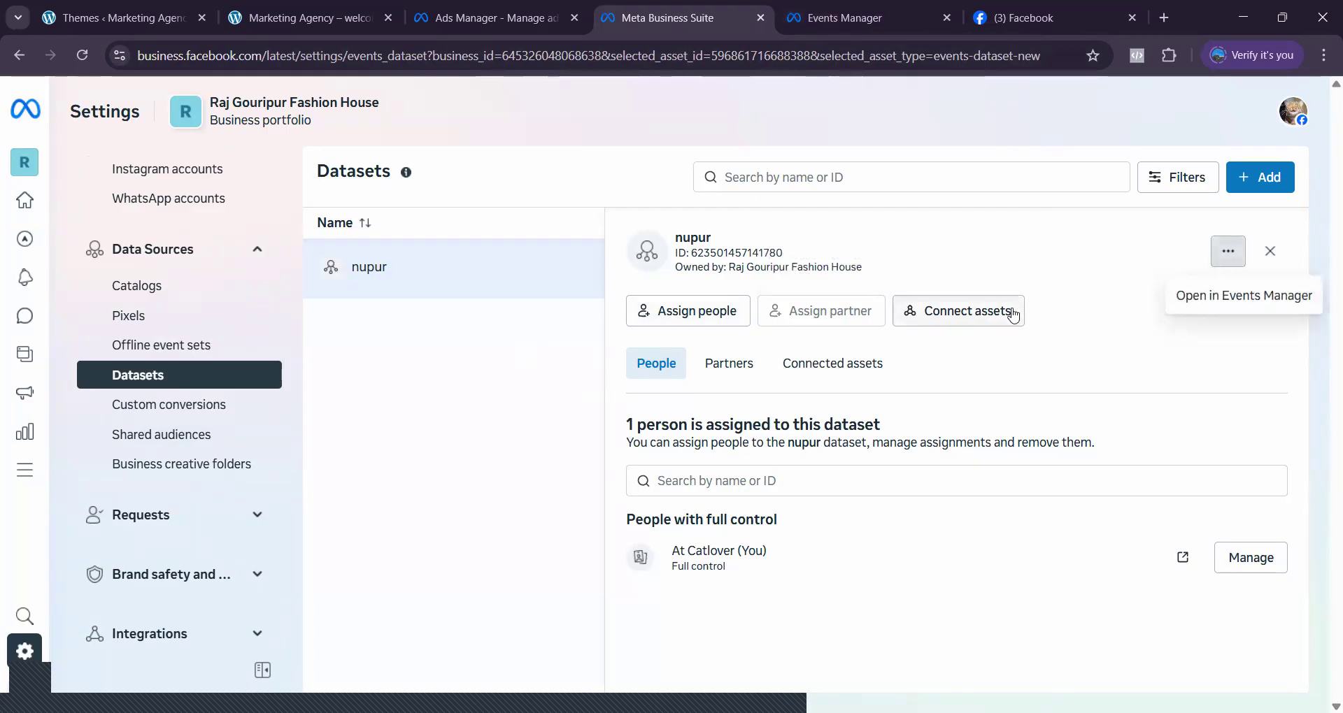
click(1266, 183)
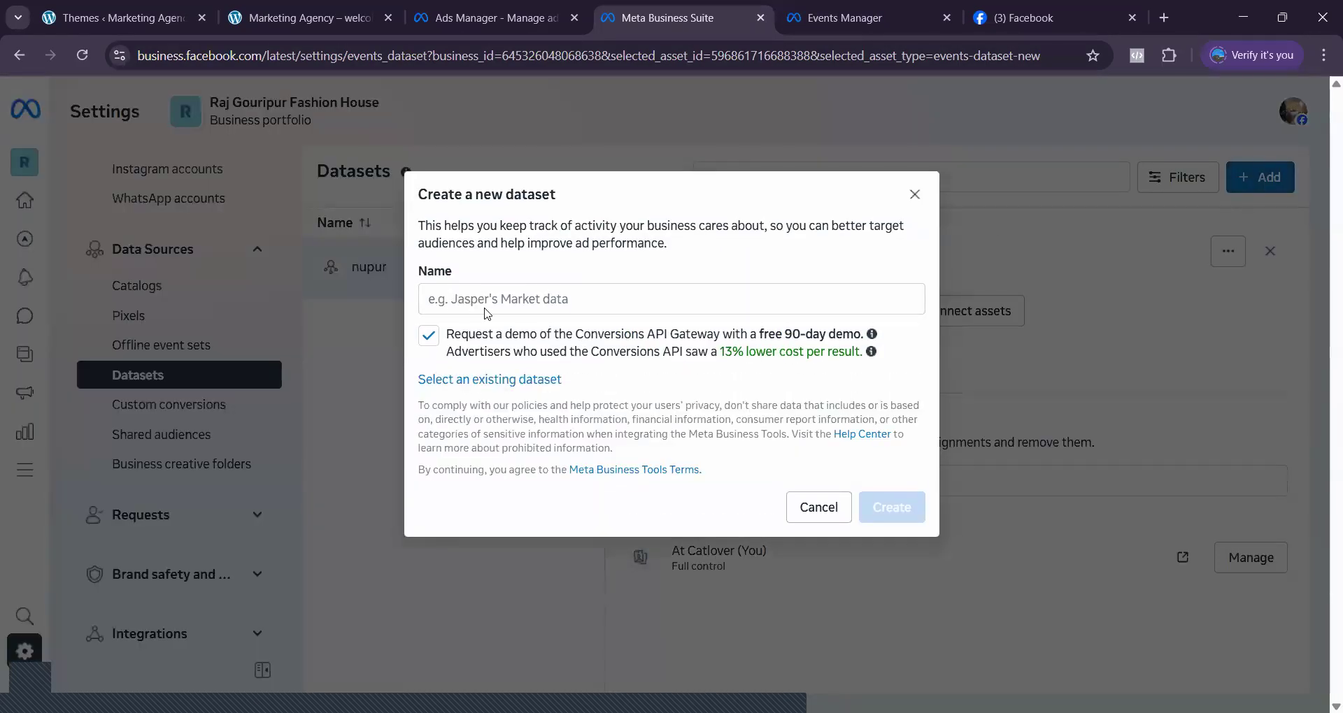
click(524, 299)
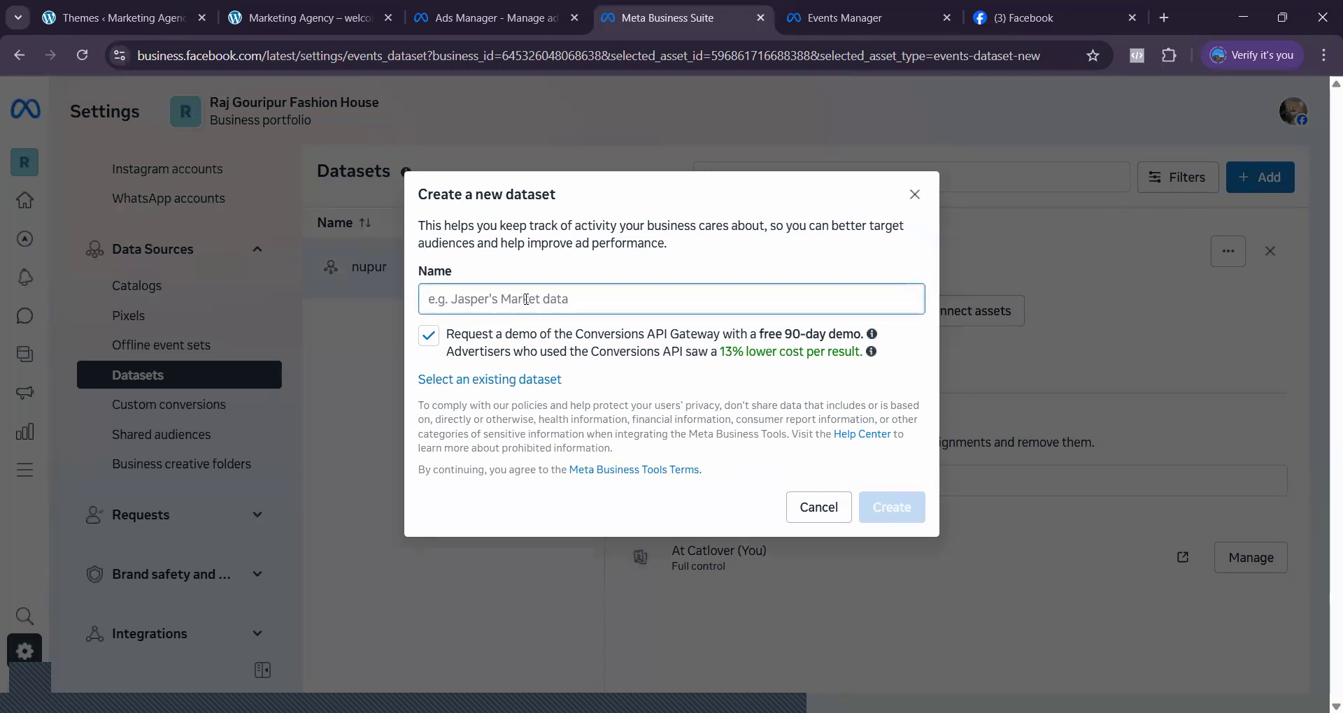
text(Fida)
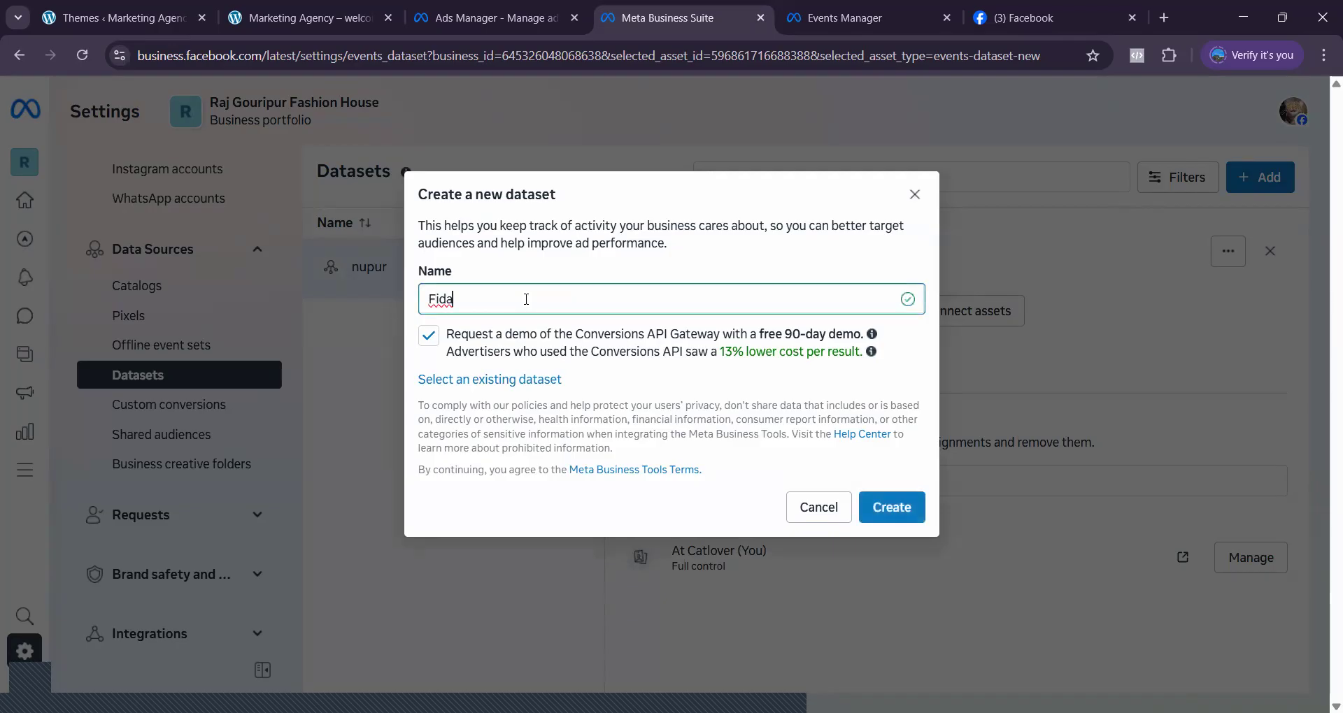
text(.com)
click(913, 201)
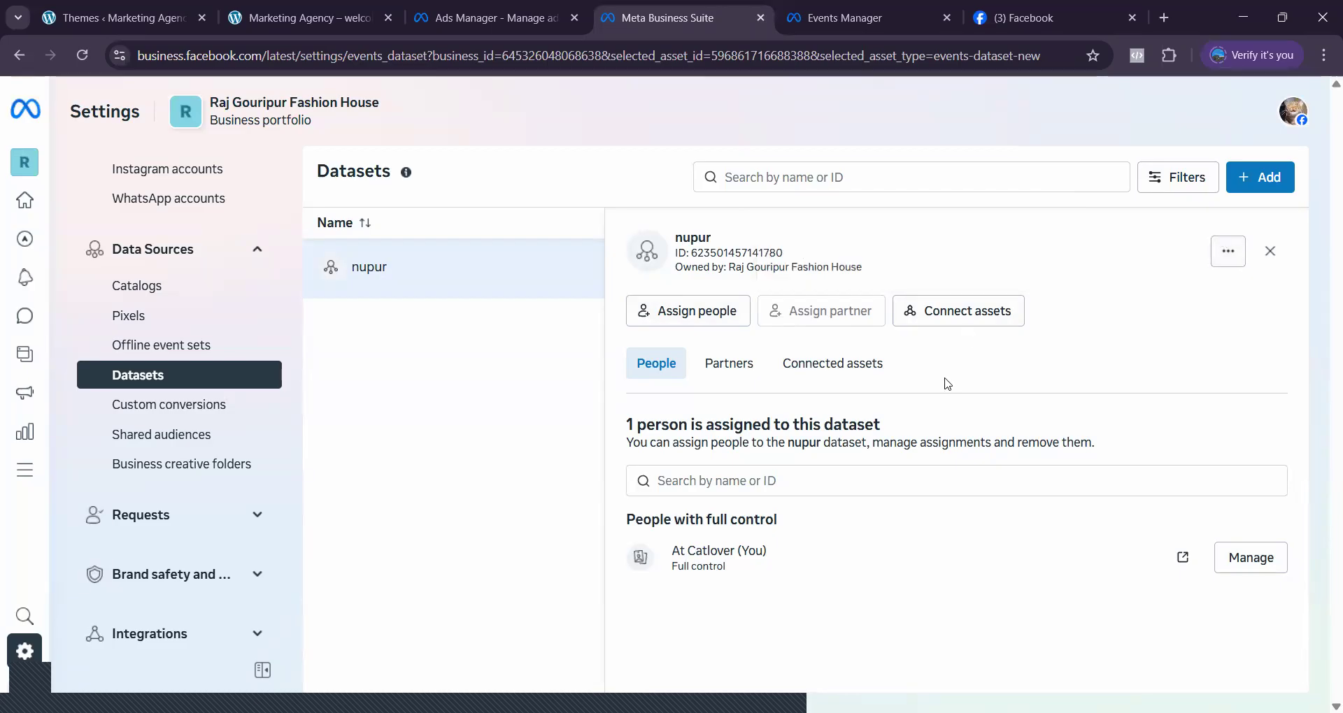
click(935, 320)
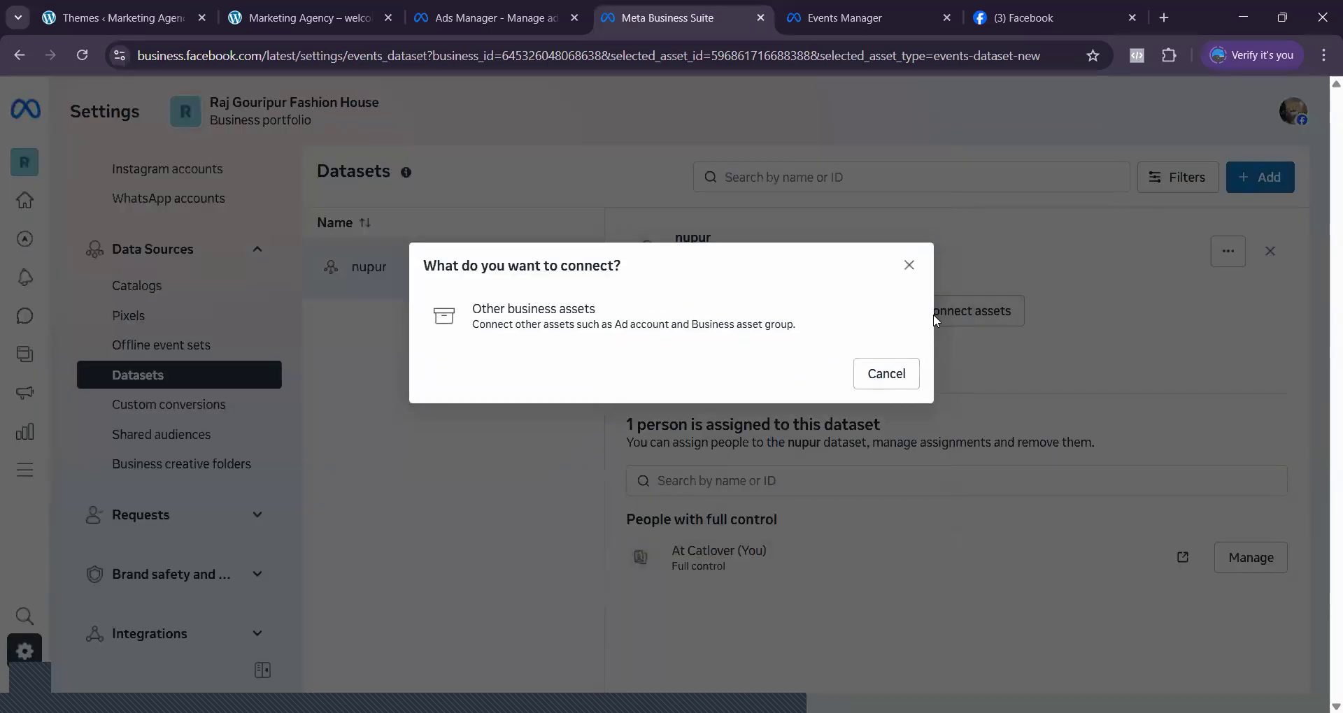
click(910, 265)
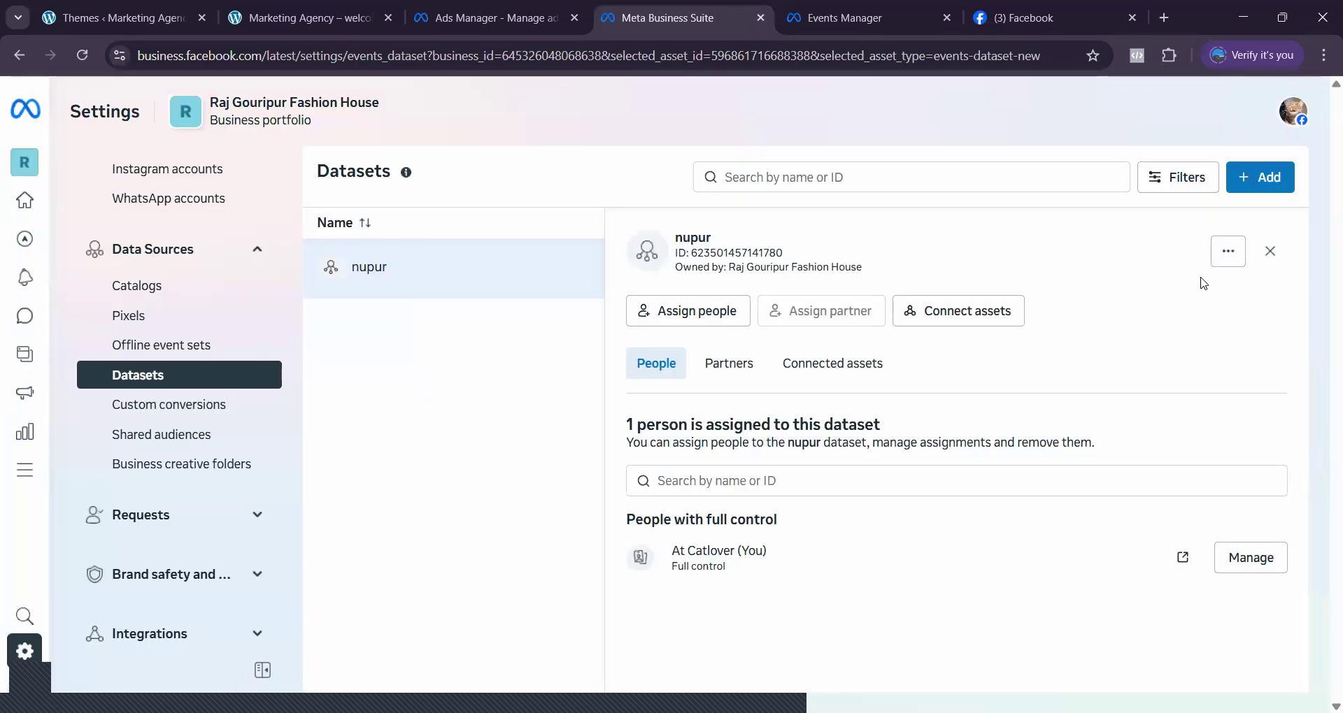
- Open the nupur dataset in Events Manager and review its overview, test events, history and settings
click(1236, 263)
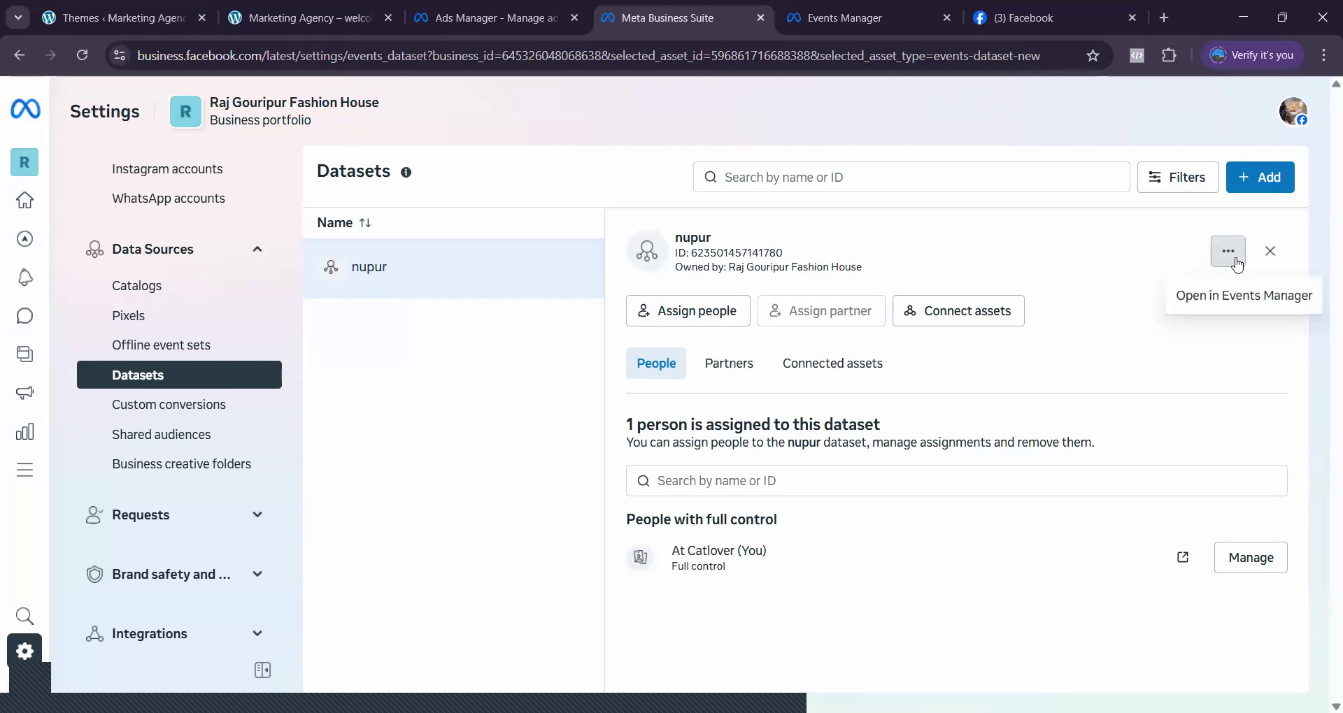
click(1225, 295)
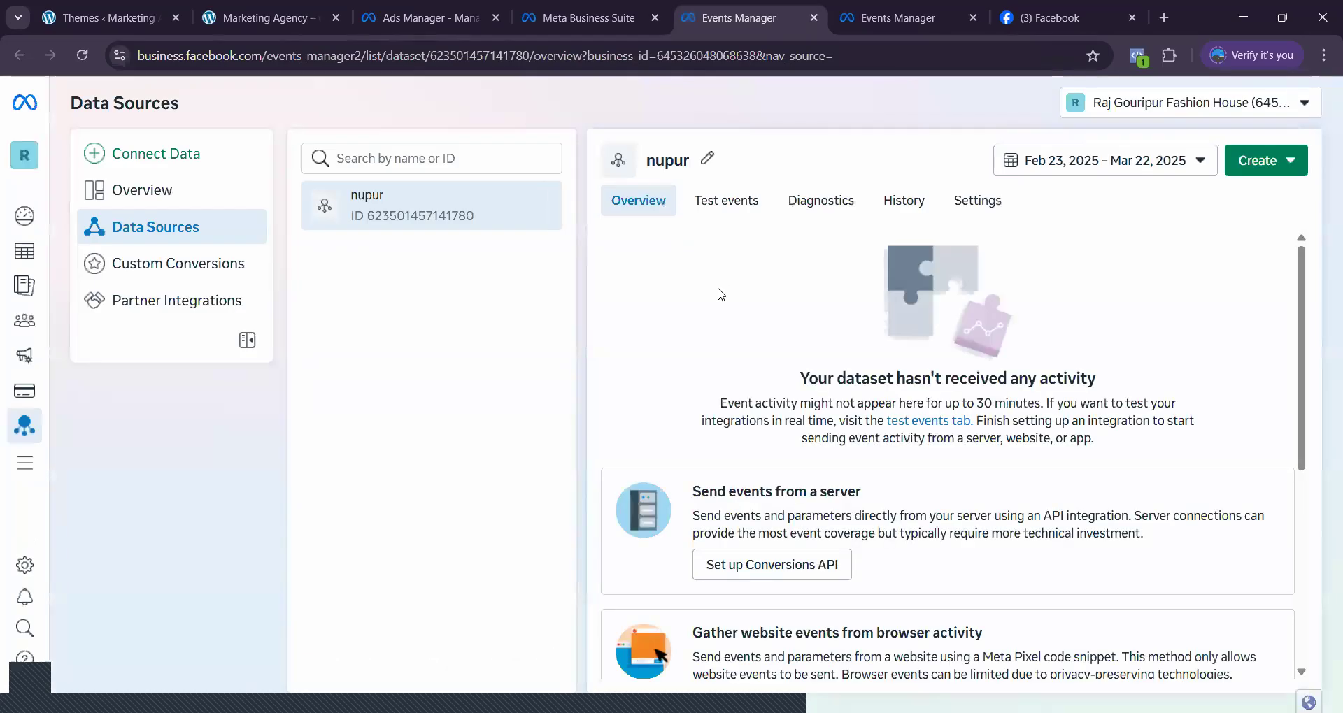
scroll(825, 358, down, 5)
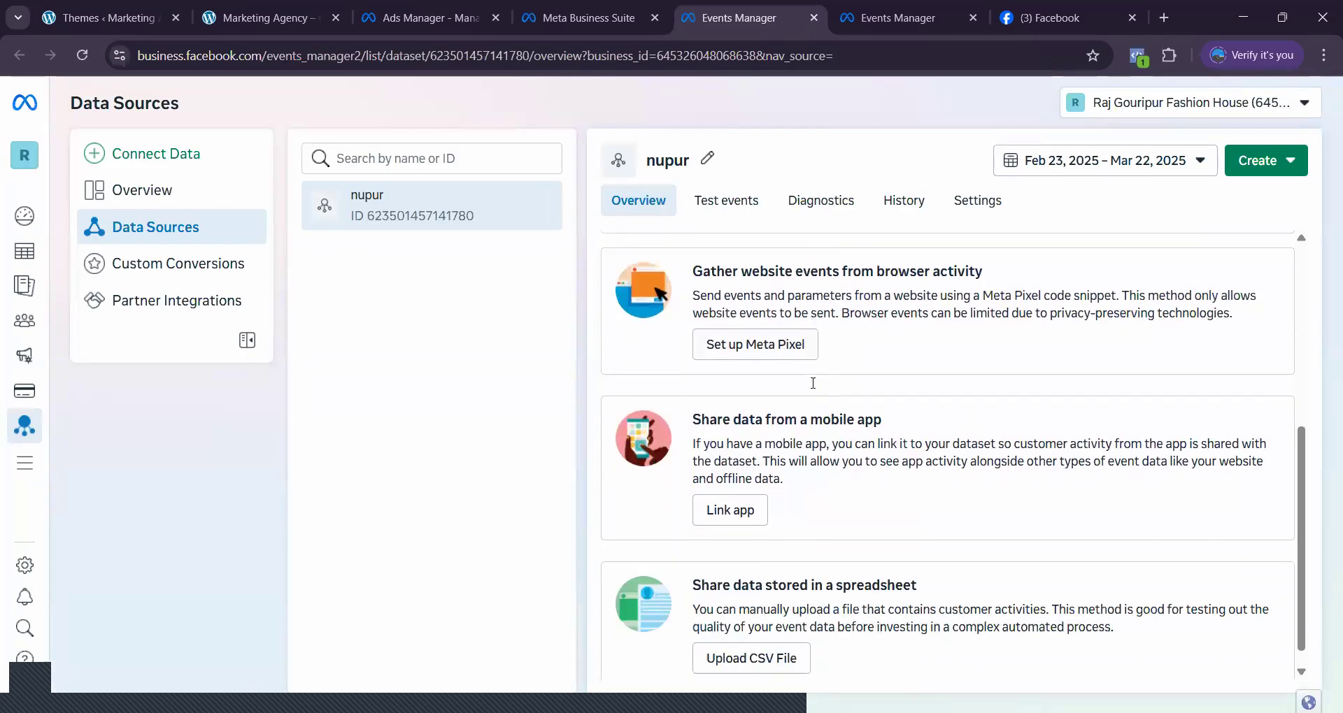
scroll(809, 420, up, 5)
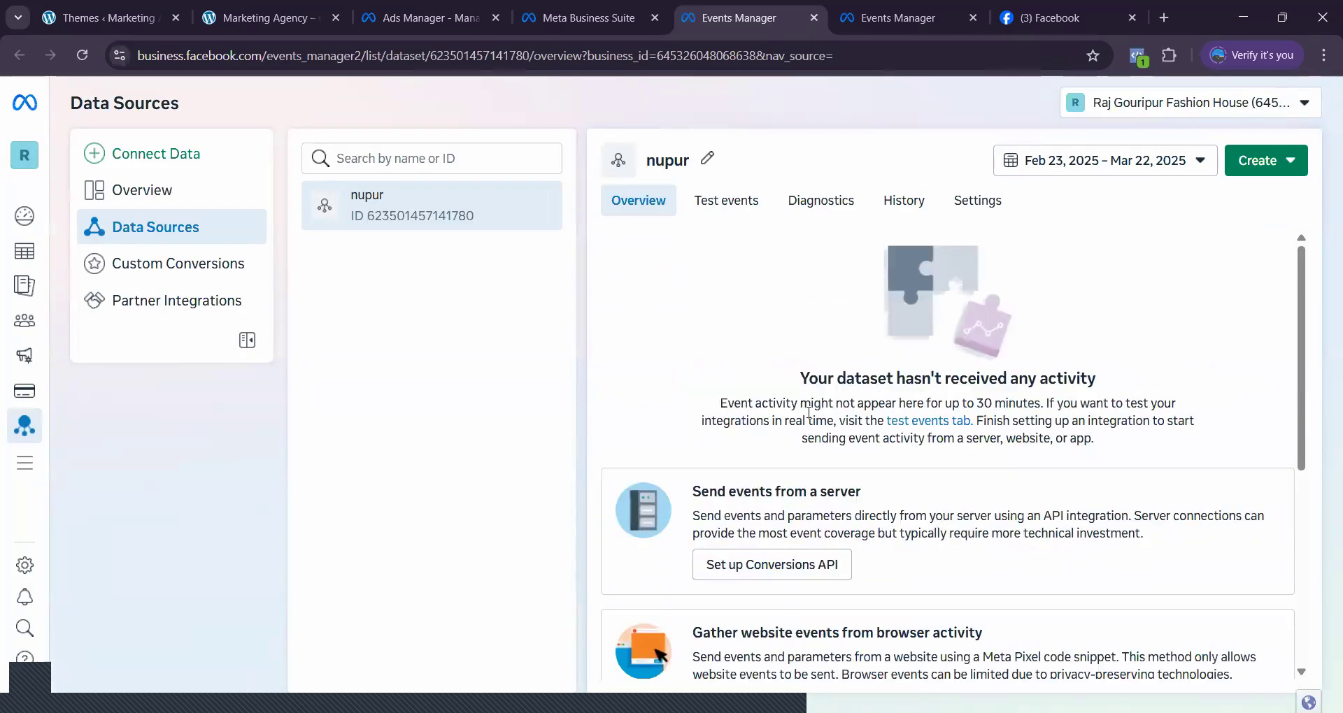
click(720, 202)
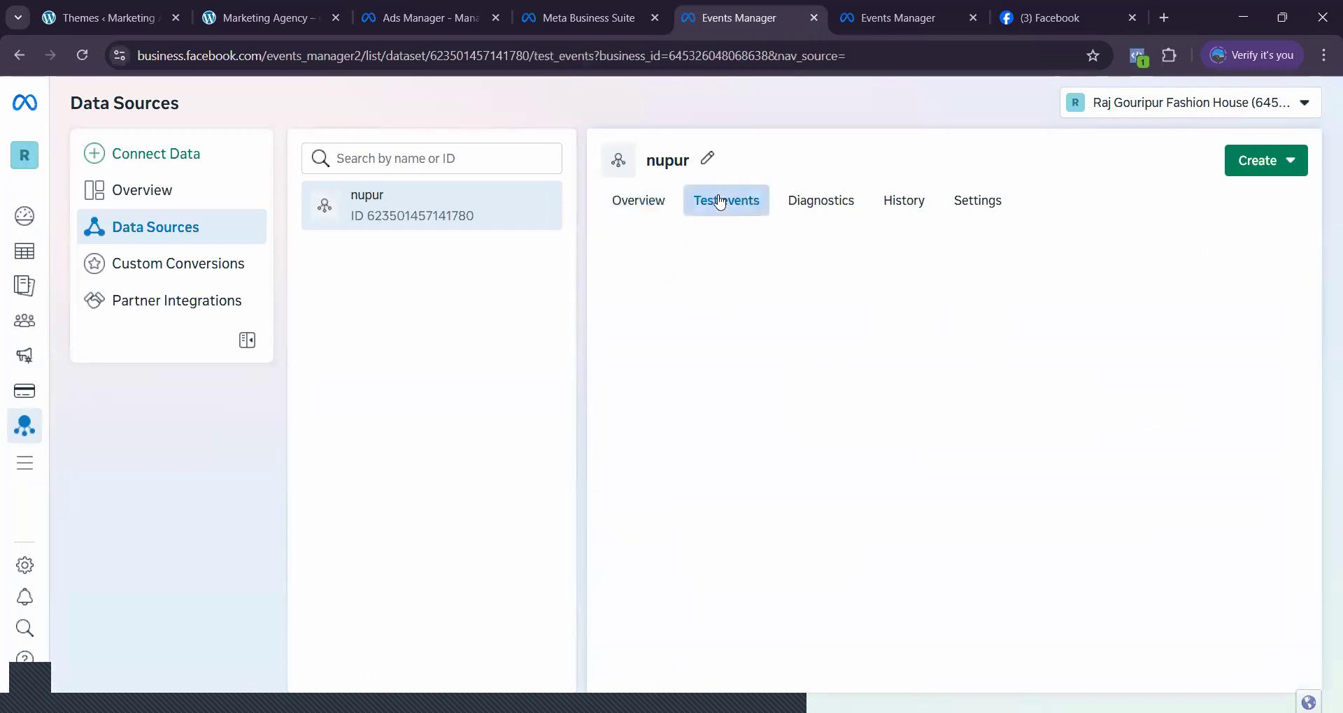
click(904, 204)
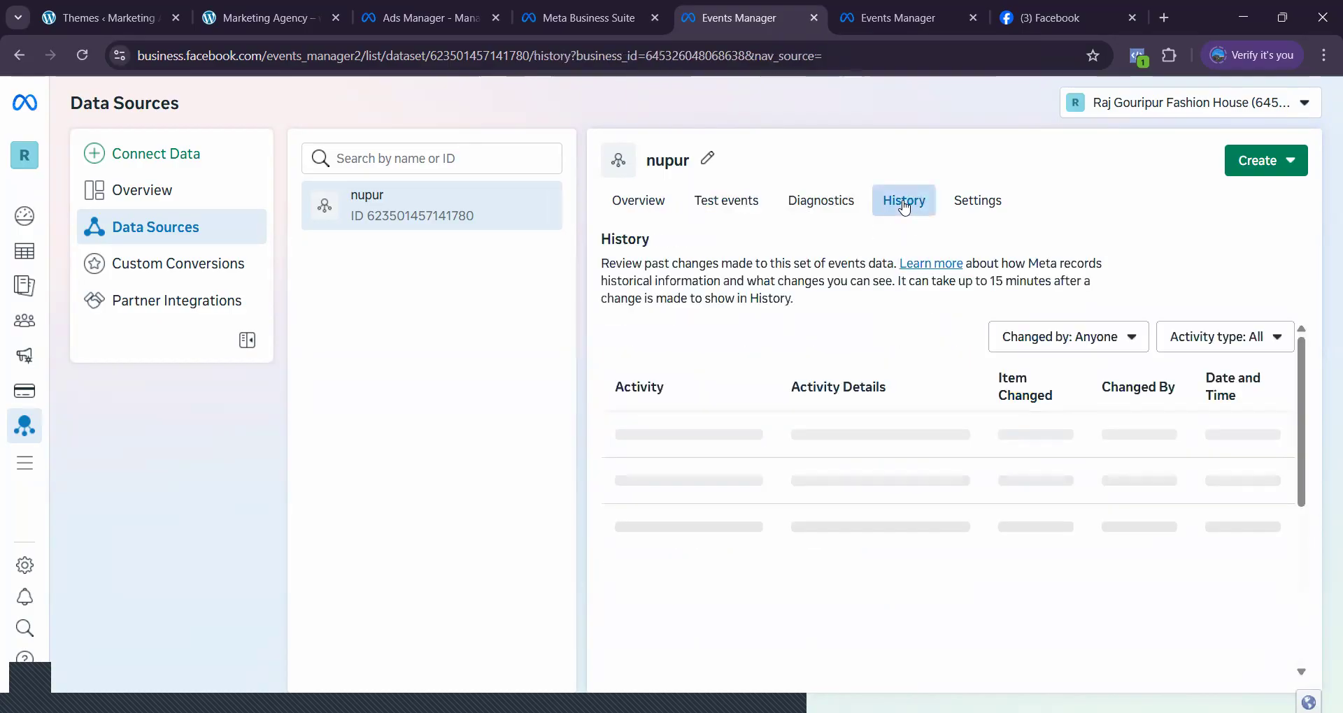
click(977, 207)
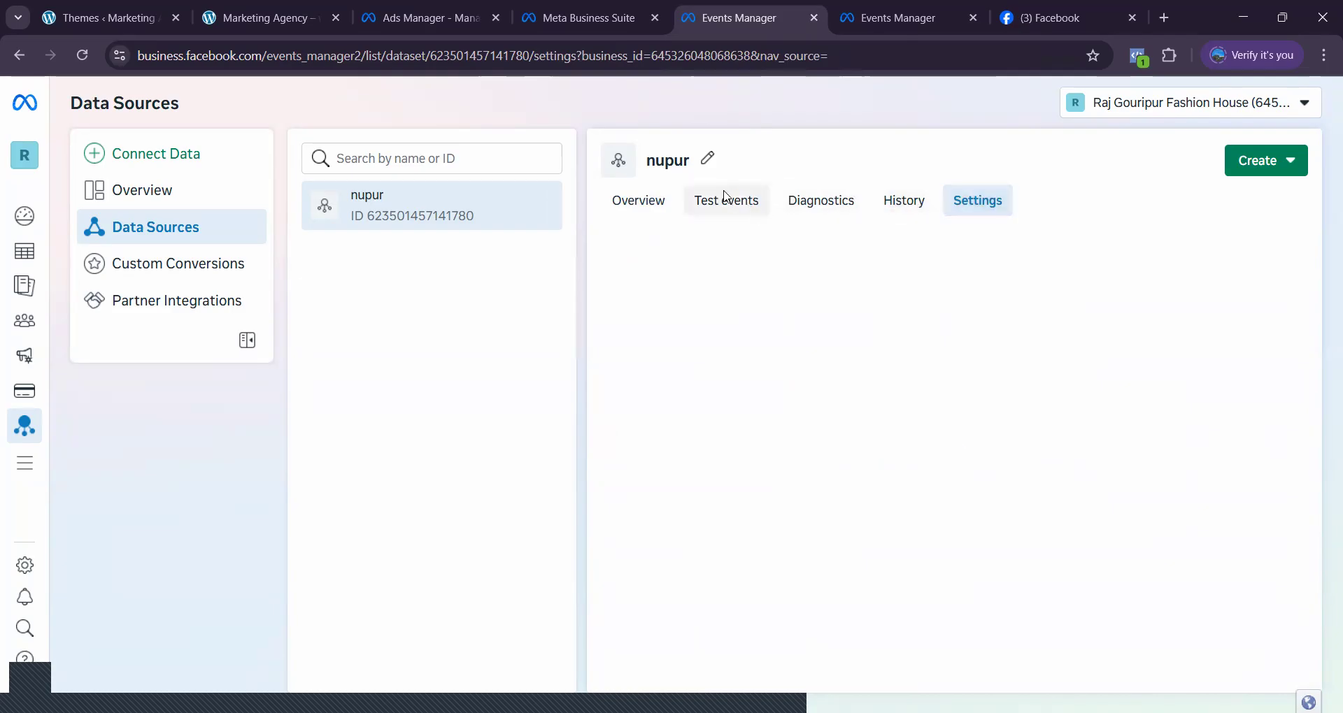
click(124, 22)
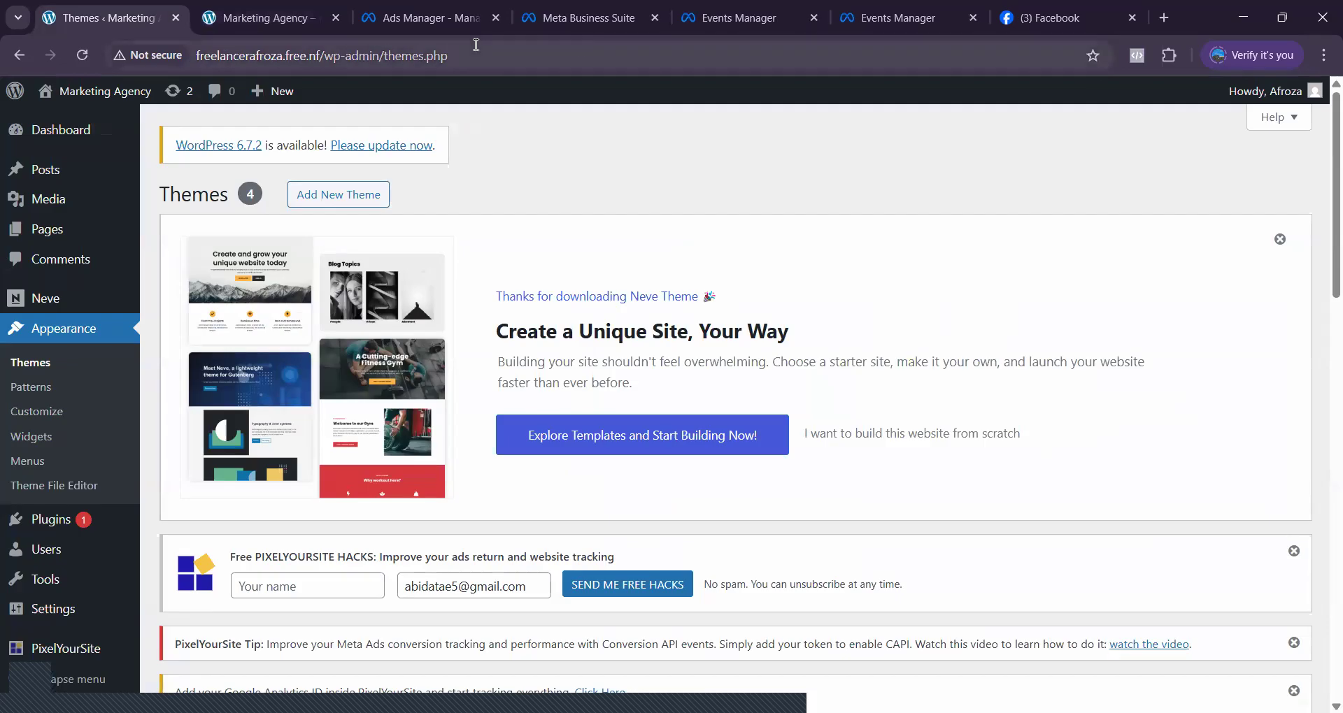
click(913, 21)
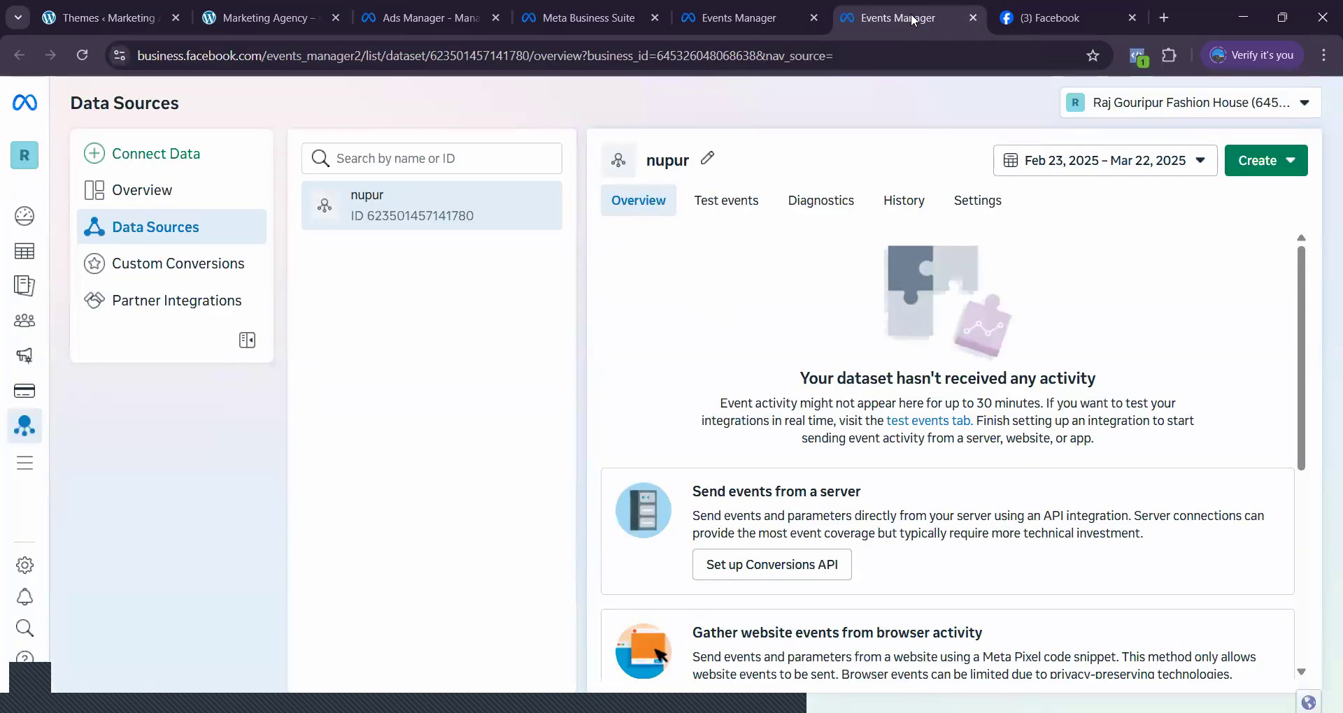
scroll(988, 359, down, 5)
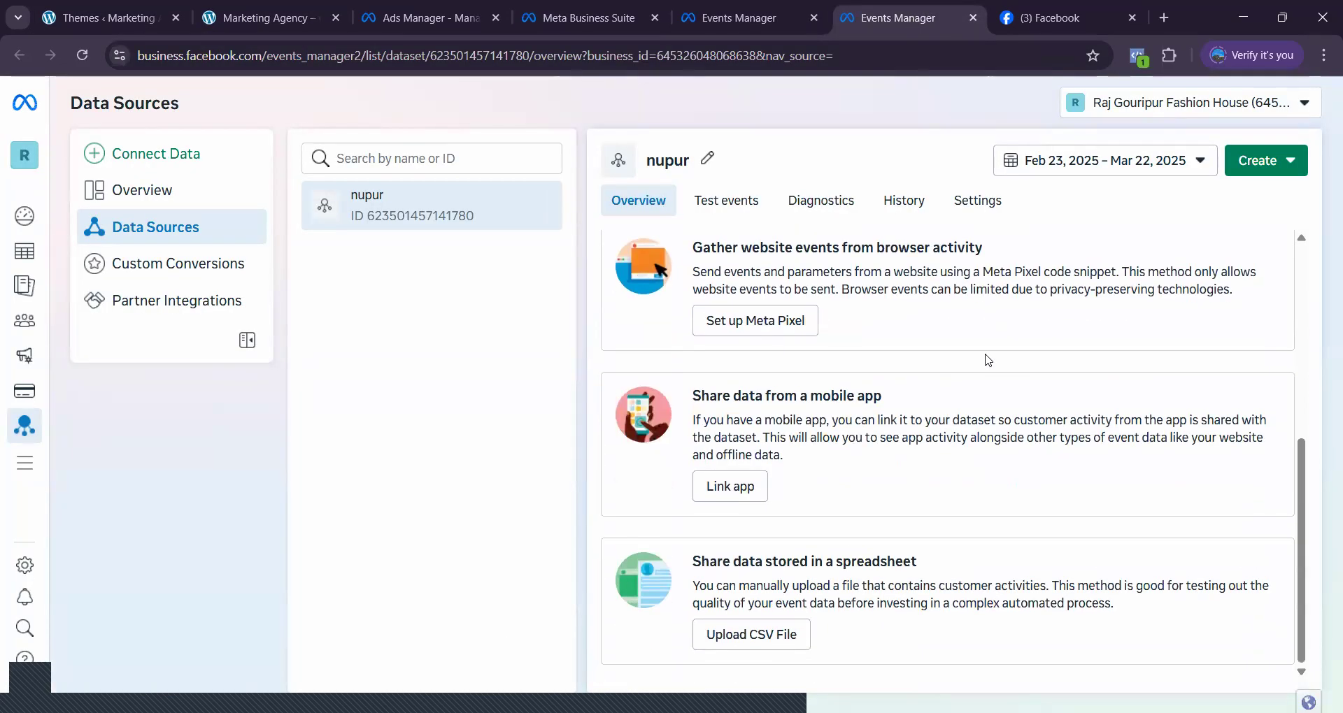
- Examine the nupur dataset's sharing and Conversions API settings, change history and diagnostics, and return to its overview
click(743, 24)
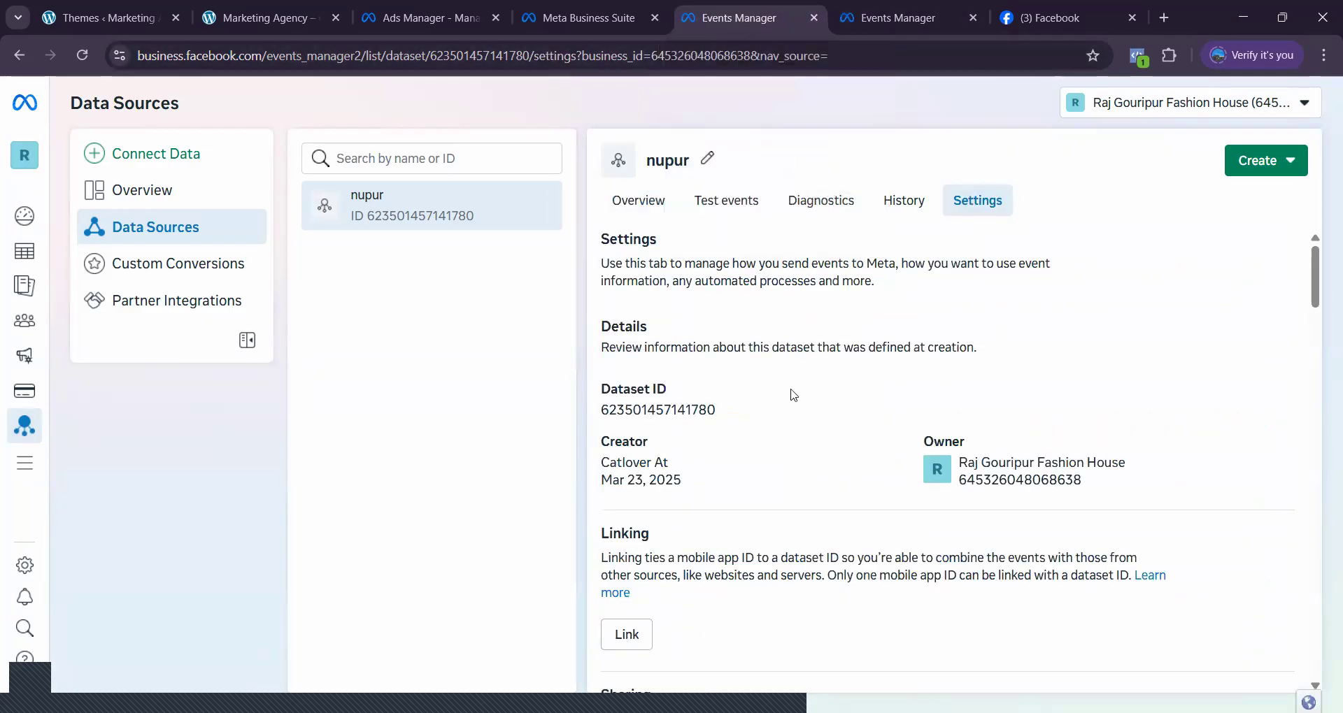
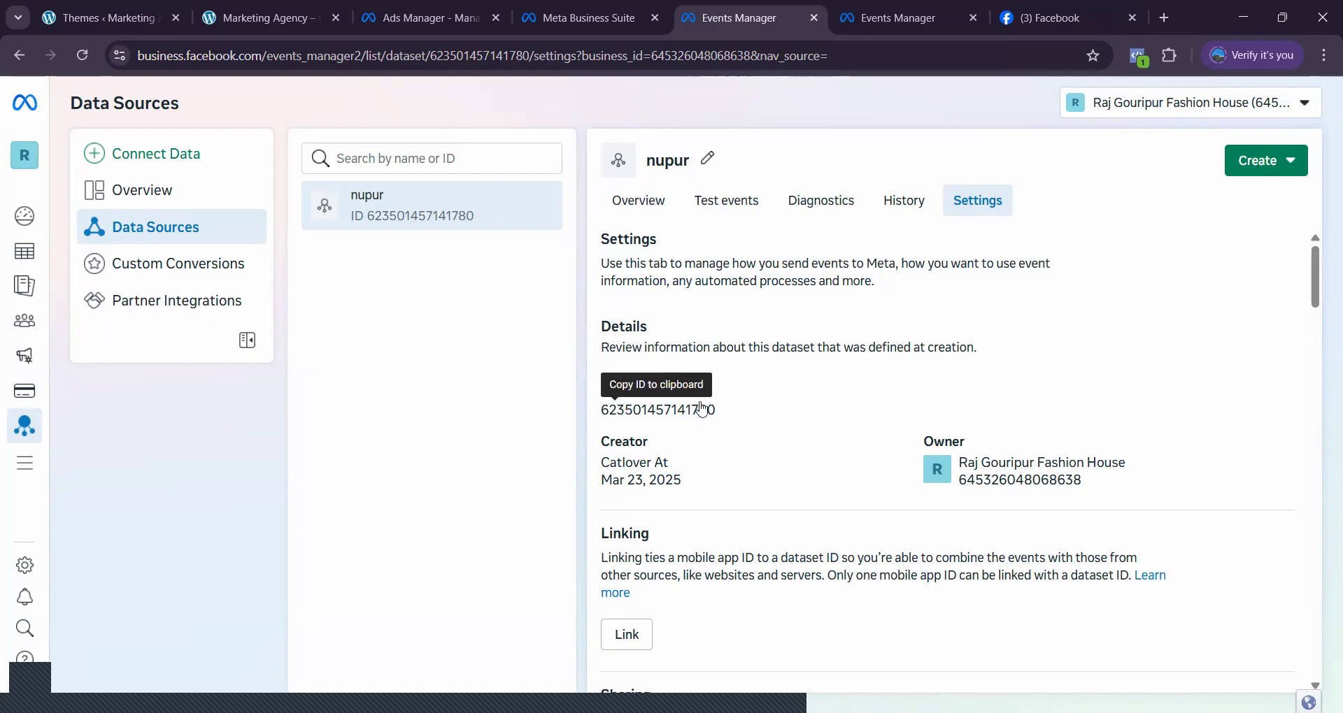
scroll(1116, 392, down, 6)
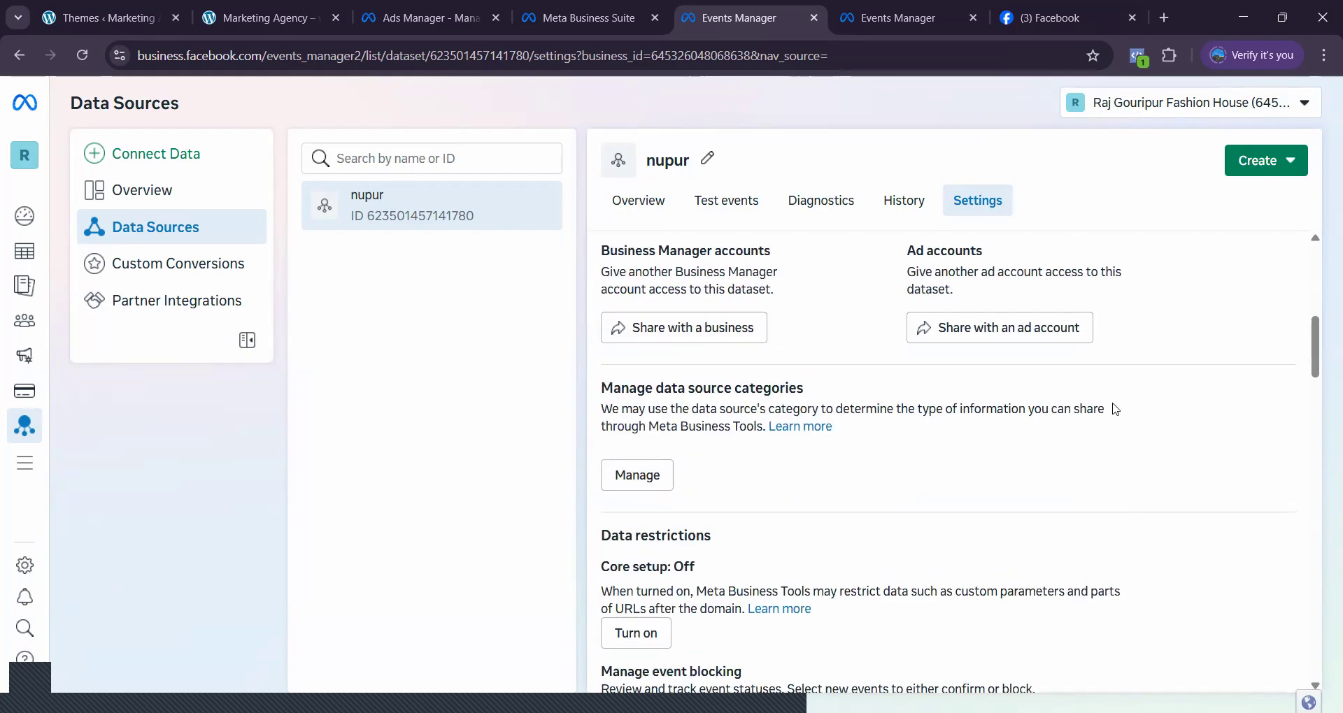
scroll(1117, 409, down, 12)
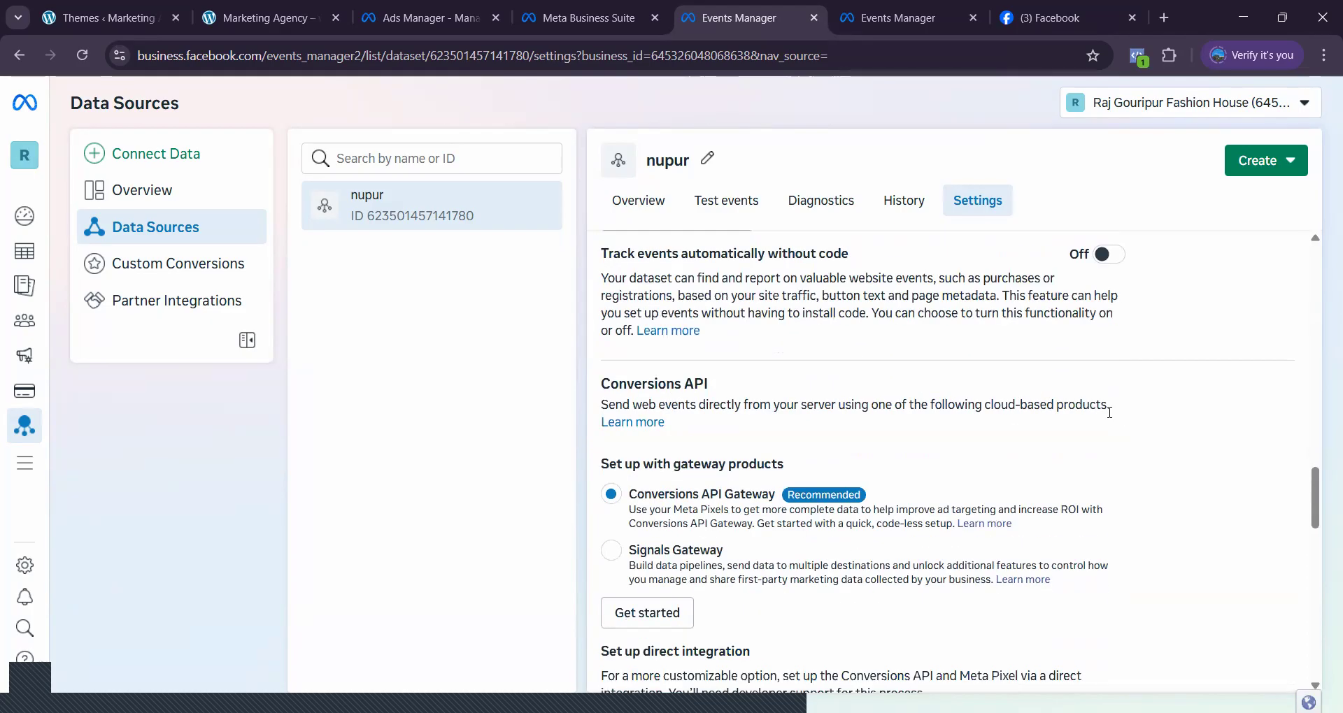
click(901, 207)
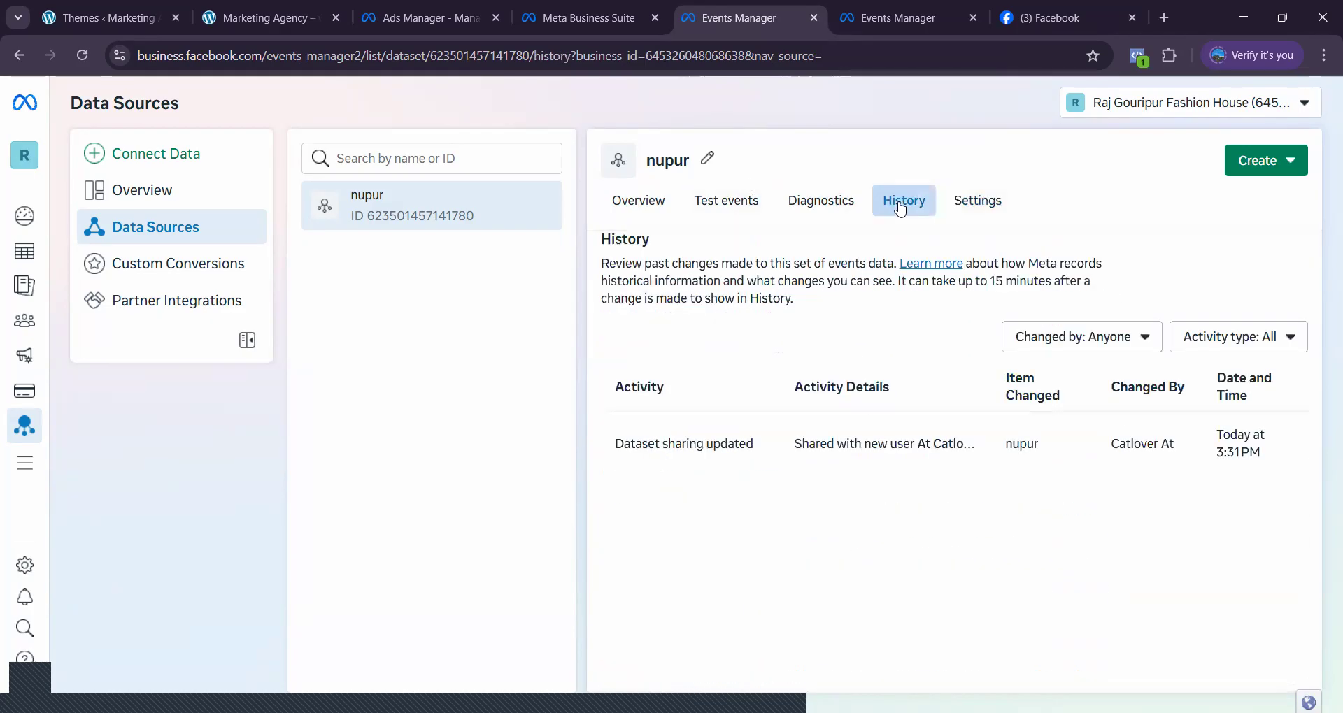
click(812, 203)
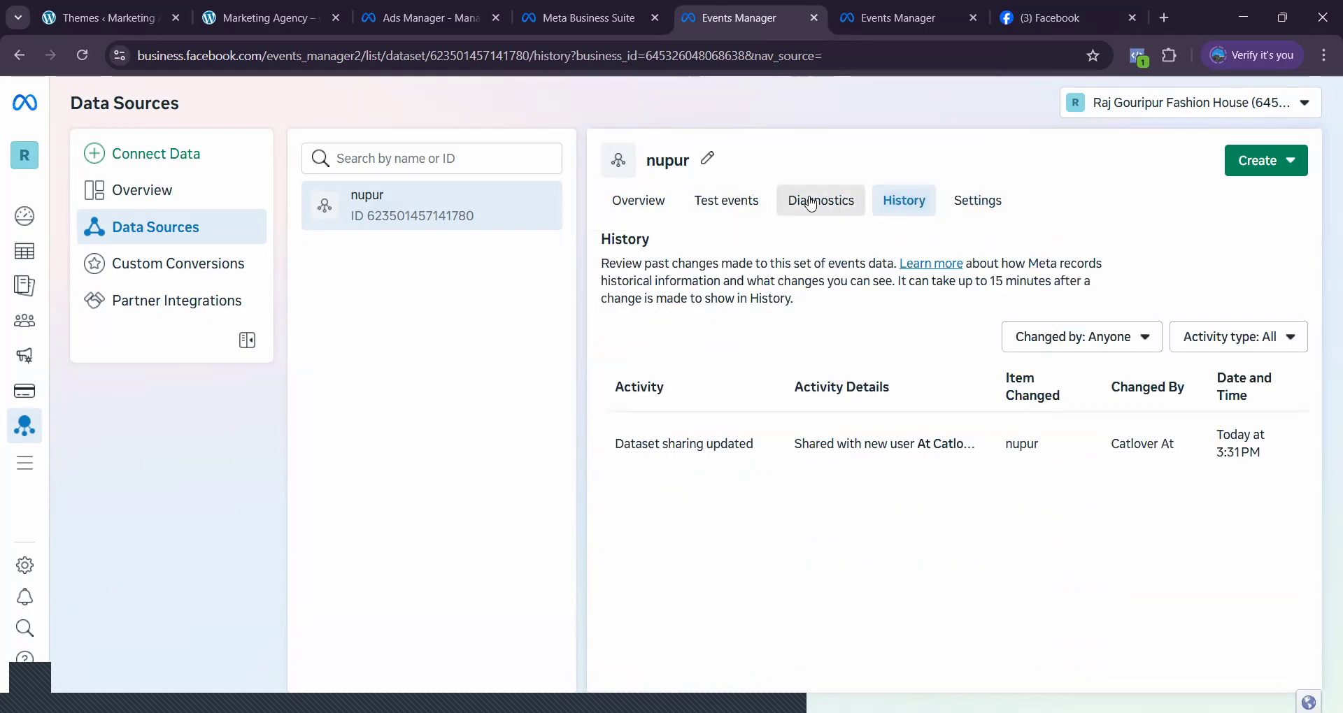
click(743, 205)
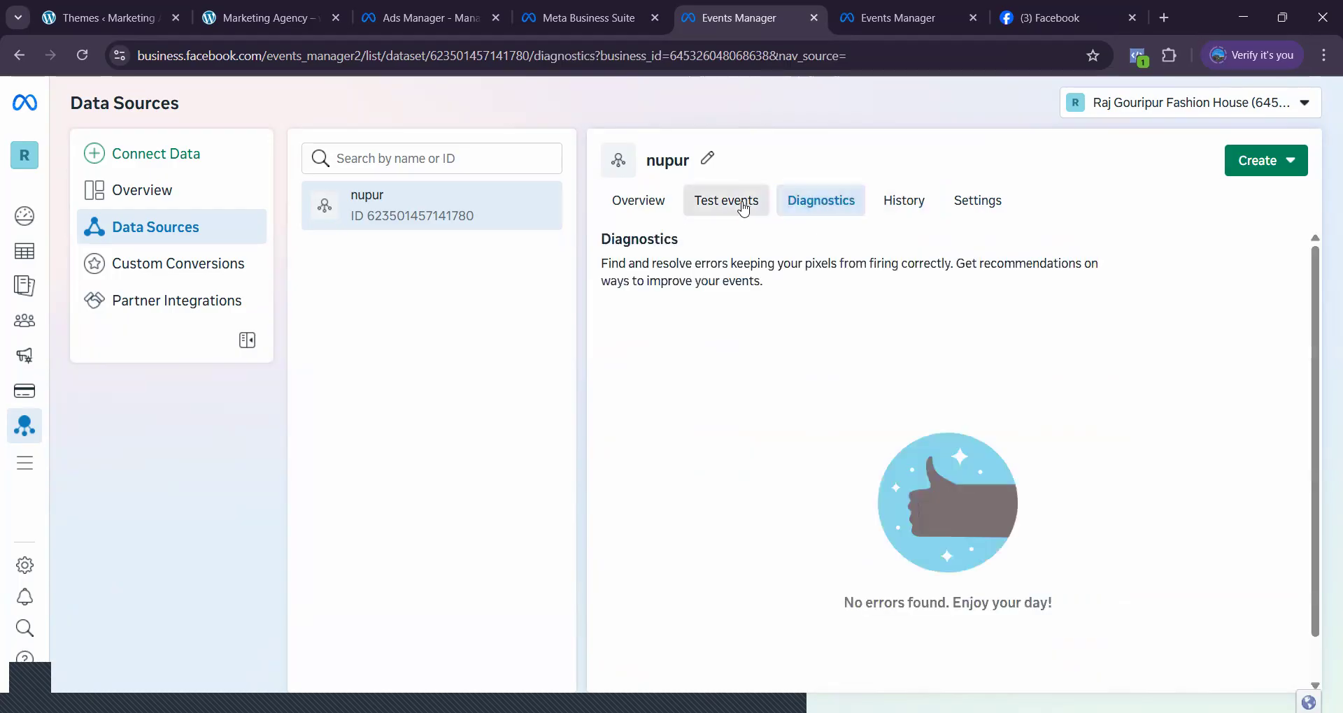
click(656, 208)
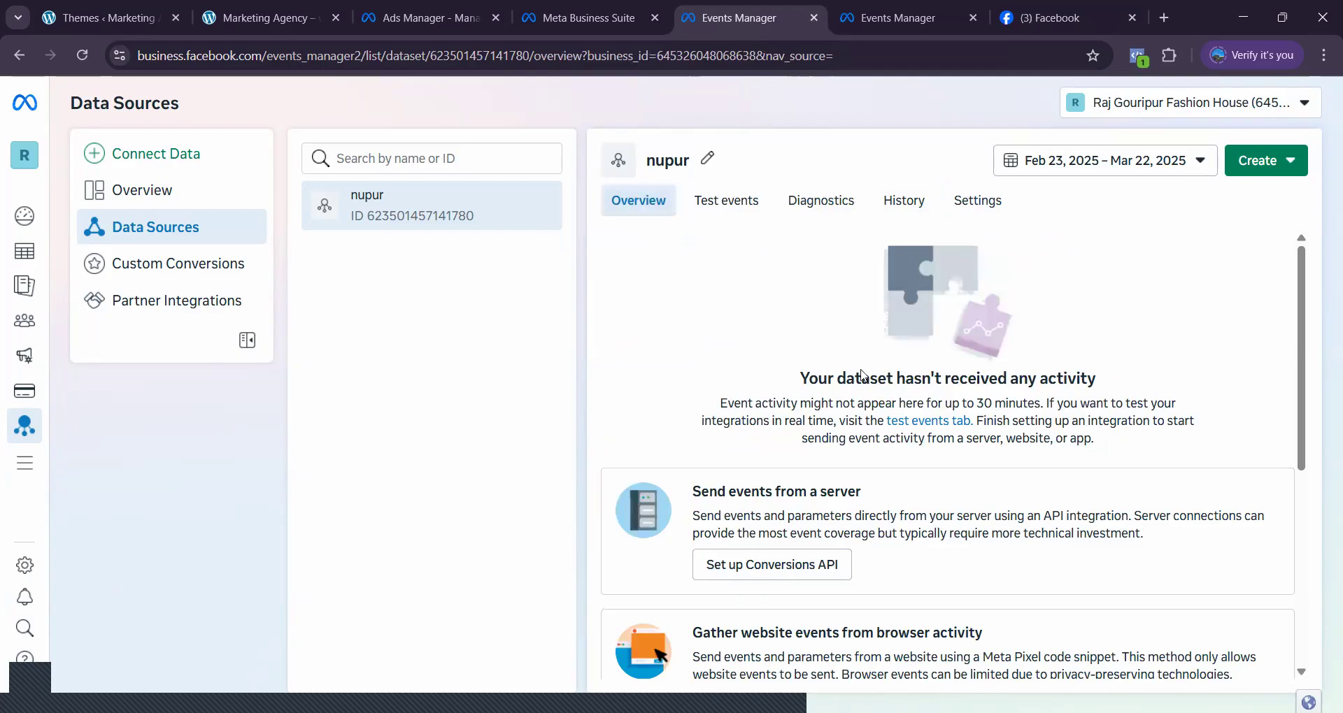
scroll(773, 388, down, 5)
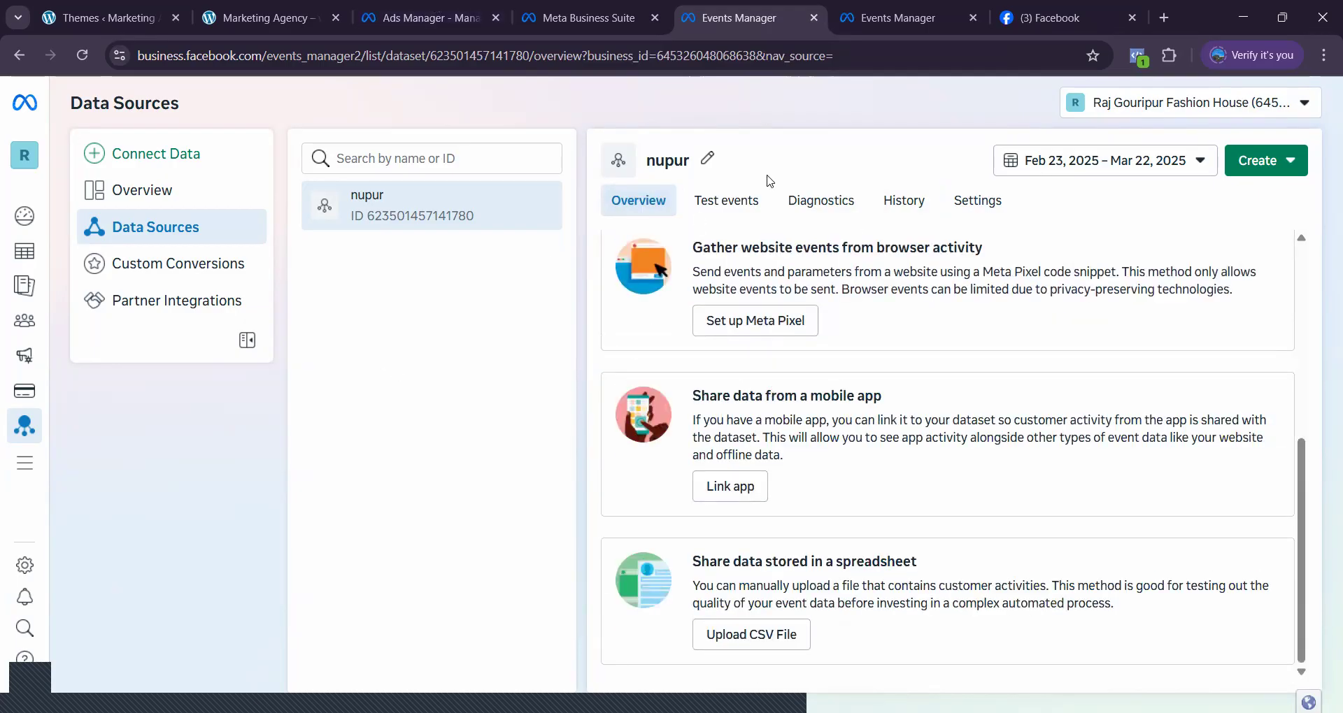
click(856, 29)
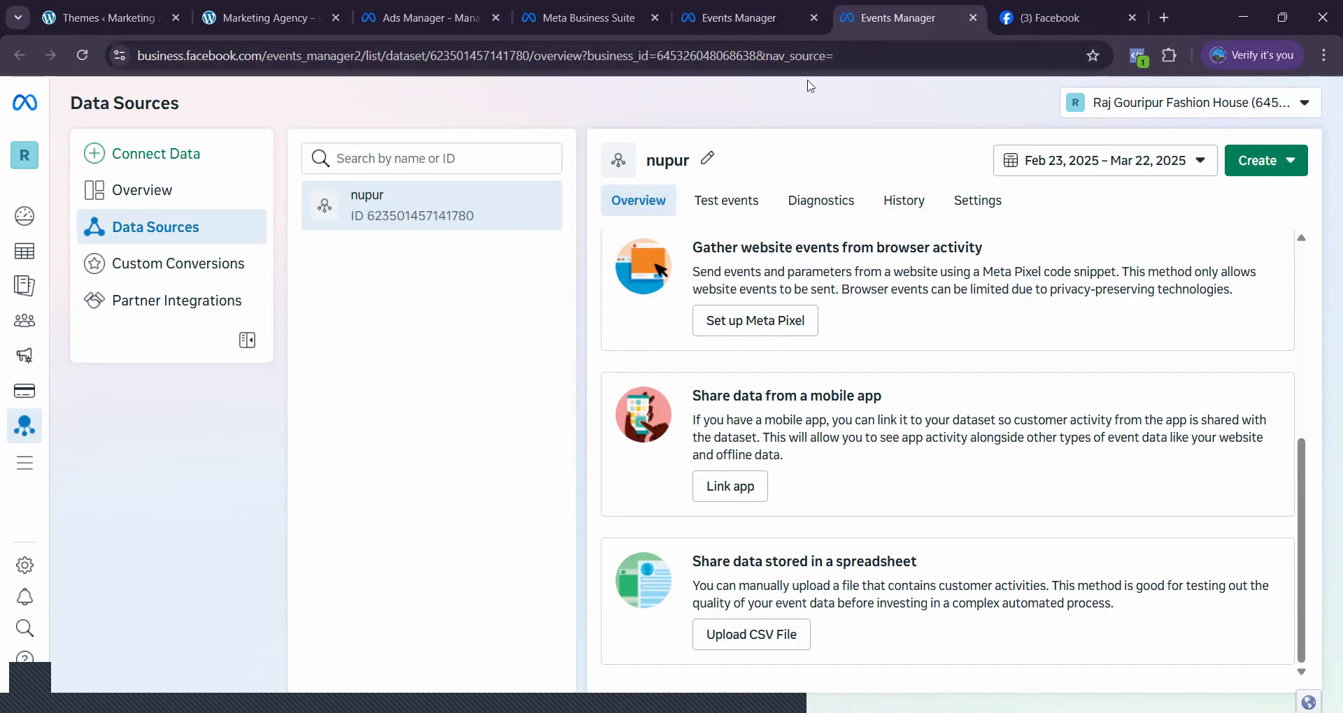
click(708, 158)
key(BackSpace)
key(BackSpace)
key(BackSpace)
key(BackSpace)
key(BackSpace)
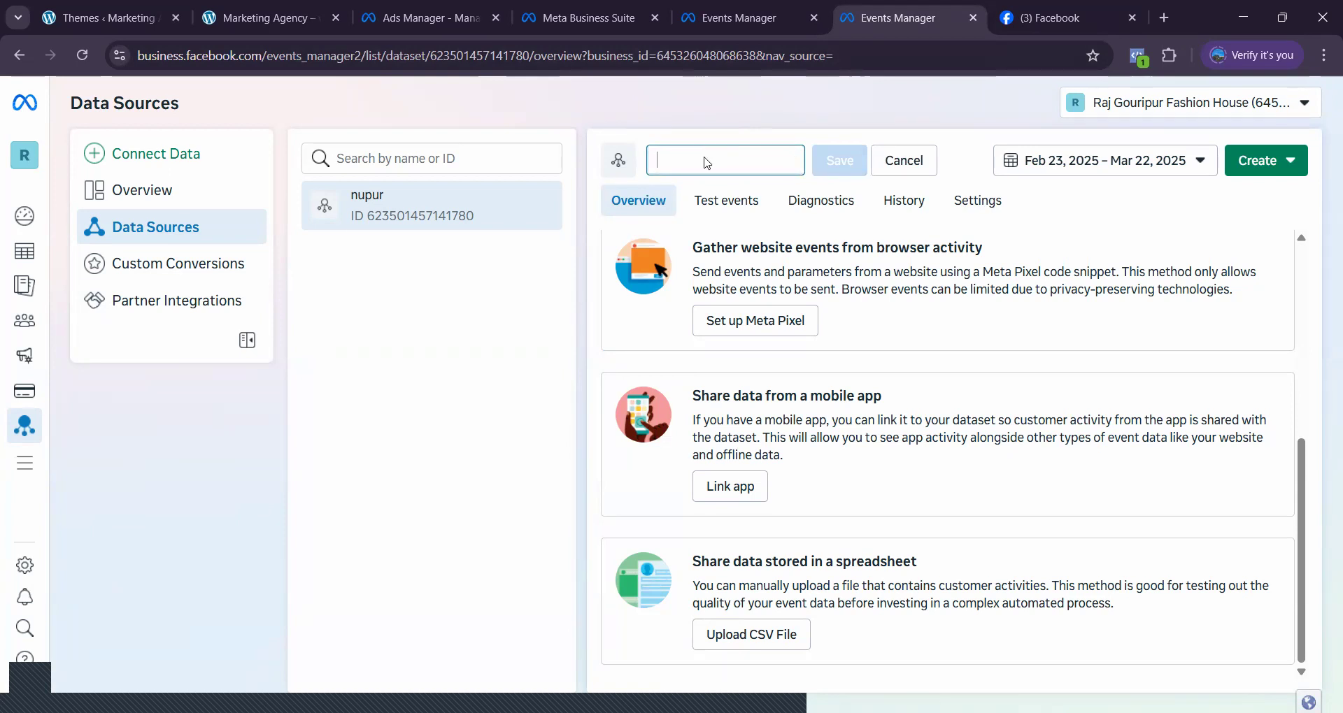
- Reload the Marketing Agency website and its WordPress Themes page, and open the installed plugins list with the PixelYourSite options
click(277, 21)
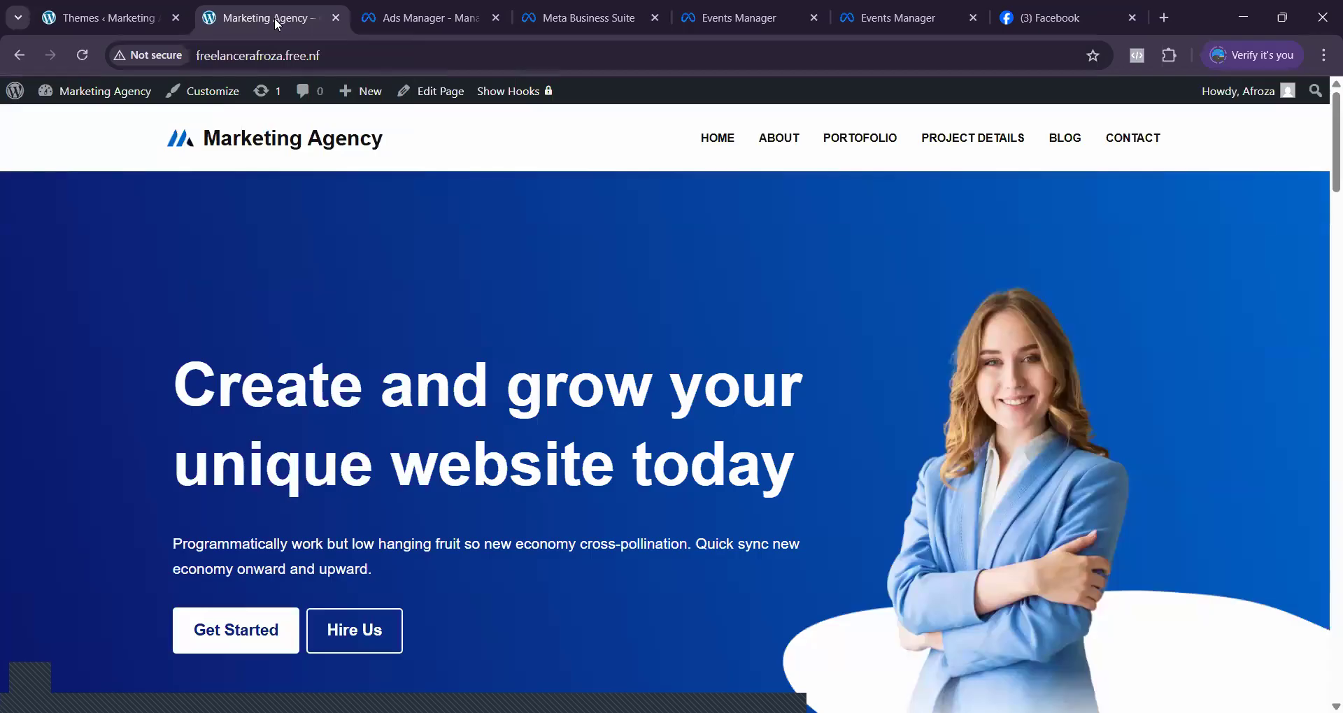
click(82, 59)
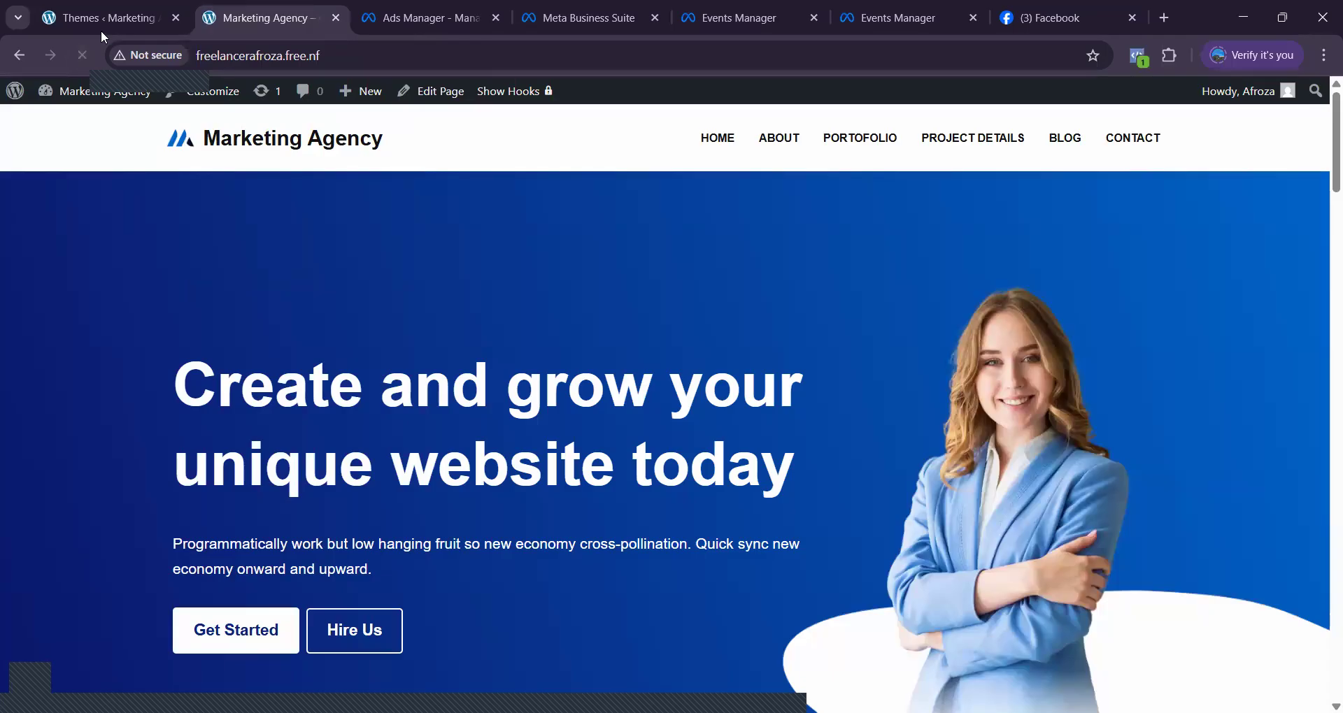
click(125, 26)
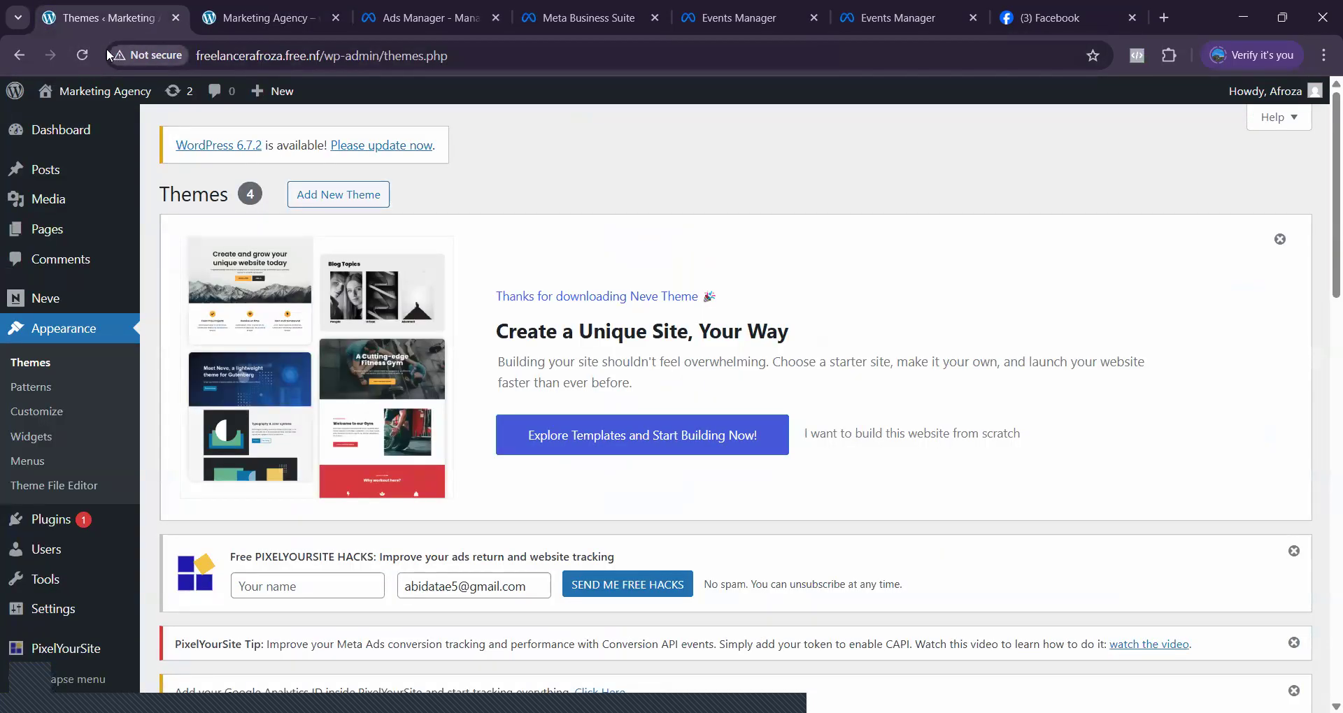
click(83, 55)
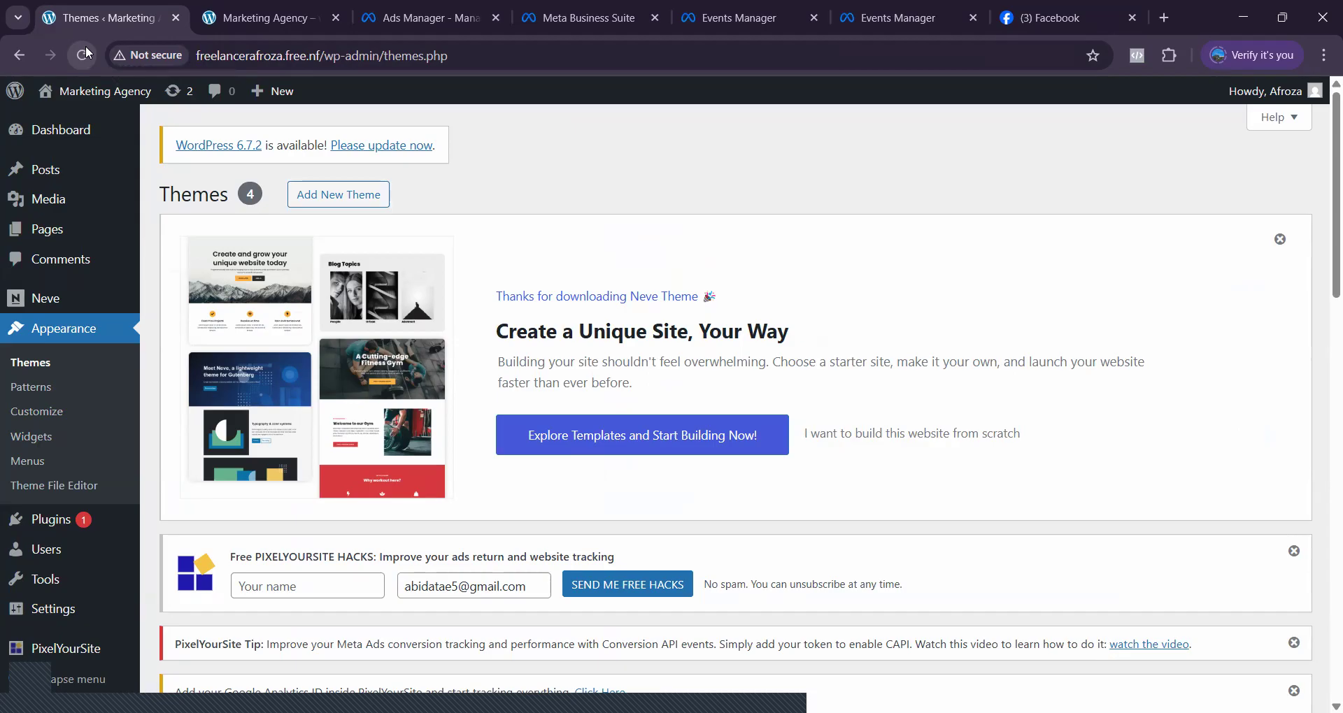
click(79, 57)
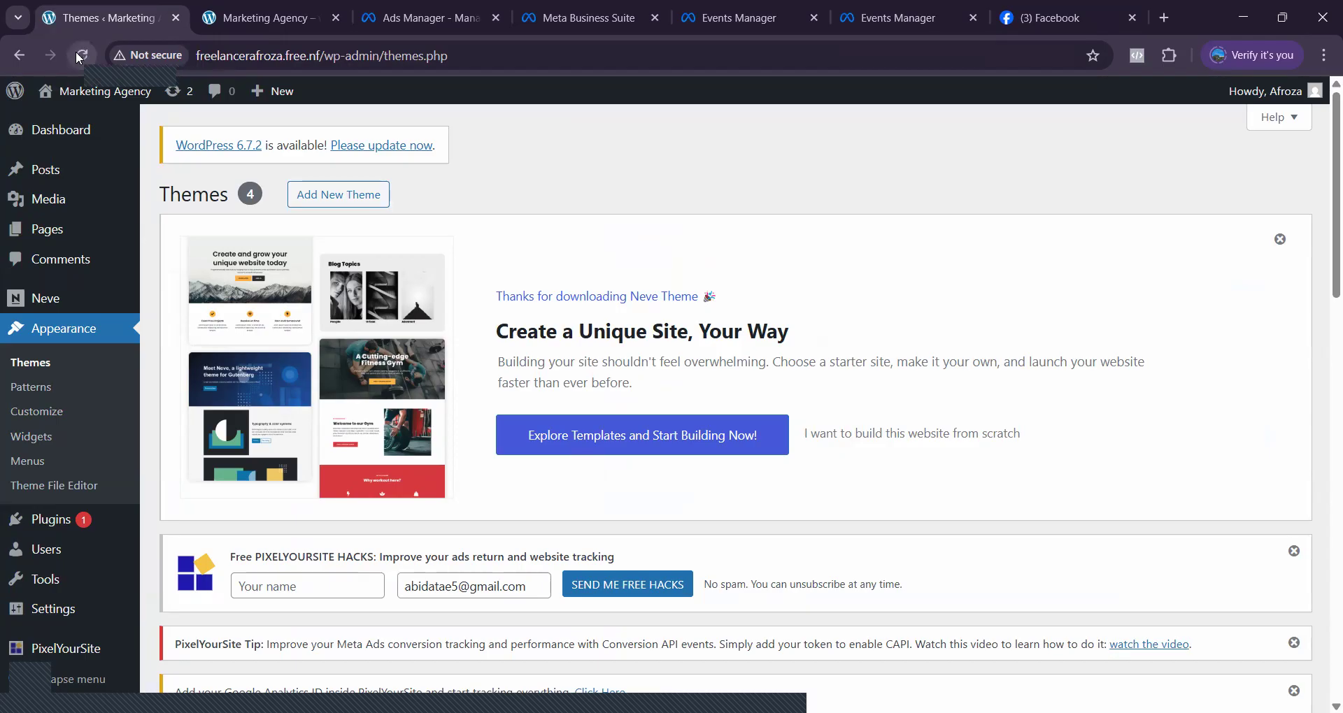
click(79, 56)
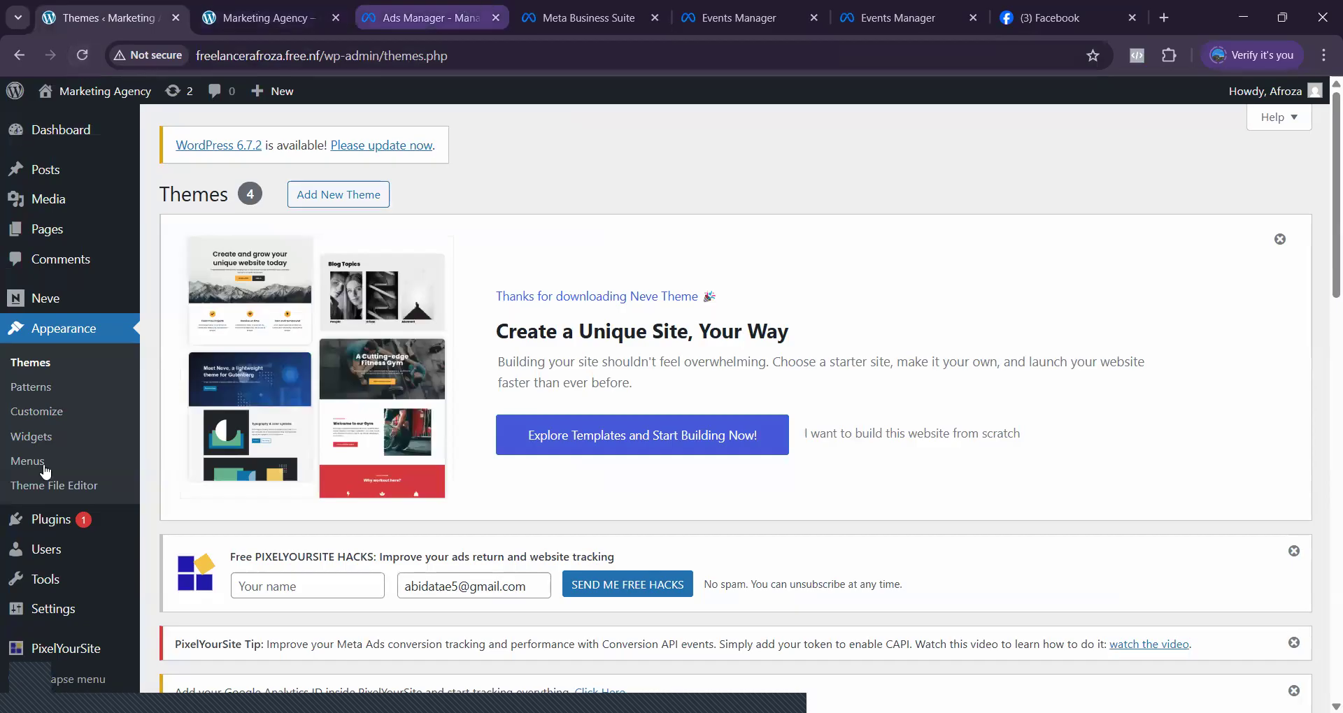
click(58, 526)
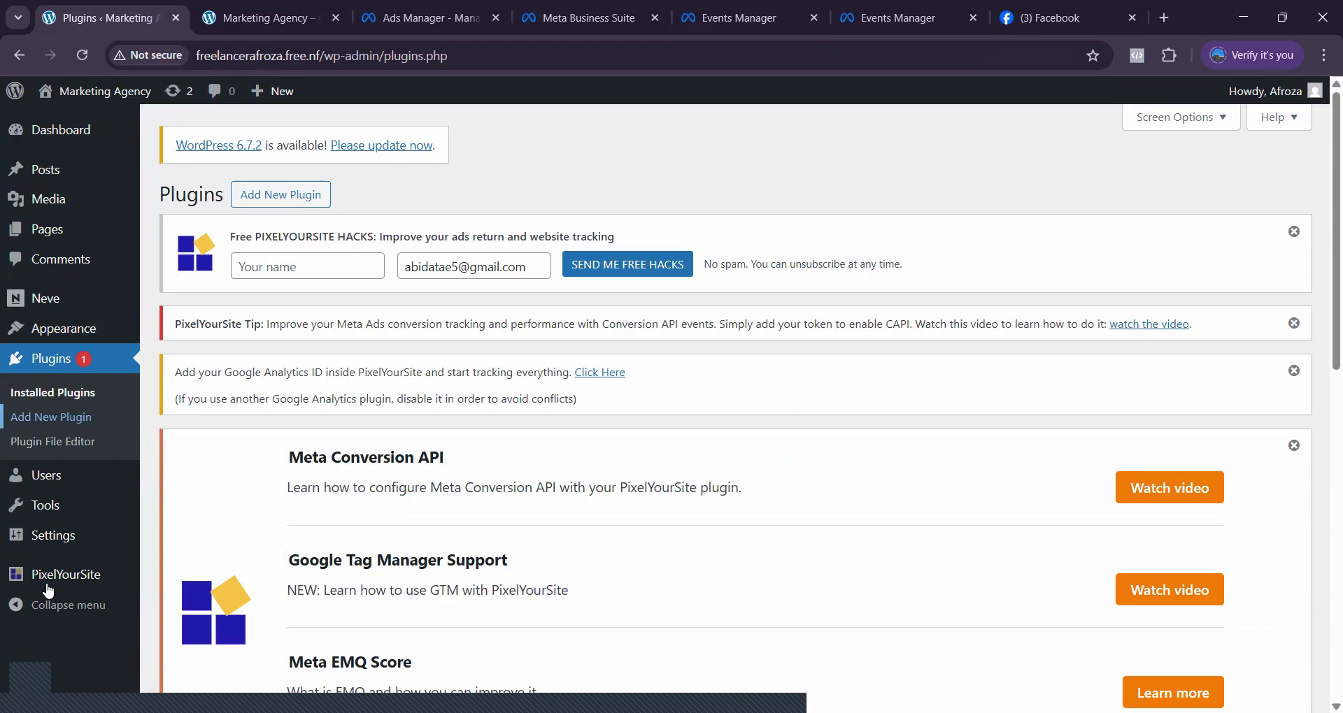
mouse_move(48, 589)
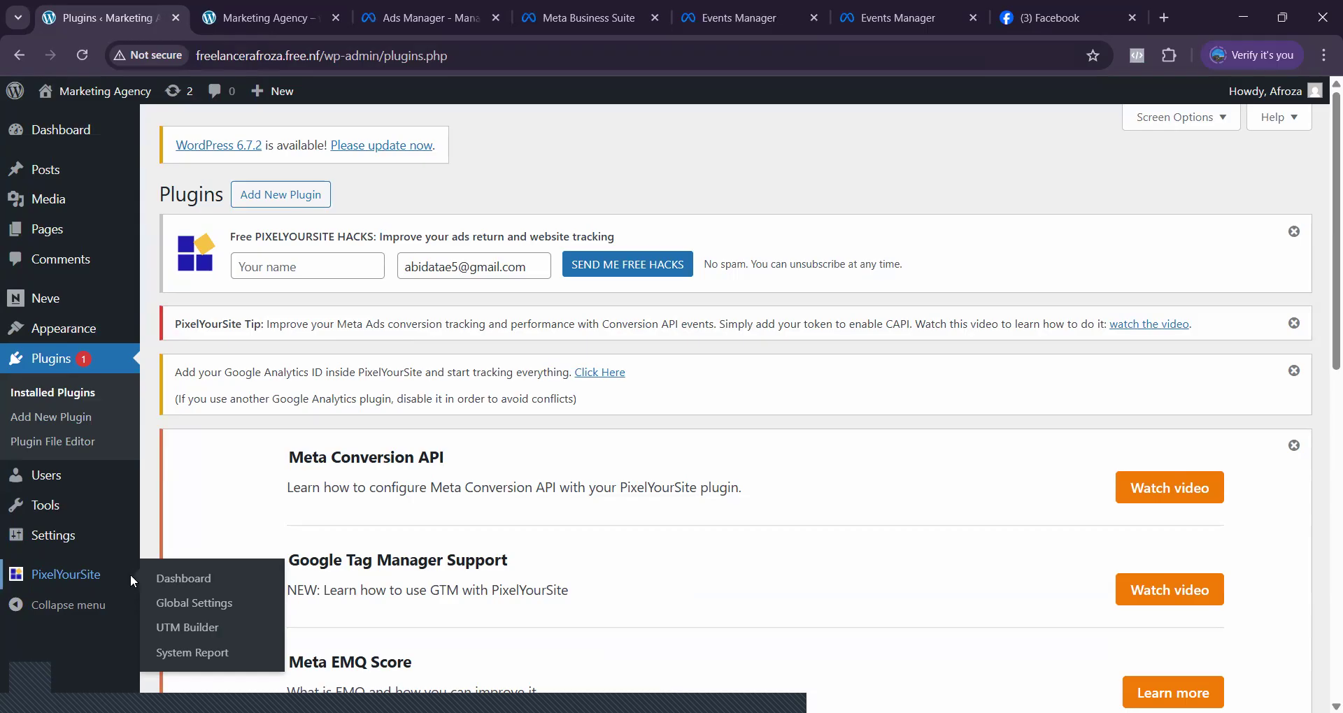
- Look back through the open website and Meta pages, and close the Facebook photo page and the duplicate Events Manager page
click(248, 22)
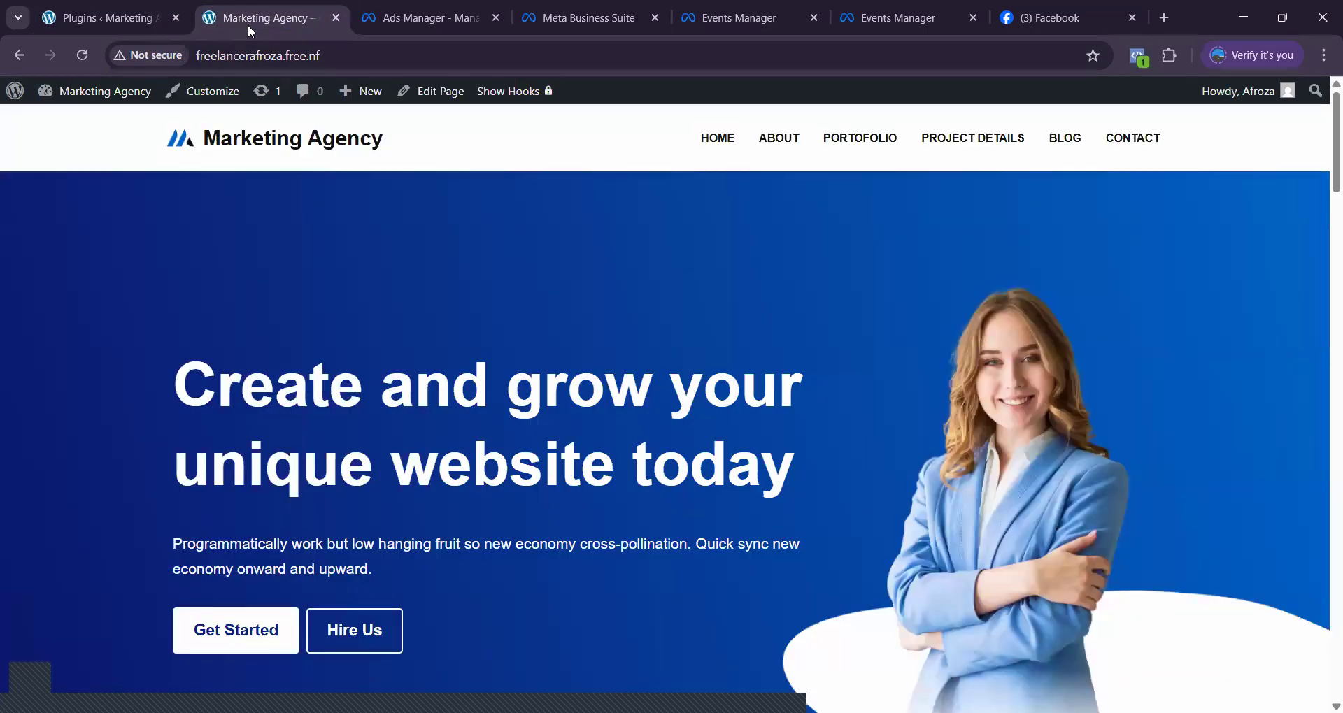
click(743, 17)
click(587, 14)
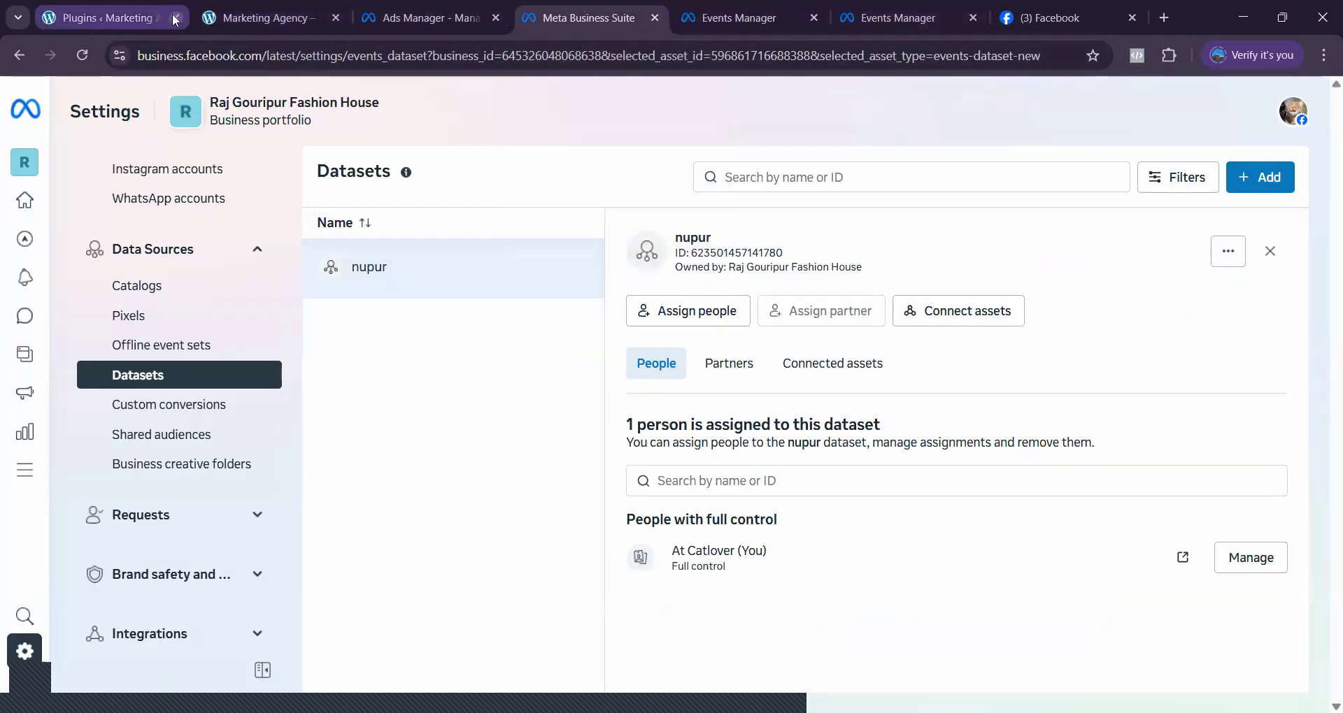
click(901, 17)
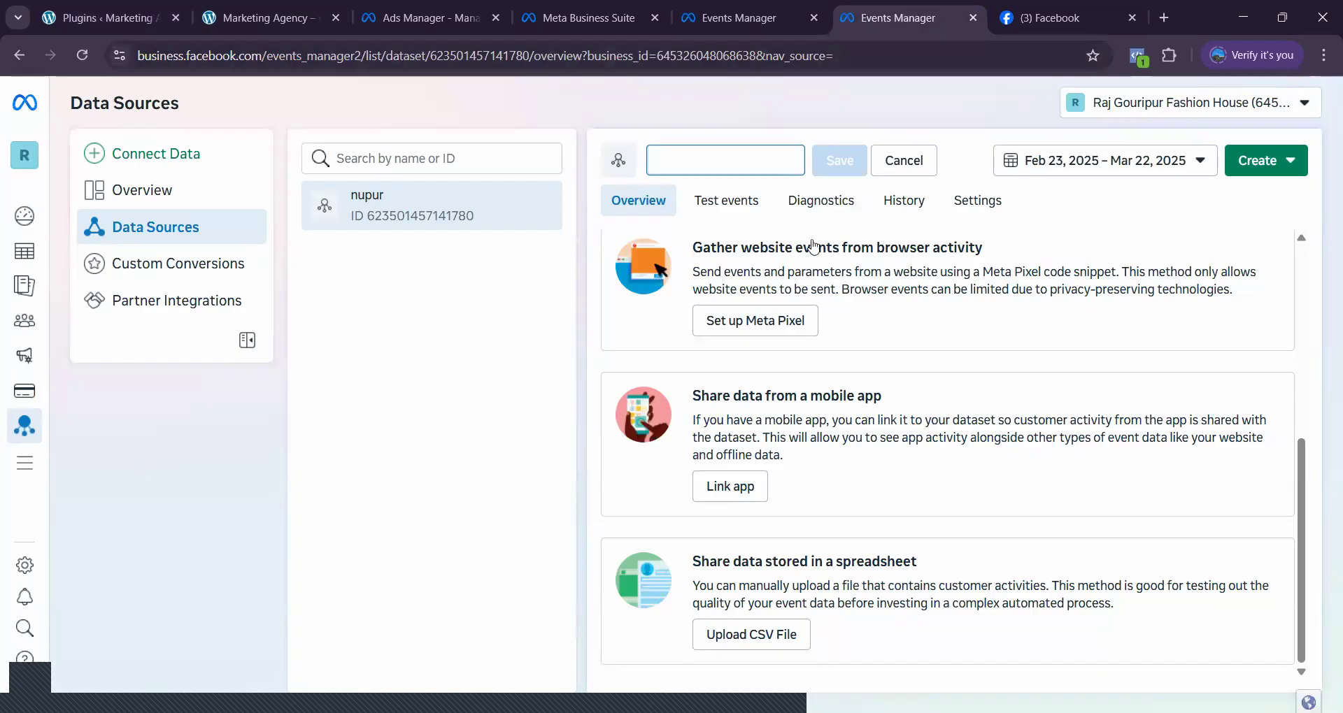
click(1045, 13)
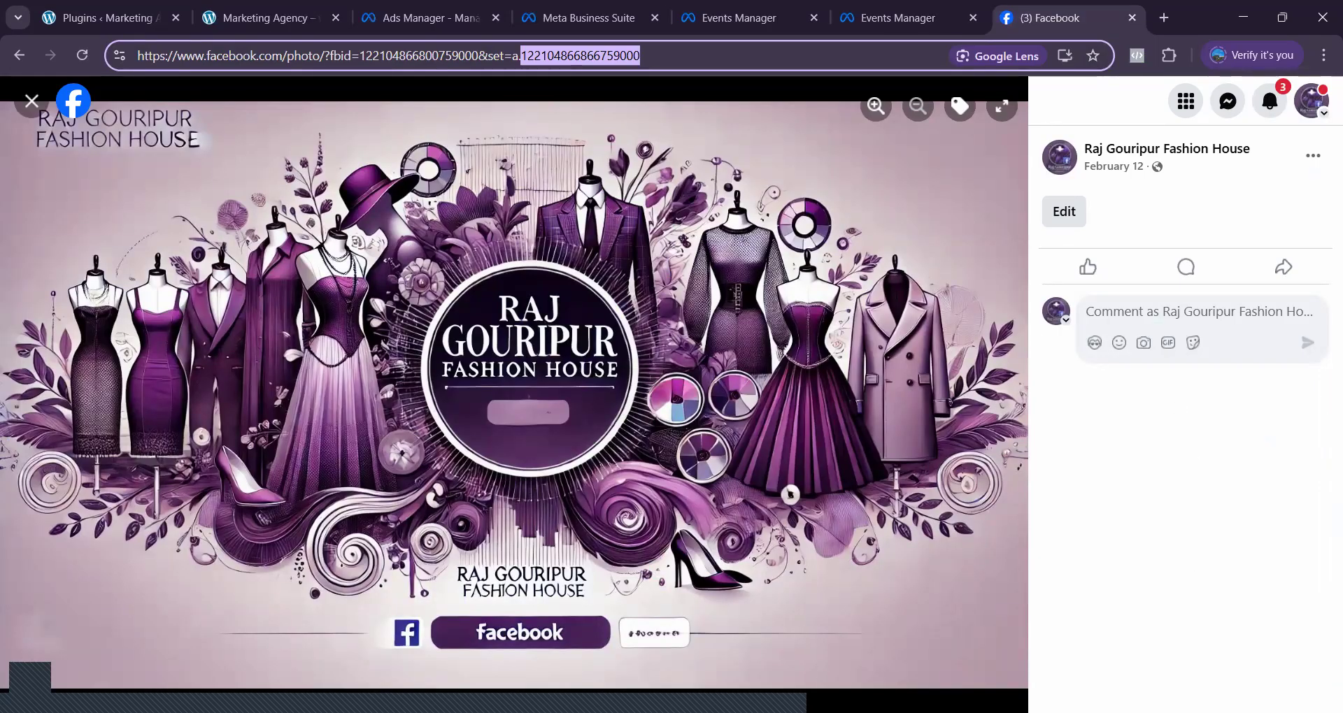
click(1132, 18)
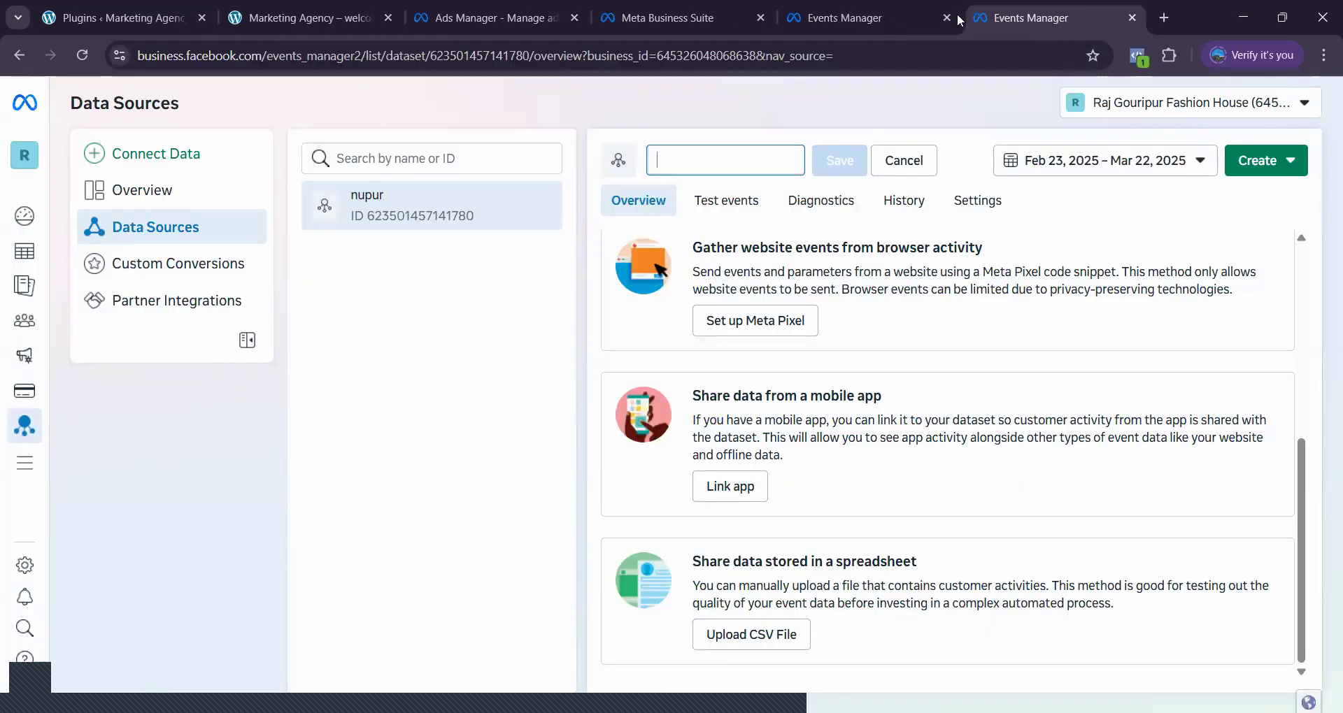
click(1133, 17)
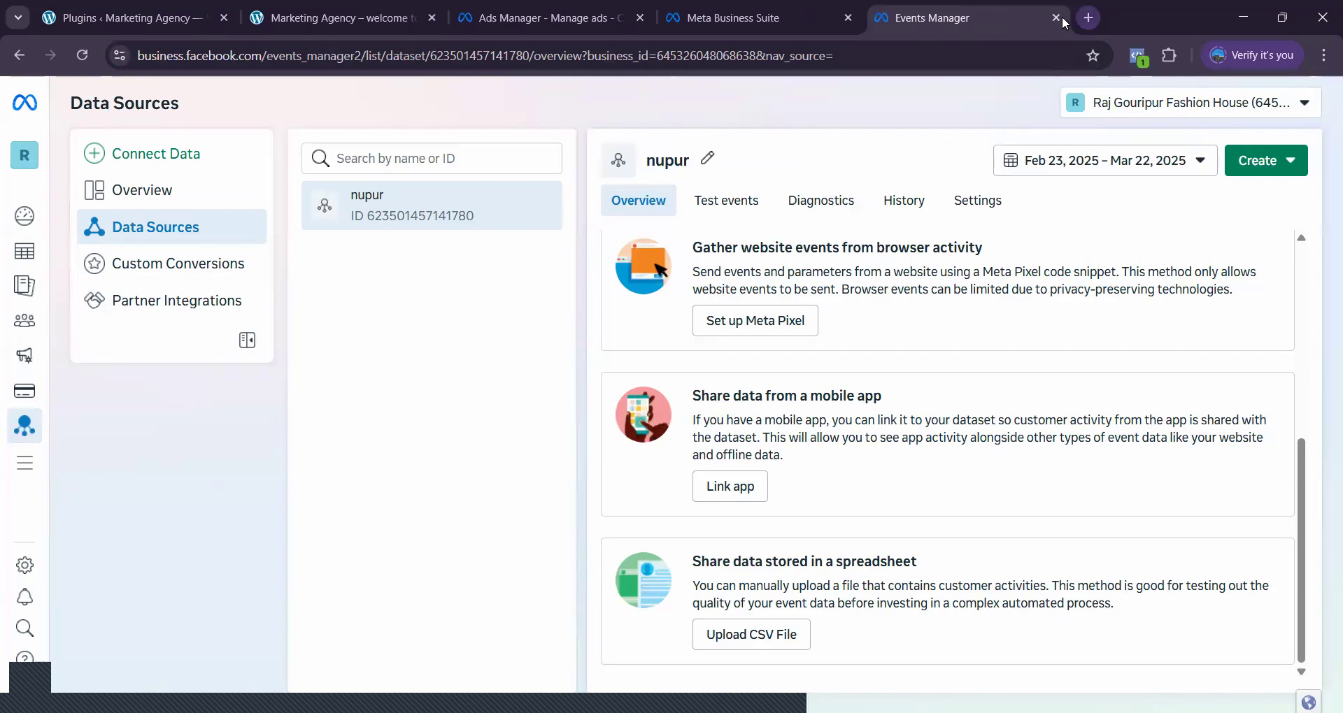